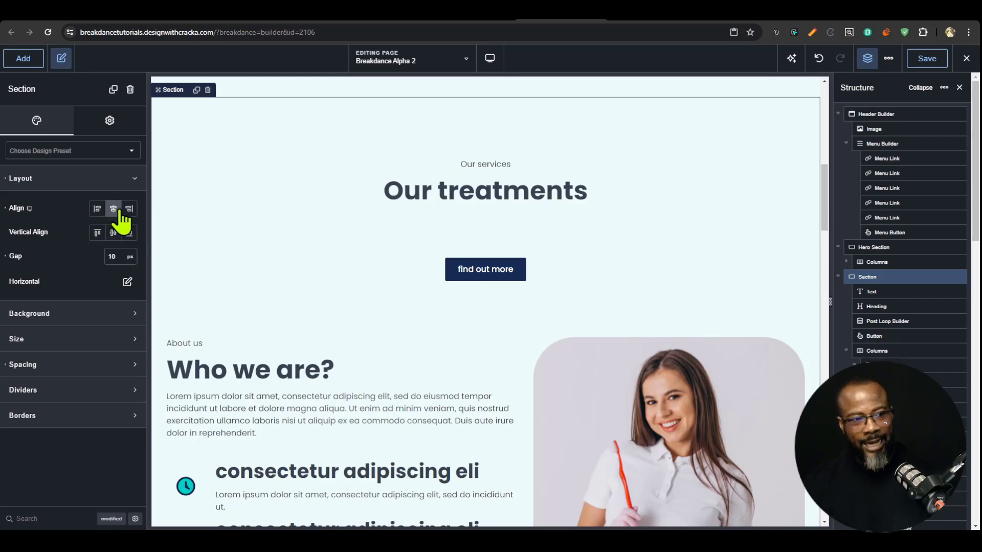
# - Review the horizontal layout options of the Our treatments section
pyautogui.click(128, 282)
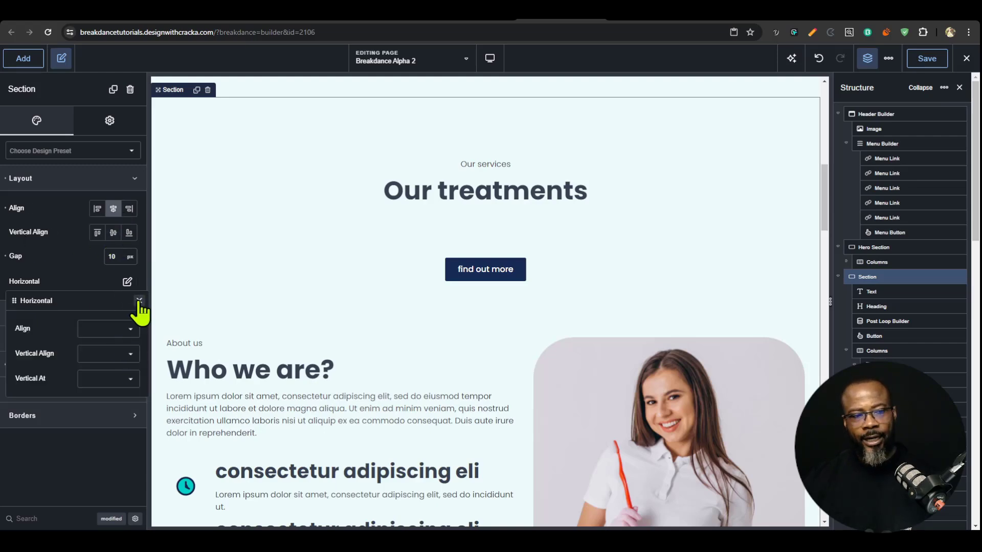
pyautogui.click(140, 301)
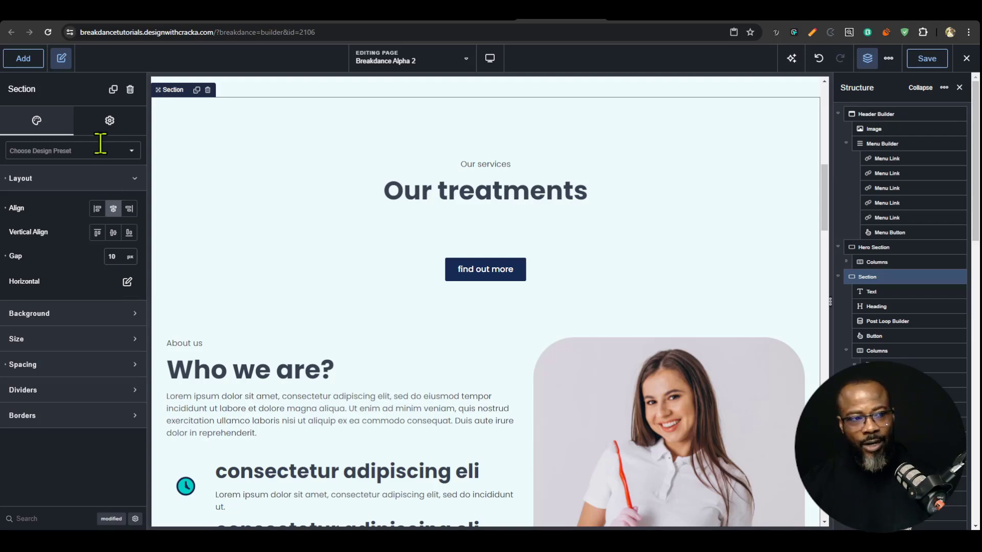
# - Try the flex display in the section's advanced wrapper layout settings, clear it and return to the design settings
pyautogui.click(109, 121)
pyautogui.click(97, 149)
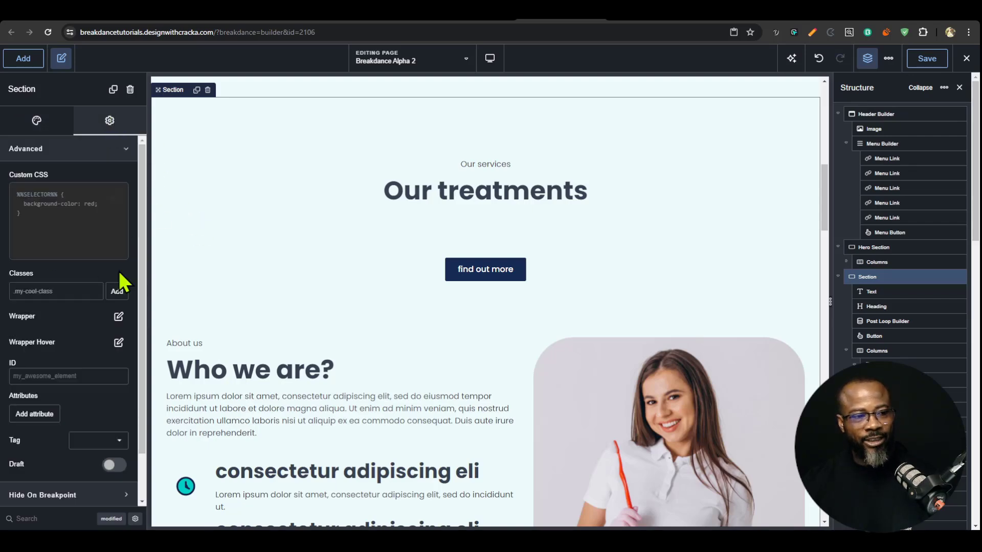
pyautogui.click(132, 321)
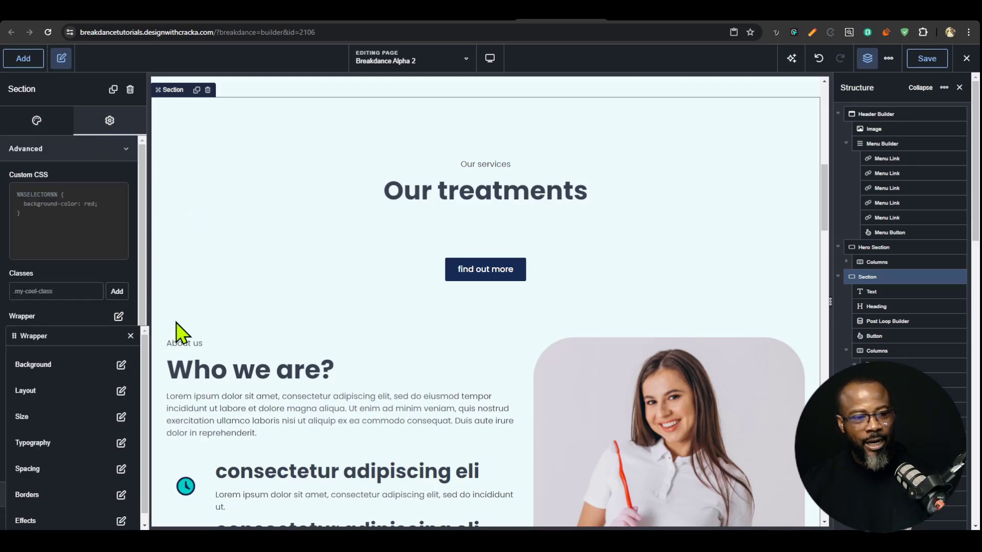
pyautogui.click(121, 390)
pyautogui.click(137, 392)
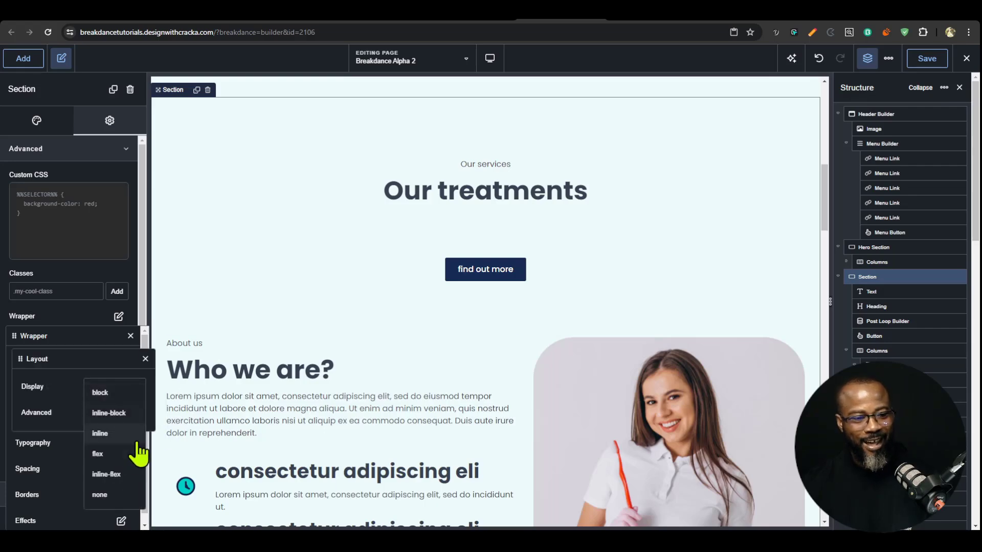
pyautogui.click(110, 454)
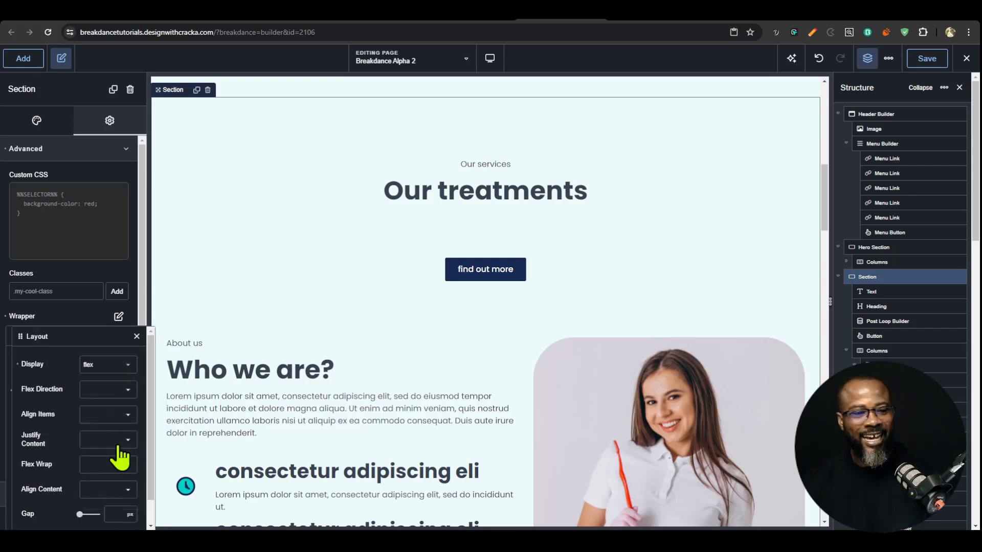
pyautogui.click(19, 365)
pyautogui.click(136, 336)
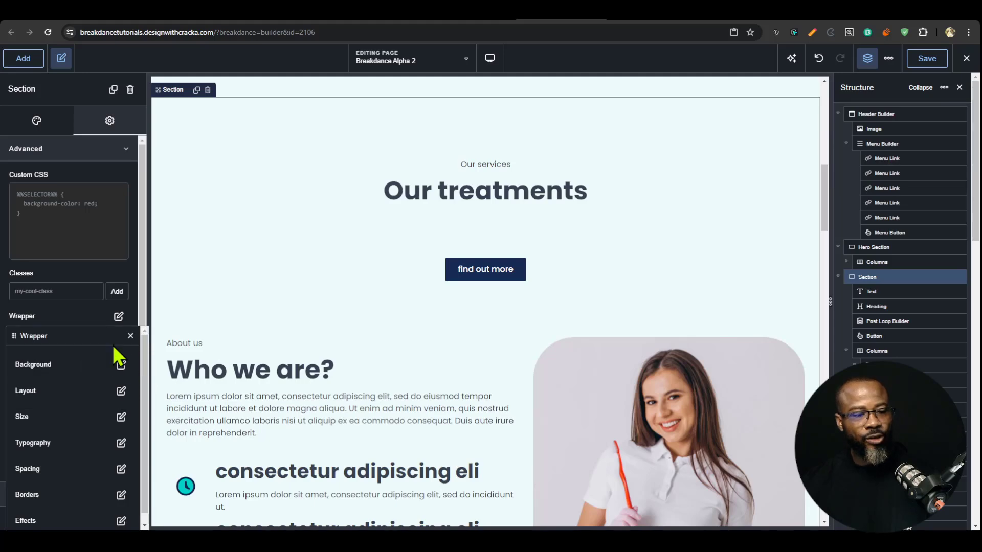
pyautogui.click(131, 336)
pyautogui.click(37, 120)
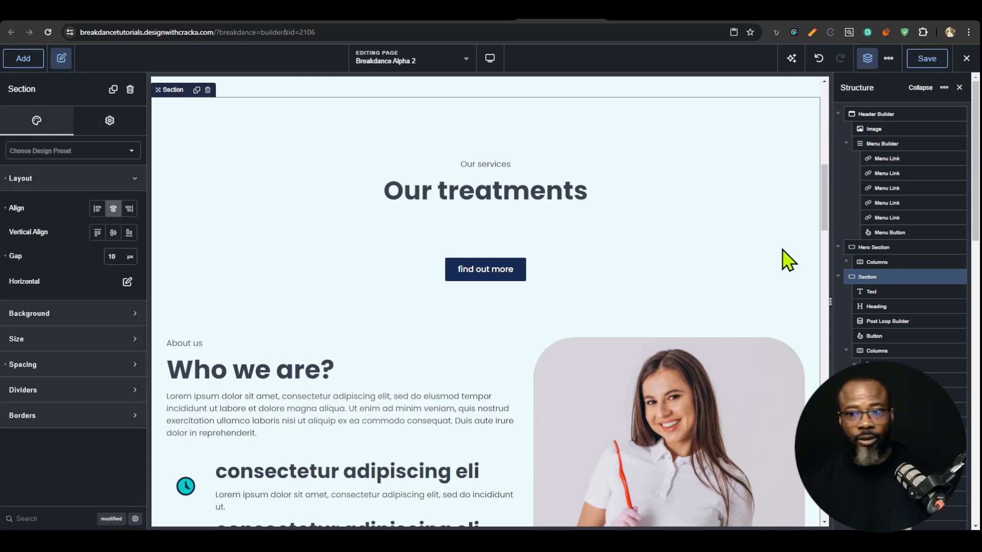
# - Add an empty section between the header and the hero section and place two Divs inside it
pyautogui.click(885, 248)
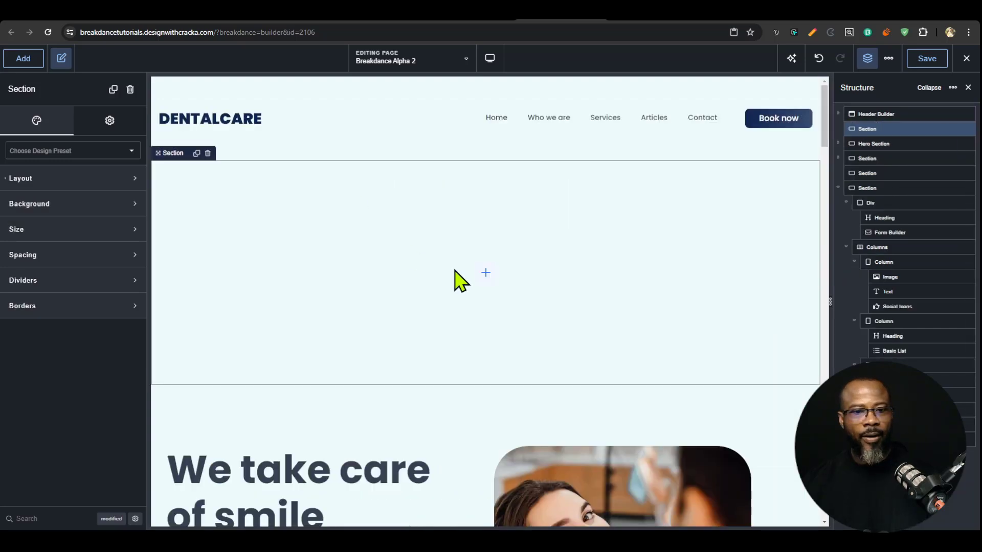
pyautogui.scroll(-3, 425, 357)
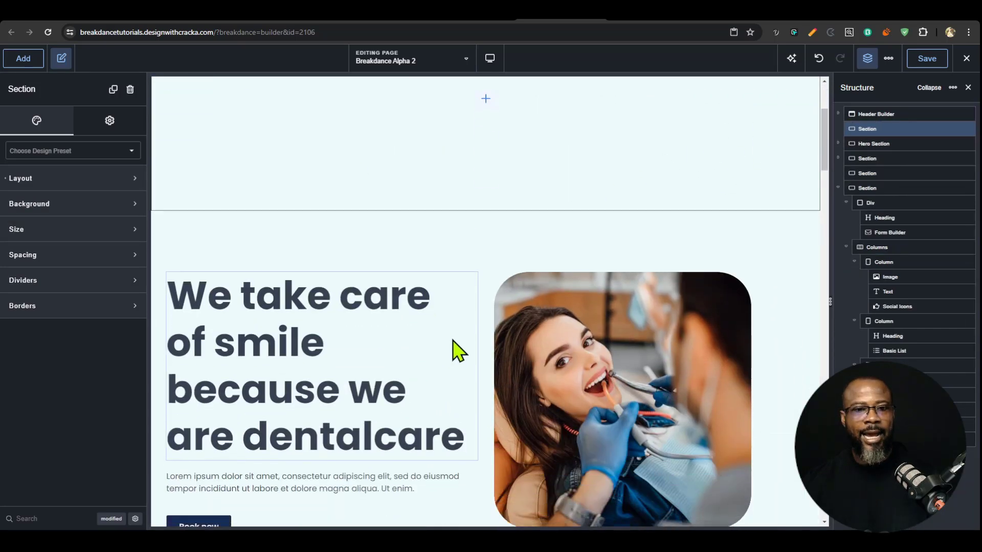
pyautogui.scroll(2, 456, 351)
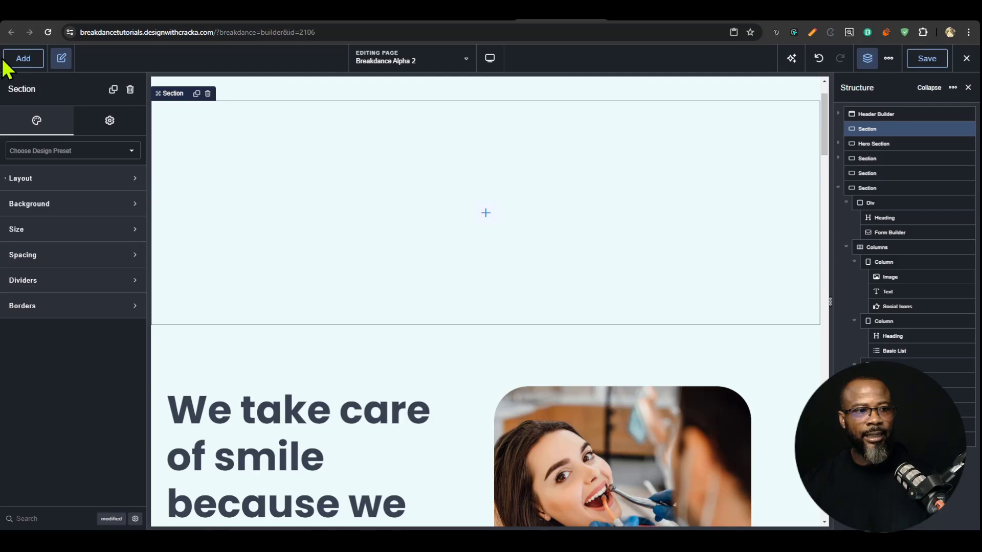
pyautogui.click(23, 59)
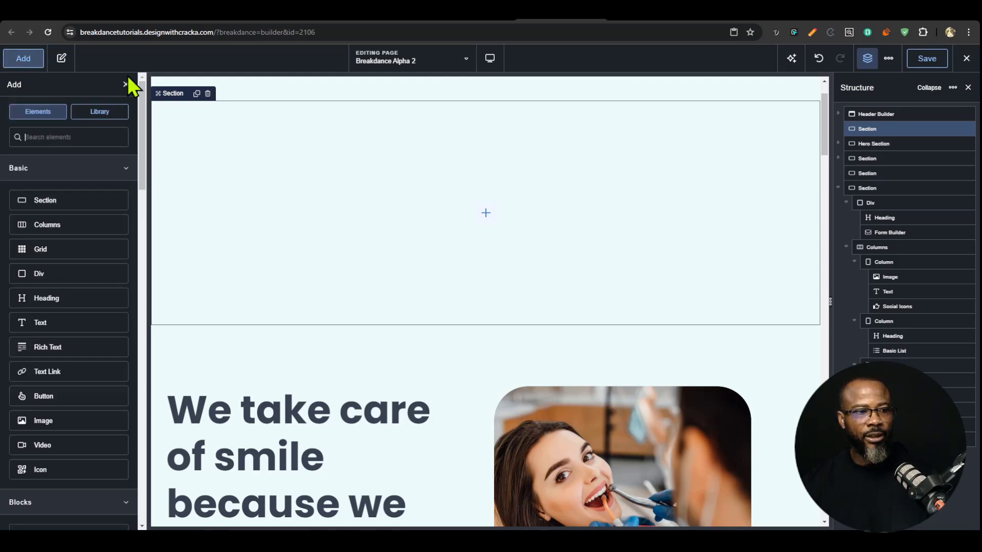
pyautogui.click(74, 274)
pyautogui.click(210, 154)
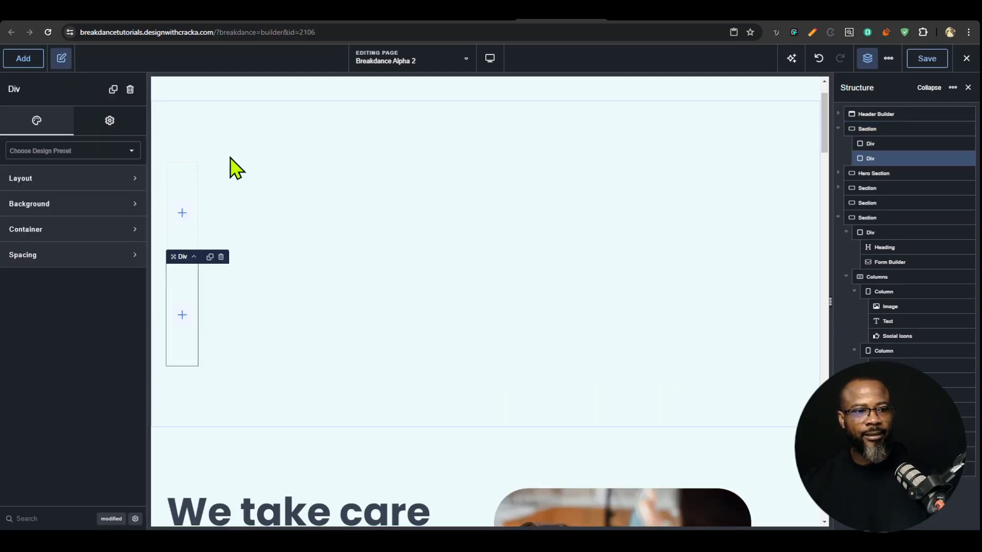
# - Copy the Phone Number icon box from the hero section and paste it into both new Divs
pyautogui.click(182, 212)
pyautogui.scroll(-8, 340, 344)
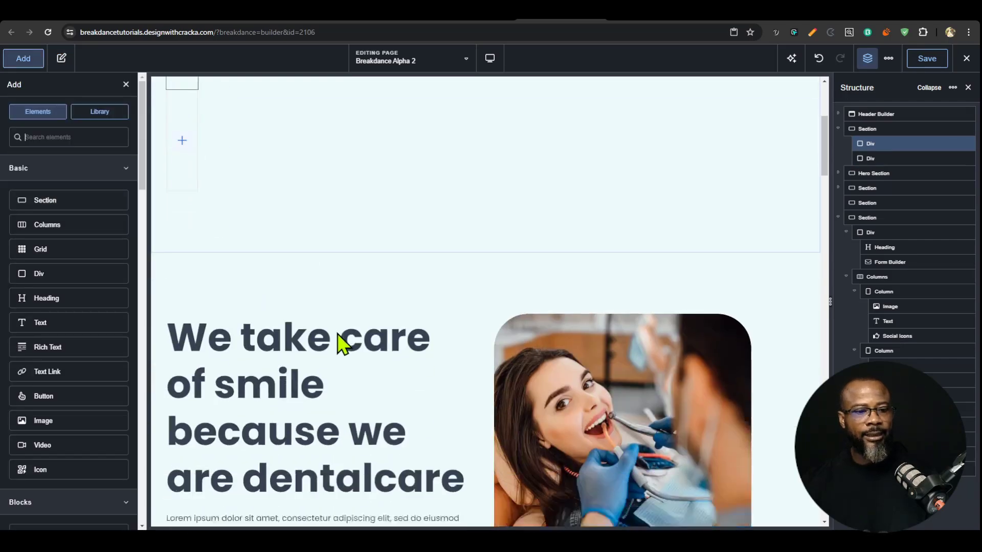
pyautogui.scroll(1, 318, 353)
pyautogui.scroll(1, 294, 356)
pyautogui.click(281, 381)
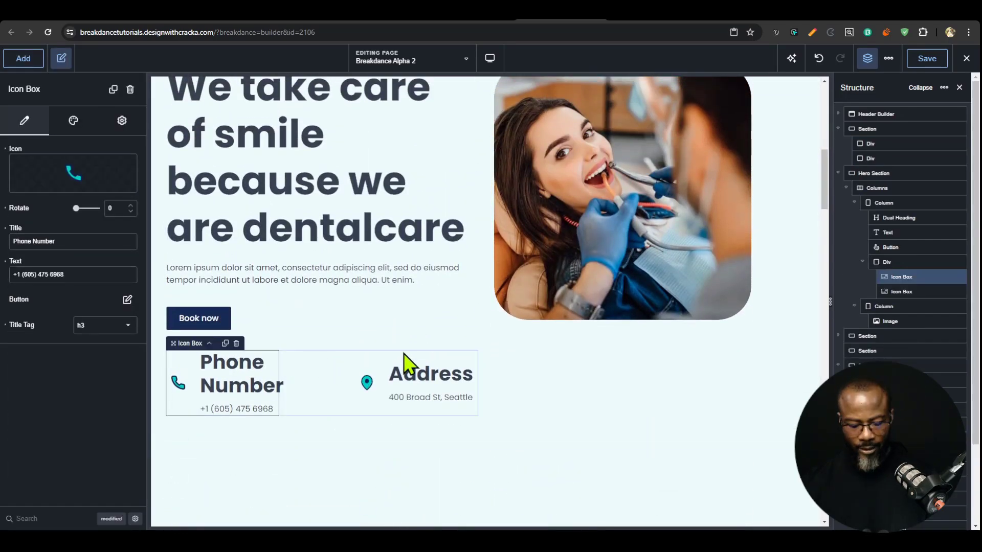
pyautogui.hotkey('ctrl', '+')
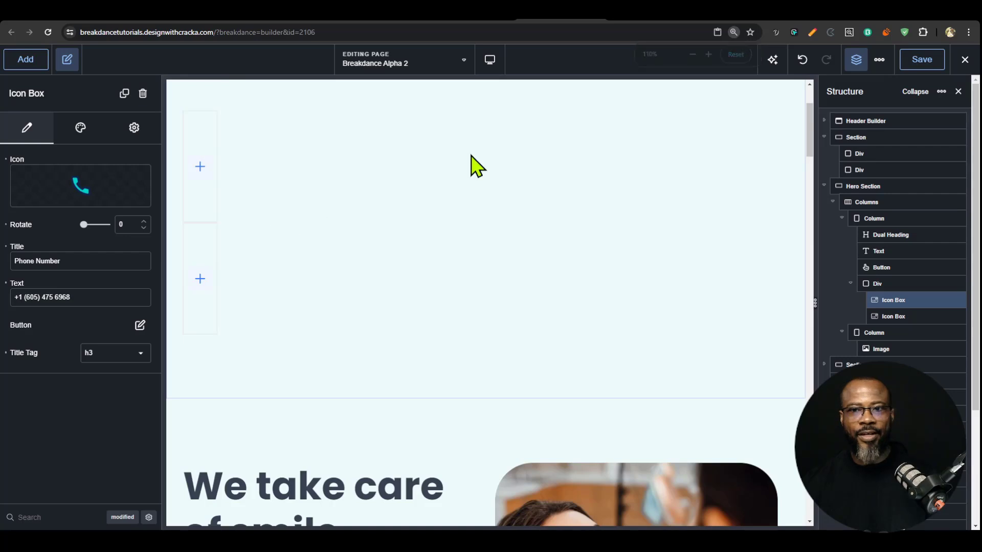
pyautogui.hotkey('ctrl', 'v')
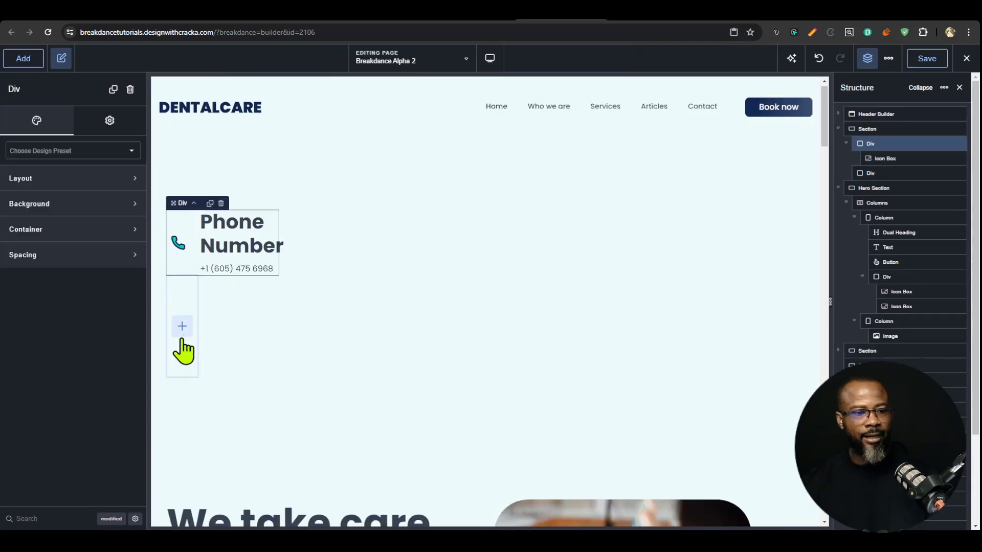
pyautogui.click(182, 335)
pyautogui.hotkey('ctrl', 'v')
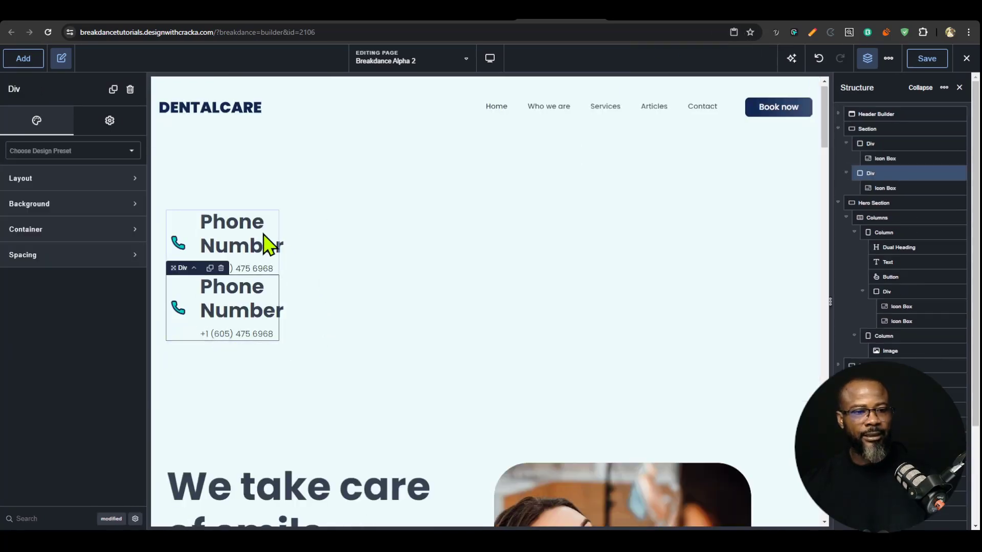
# - Duplicate the first Div to make three icon box Divs and collapse all three in the structure tree
pyautogui.click(887, 144)
pyautogui.click(944, 144)
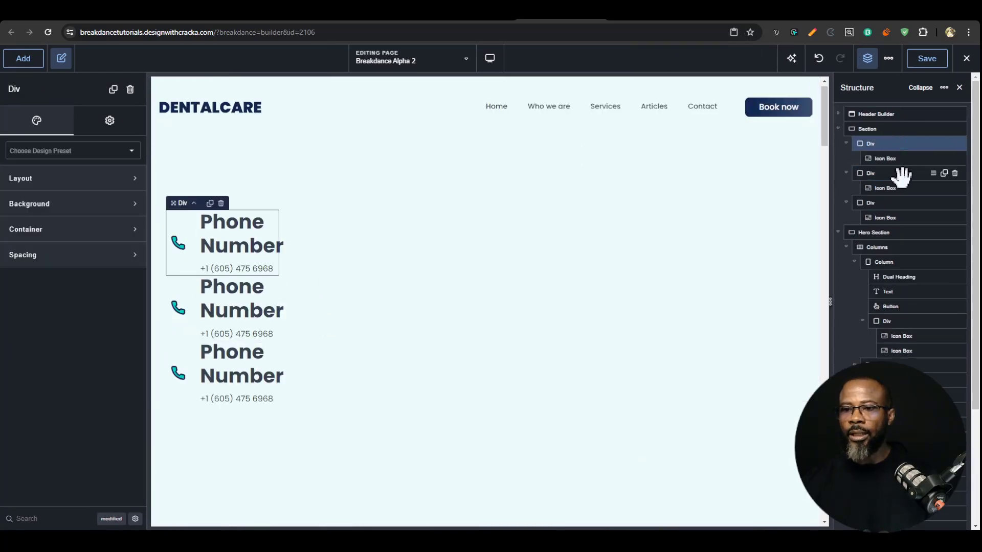
pyautogui.click(889, 203)
pyautogui.click(892, 129)
pyautogui.click(846, 143)
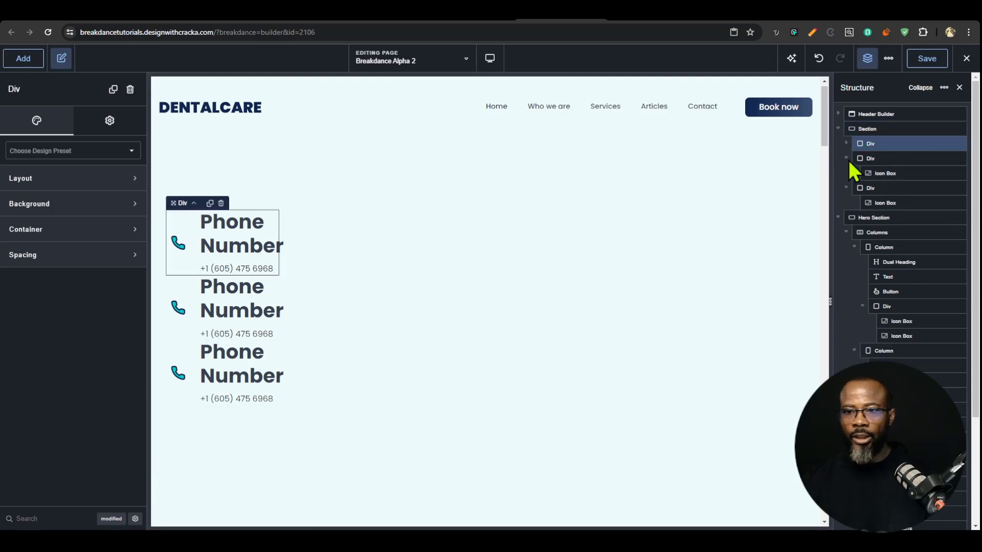
pyautogui.click(850, 160)
pyautogui.click(849, 171)
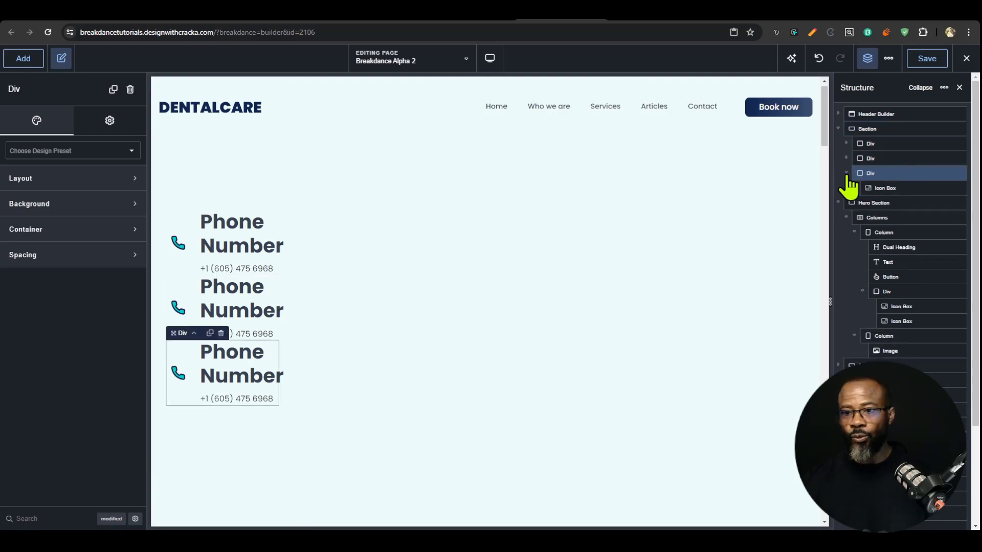
pyautogui.click(847, 173)
# - Set the new section's layout to horizontal with its items aligned Space Around
pyautogui.click(914, 129)
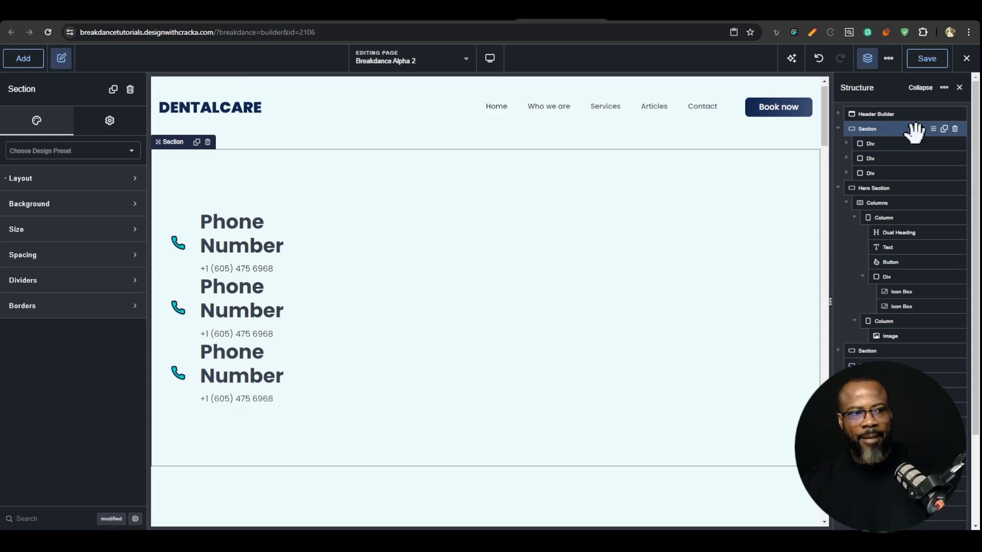
pyautogui.click(36, 180)
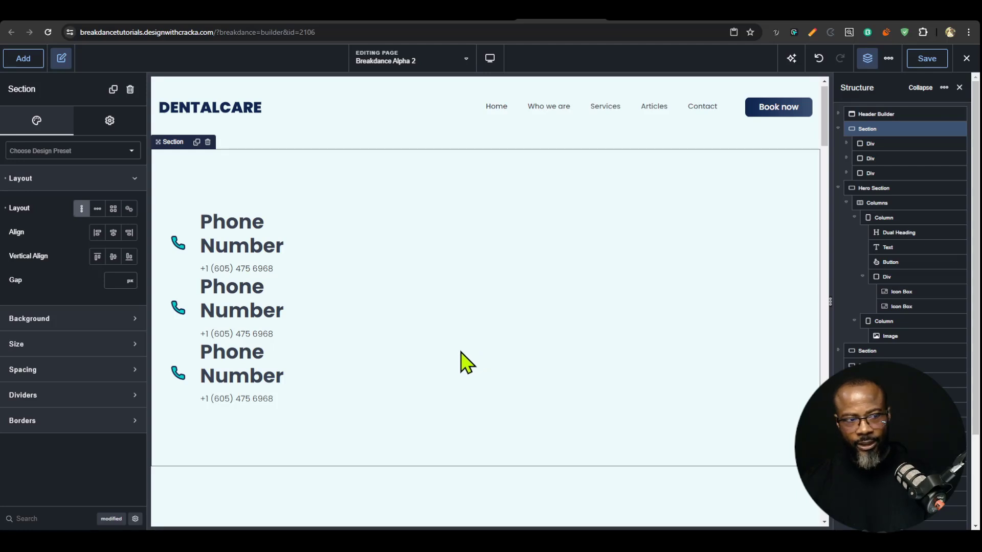
pyautogui.click(98, 209)
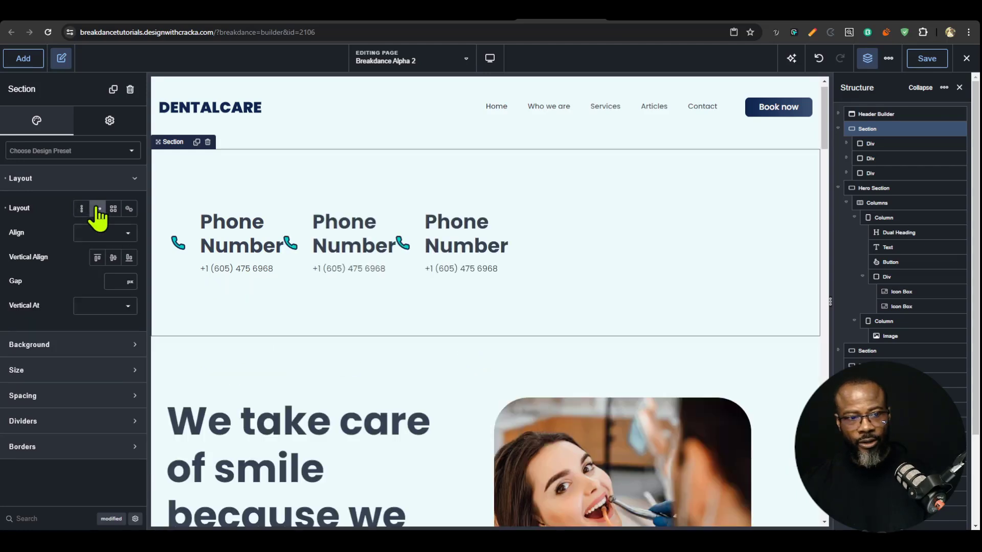
pyautogui.click(117, 234)
pyautogui.click(123, 301)
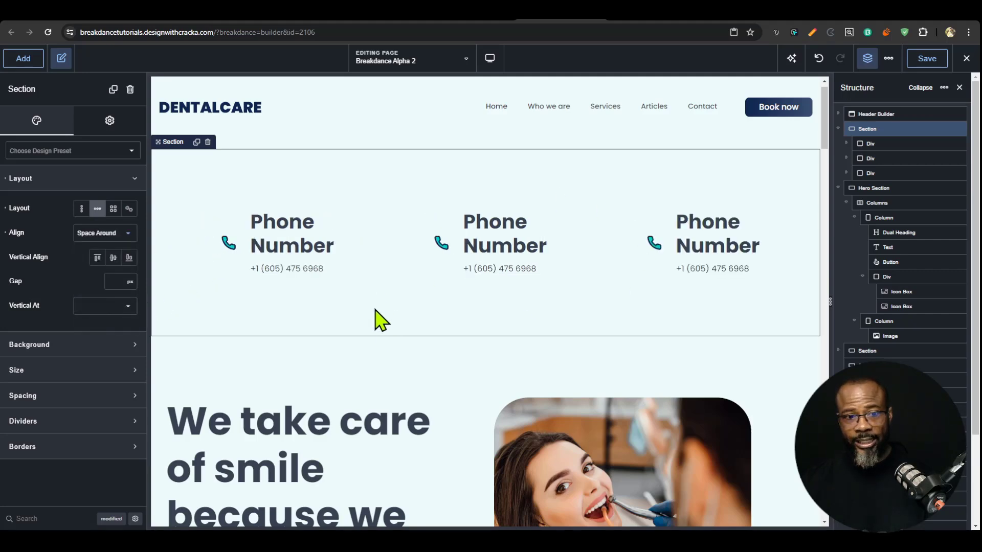
# - Make the section stack vertically at Phone Landscape, with centered alignment when vertical
pyautogui.click(123, 307)
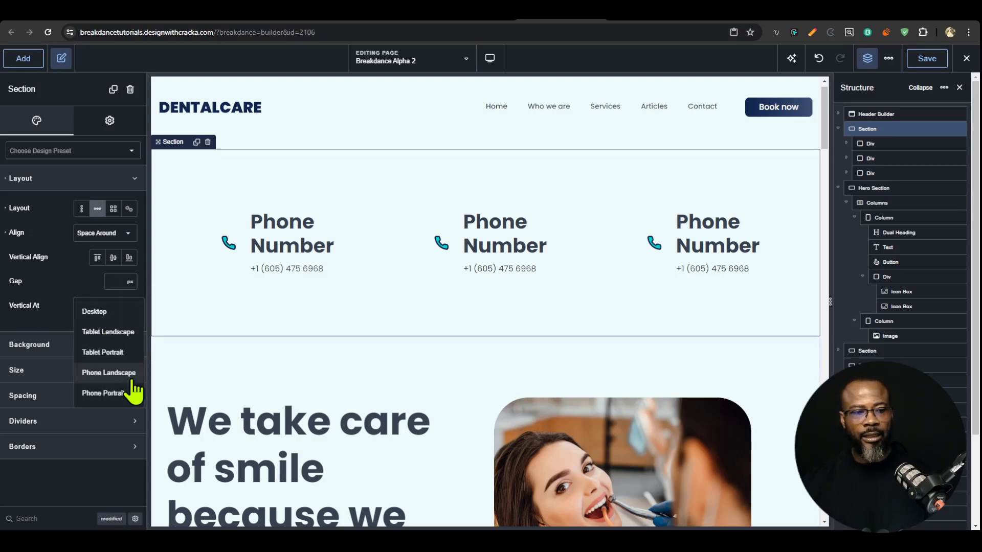
pyautogui.click(109, 373)
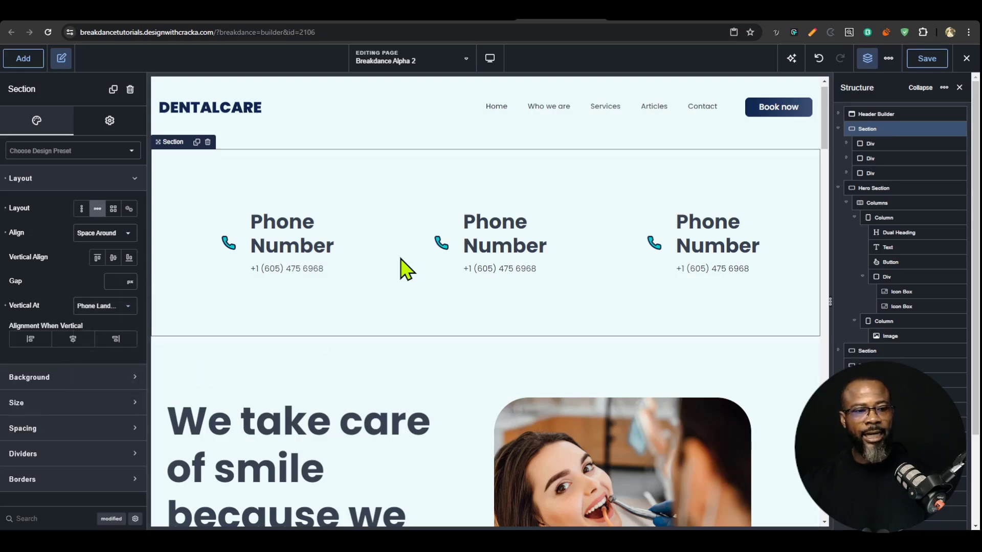
pyautogui.click(90, 340)
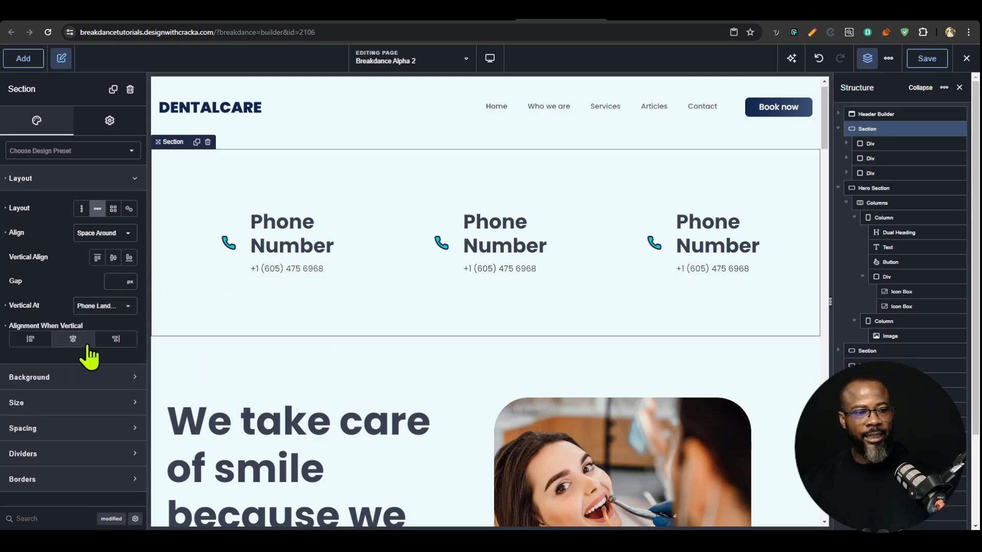
# - Preview the section at the Tablet Portrait and Phone Portrait breakpoints and return to Desktop
pyautogui.click(491, 59)
pyautogui.click(522, 146)
pyautogui.click(491, 60)
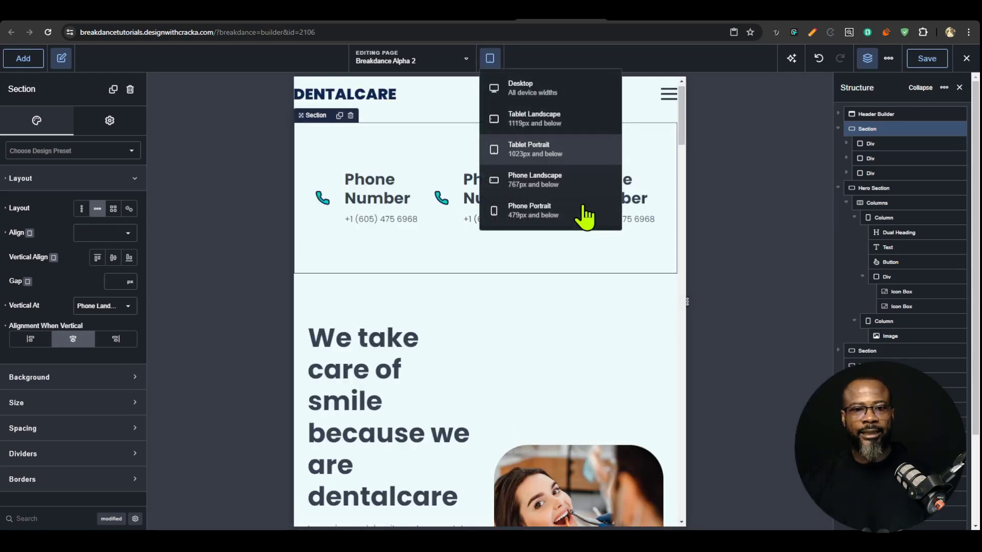
pyautogui.click(585, 212)
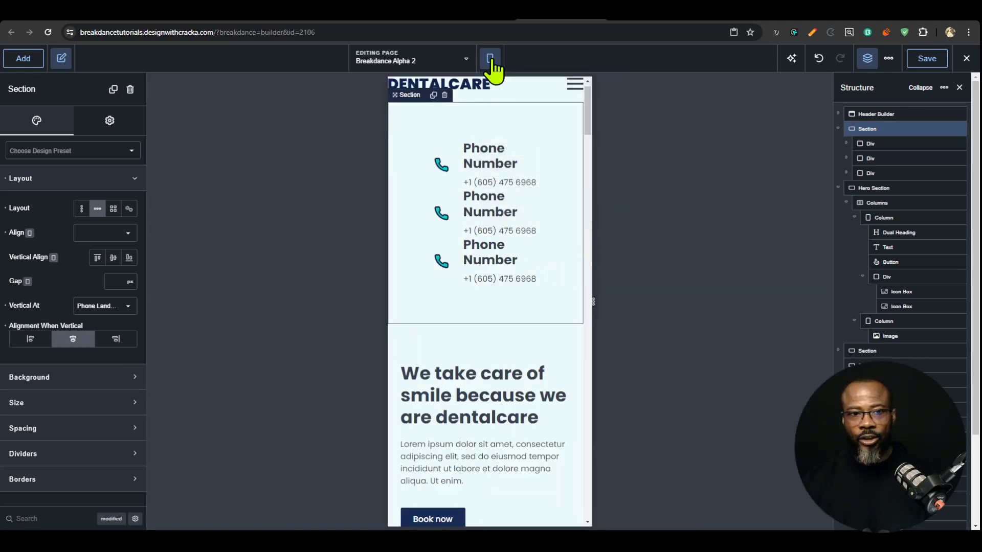
pyautogui.click(491, 60)
pyautogui.click(535, 99)
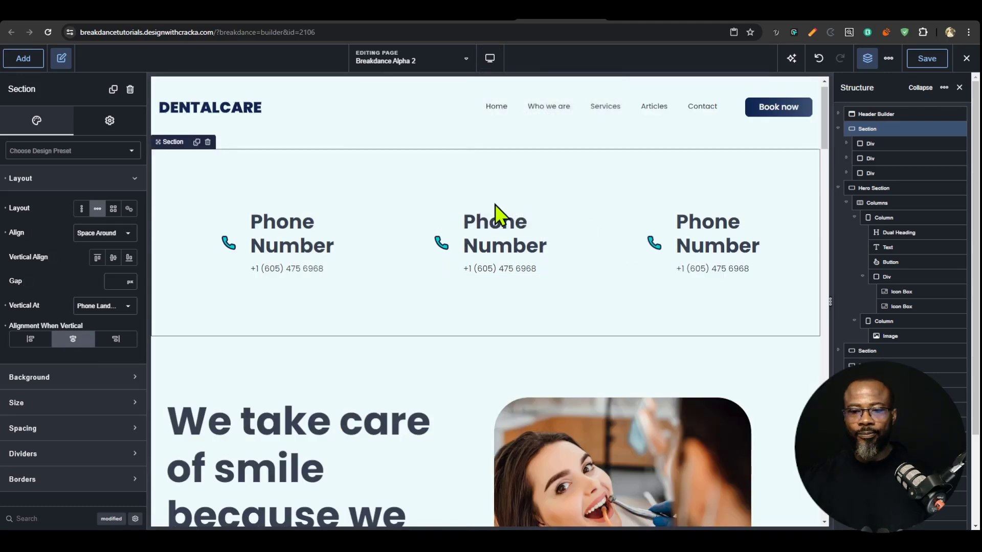
# - Set the section's gap to 20 px, check the spacing in Phone Portrait and return to Desktop
pyautogui.click(490, 58)
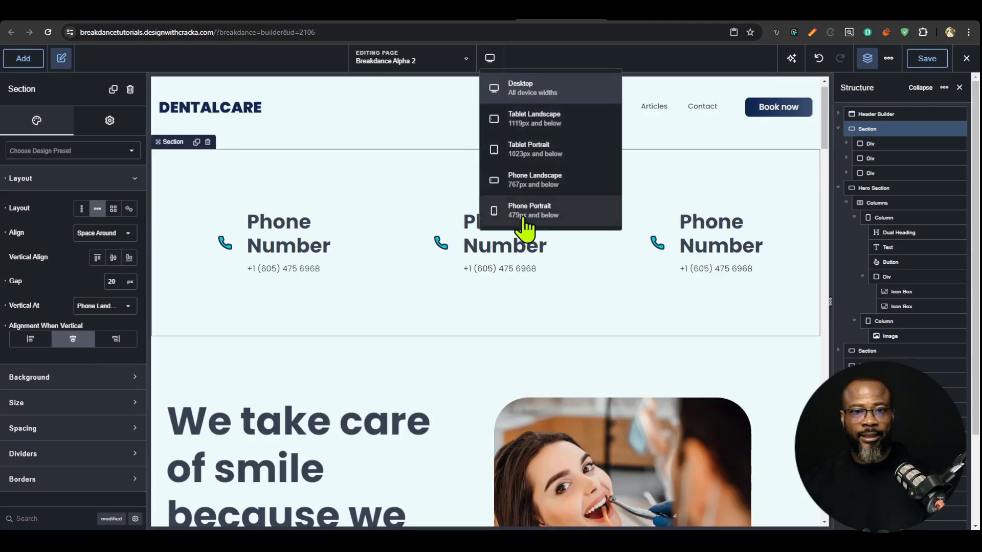
pyautogui.click(525, 217)
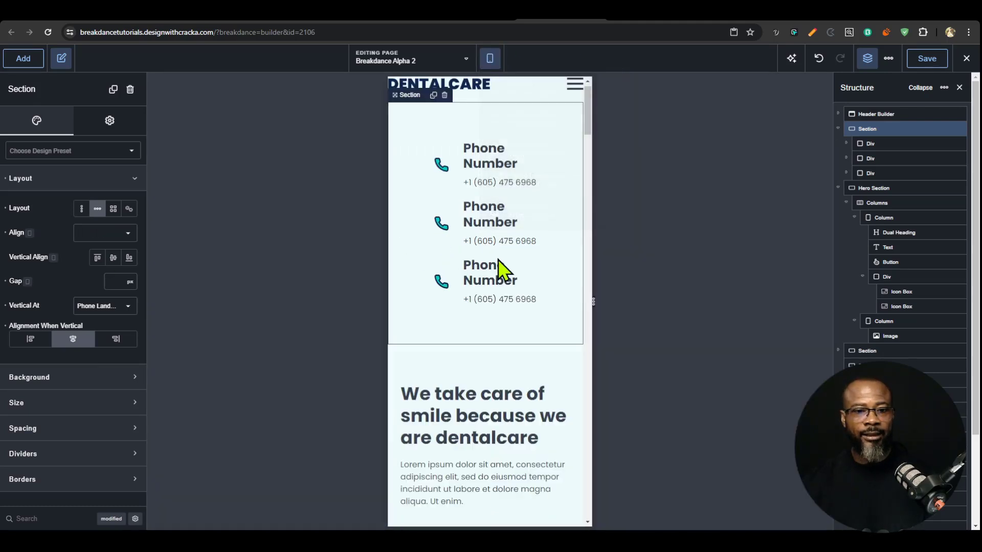
pyautogui.click(492, 61)
pyautogui.click(560, 99)
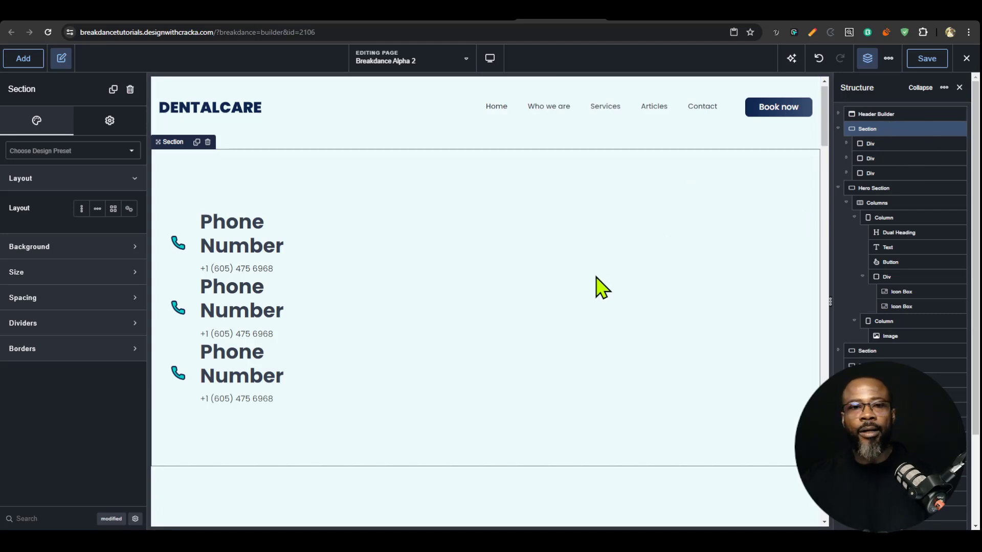
# - Set the section's layout to grid with 3 items per row
pyautogui.click(113, 209)
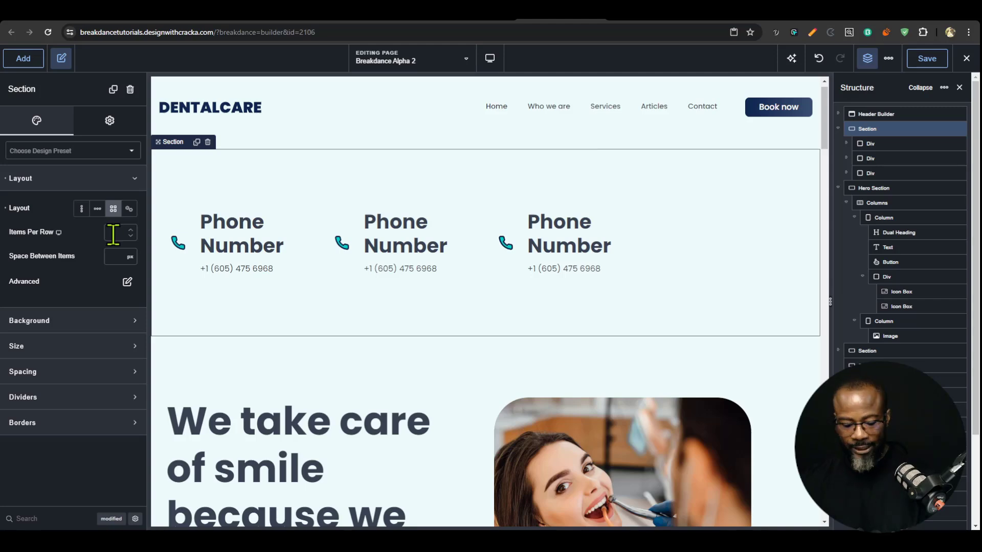
pyautogui.click(113, 234)
pyautogui.write('3')
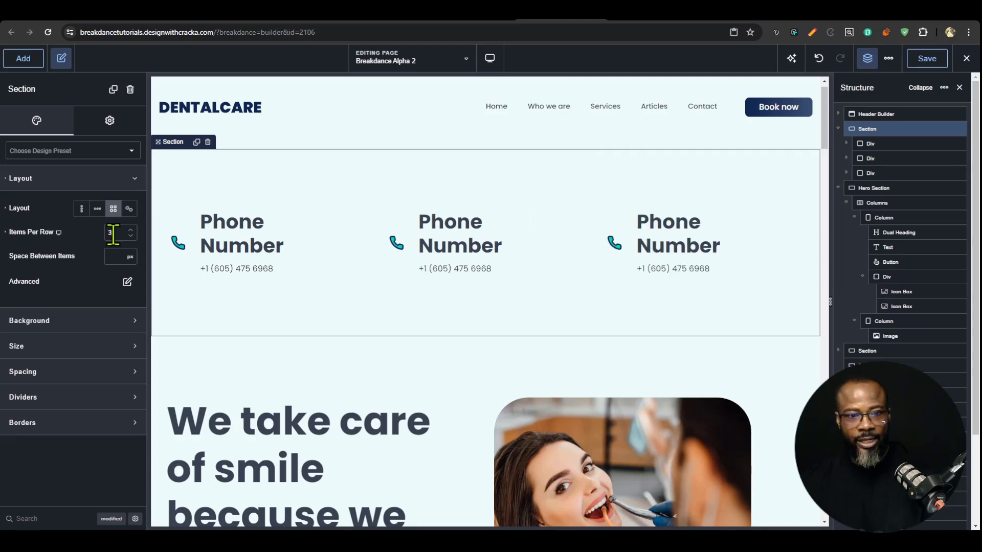
# - Give the first Div in the section a white background from the preset color swatches
pyautogui.click(888, 144)
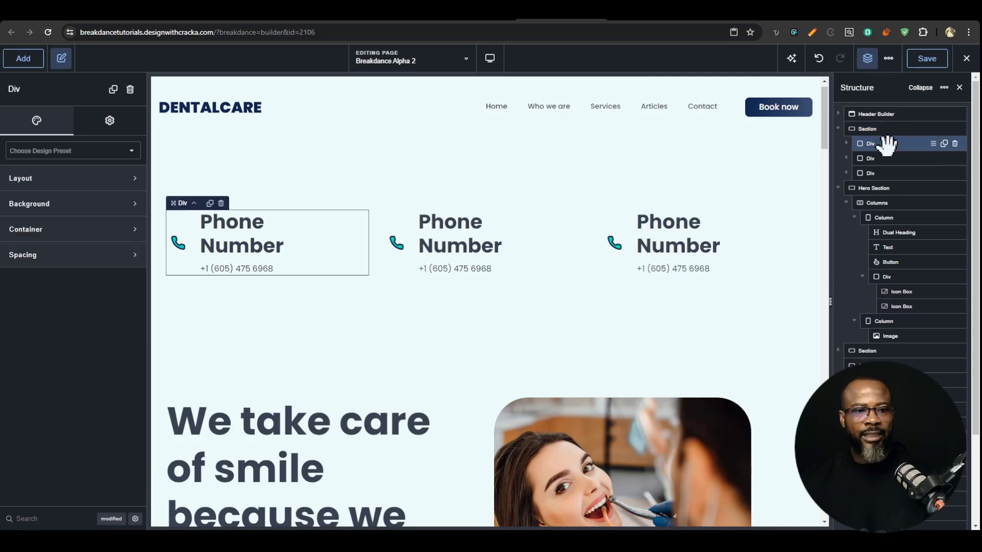
pyautogui.click(123, 205)
pyautogui.click(129, 236)
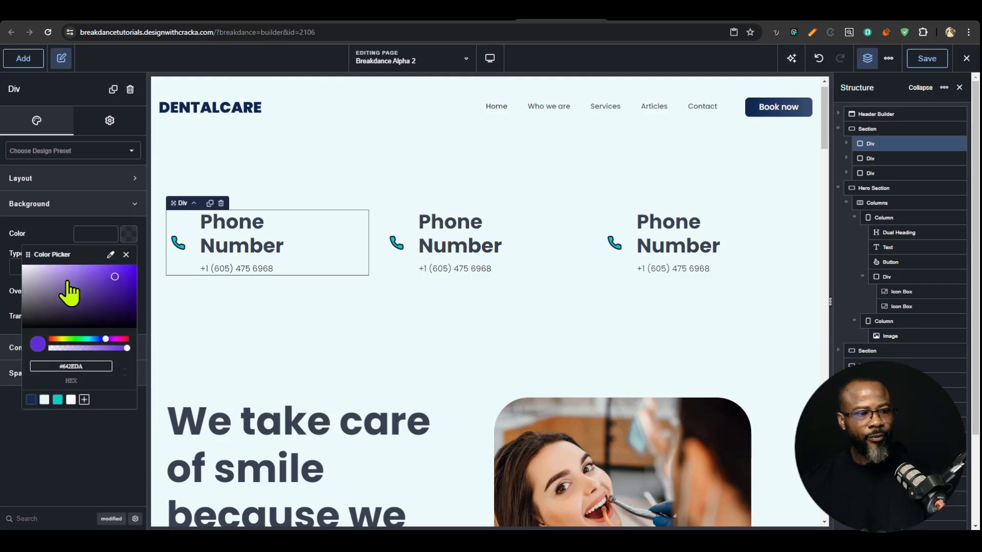
pyautogui.click(45, 400)
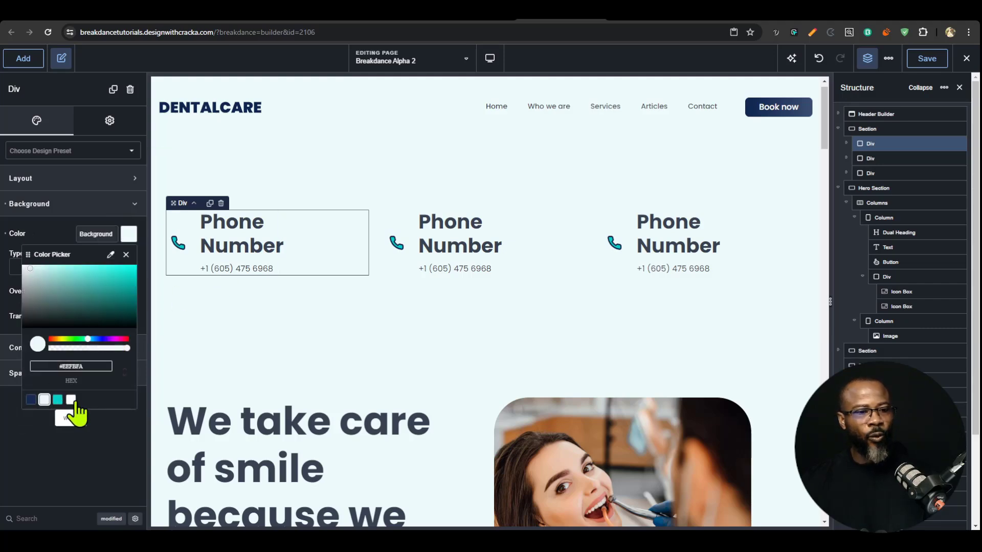
pyautogui.click(73, 401)
pyautogui.click(107, 204)
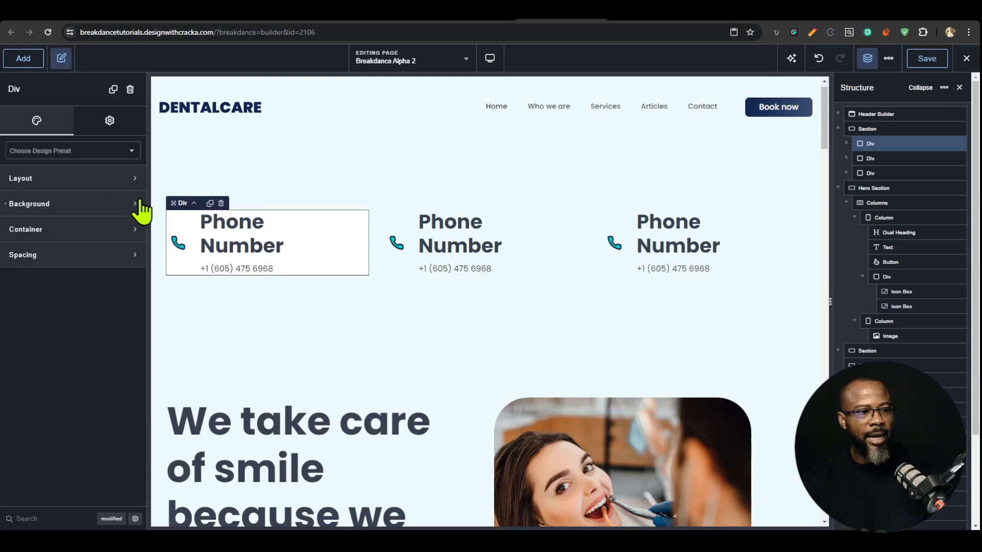
# - Set the first Div's container padding to 20 px on all sides
pyautogui.click(134, 256)
pyautogui.click(117, 229)
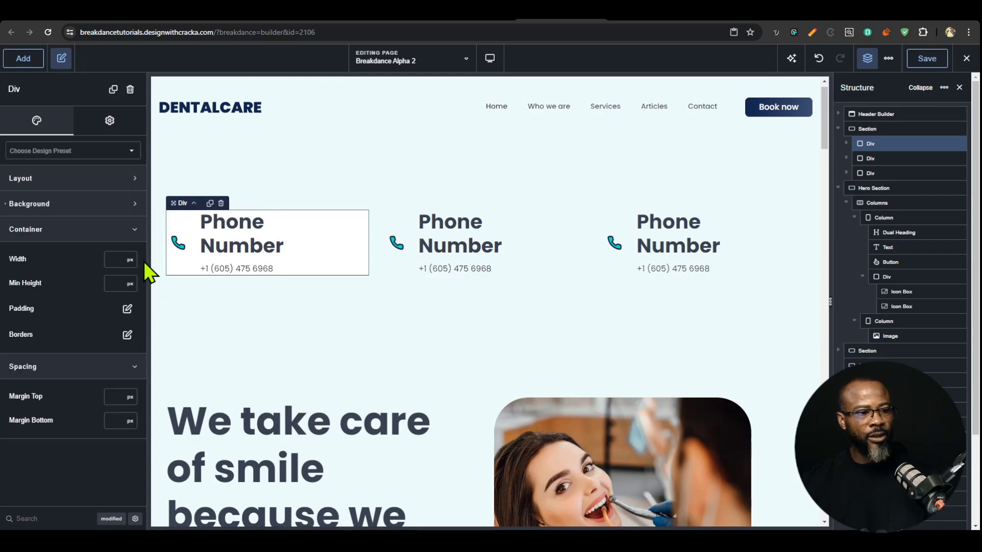
pyautogui.click(127, 335)
pyautogui.click(127, 309)
pyautogui.click(77, 368)
pyautogui.write('20')
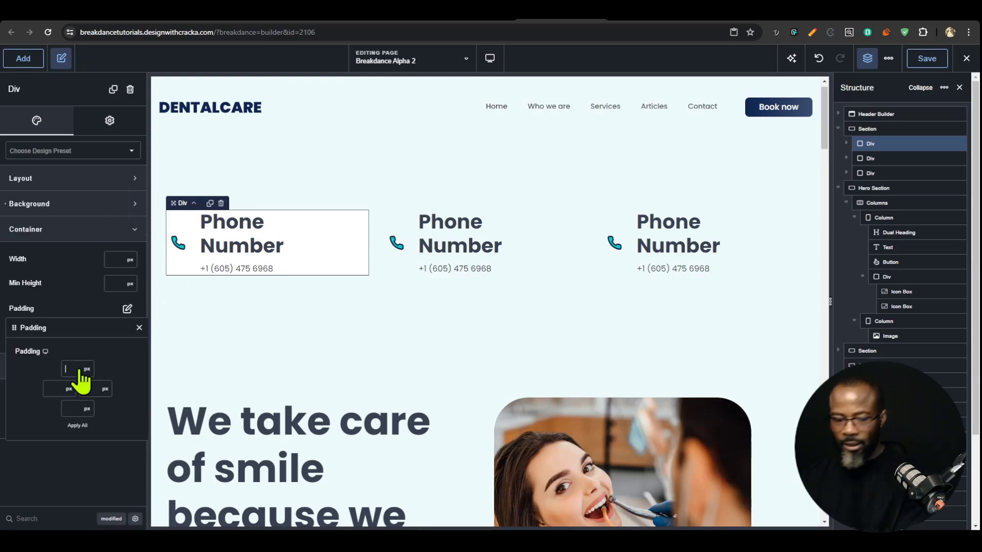
pyautogui.click(77, 426)
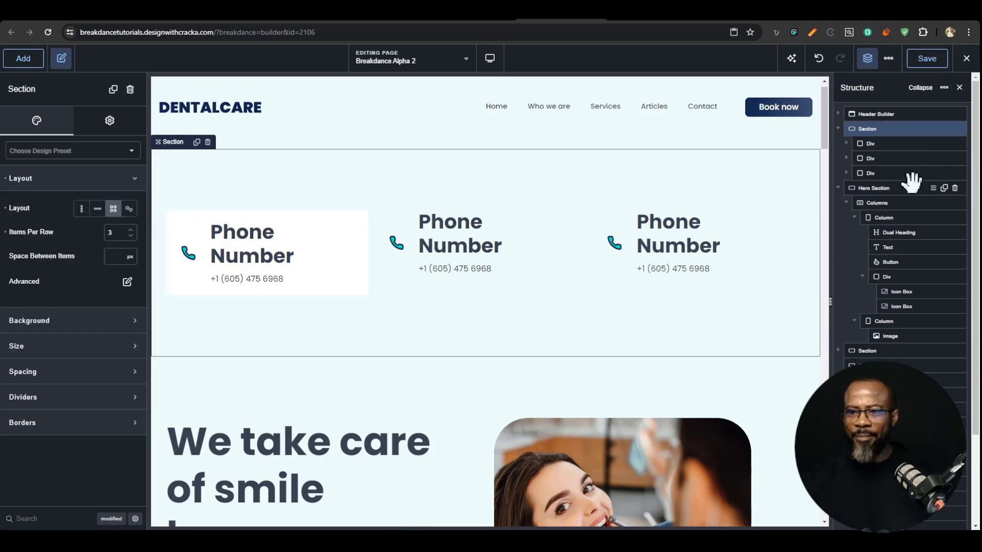
# - Duplicate the section's third Div and set the section's grid to 2 items per row
pyautogui.click(944, 173)
pyautogui.click(867, 129)
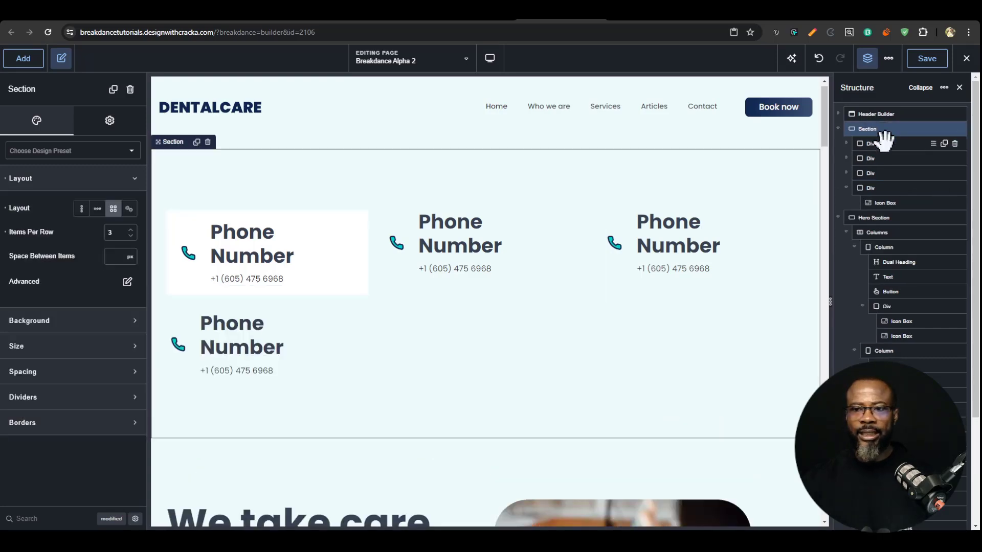
pyautogui.write('2')
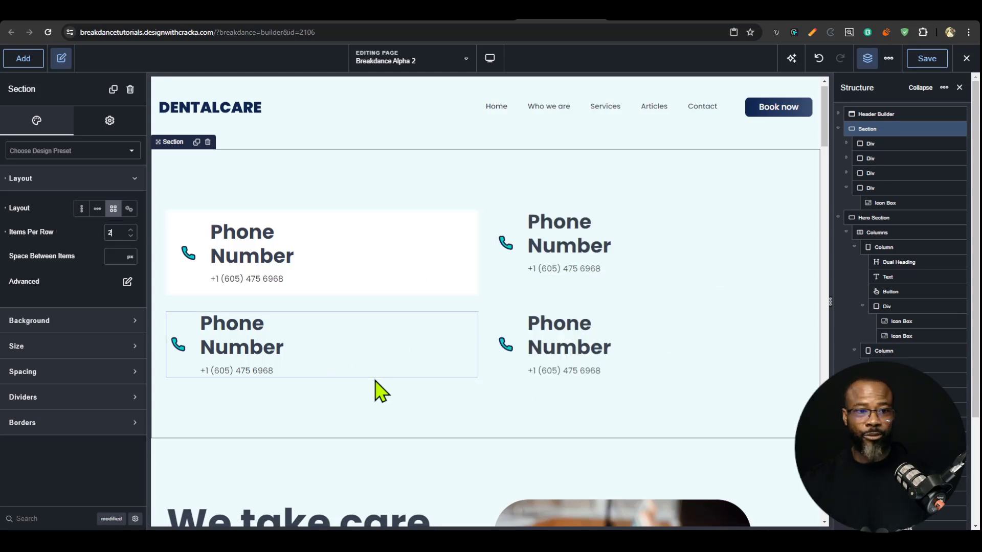
# - Try a 20 px space between the section's grid items, and settle on 32 px
pyautogui.click(115, 257)
pyautogui.write('20')
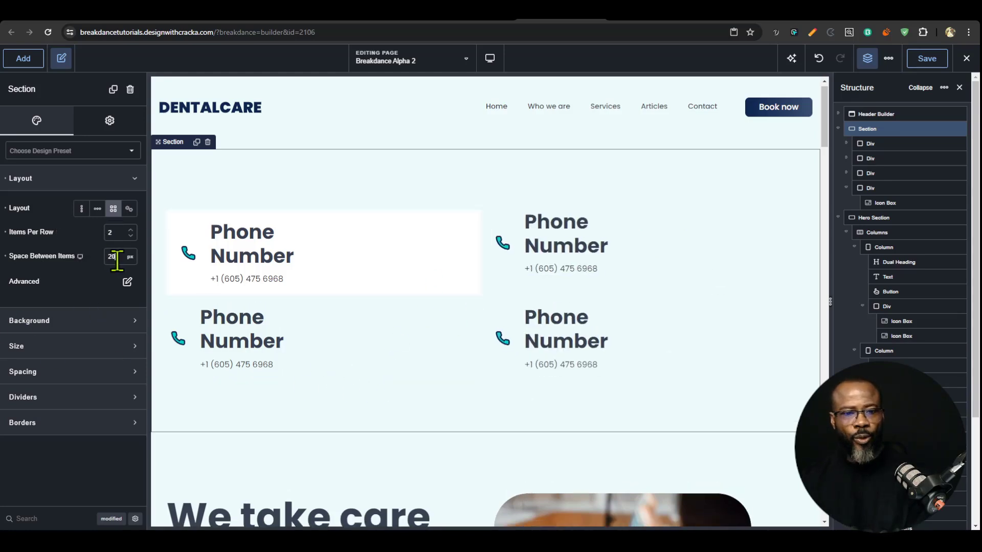
pyautogui.write('32')
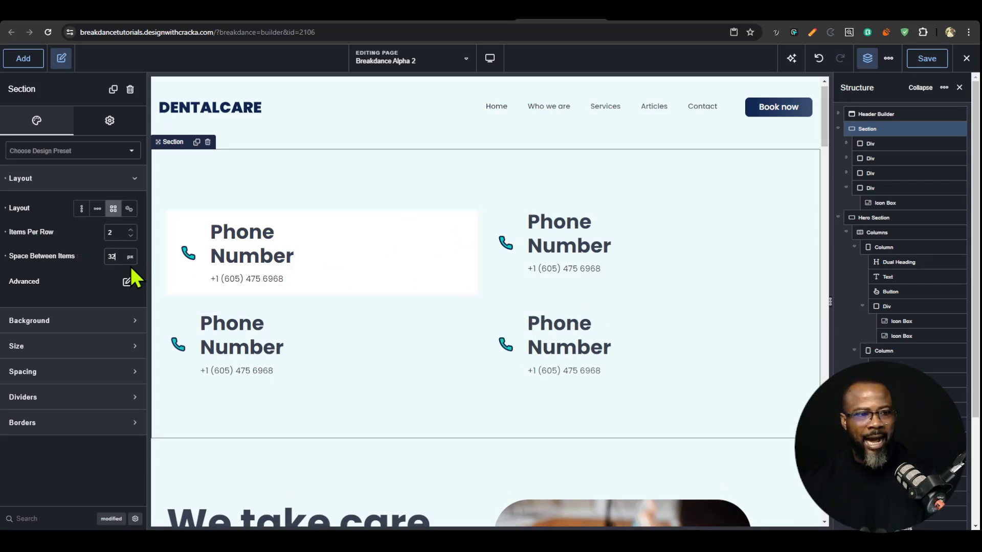
# - Preview the section at Tablet Landscape and Tablet Portrait, and set 1 item per row at Phone Landscape
pyautogui.click(495, 65)
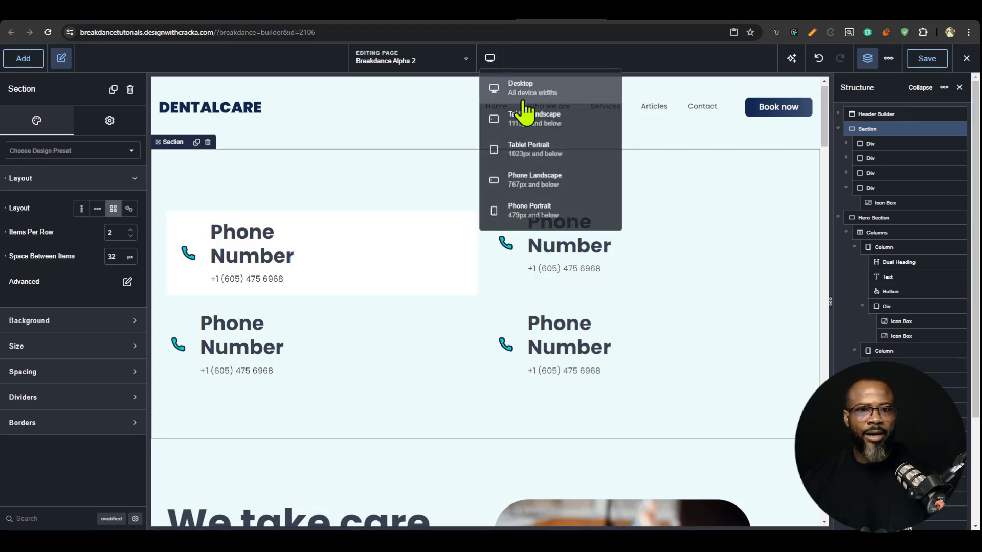
pyautogui.click(597, 125)
pyautogui.click(489, 60)
pyautogui.click(609, 153)
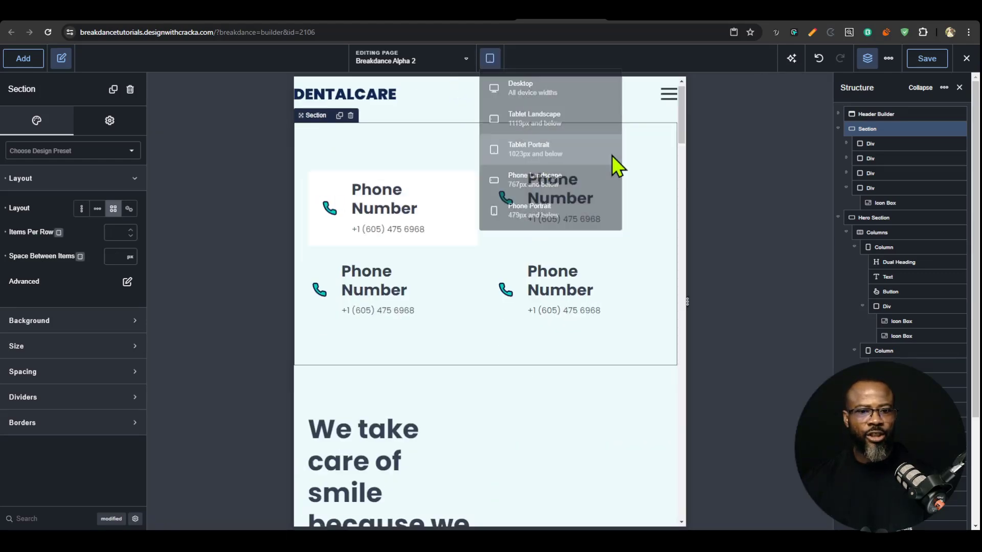
pyautogui.click(489, 61)
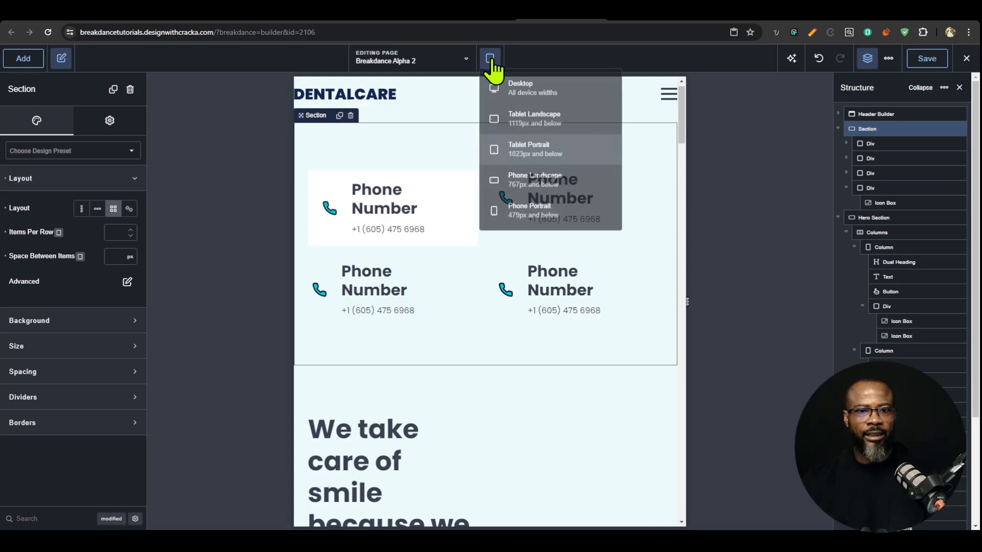
pyautogui.click(545, 188)
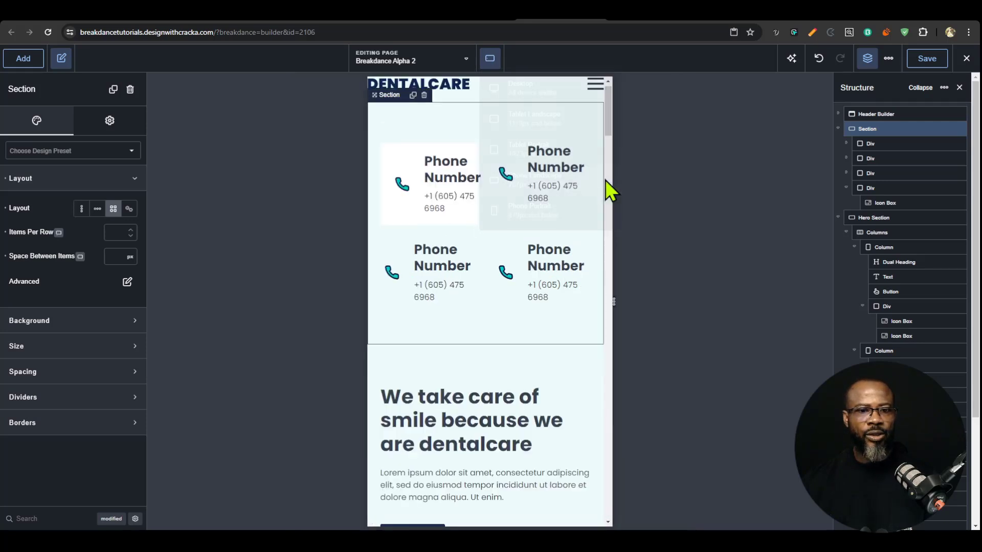
pyautogui.write('1')
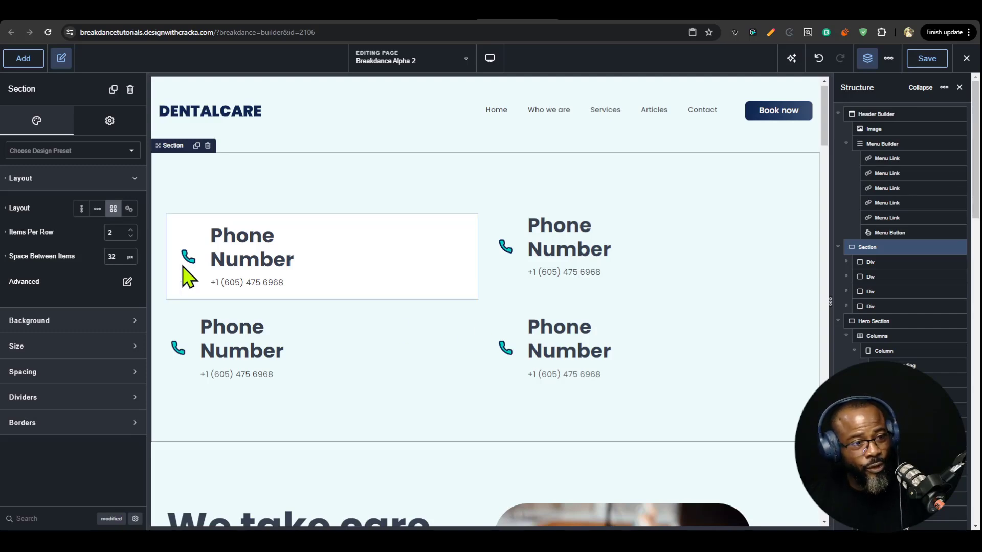
# - Switch the section to the advanced layout and compare its flex and grid display options
pyautogui.click(129, 208)
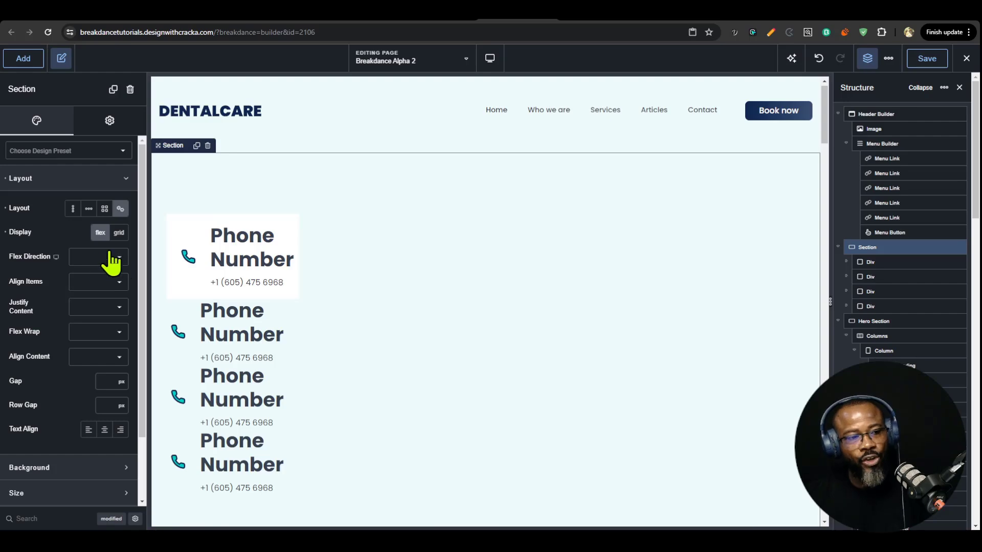
pyautogui.click(119, 232)
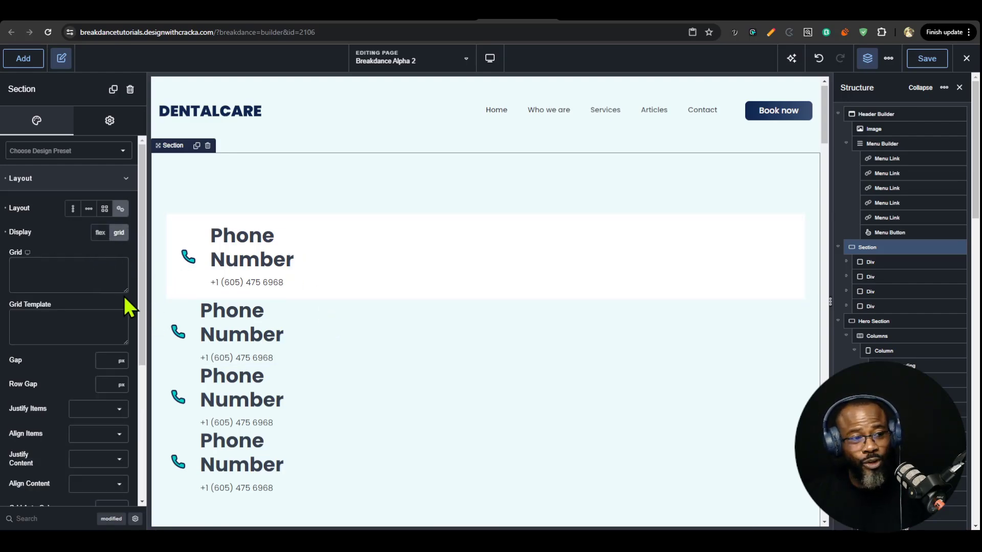
pyautogui.click(100, 233)
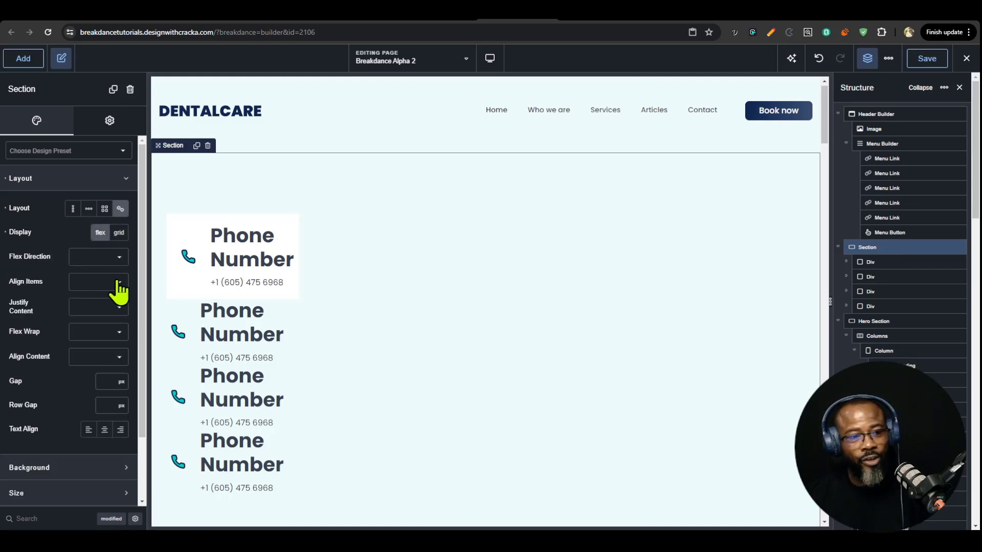
# - Examine the display options in the section's advanced wrapper layout settings and return to its design settings
pyautogui.click(110, 121)
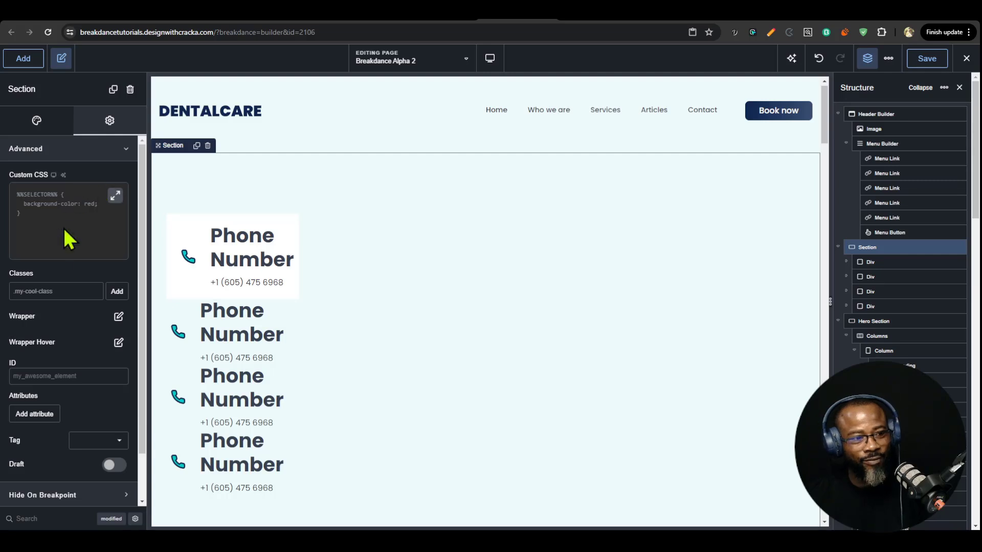
pyautogui.click(119, 316)
pyautogui.click(121, 391)
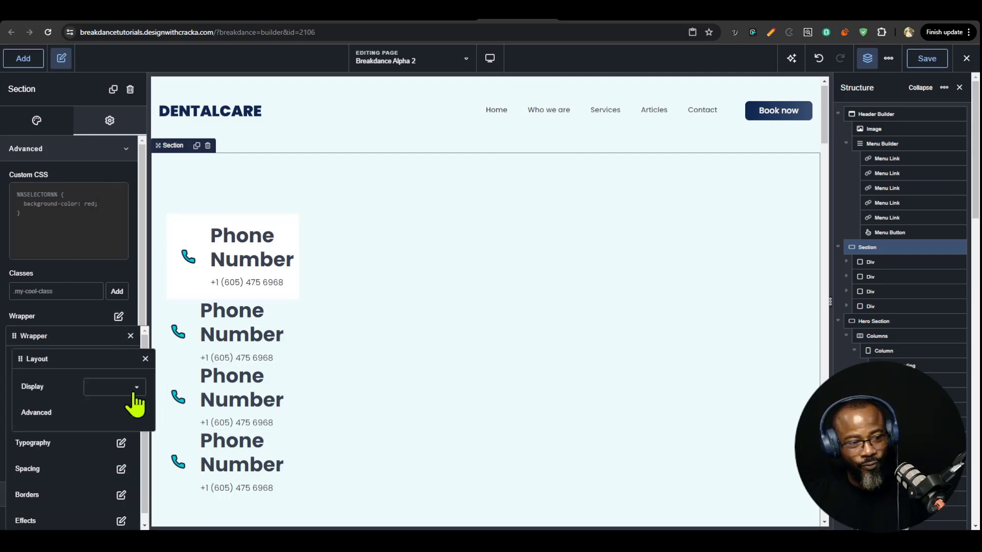
pyautogui.click(132, 399)
pyautogui.click(36, 123)
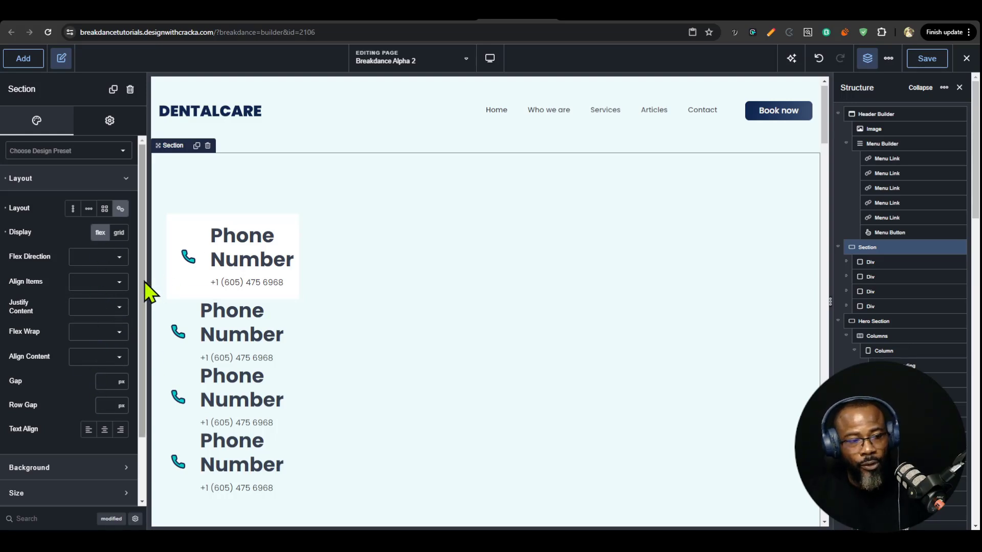
# - Try the section's vertical, horizontal and grid layouts, ending on the advanced layout with grid display
pyautogui.click(73, 209)
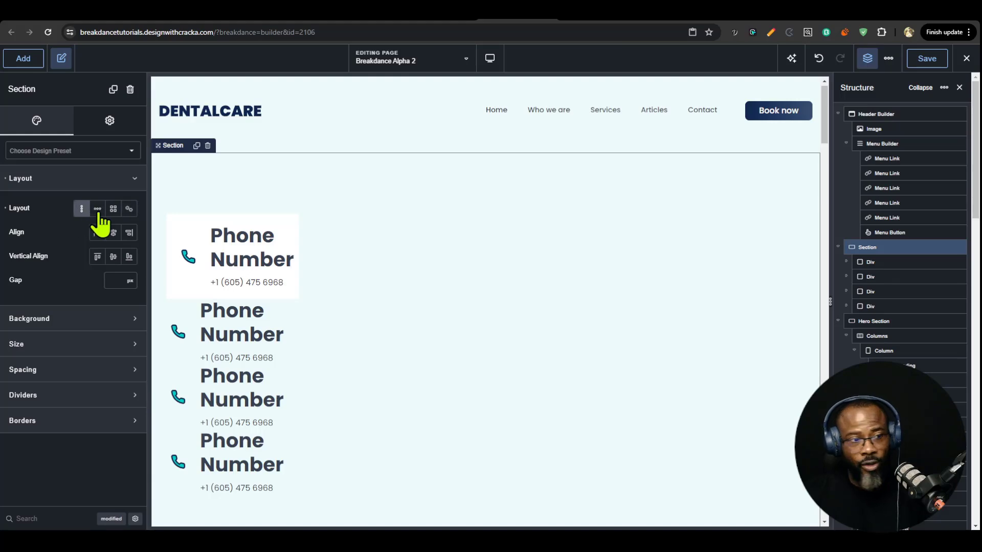
pyautogui.click(97, 209)
pyautogui.click(113, 208)
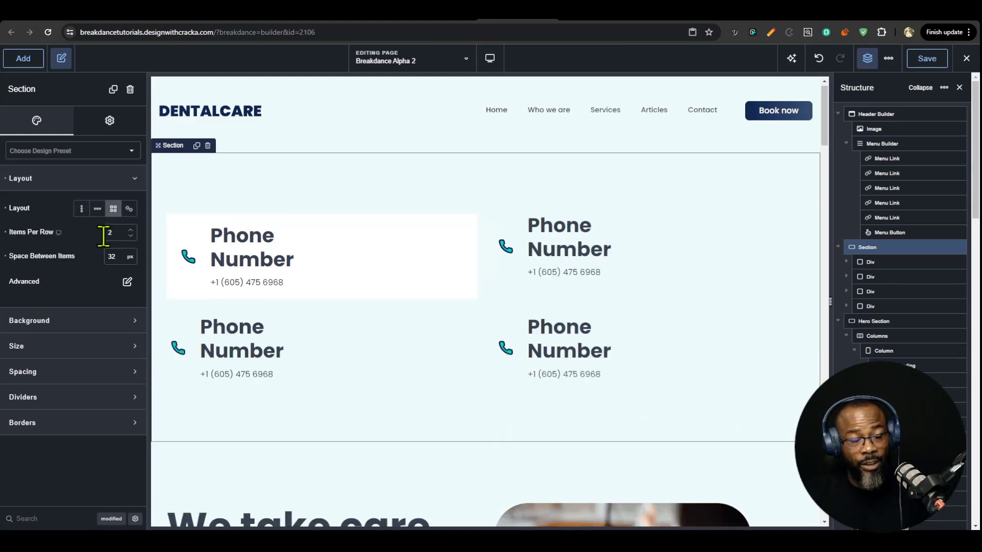
pyautogui.click(97, 208)
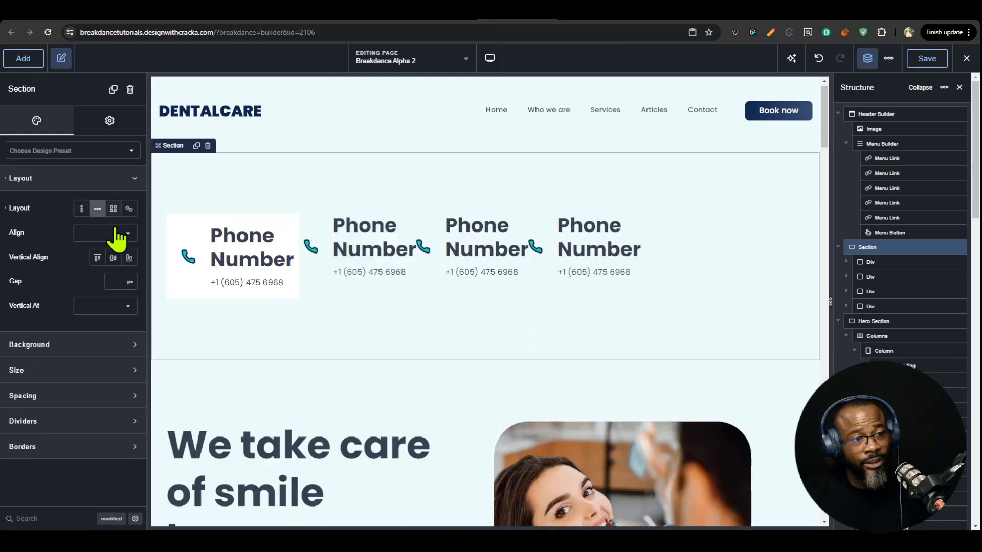
pyautogui.click(82, 209)
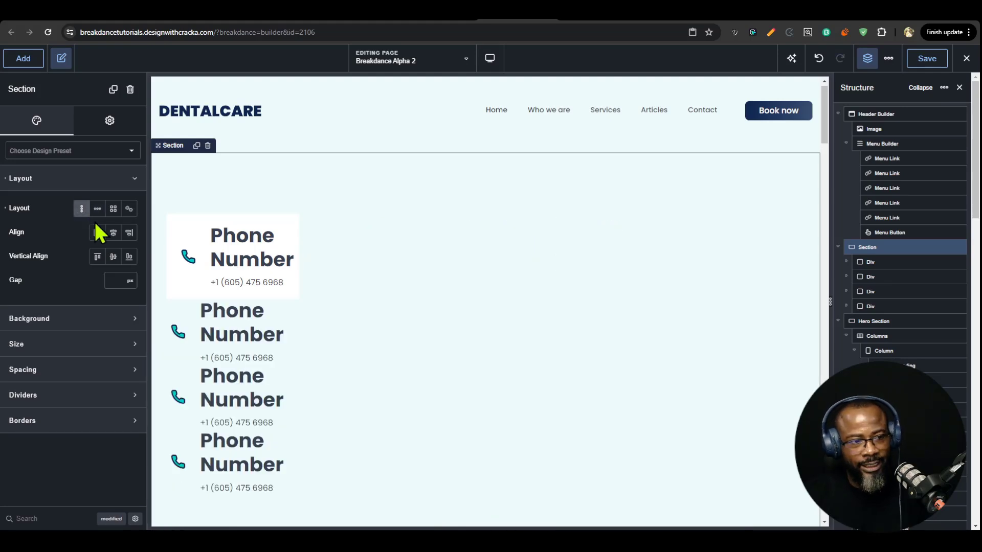
pyautogui.click(129, 209)
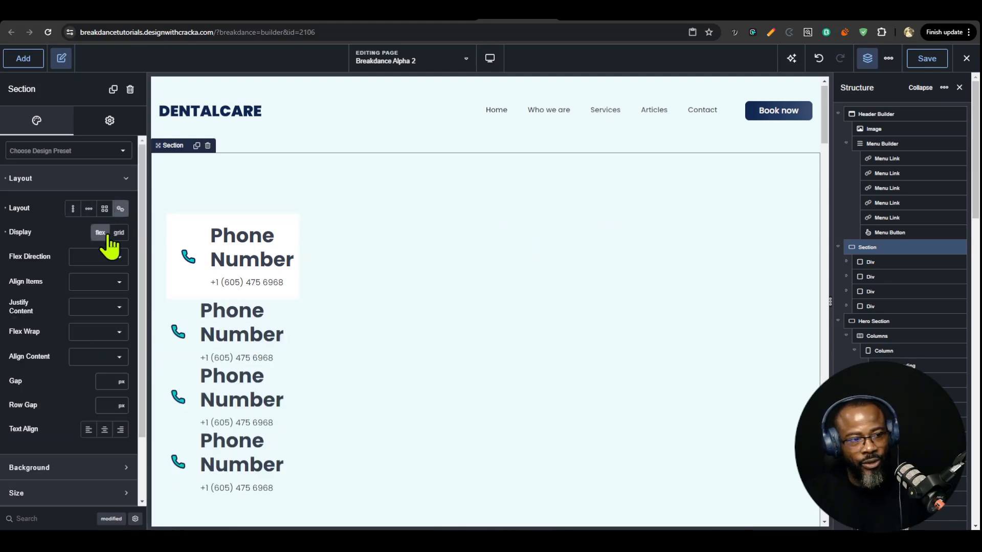
pyautogui.click(119, 234)
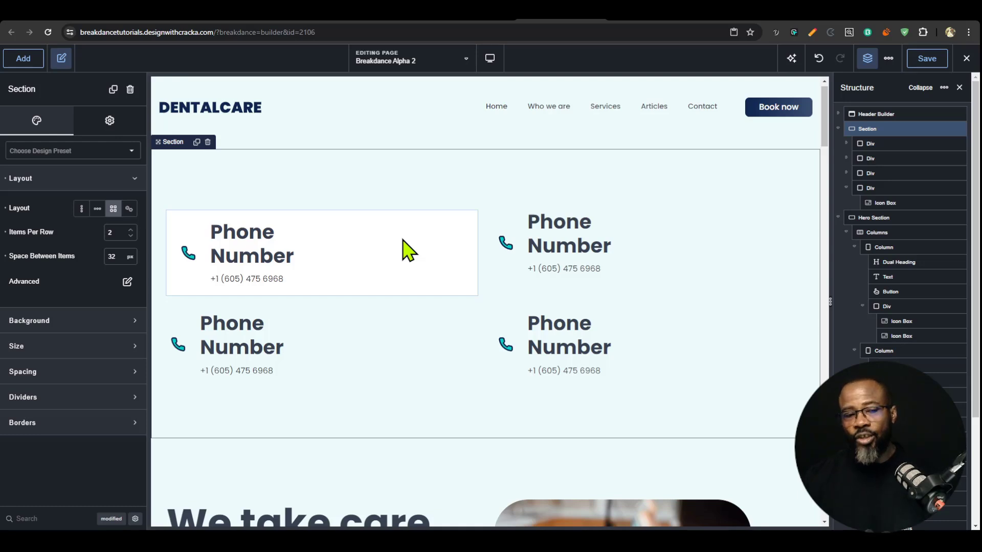
# - Set the title colour of the first icon box to the Accent global colour
pyautogui.click(278, 262)
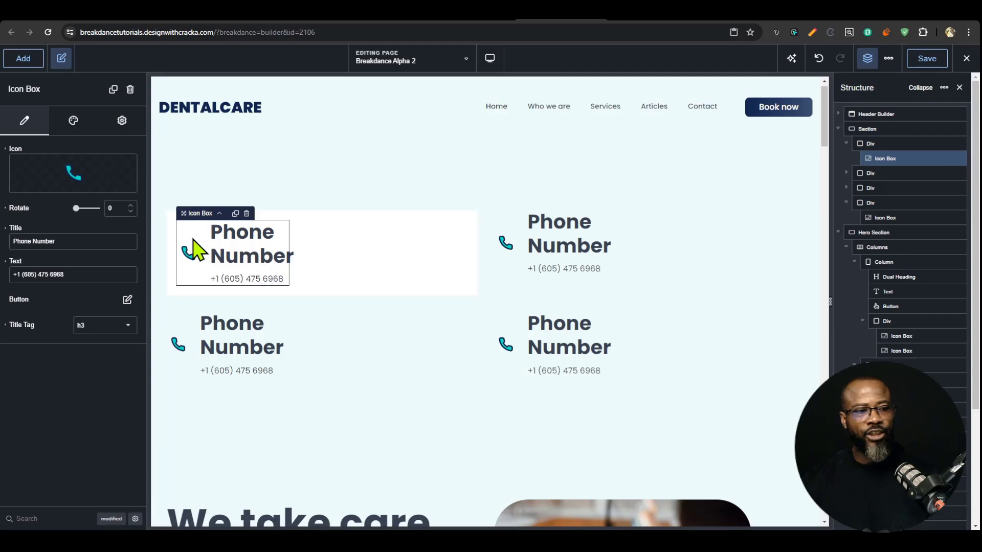
pyautogui.click(74, 123)
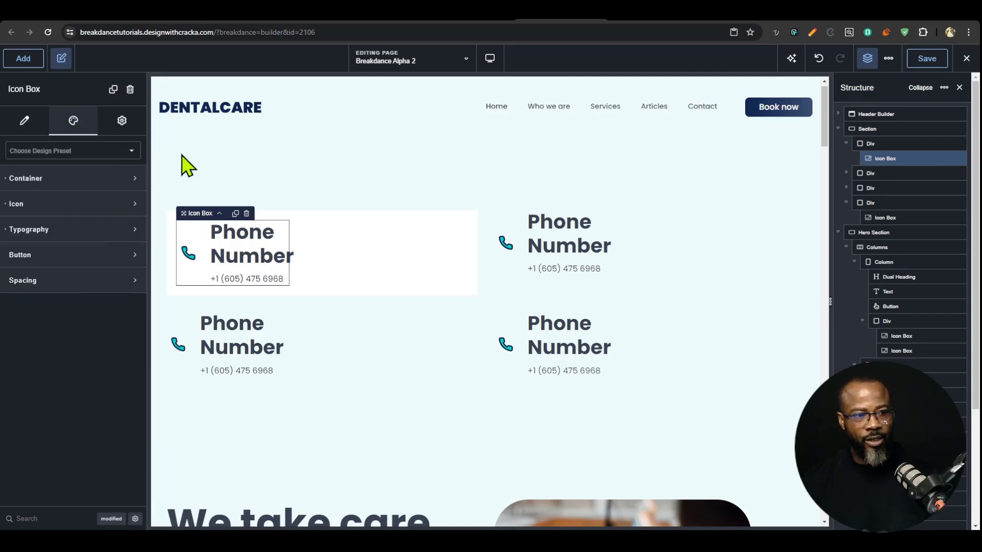
pyautogui.click(101, 231)
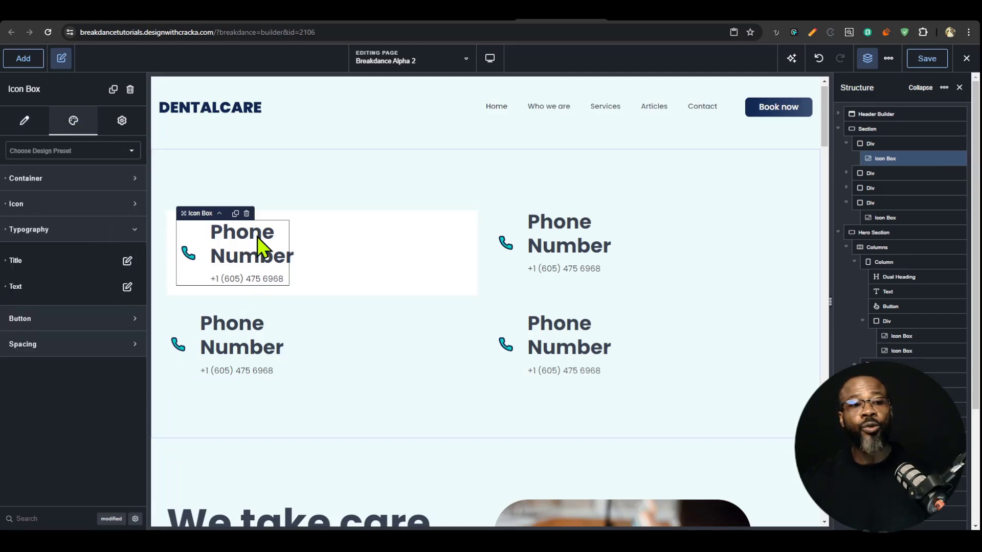
pyautogui.click(127, 261)
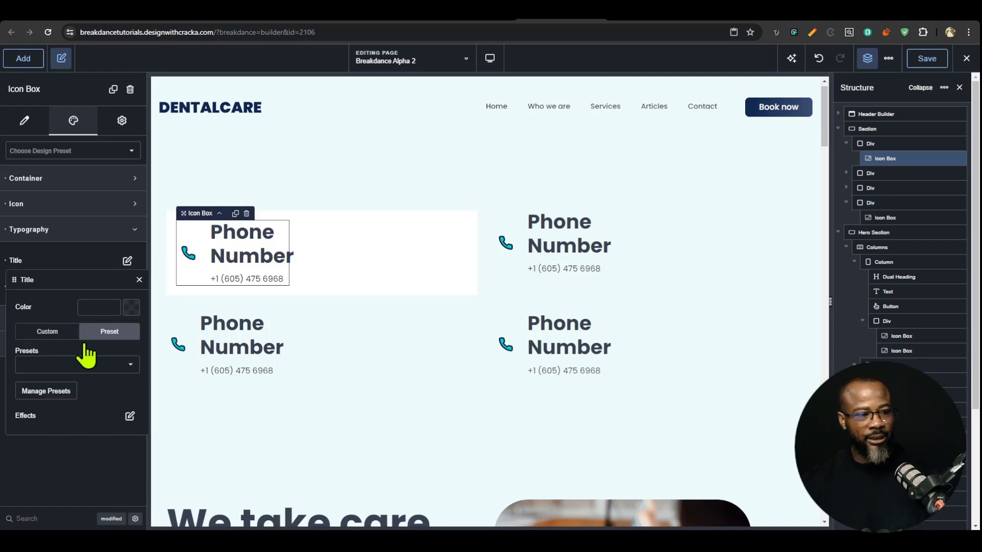
pyautogui.click(131, 308)
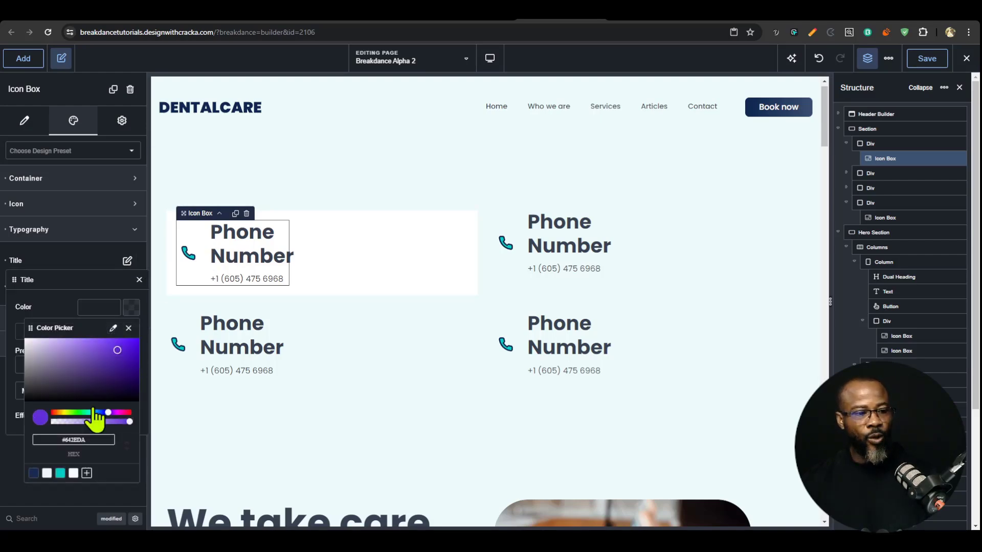
pyautogui.click(34, 473)
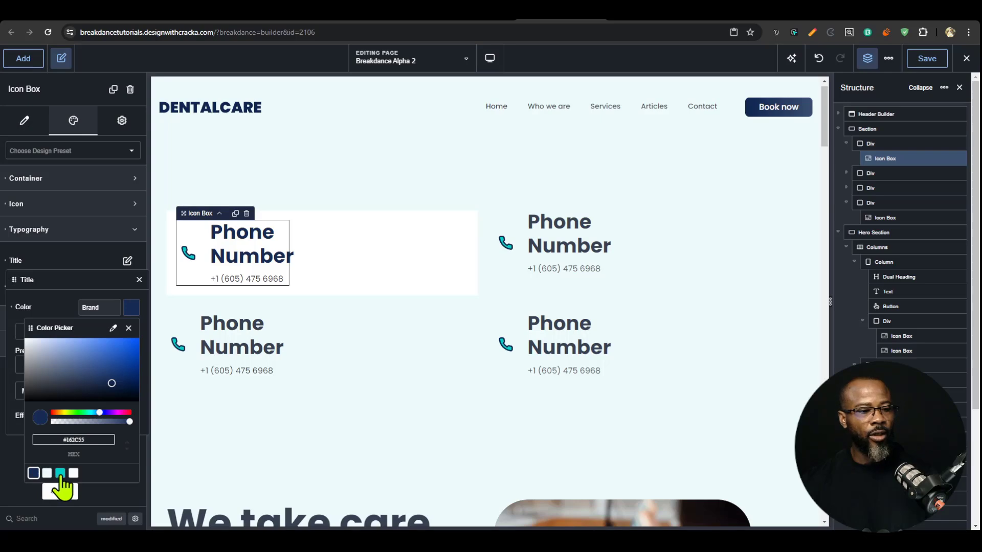
pyautogui.click(60, 473)
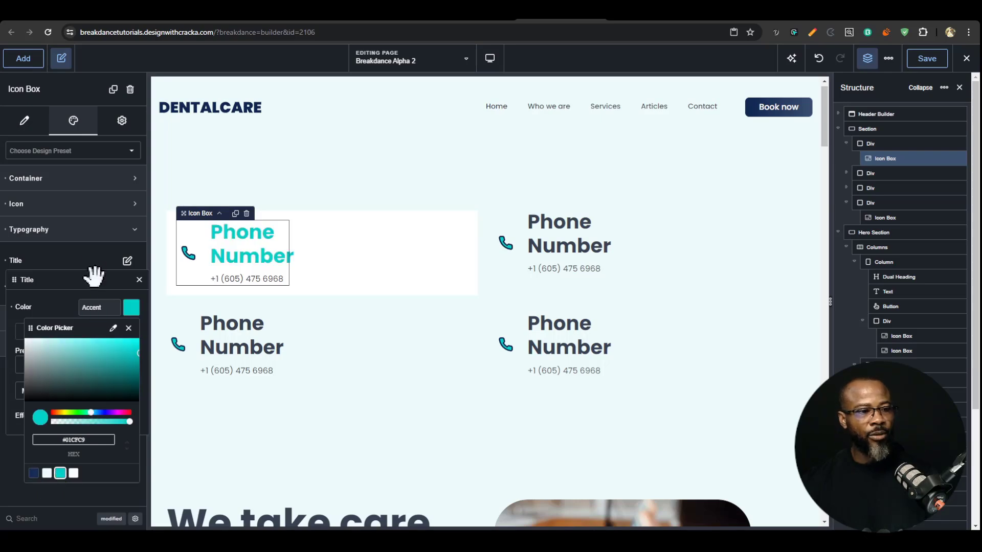
pyautogui.click(97, 258)
# - Give the first icon box's title custom typography with a font size of 24 px
pyautogui.click(128, 261)
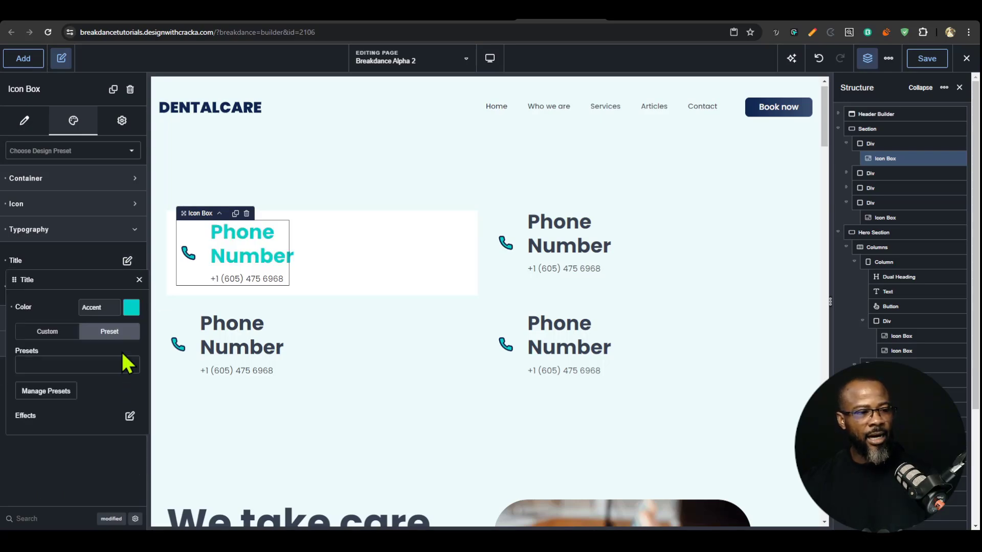
pyautogui.click(52, 334)
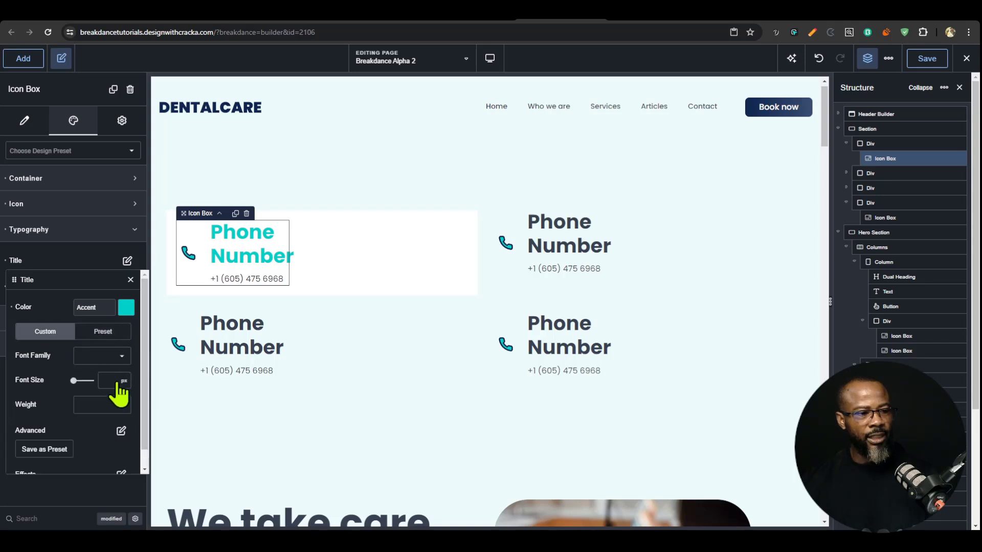
pyautogui.write('24')
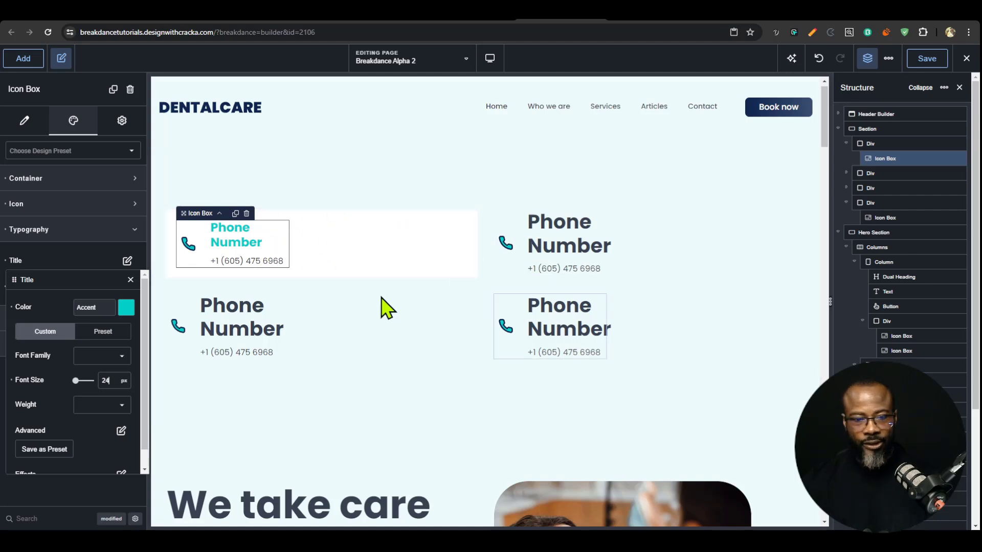
# - Copy the first icon box and paste only its design onto the other three icon boxes
pyautogui.click(632, 236)
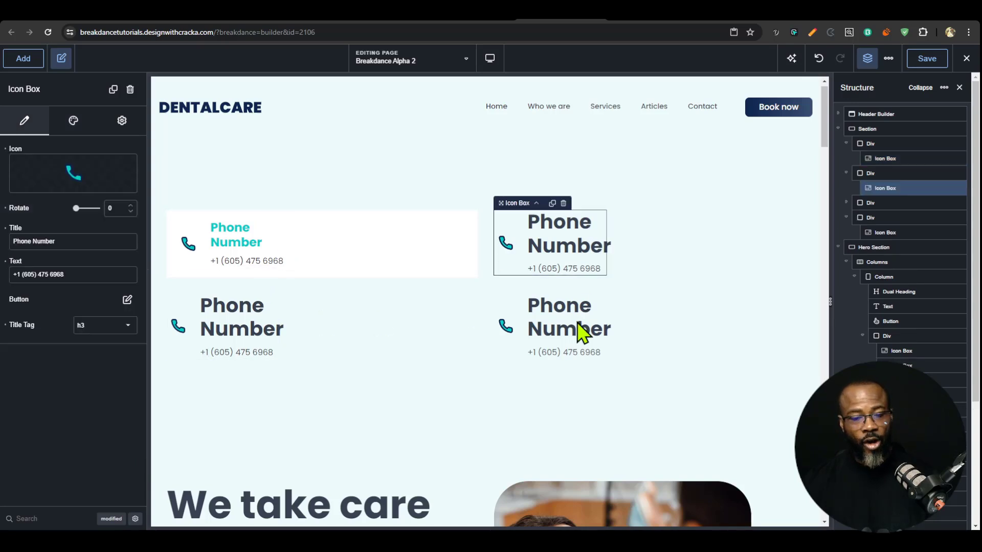
pyautogui.click(248, 241)
pyautogui.rightClick(302, 234)
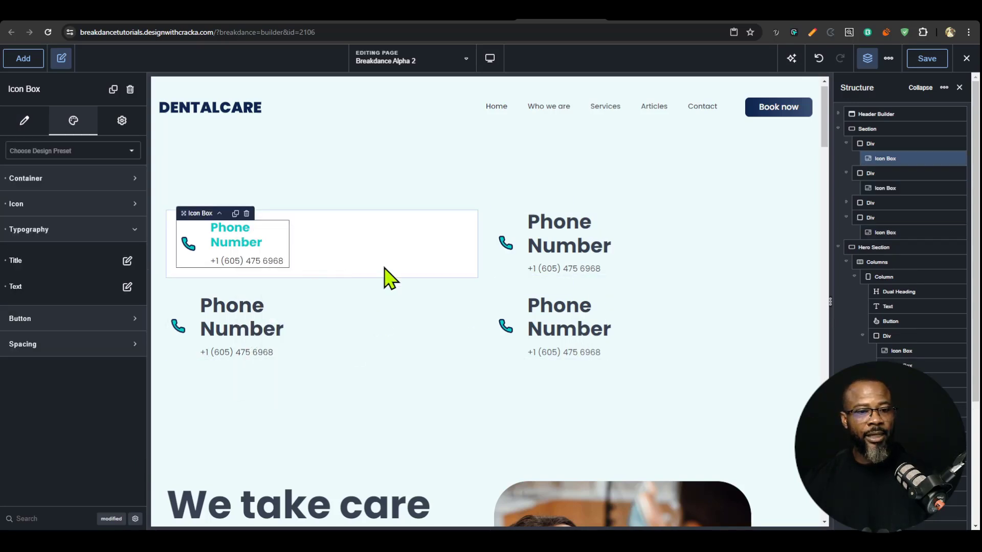
pyautogui.click(593, 248)
pyautogui.rightClick(593, 248)
pyautogui.click(661, 294)
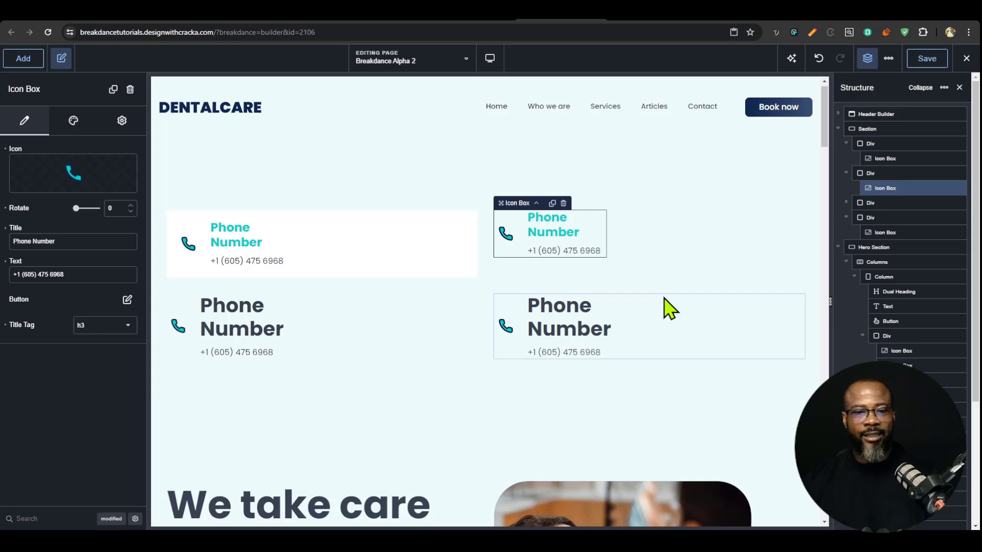
pyautogui.click(259, 325)
pyautogui.rightClick(259, 324)
pyautogui.click(338, 371)
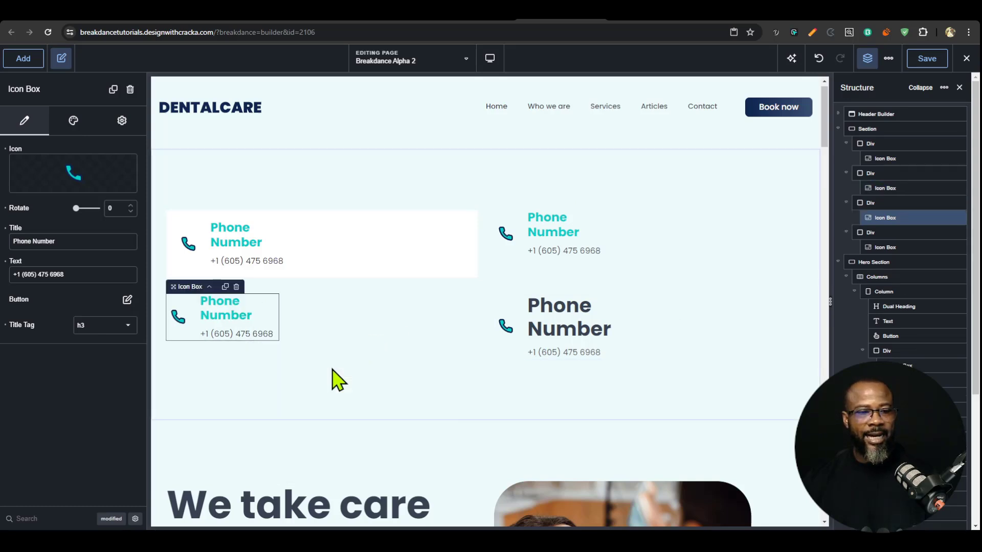
pyautogui.click(563, 338)
pyautogui.rightClick(563, 338)
pyautogui.click(625, 379)
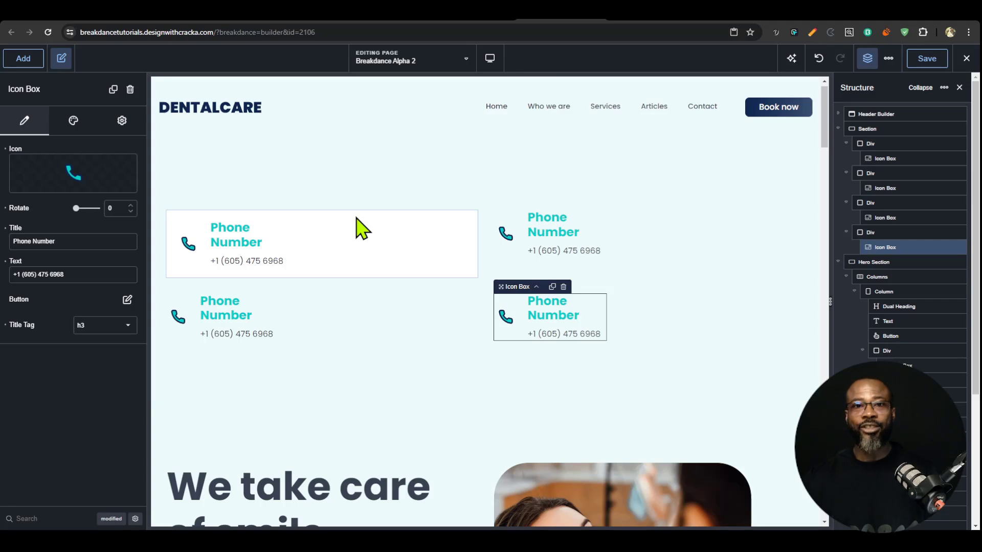
pyautogui.click(256, 245)
pyautogui.click(537, 248)
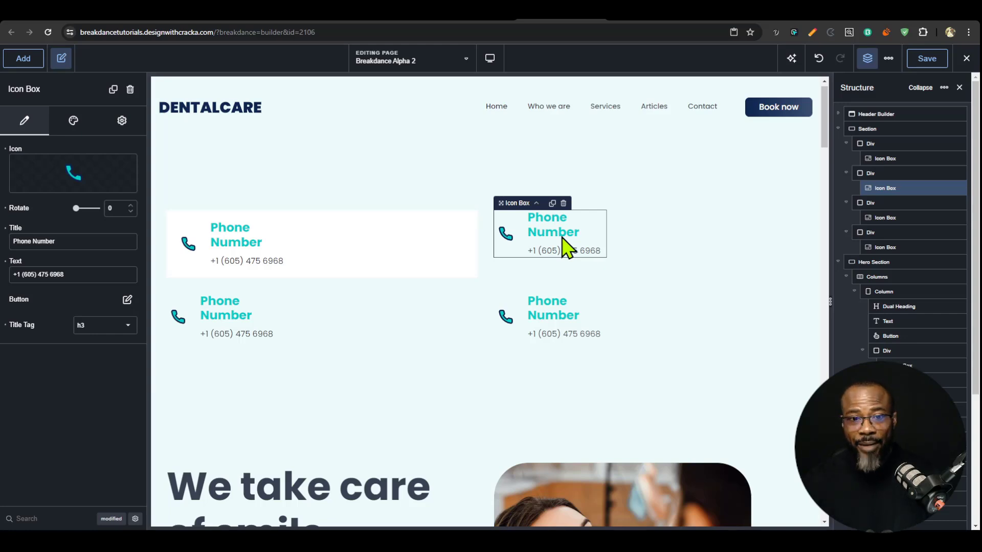
pyautogui.click(252, 256)
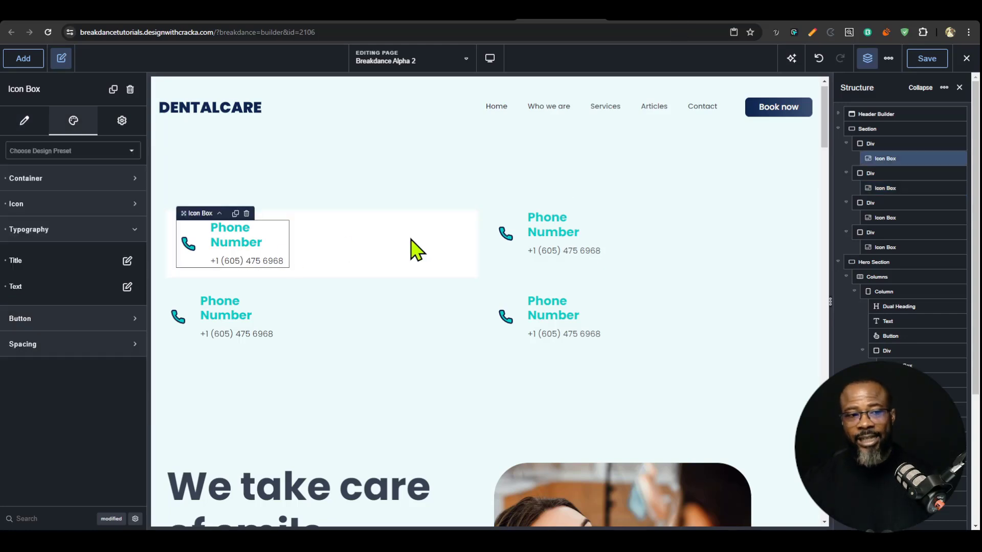
pyautogui.rightClick(247, 239)
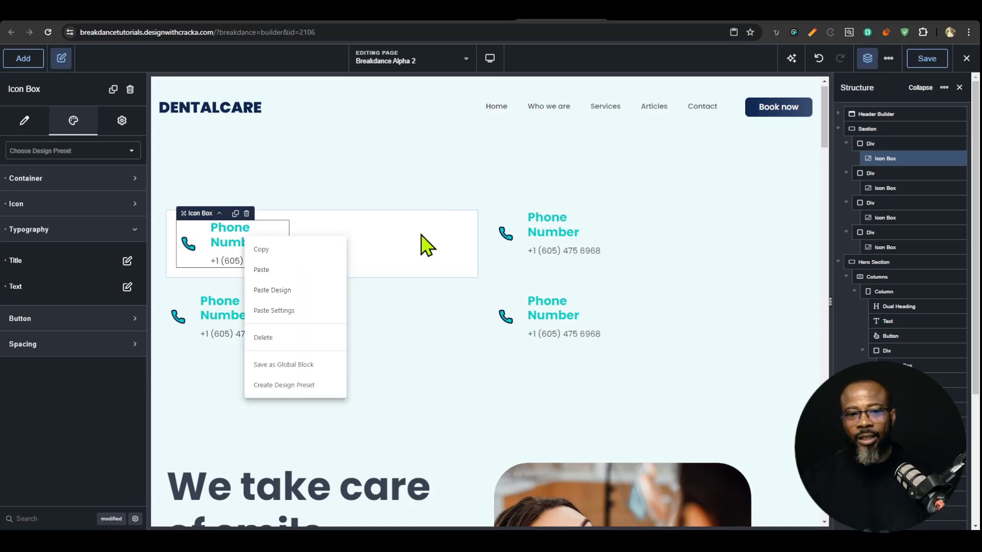
pyautogui.click(575, 237)
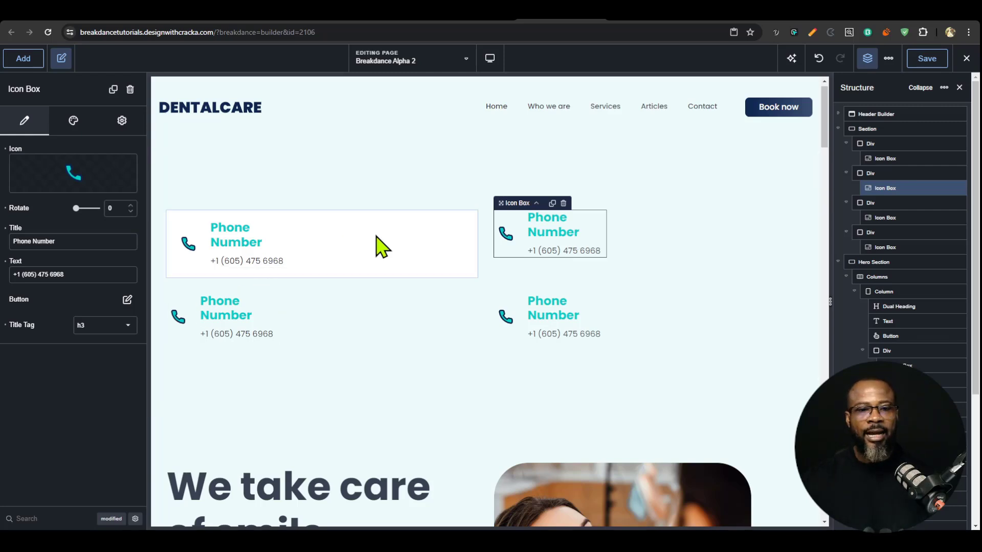
pyautogui.click(440, 252)
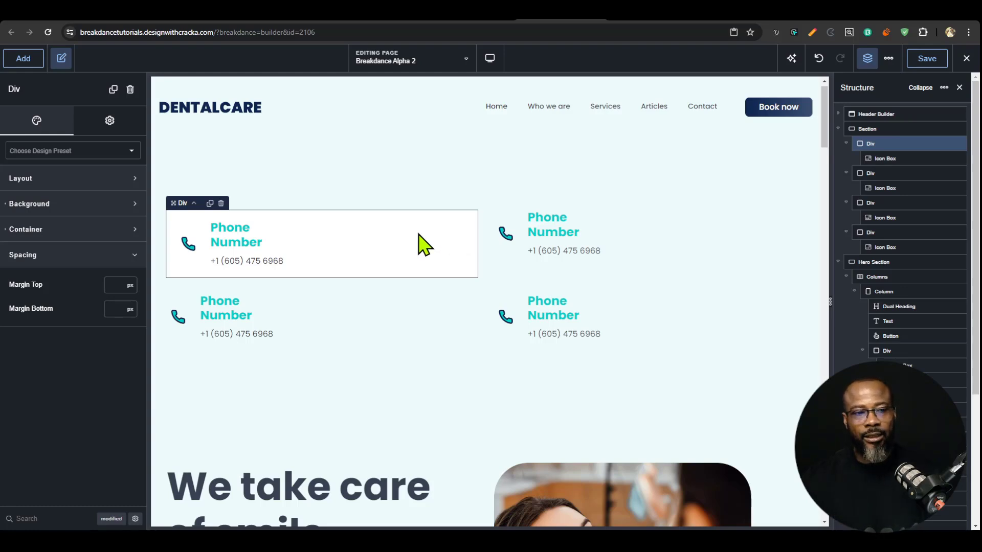
pyautogui.click(252, 258)
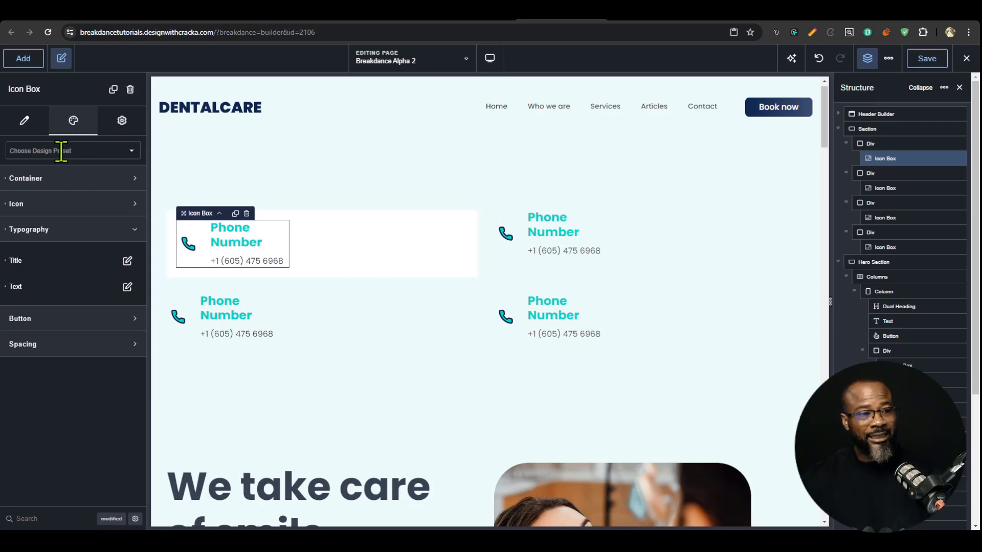
pyautogui.click(105, 148)
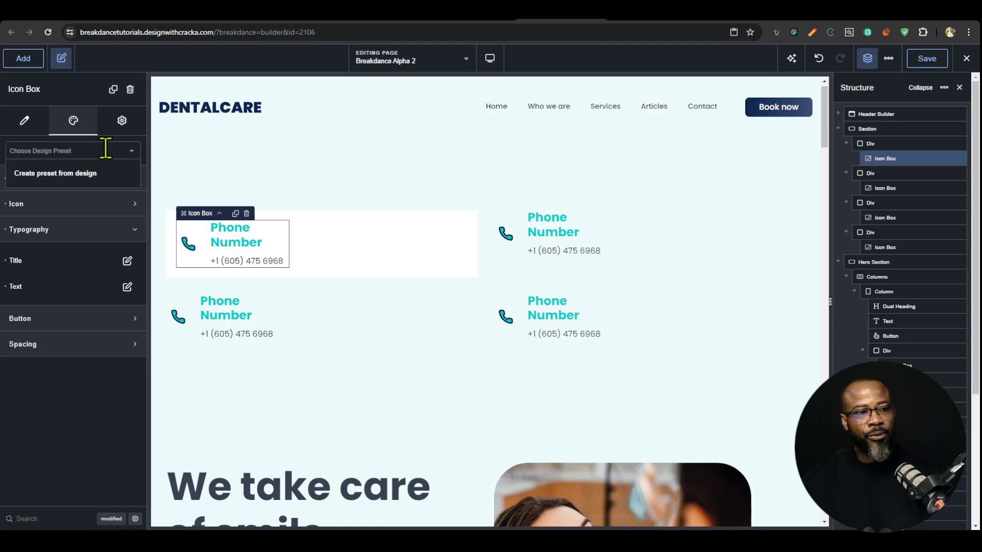
pyautogui.click(74, 178)
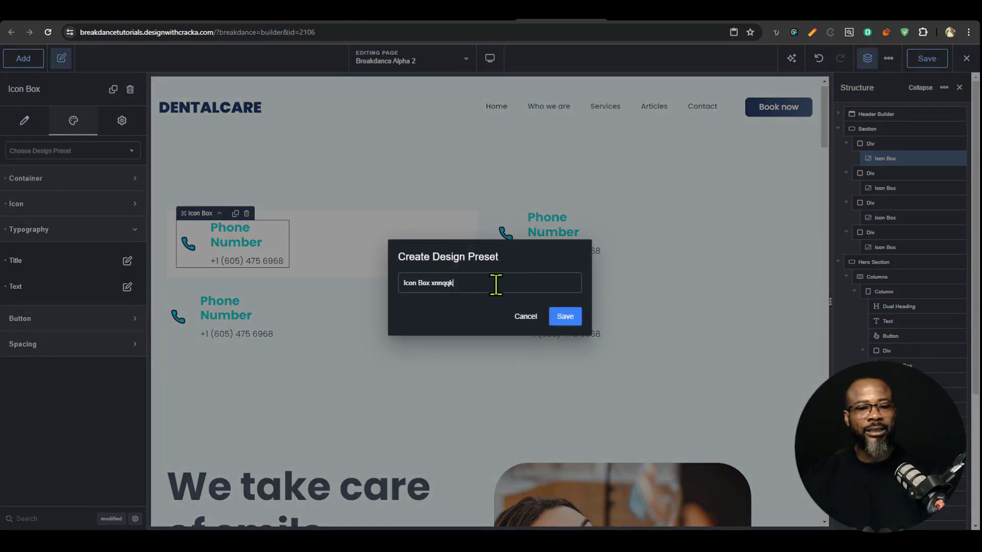
pyautogui.click(525, 317)
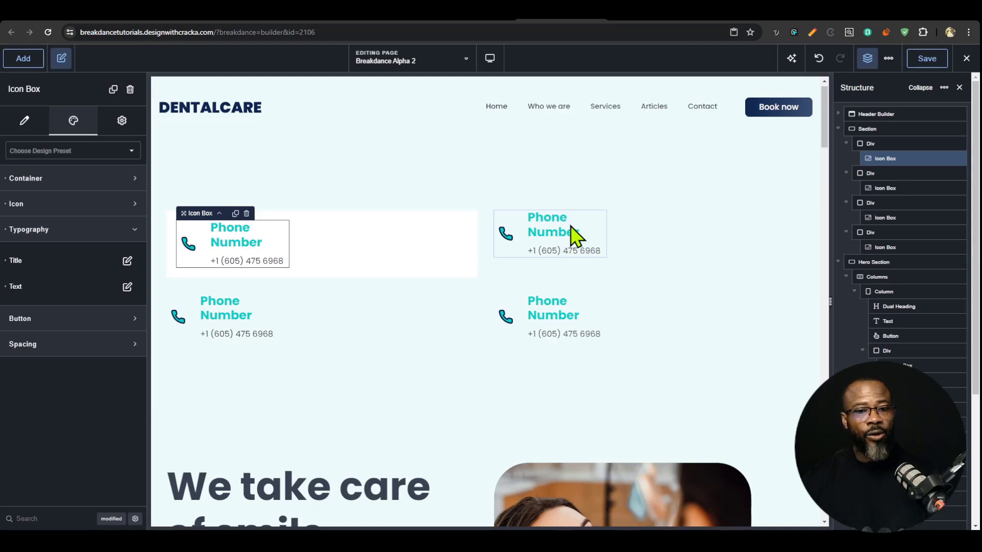
# - Undo the three design pastes on the second, third and fourth icon boxes
pyautogui.hotkey('ctrl', 'z')
pyautogui.hotkey('ctrl', 'z')
pyautogui.hotkey('ctrl', 'z')
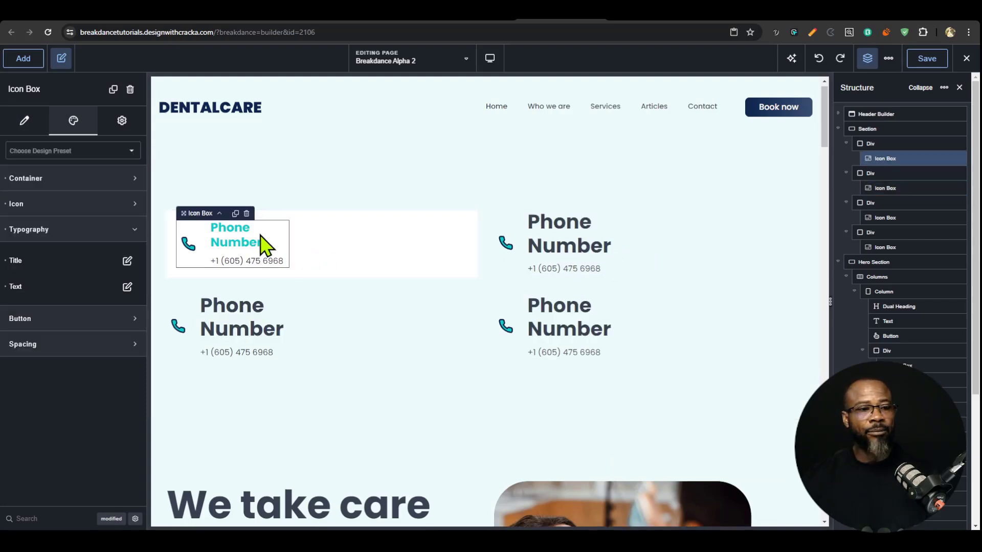
# - Create a design preset named phone-icon-box from the first icon box's design
pyautogui.click(115, 153)
pyautogui.click(137, 174)
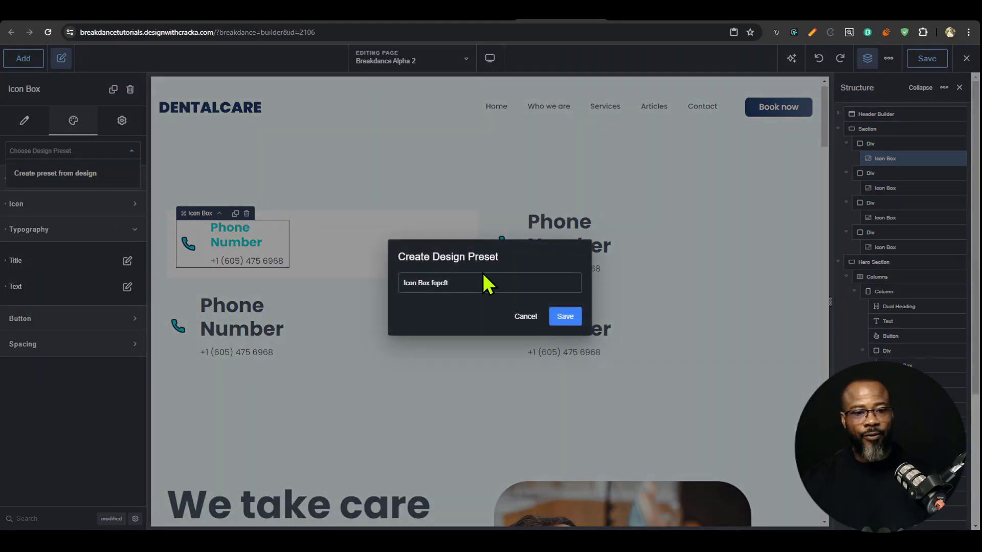
pyautogui.tripleClick(483, 283)
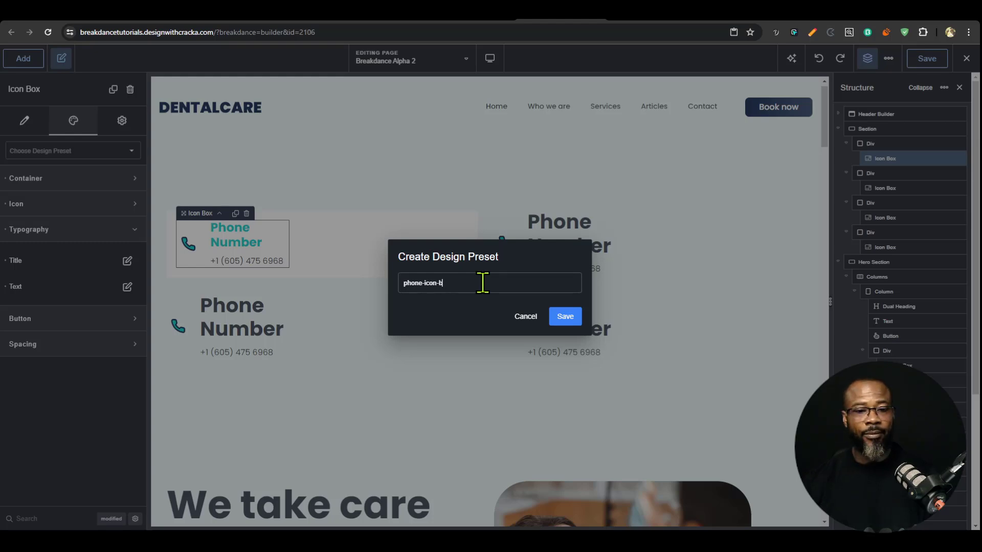
pyautogui.click(564, 324)
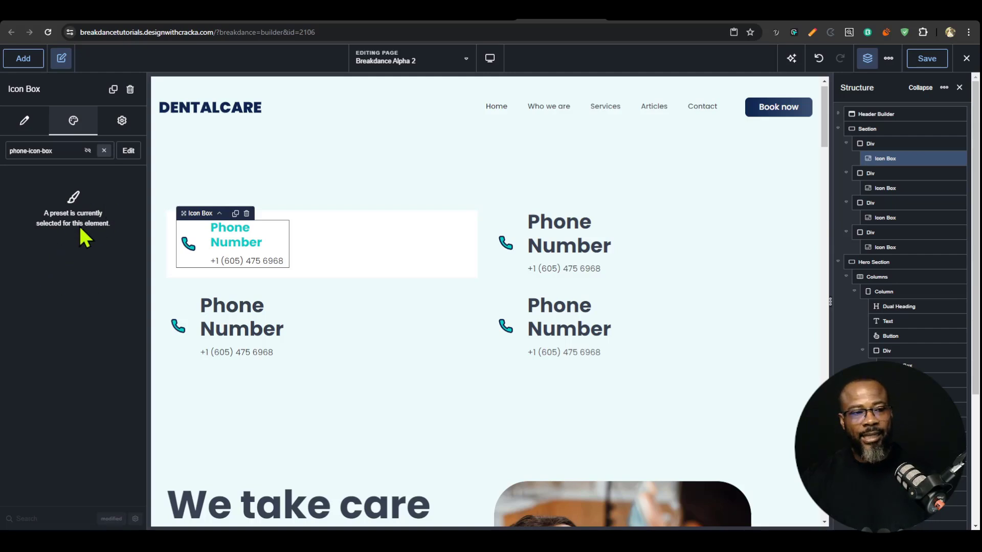
# - Apply the phone-icon-box design preset to the second, third and fourth icon boxes
pyautogui.click(577, 245)
pyautogui.click(74, 122)
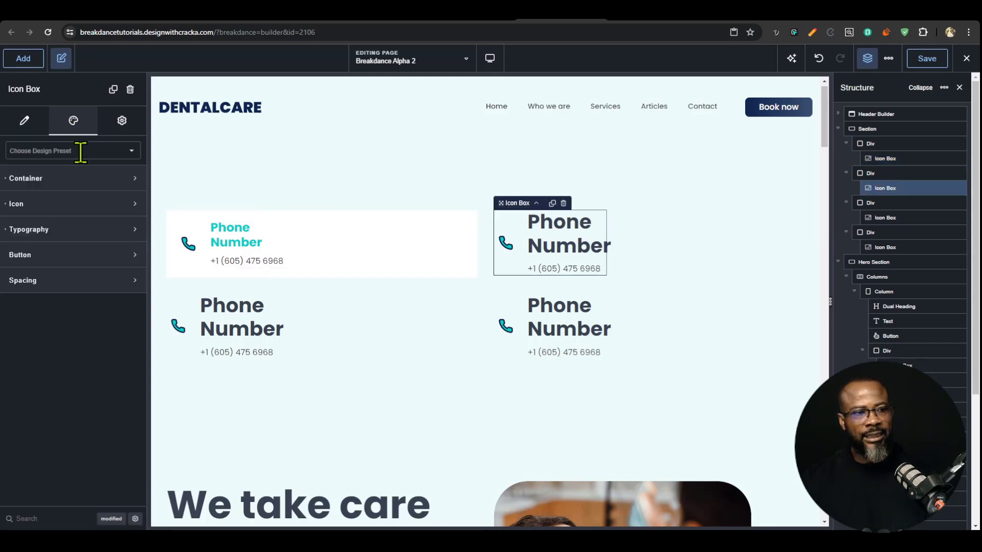
pyautogui.click(81, 151)
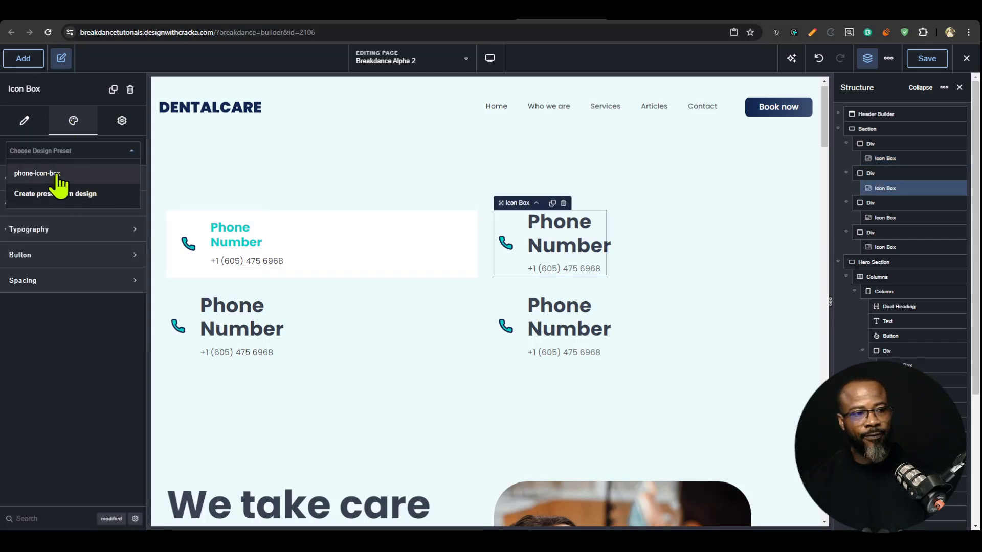
pyautogui.click(37, 174)
pyautogui.click(256, 340)
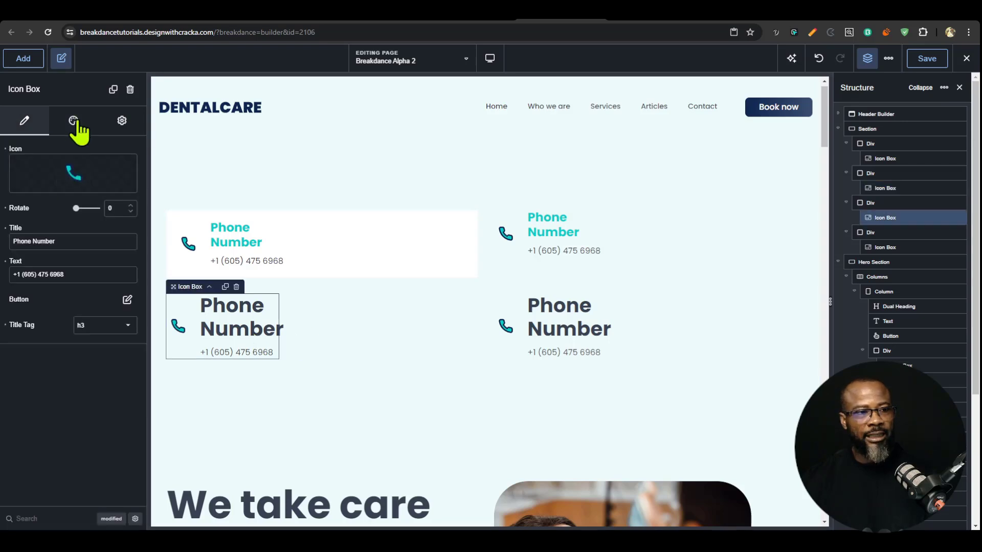
pyautogui.click(73, 122)
pyautogui.click(79, 152)
pyautogui.click(51, 172)
pyautogui.click(565, 328)
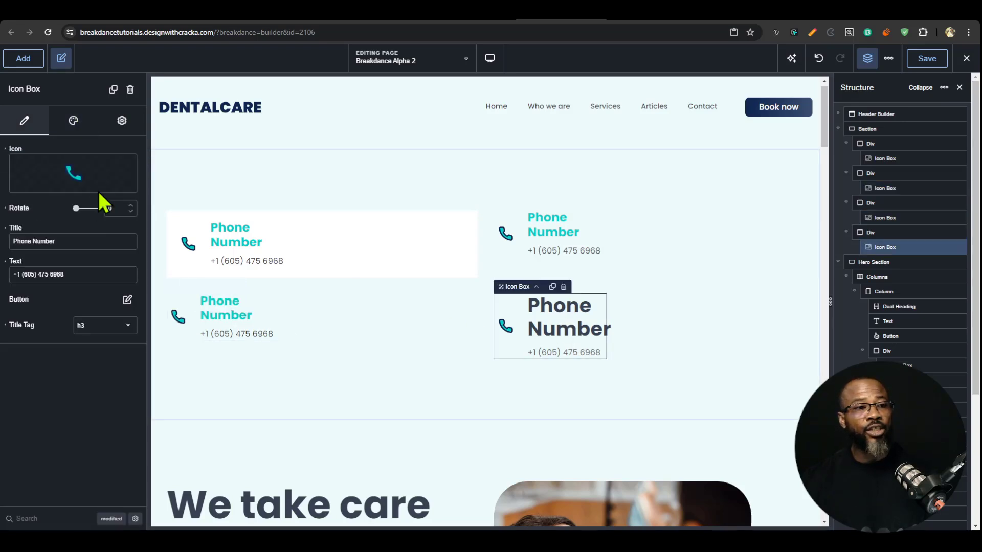
pyautogui.click(74, 121)
pyautogui.click(79, 151)
pyautogui.click(52, 171)
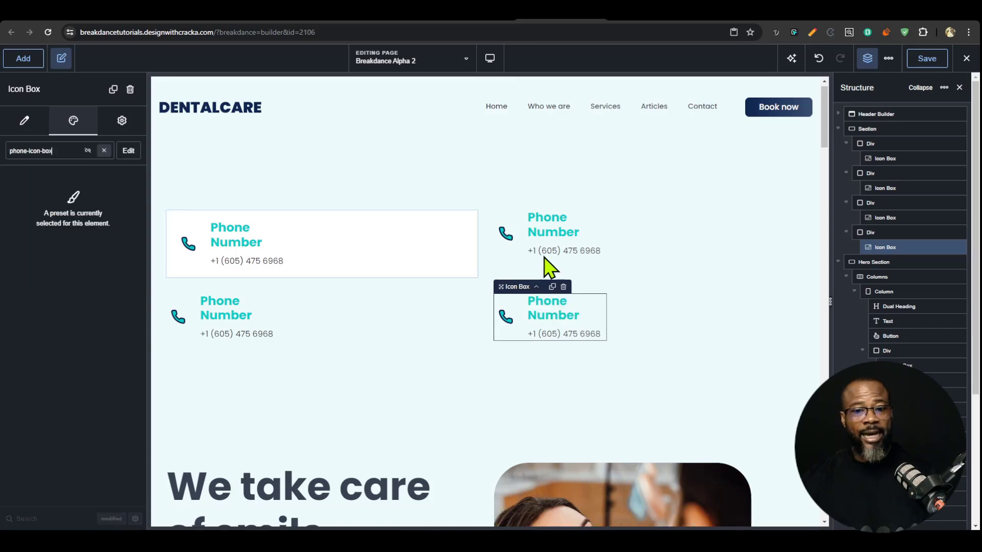
# - Open the phone-icon-box design preset for editing from the first icon box
pyautogui.click(221, 234)
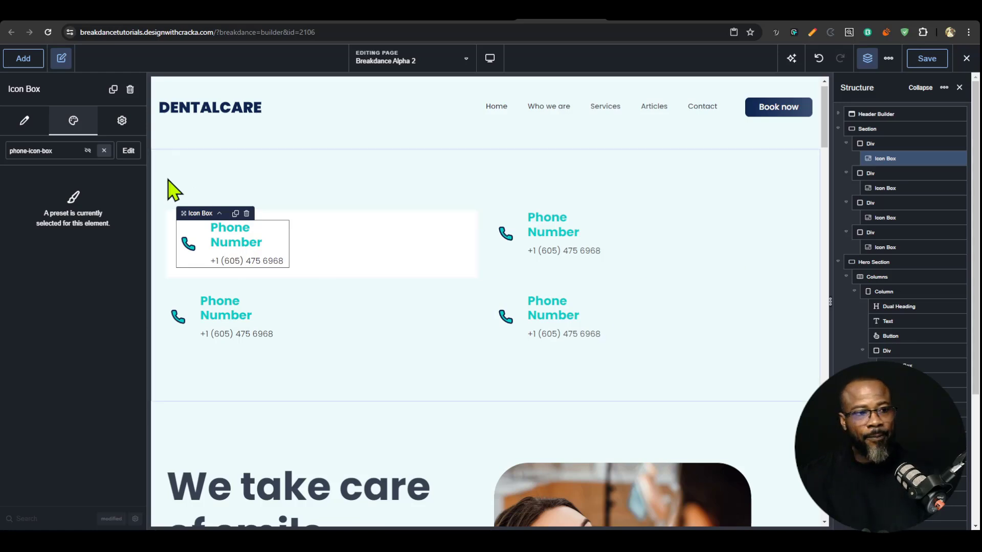
pyautogui.click(129, 151)
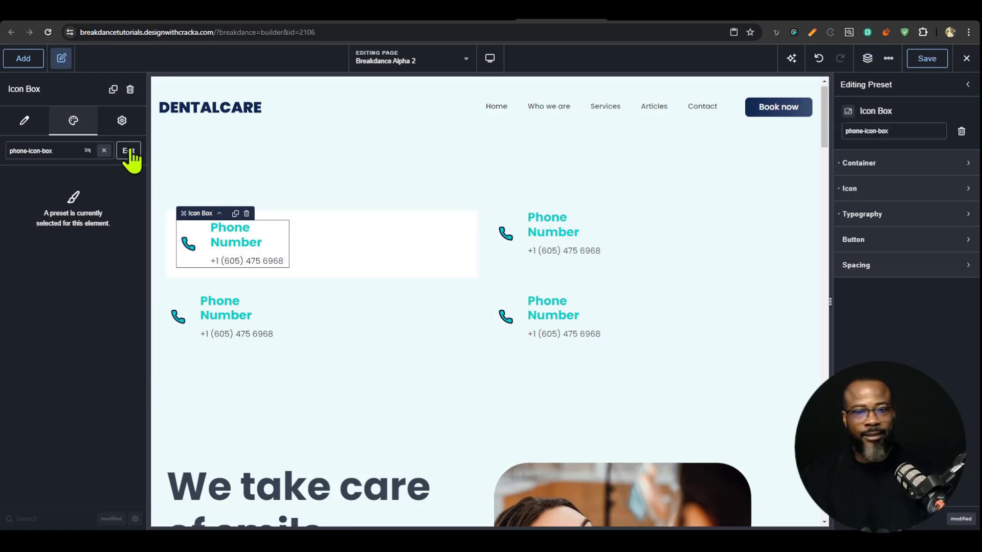
# - Try center and right alignment in the phone-icon-box preset's container settings, returning the alignment to left
pyautogui.click(908, 165)
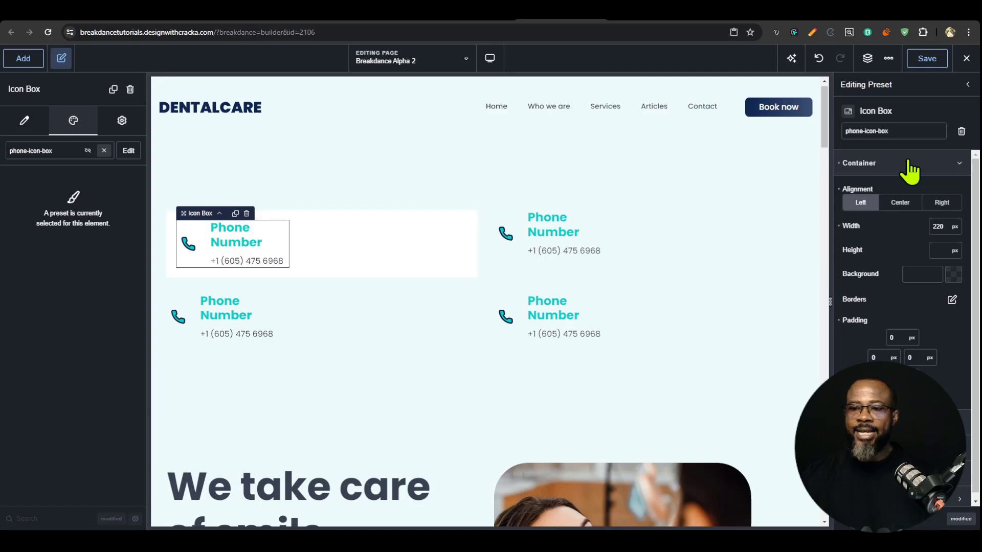
pyautogui.click(899, 204)
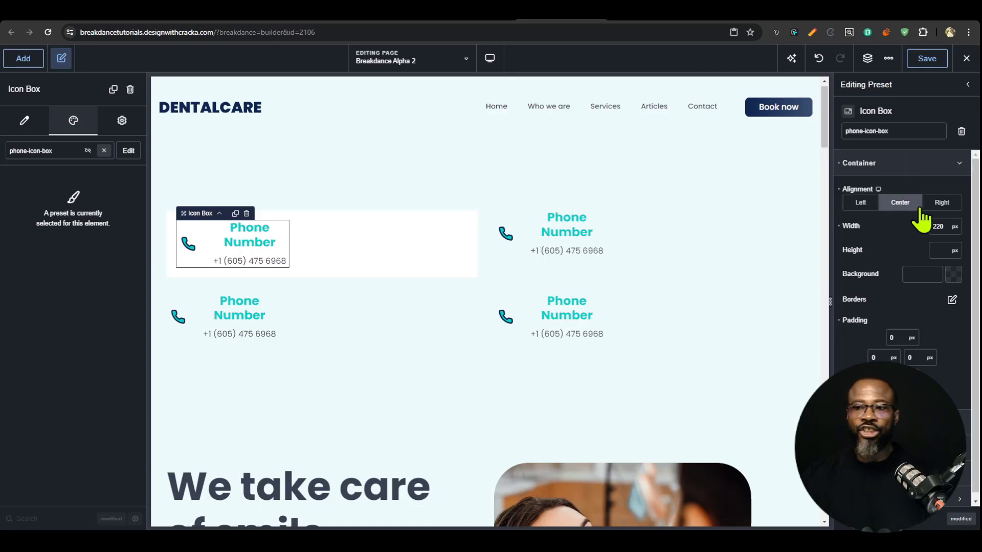
pyautogui.click(942, 204)
pyautogui.click(891, 207)
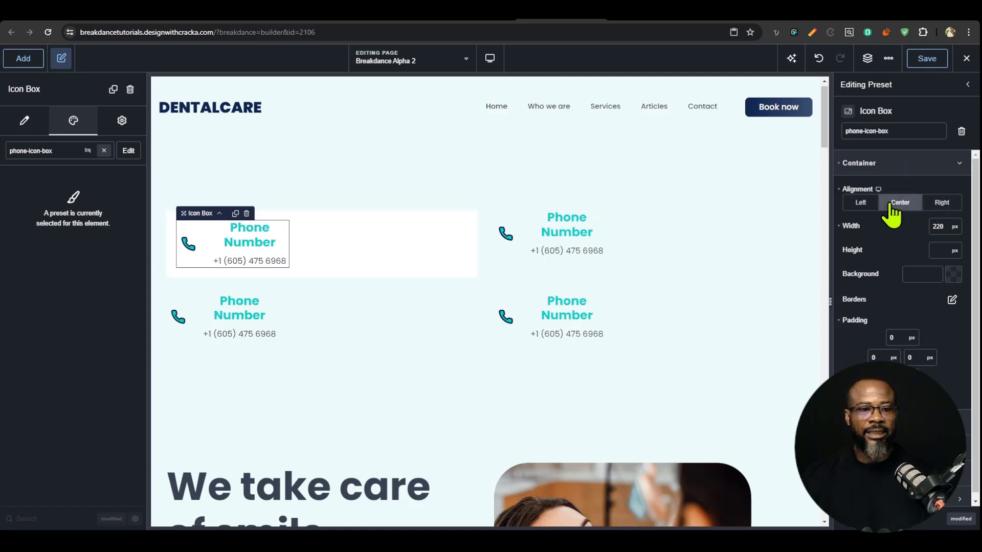
pyautogui.click(861, 203)
pyautogui.click(881, 164)
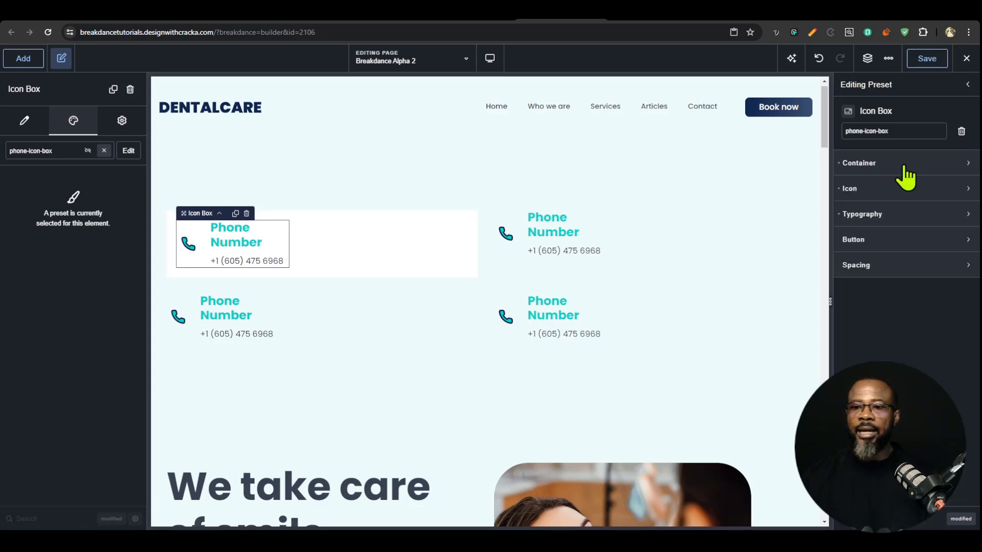
# - Change the title typography color in the phone-icon-box preset to orange #CF6A01
pyautogui.click(897, 214)
pyautogui.click(961, 246)
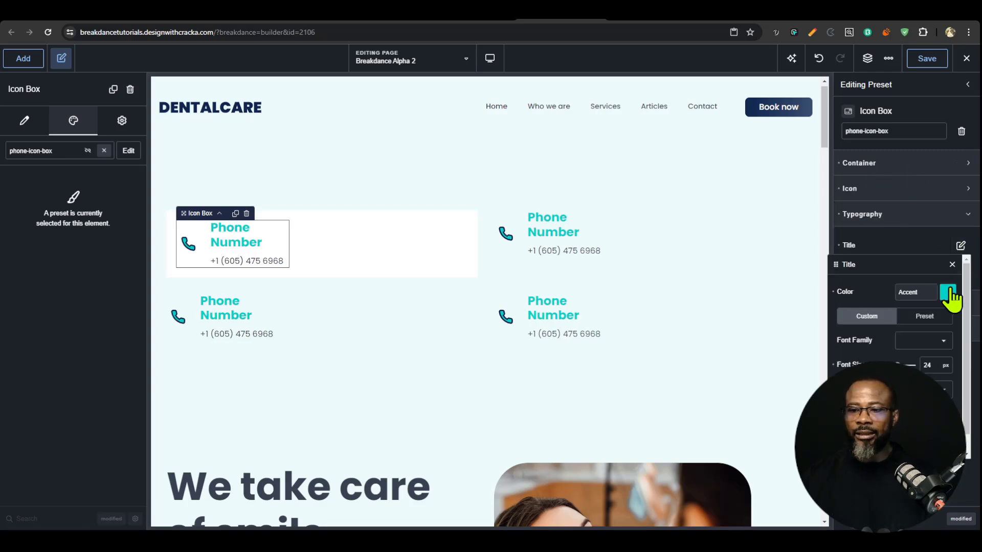
pyautogui.click(948, 294)
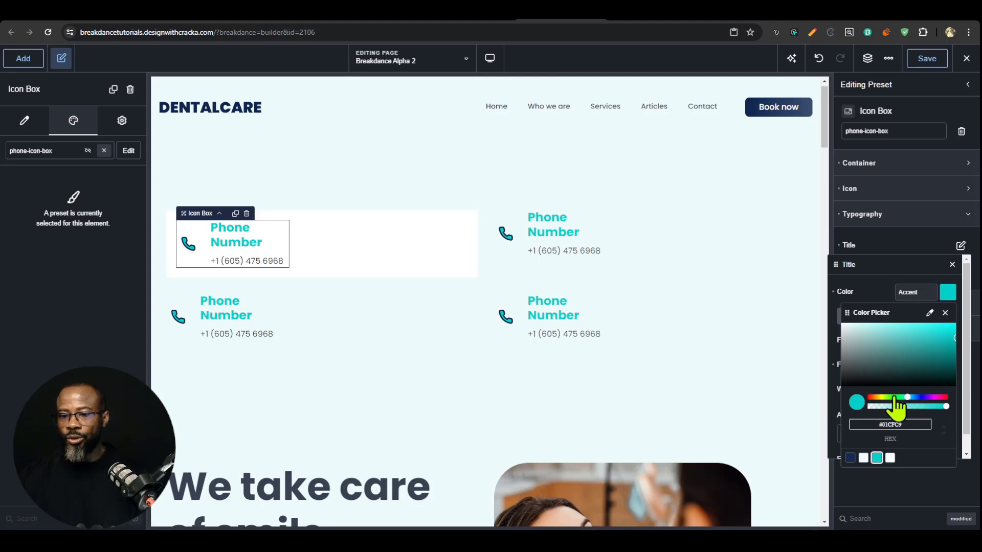
pyautogui.moveTo(895, 398); pyautogui.dragTo(877, 398)
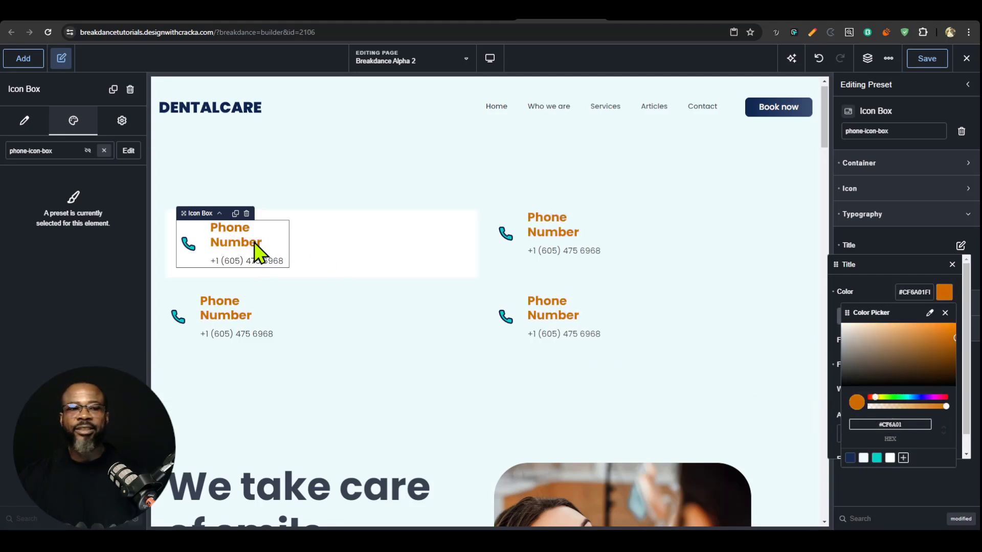
pyautogui.click(890, 243)
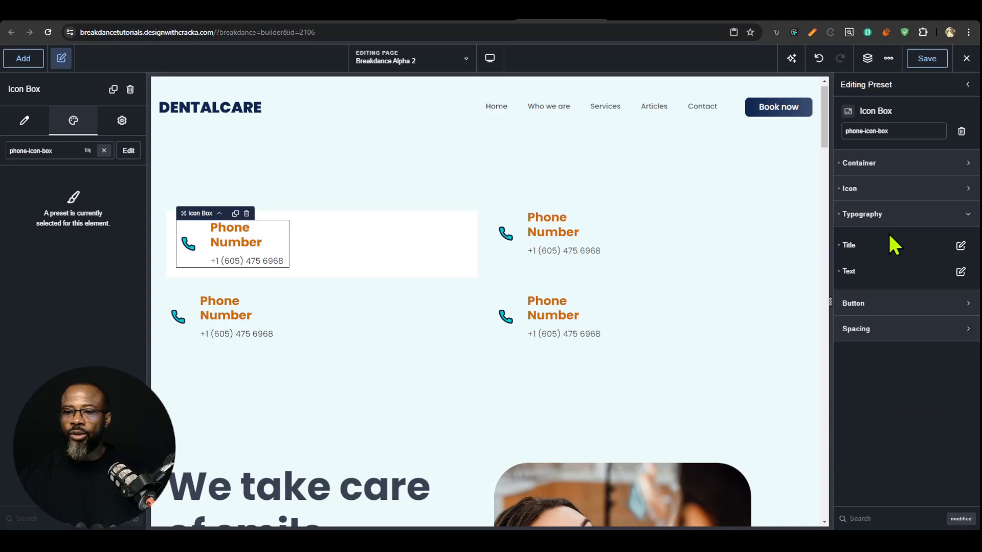
# - Set the text typography color in the phone-icon-box preset to dark grey #5A5A5A
pyautogui.click(960, 272)
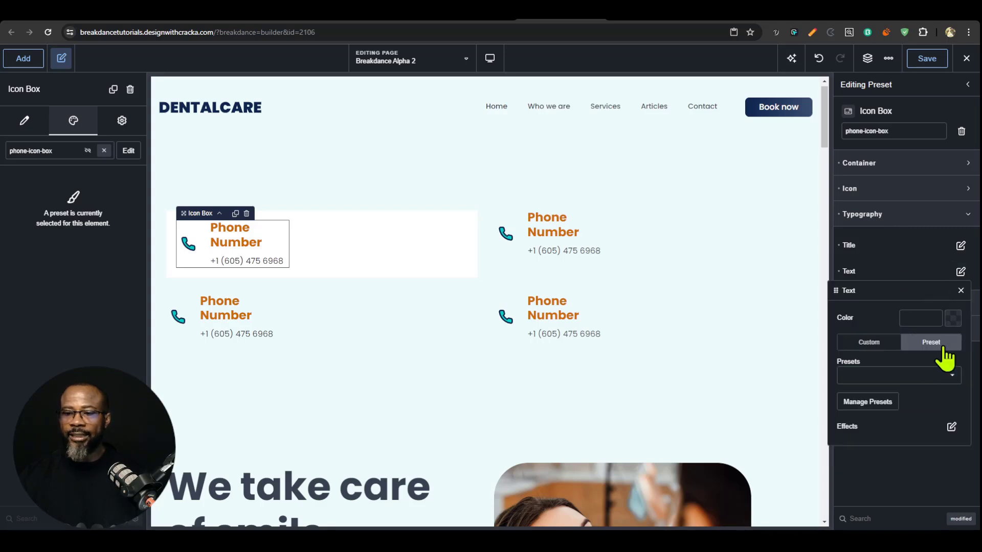
pyautogui.click(952, 318)
pyautogui.click(849, 393)
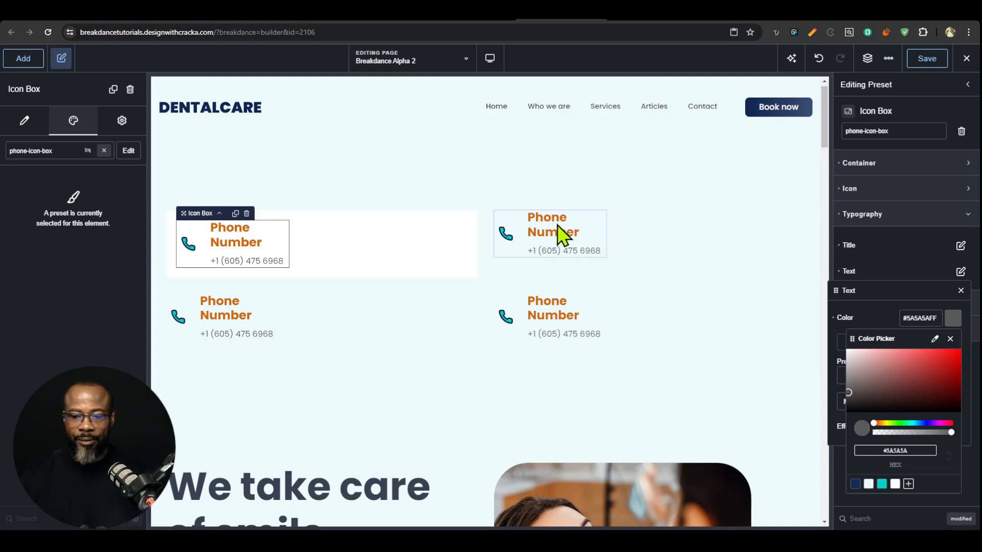
pyautogui.click(561, 235)
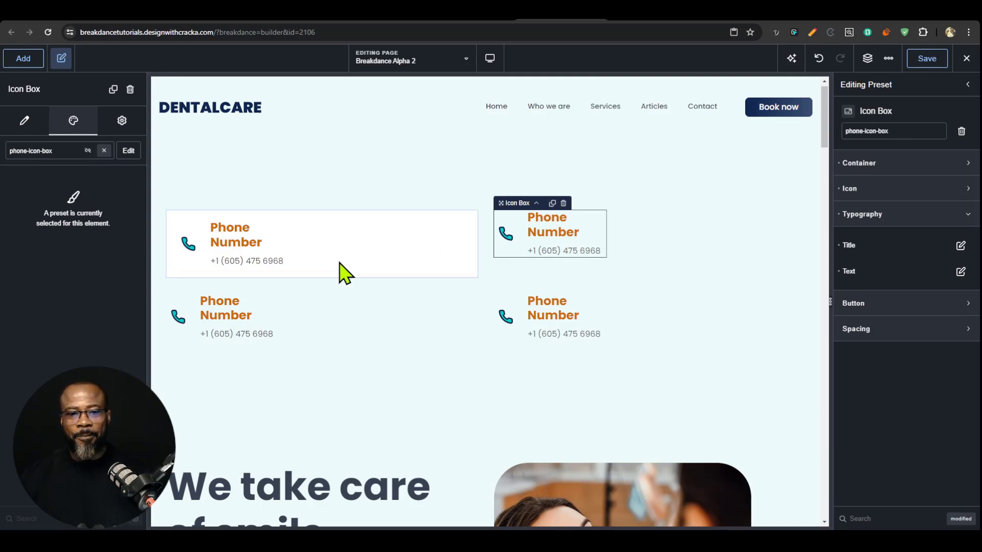
pyautogui.click(258, 257)
# - Create a design preset named feature-card from the design of the first Div
pyautogui.click(364, 260)
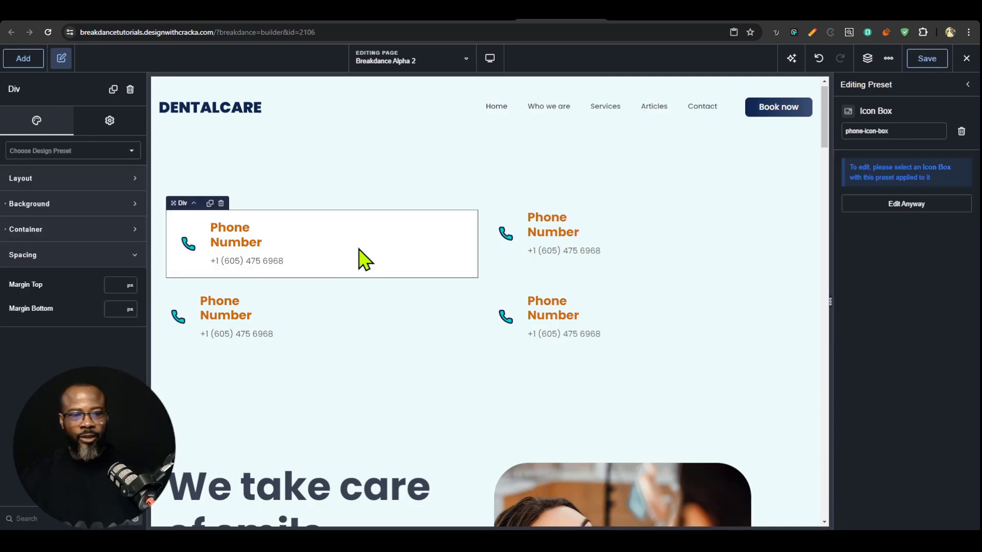
pyautogui.click(103, 150)
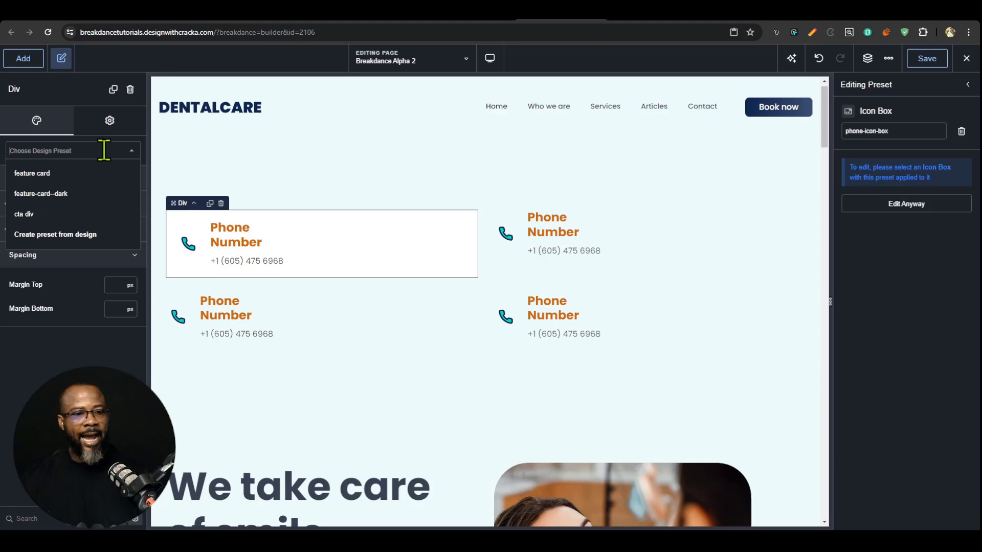
pyautogui.click(684, 247)
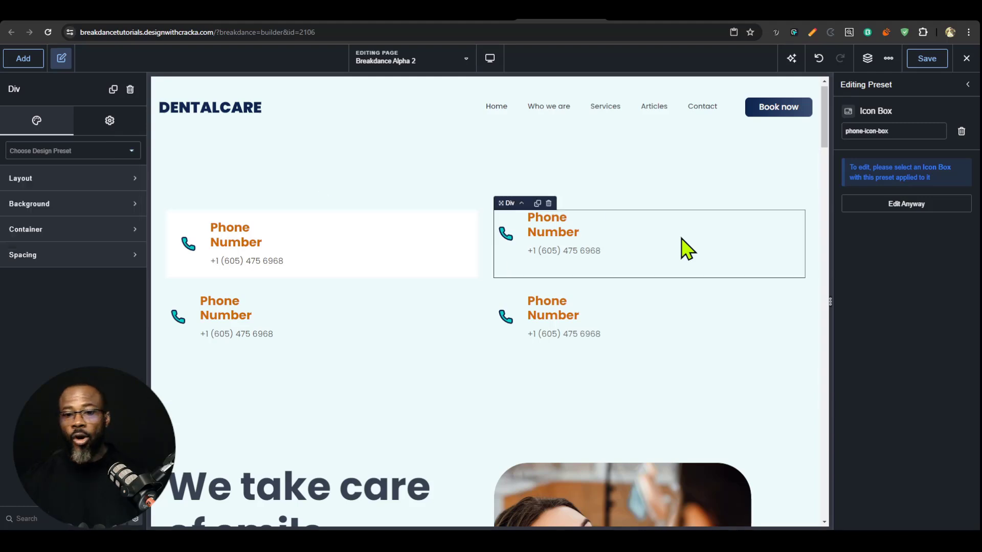
pyautogui.click(75, 149)
pyautogui.click(87, 236)
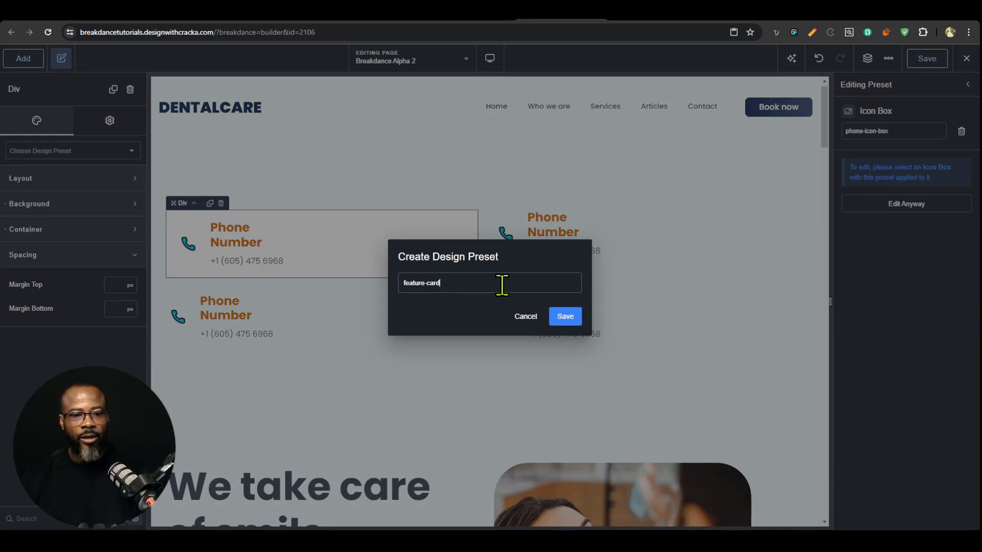
pyautogui.write('feature-card')
pyautogui.press('Return')
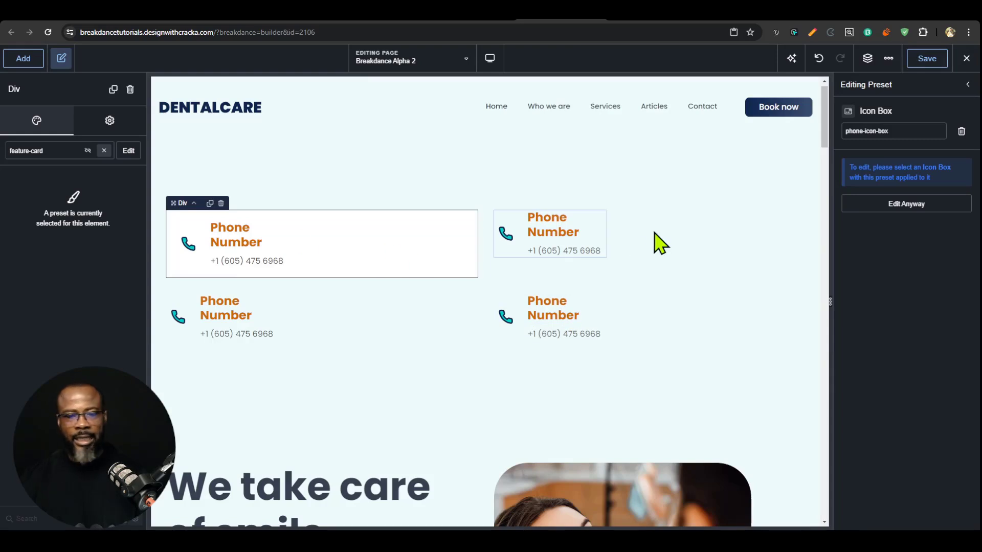
# - Apply the feature-card design preset to the second, third and fourth Divs
pyautogui.click(743, 239)
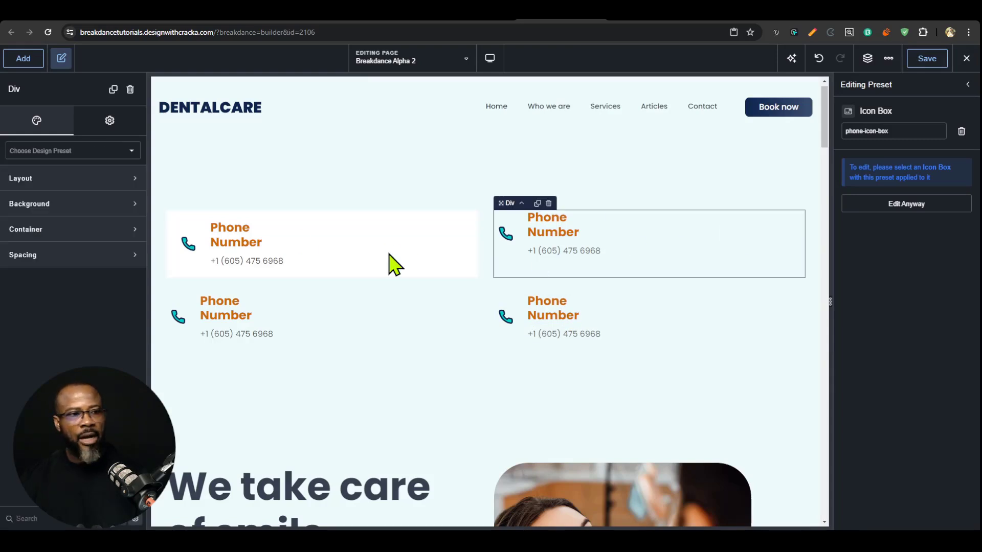
pyautogui.click(97, 149)
pyautogui.click(68, 235)
pyautogui.click(436, 325)
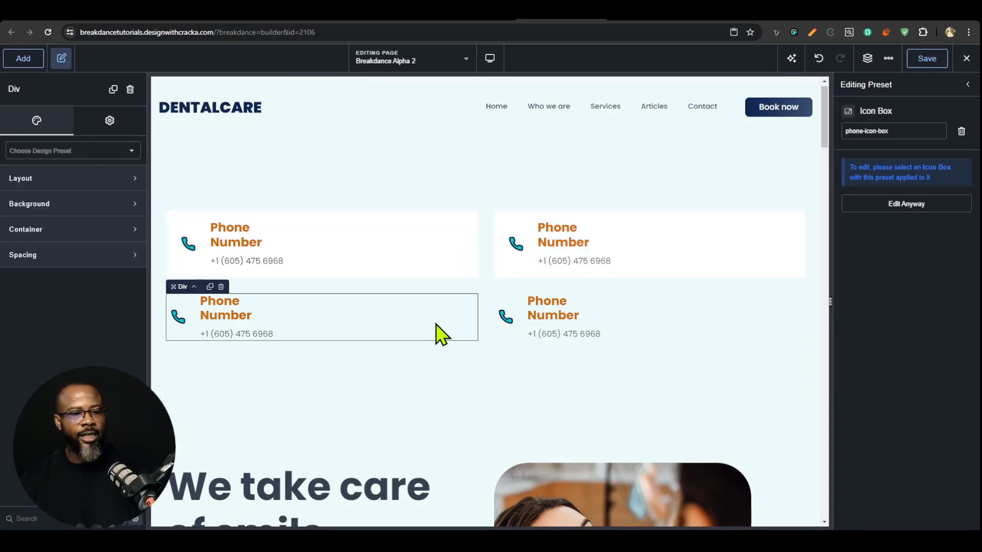
pyautogui.click(114, 151)
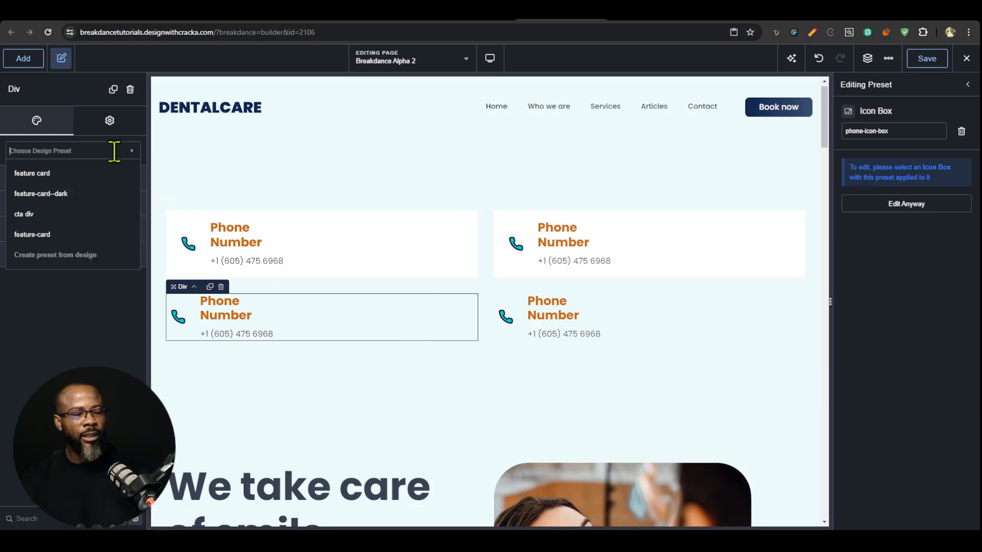
pyautogui.click(80, 238)
pyautogui.click(767, 345)
pyautogui.click(87, 154)
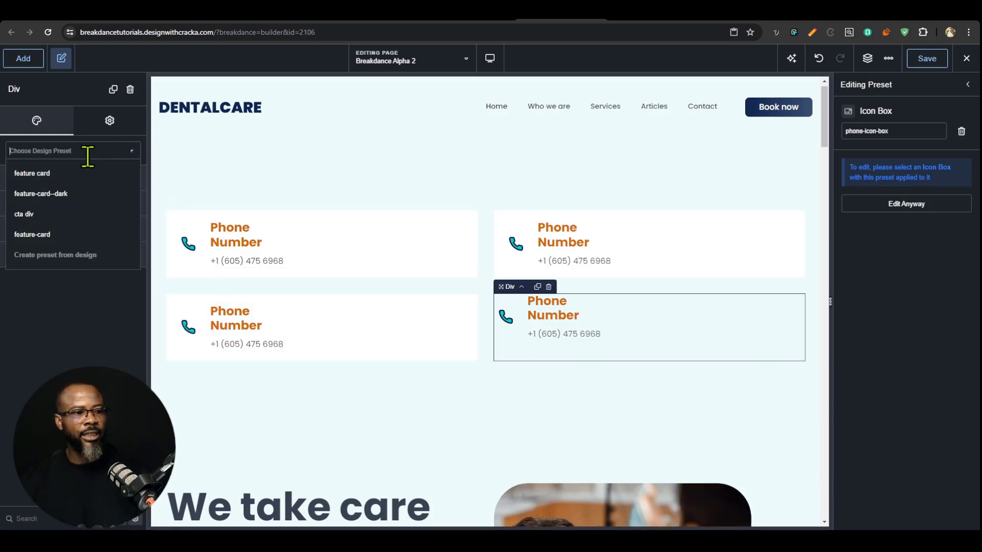
pyautogui.click(60, 236)
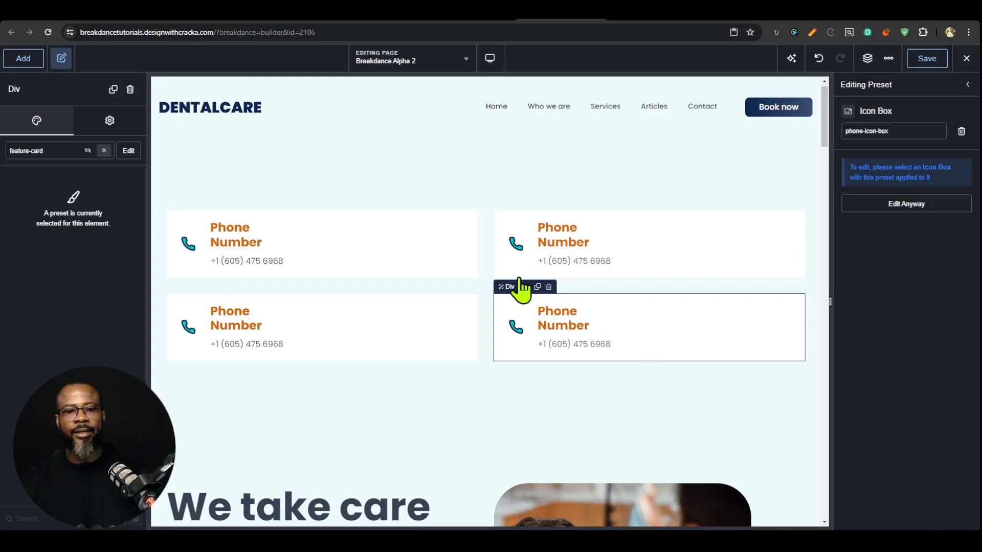
# - Edit the feature-card preset to use 32 px container padding on all four sides
pyautogui.click(476, 245)
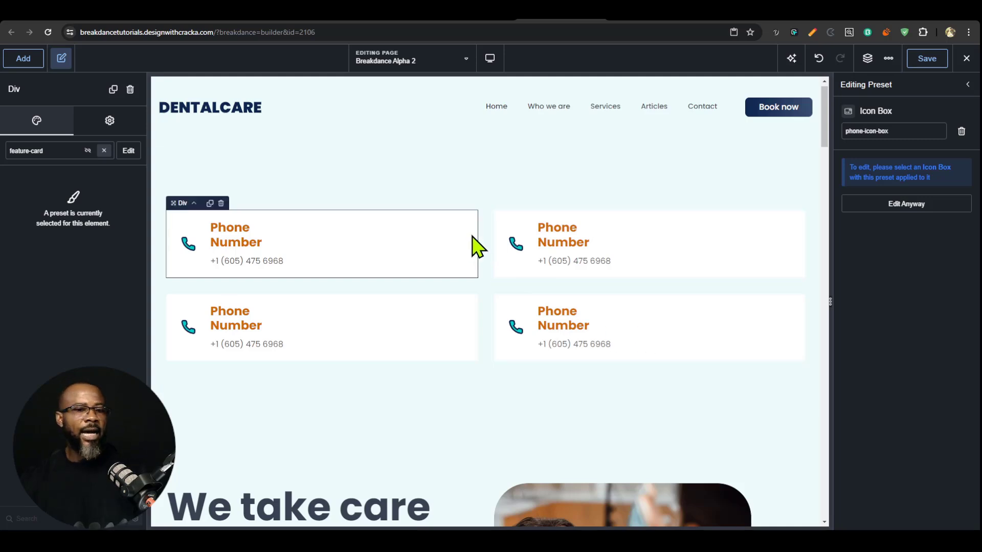
pyautogui.click(129, 151)
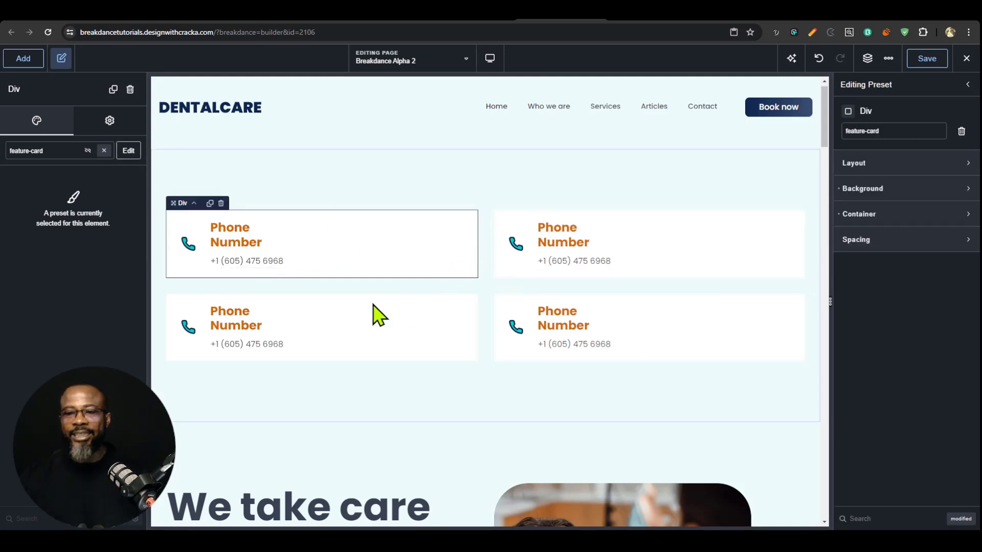
pyautogui.click(895, 218)
pyautogui.click(960, 293)
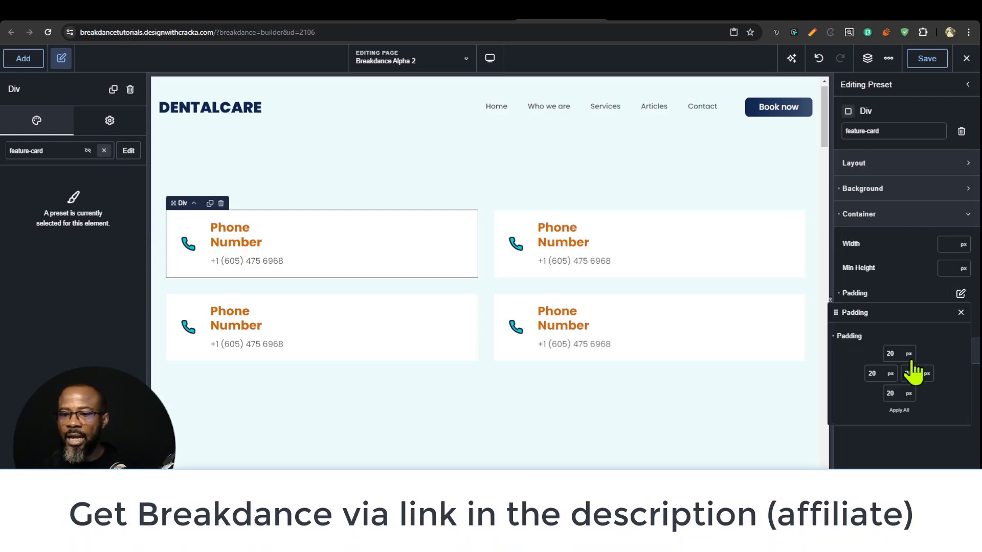
pyautogui.write('32')
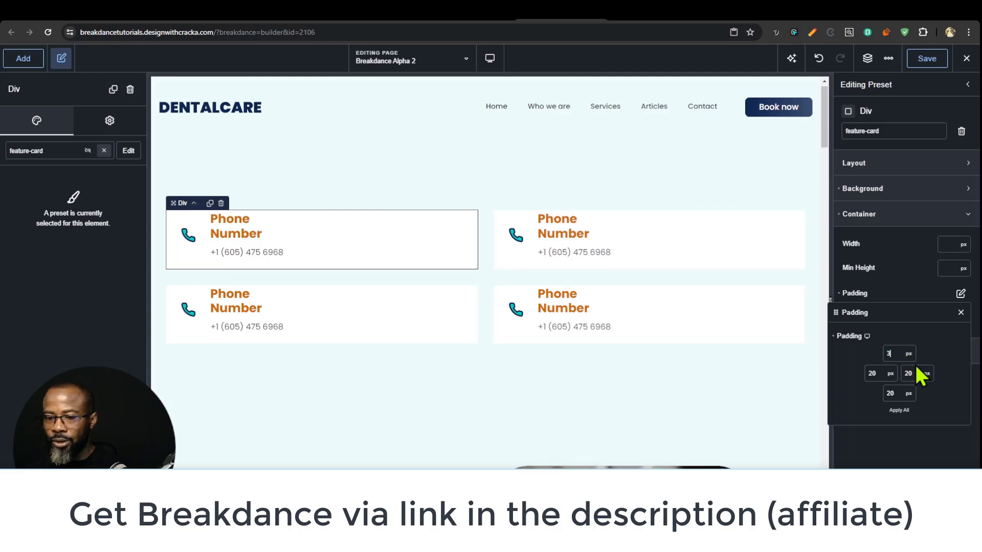
pyautogui.click(900, 411)
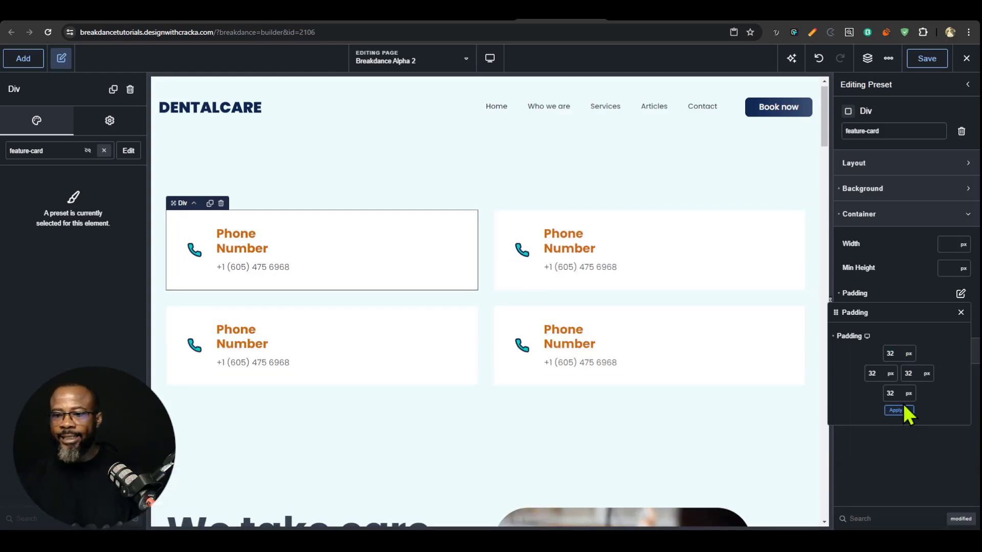
# - Set the background color of the feature-card preset to black #000000
pyautogui.click(882, 189)
pyautogui.click(885, 192)
pyautogui.click(962, 219)
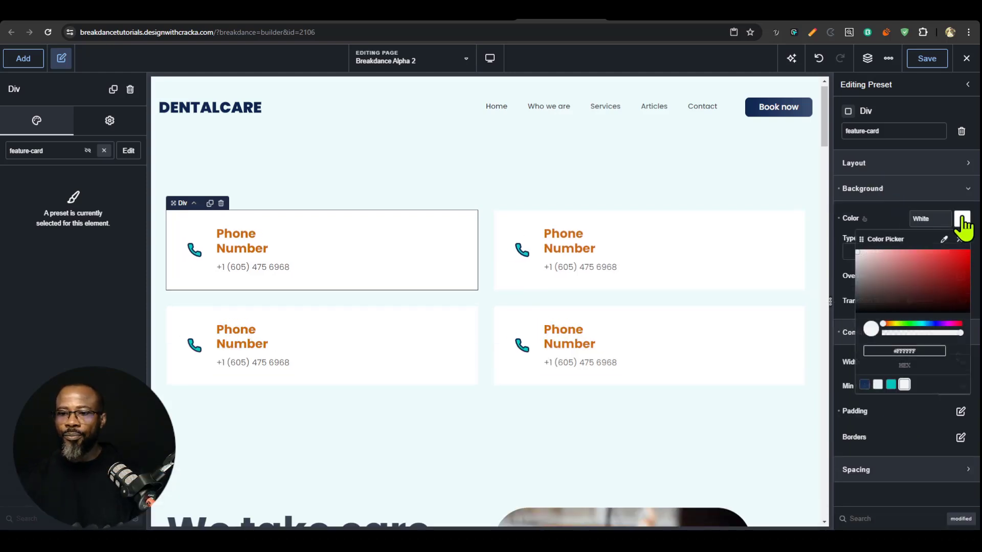
pyautogui.moveTo(885, 289); pyautogui.dragTo(870, 340)
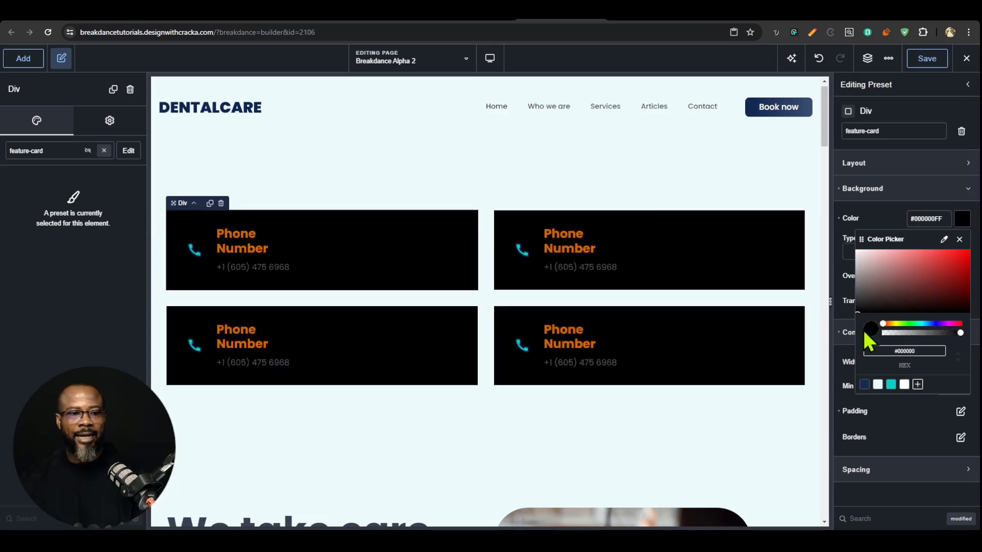
# - Change the text typography color in the phone-icon-box preset to a near-white so it reads on the dark cards
pyautogui.click(563, 270)
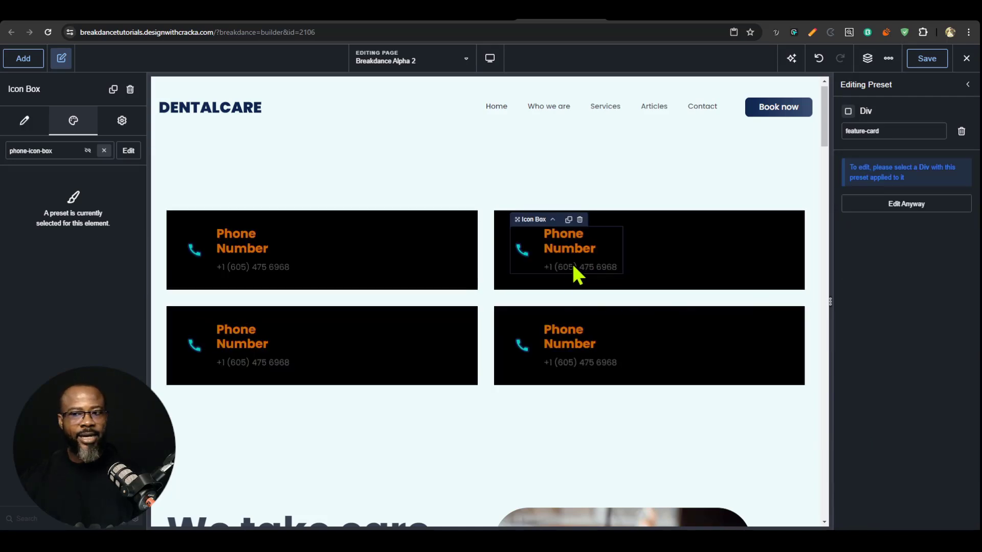
pyautogui.click(129, 150)
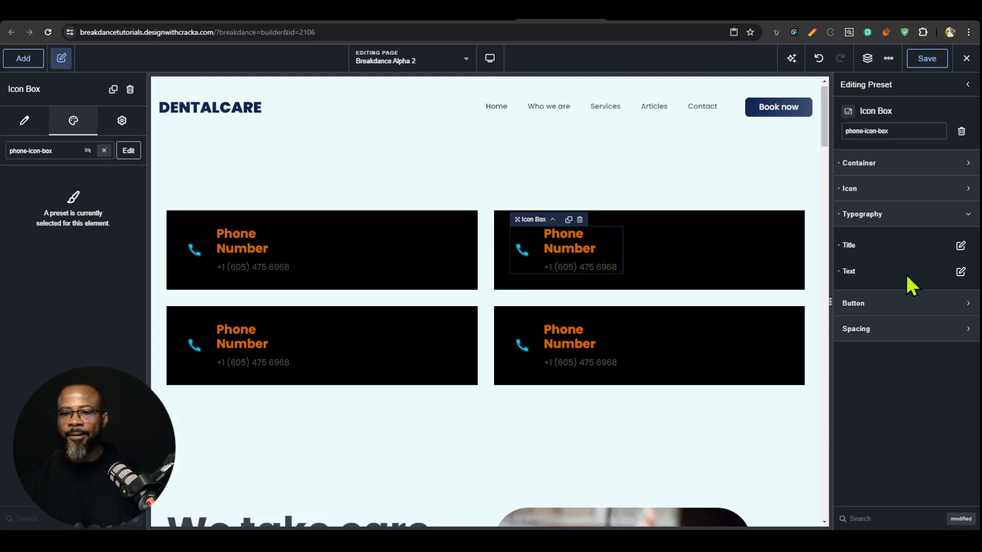
pyautogui.click(960, 272)
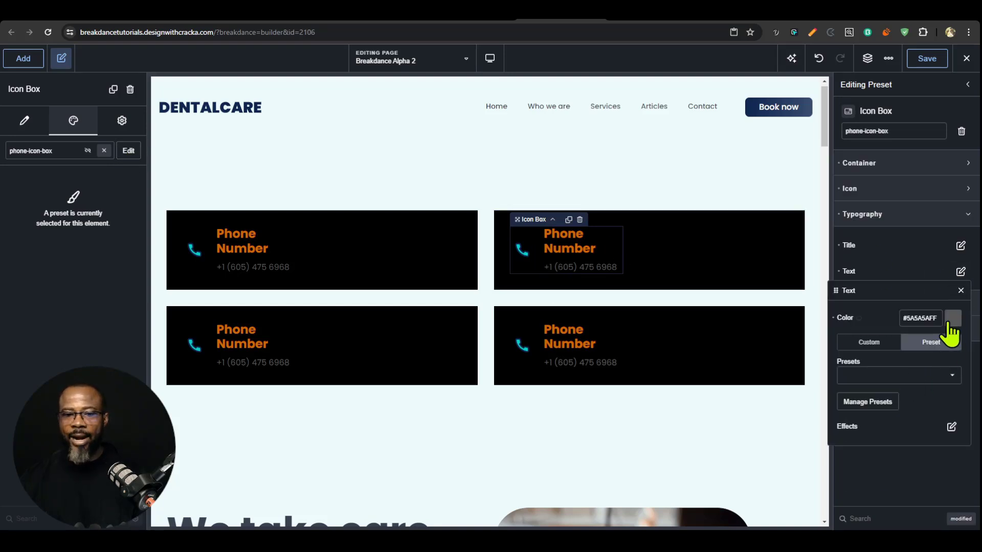
pyautogui.click(952, 318)
pyautogui.moveTo(872, 377); pyautogui.dragTo(833, 362)
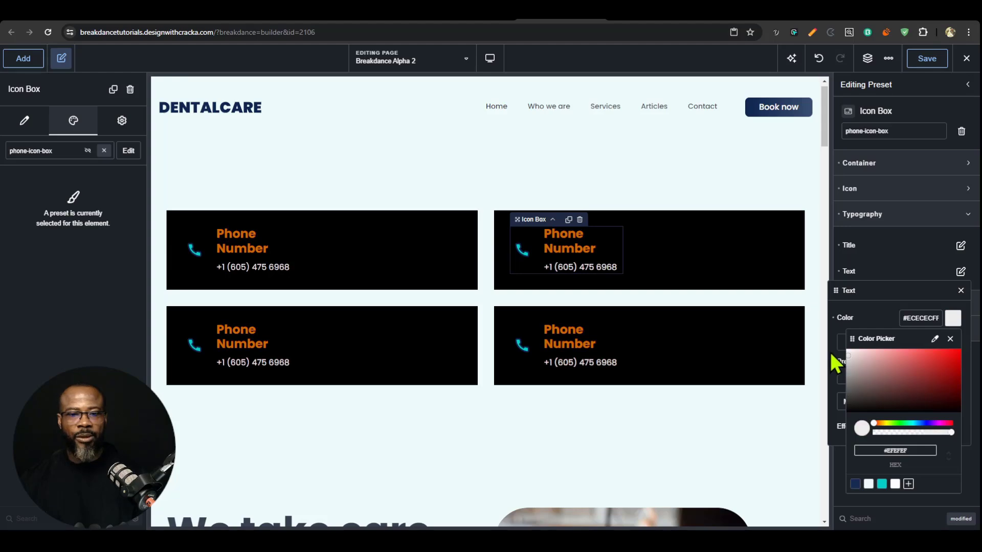
pyautogui.click(571, 198)
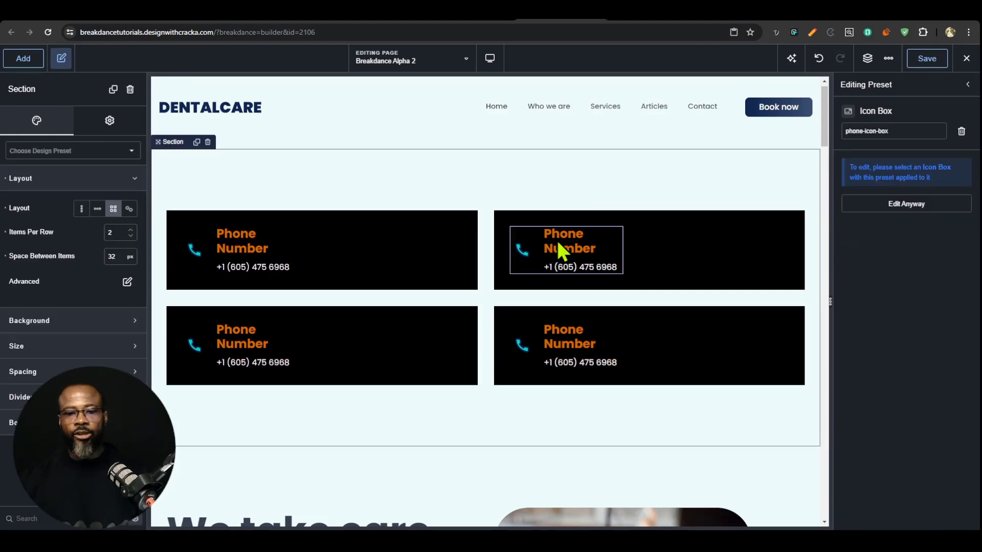
# - Set the background color of the "We take care of smile" hero section to a light lavender (#ECE3FF)
pyautogui.scroll(-10, 648, 266)
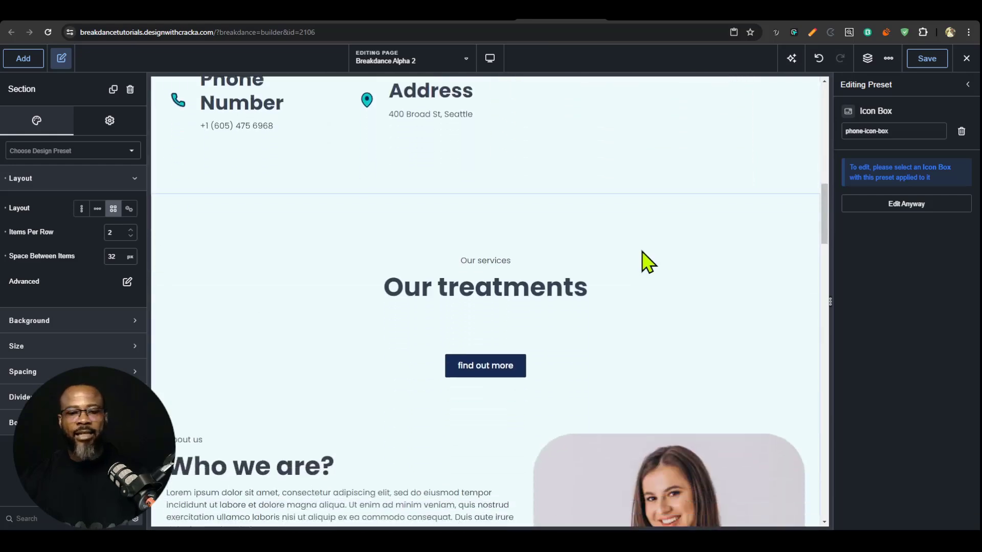
pyautogui.scroll(-3, 504, 235)
pyautogui.scroll(9, 746, 285)
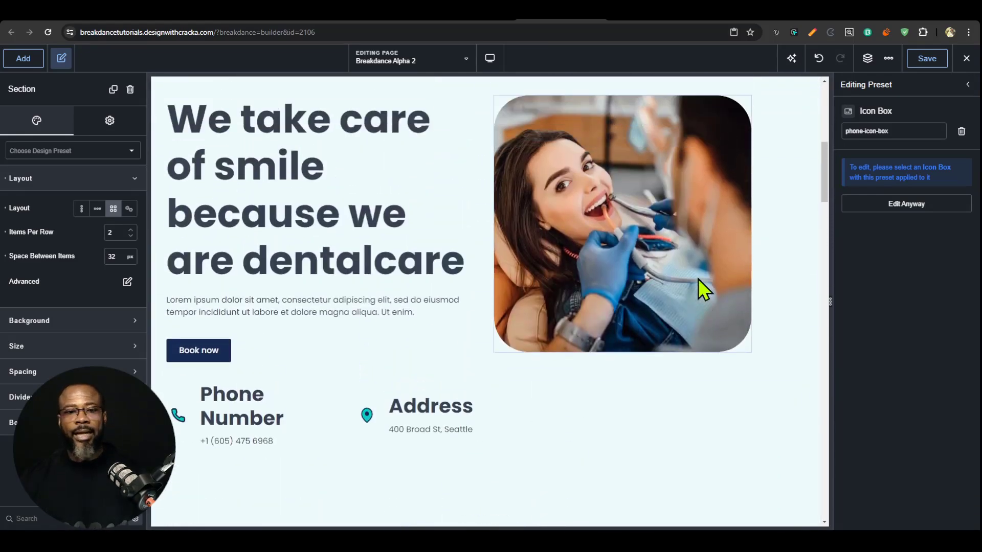
pyautogui.scroll(5, 699, 281)
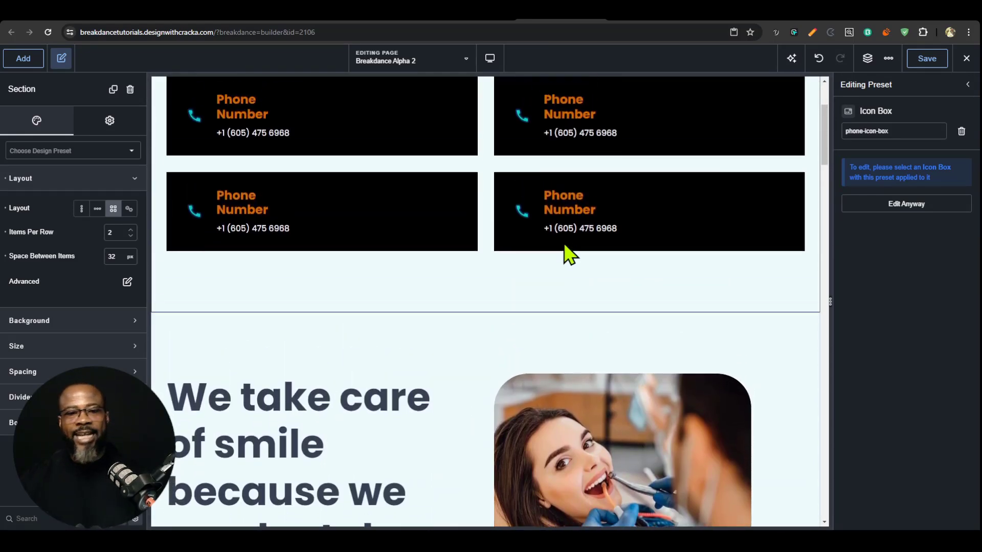
pyautogui.scroll(2, 564, 246)
pyautogui.scroll(-4, 604, 233)
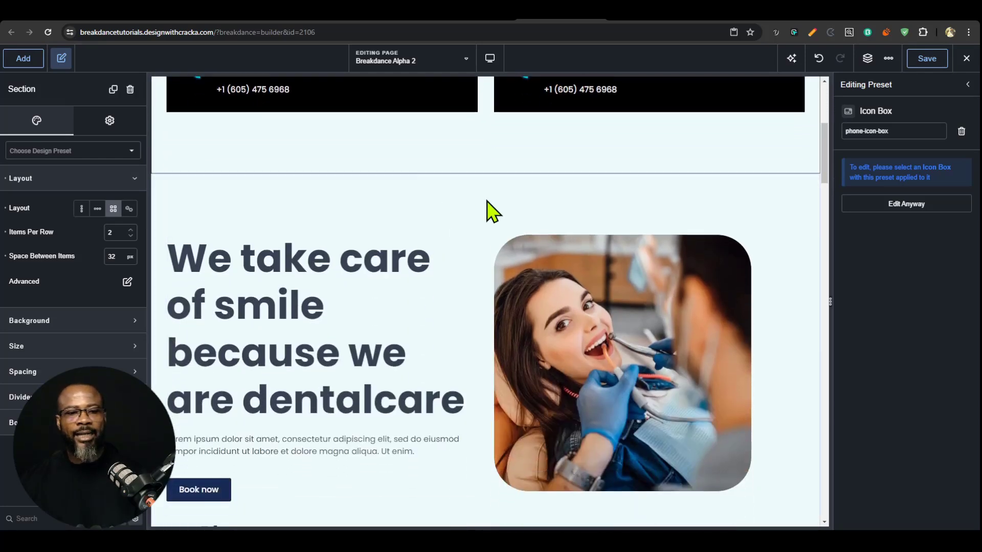
pyautogui.click(351, 314)
pyautogui.scroll(-5, 430, 201)
pyautogui.scroll(3, 539, 296)
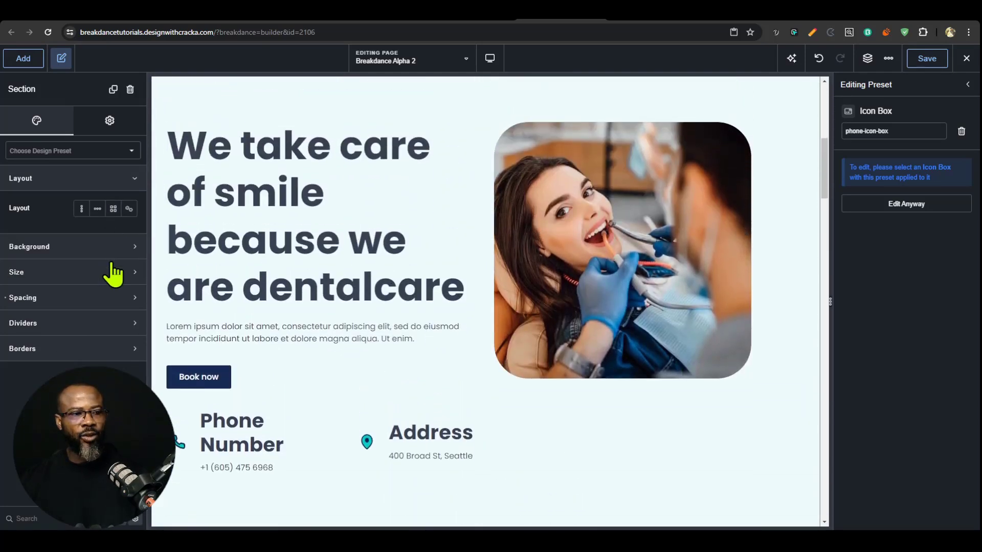
pyautogui.click(103, 246)
pyautogui.click(102, 277)
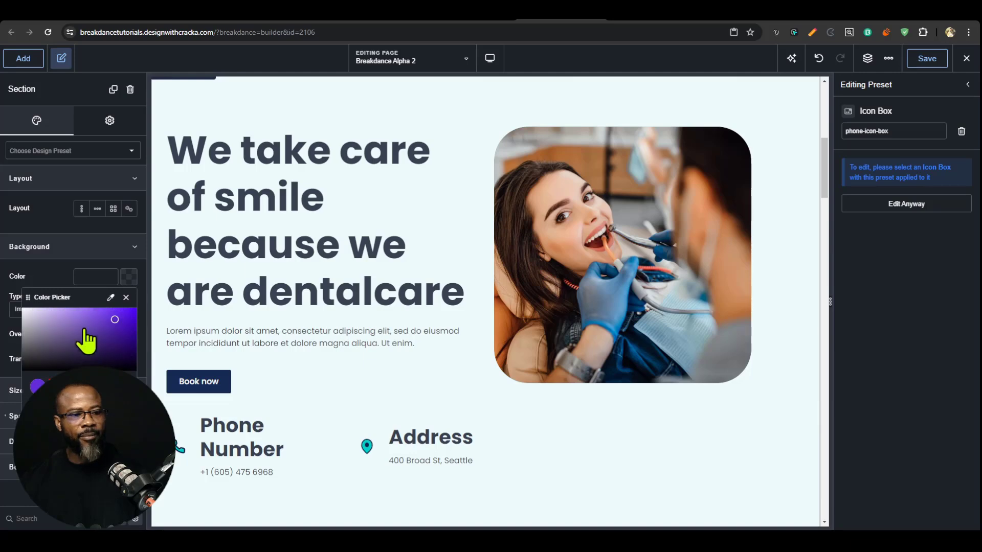
pyautogui.moveTo(86, 340); pyautogui.dragTo(36, 285)
# - Copy the lavender hero section and paste its whole design onto the "Our treatments" section
pyautogui.scroll(2, 204, 263)
pyautogui.rightClick(545, 188)
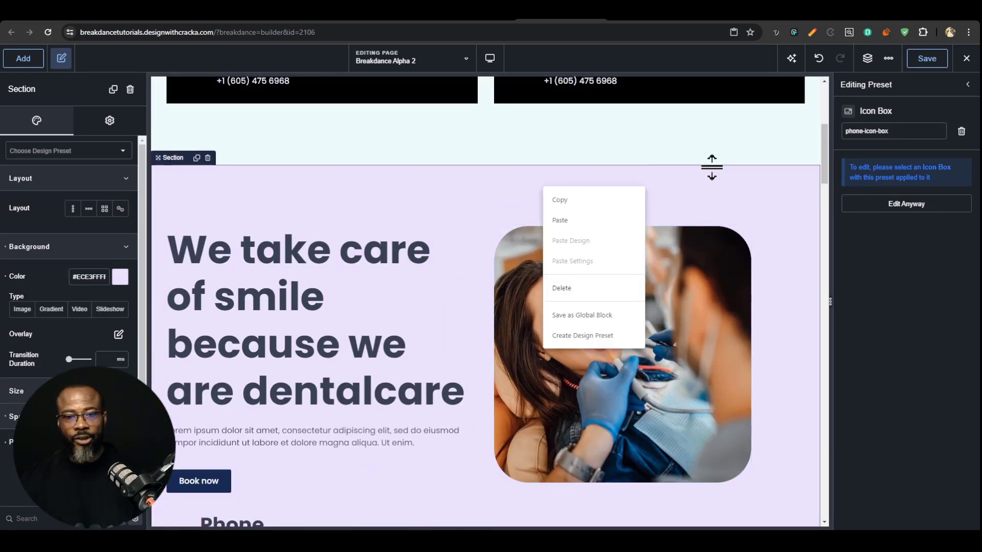
pyautogui.click(583, 200)
pyautogui.scroll(-8, 631, 368)
pyautogui.rightClick(665, 125)
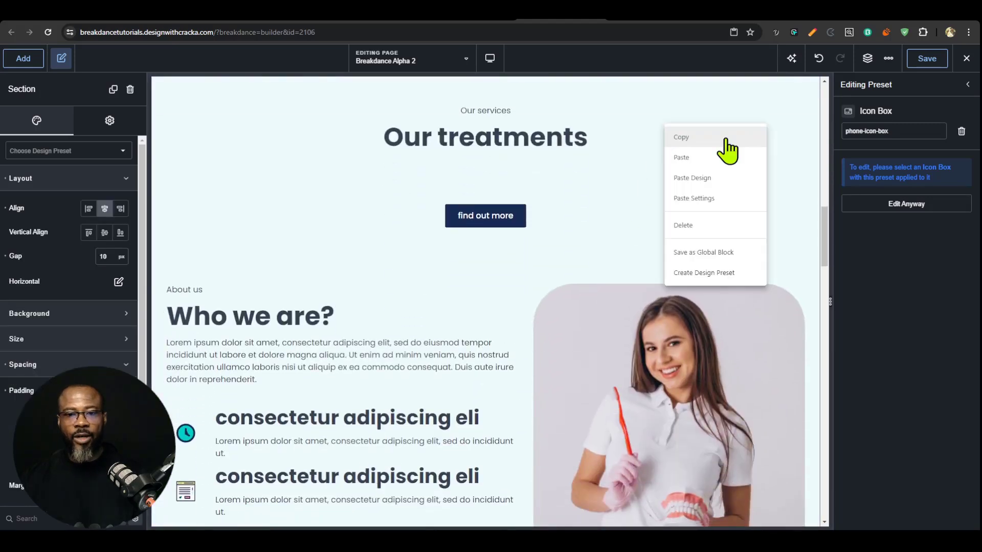
pyautogui.click(723, 179)
pyautogui.rightClick(724, 175)
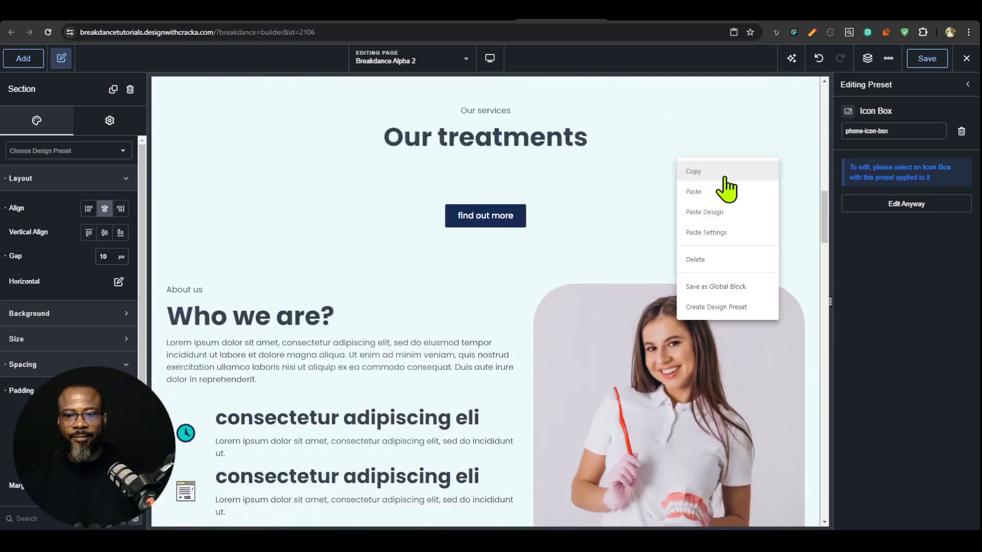
pyautogui.click(719, 211)
# - Compare the hero and "Our treatments" sections, and undo the design pasted onto the "Our treatments" section
pyautogui.scroll(-3, 613, 266)
pyautogui.scroll(5, 611, 259)
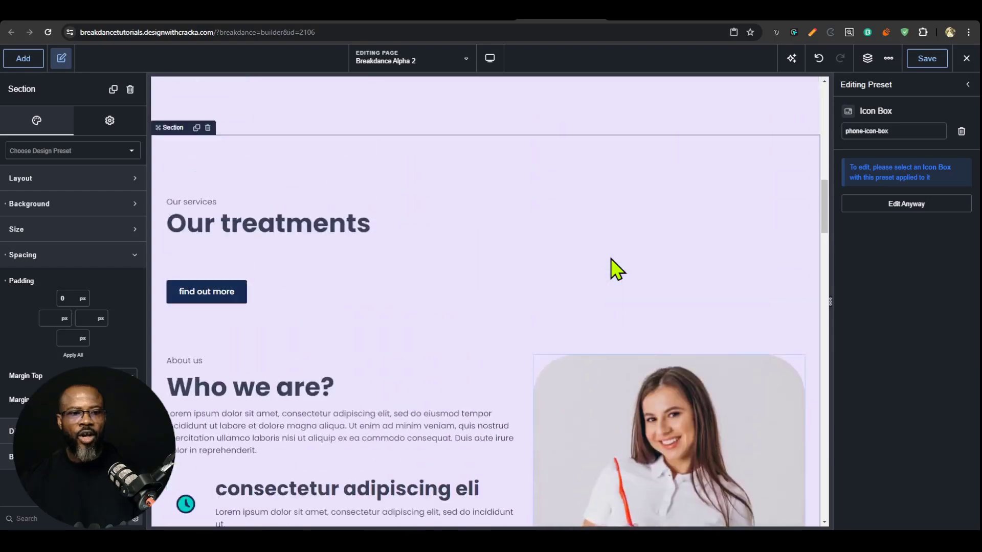
pyautogui.scroll(12, 491, 329)
pyautogui.scroll(-7, 543, 333)
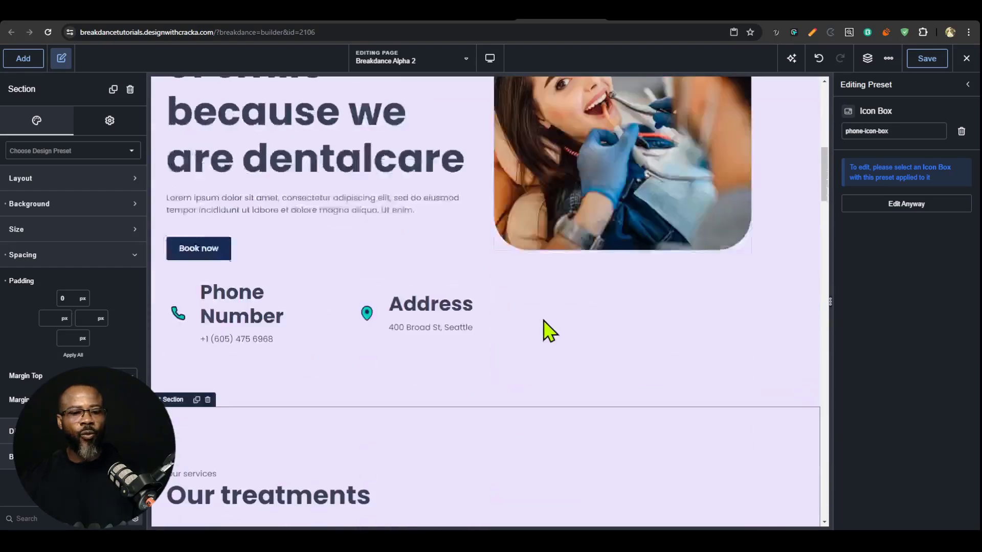
pyautogui.scroll(-7, 547, 327)
pyautogui.scroll(1, 532, 276)
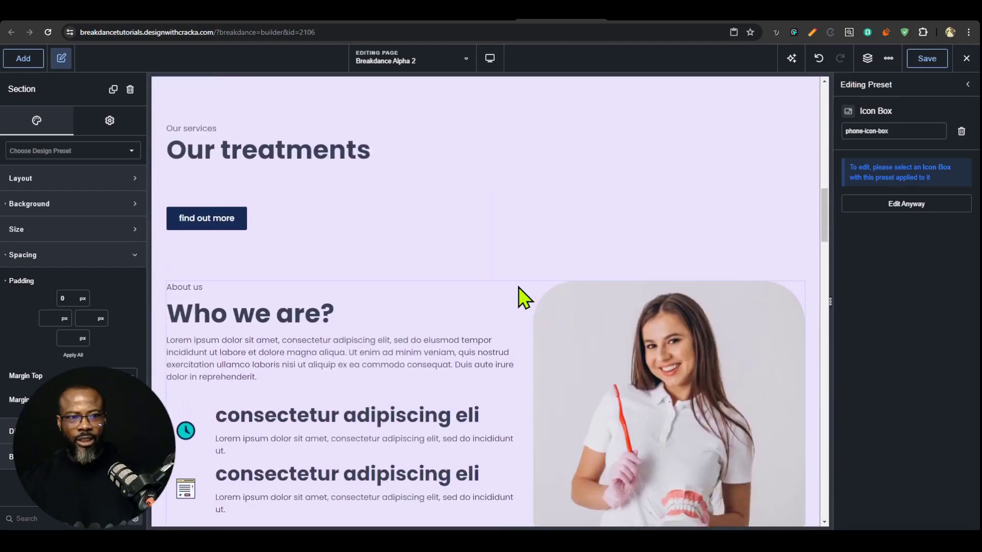
pyautogui.scroll(10, 285, 214)
pyautogui.scroll(-7, 531, 369)
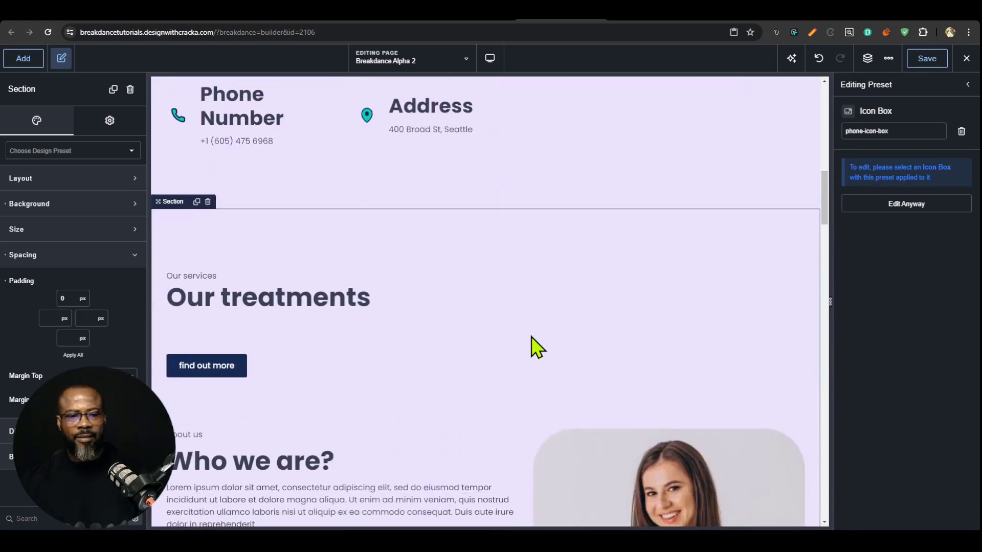
pyautogui.hotkey('ctrl', 'z')
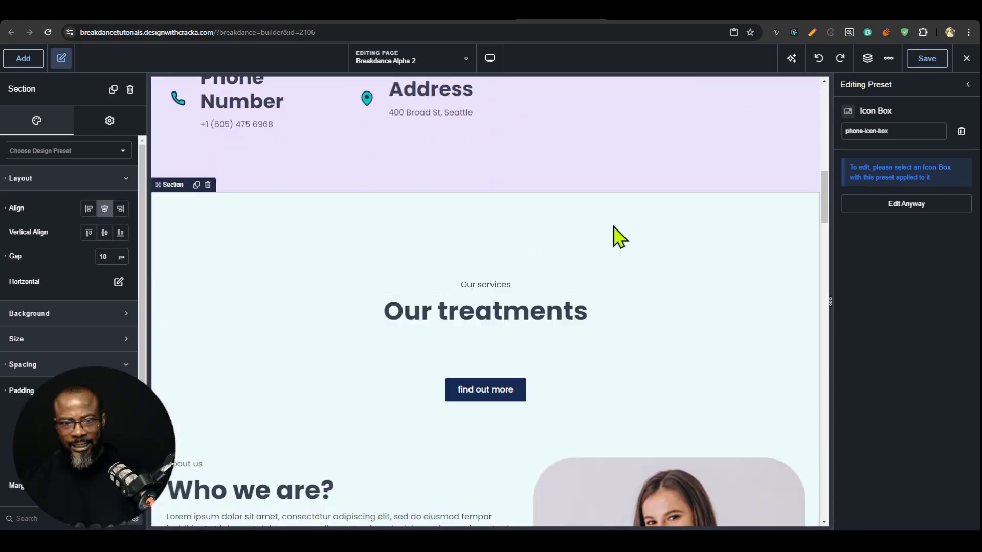
# - Copy only the hero section's background settings and paste them onto the "Our treatments" section
pyautogui.click(612, 182)
pyautogui.scroll(1, 617, 168)
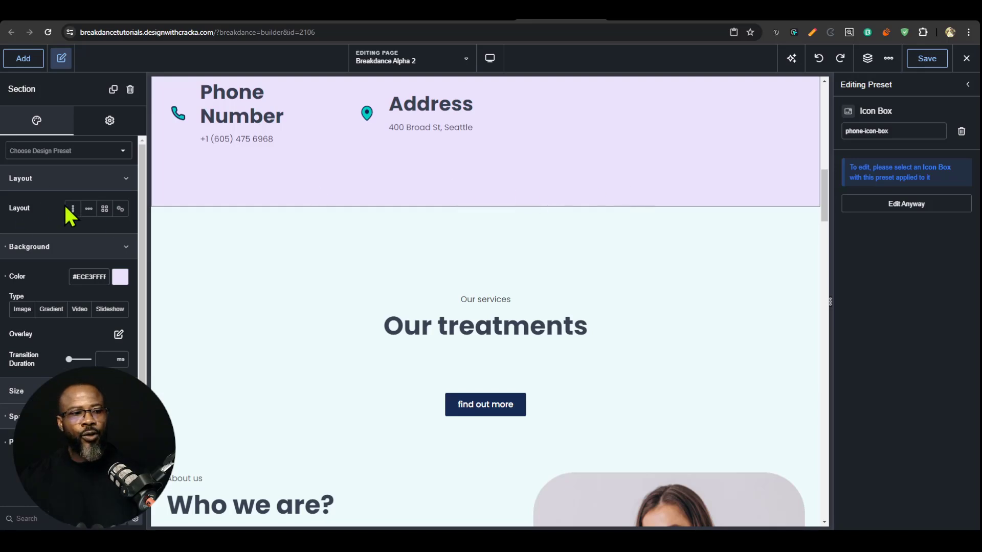
pyautogui.rightClick(91, 250)
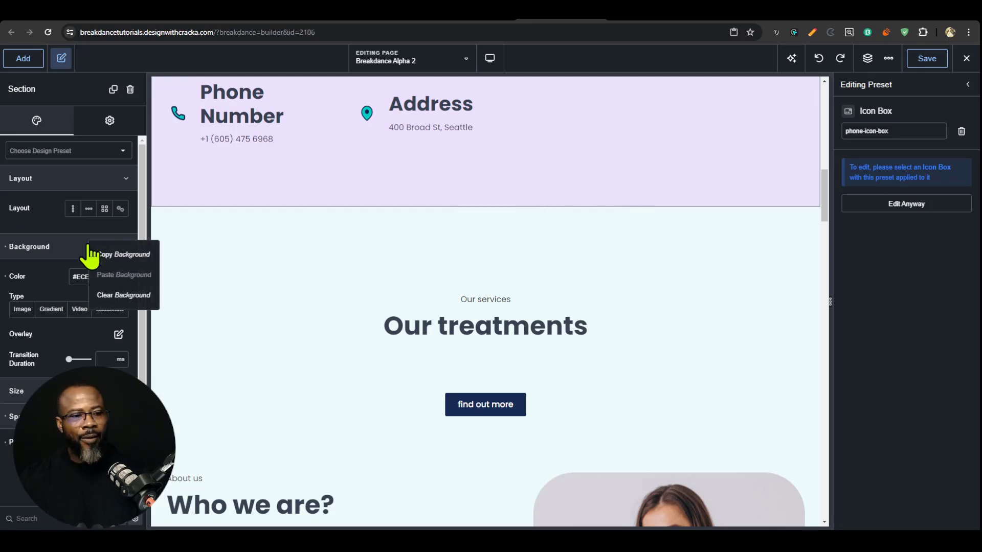
pyautogui.click(136, 254)
pyautogui.click(436, 239)
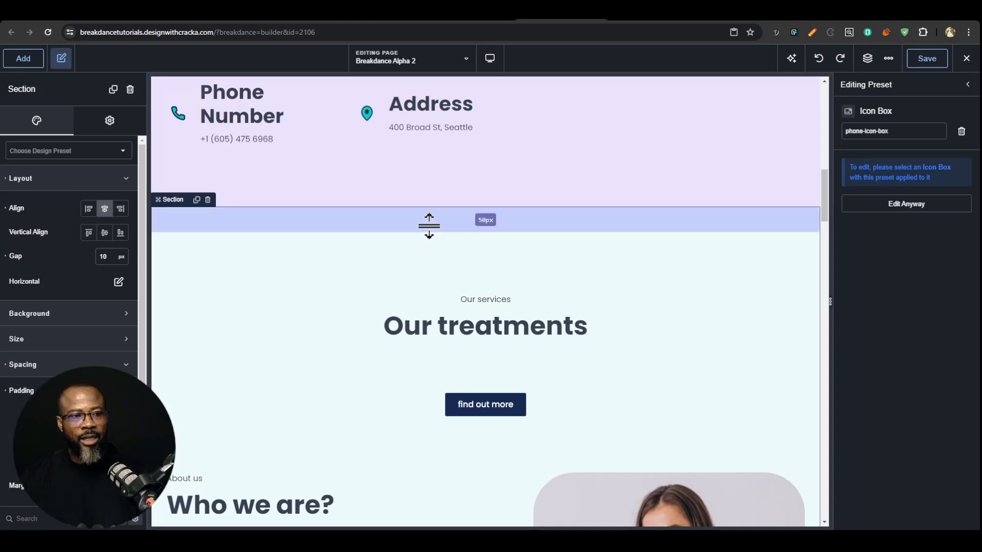
pyautogui.rightClick(344, 255)
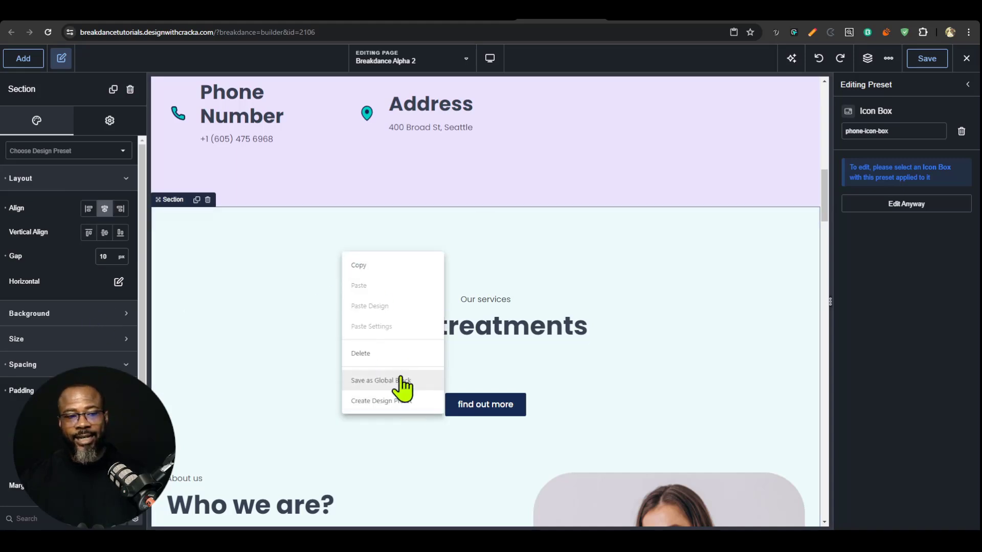
pyautogui.rightClick(90, 319)
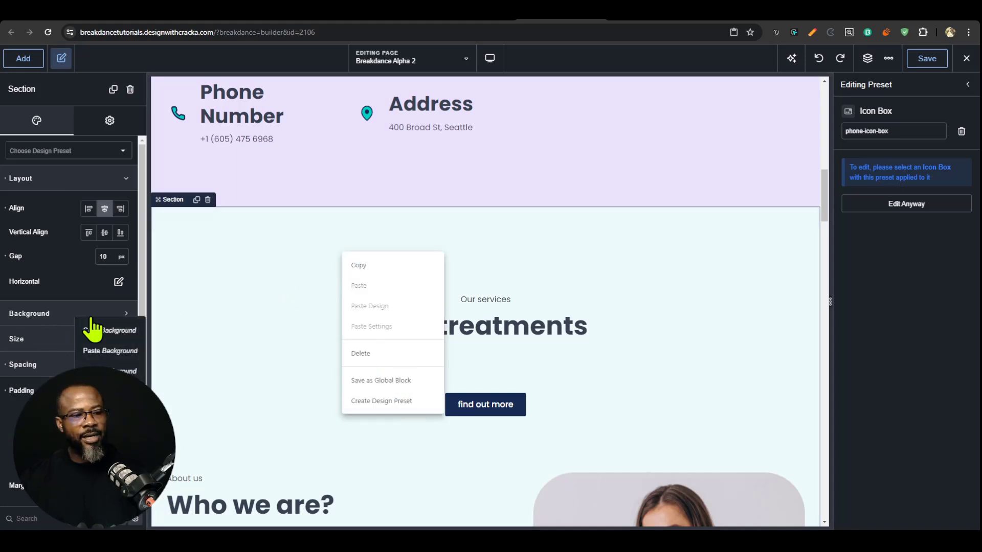
pyautogui.click(115, 352)
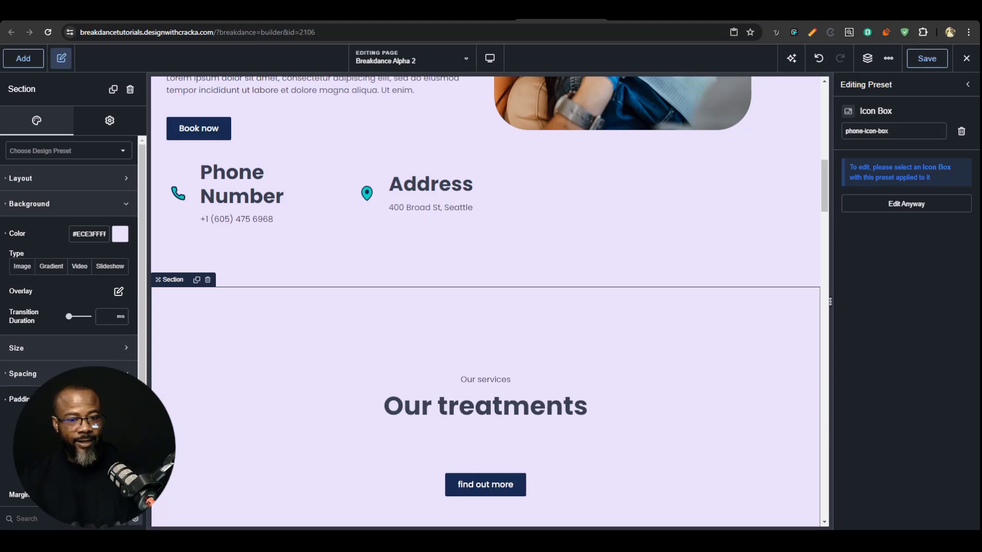
# - Copy the padding of the "Our treatments" section onto the hero section
pyautogui.scroll(5, 483, 289)
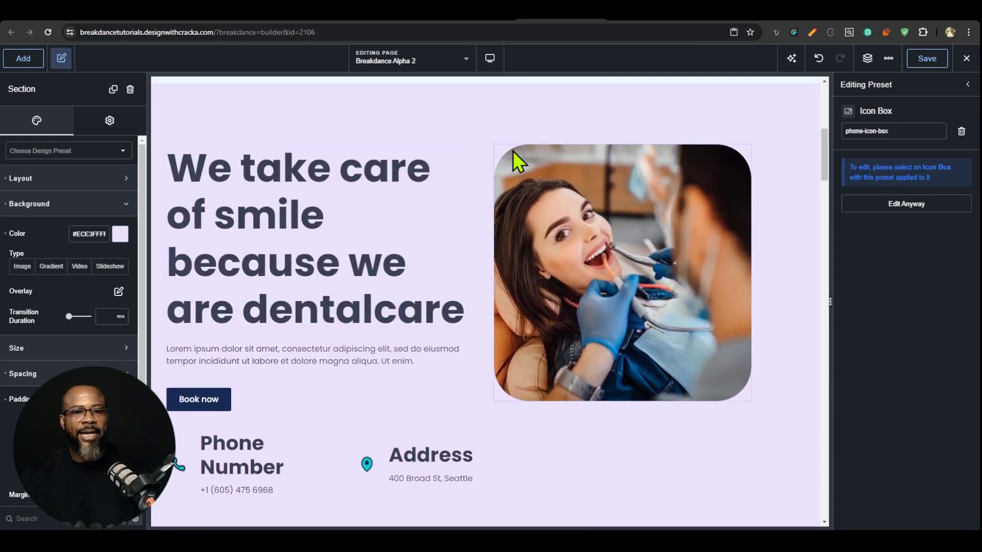
pyautogui.scroll(-2, 81, 362)
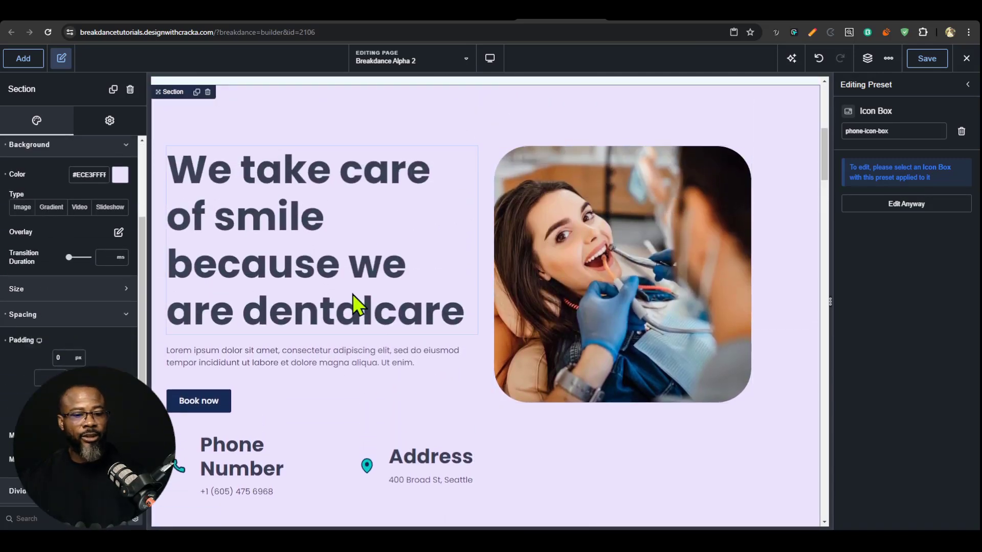
pyautogui.scroll(-5, 352, 293)
pyautogui.scroll(1, 94, 363)
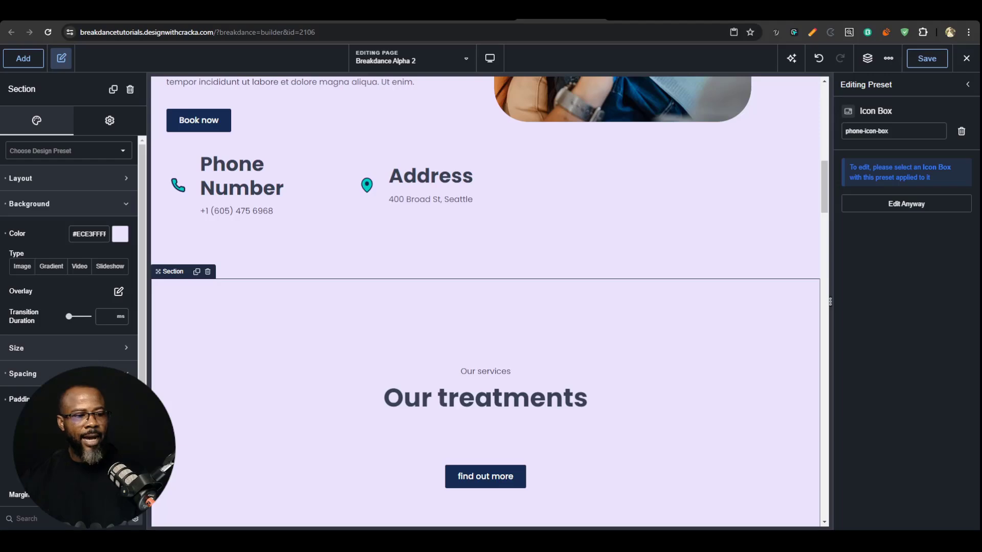
pyautogui.click(453, 265)
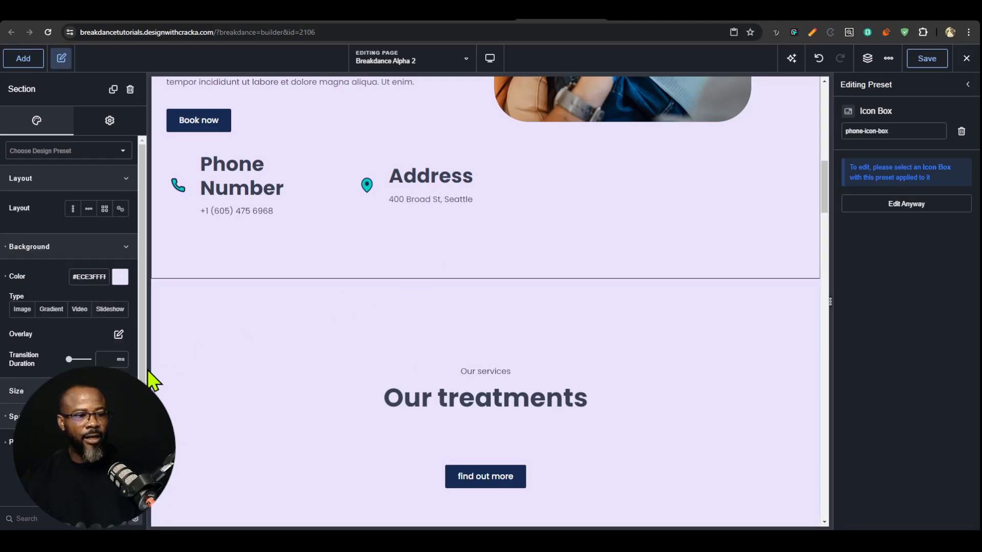
pyautogui.scroll(3, 276, 448)
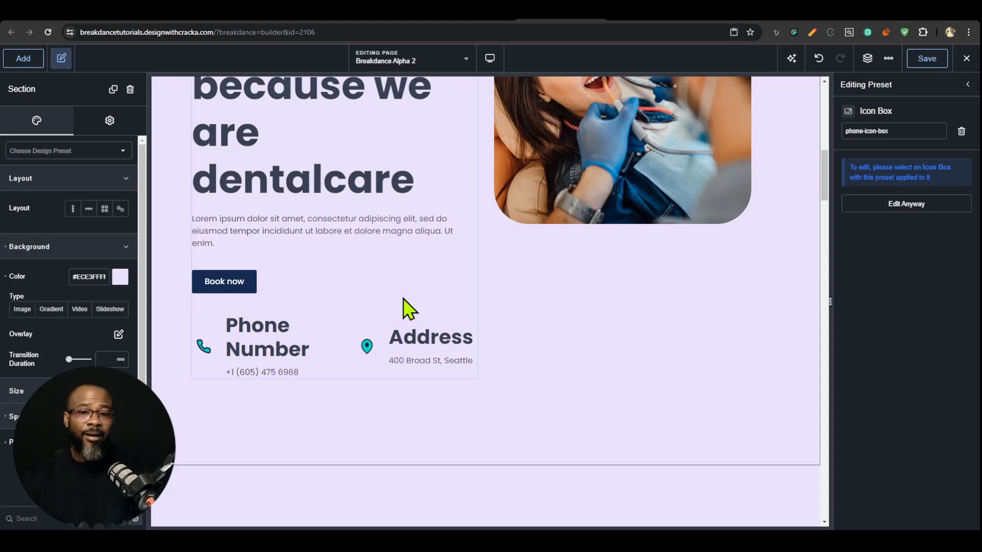
pyautogui.scroll(4, 431, 340)
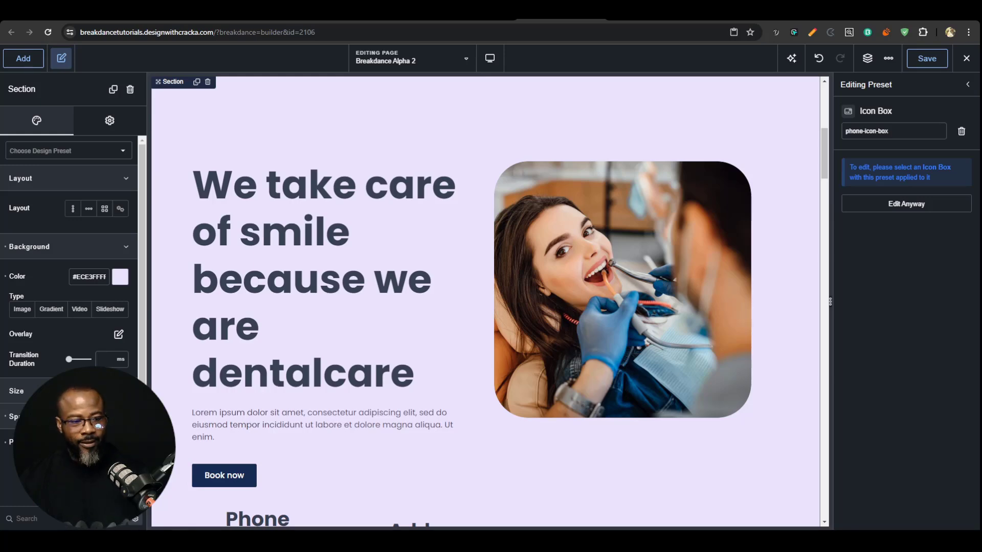
pyautogui.scroll(4, 297, 377)
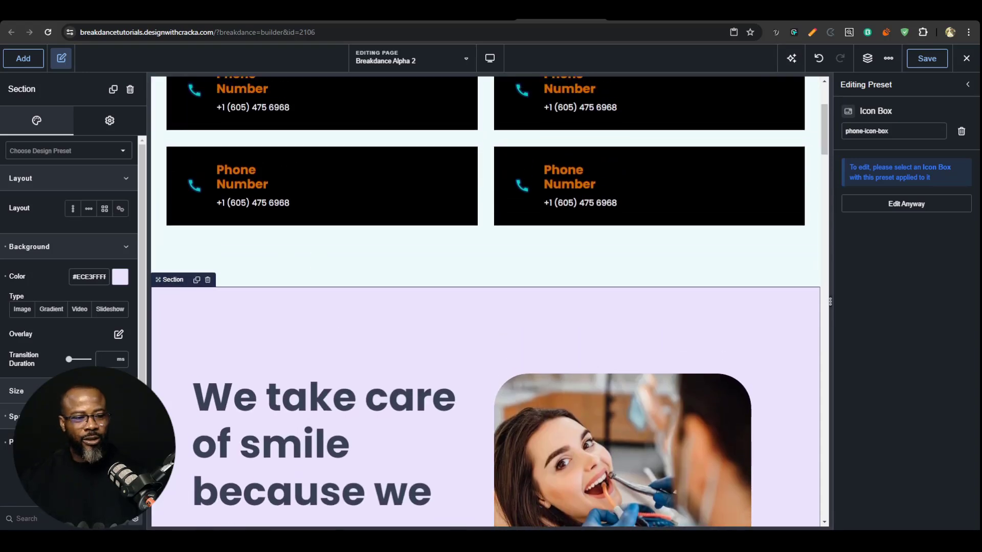
pyautogui.scroll(3, 431, 372)
pyautogui.click(473, 370)
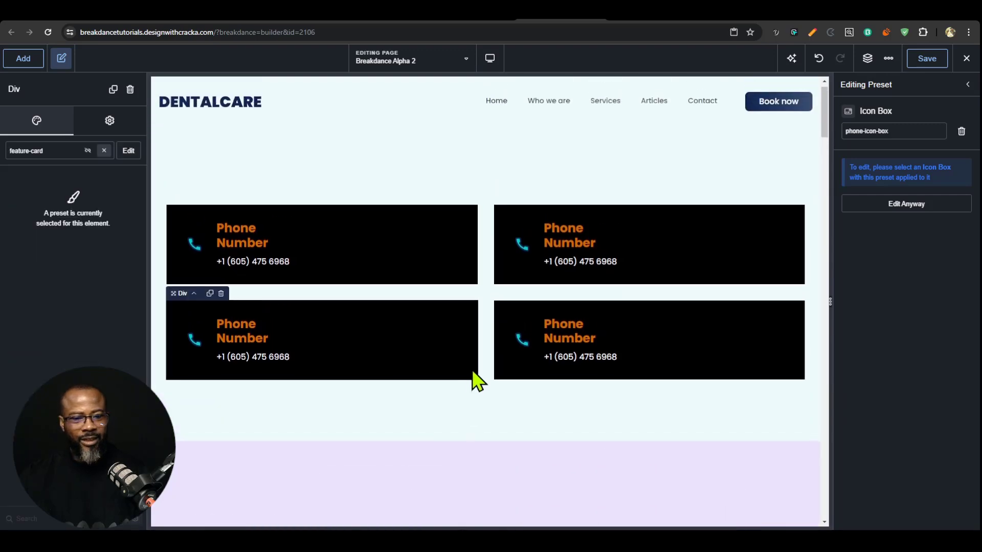
pyautogui.click(428, 408)
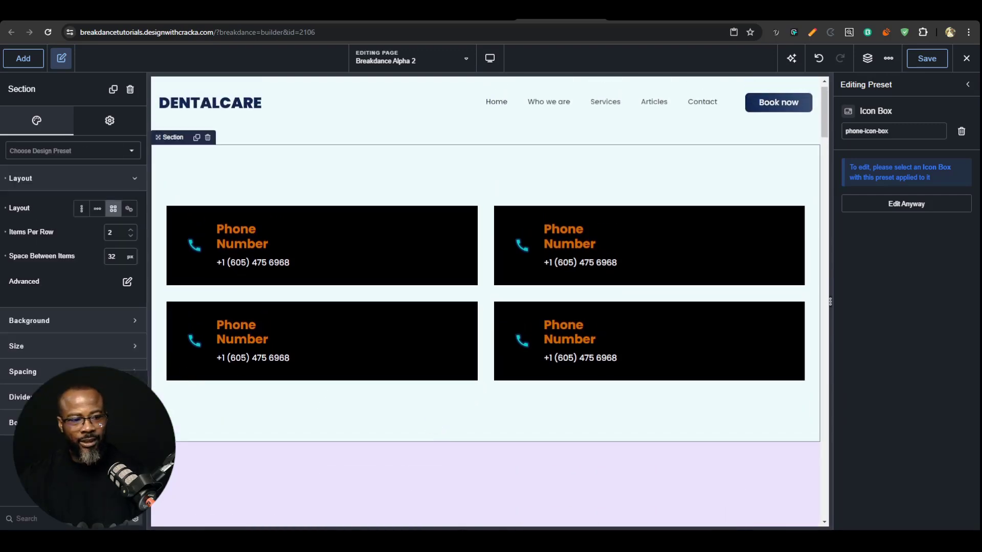
pyautogui.moveTo(175, 383); pyautogui.dragTo(175, 407)
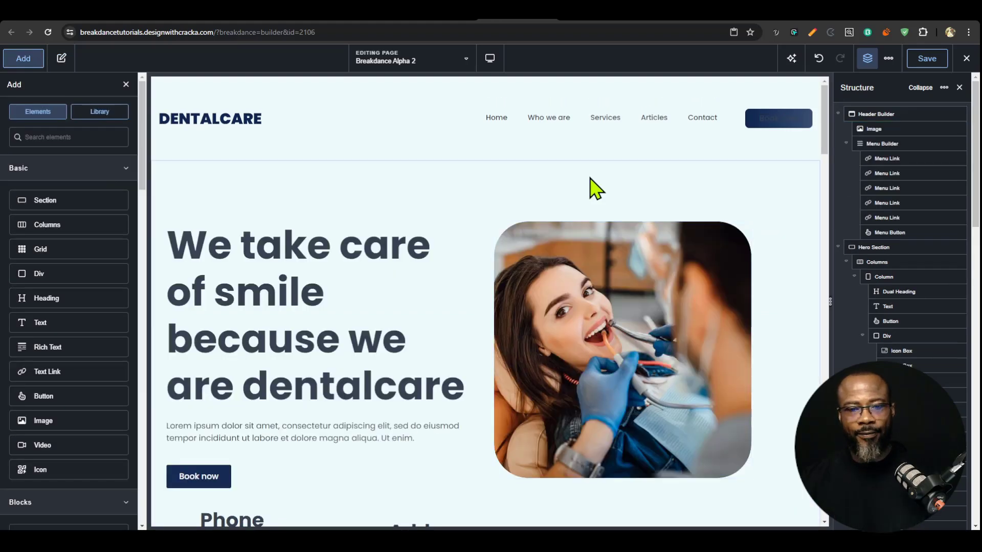
# - Collapse the page's structure tree and copy all of its elements
pyautogui.click(921, 88)
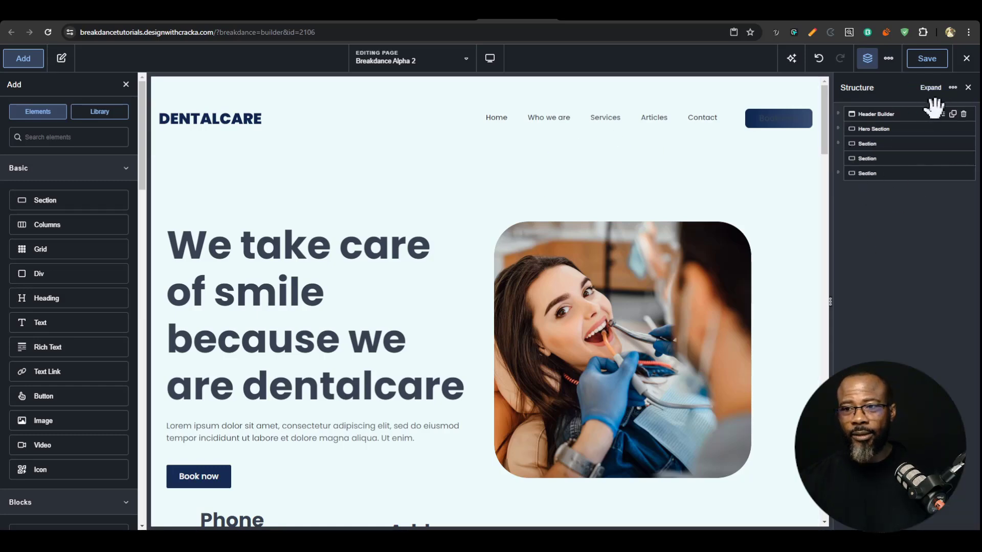
pyautogui.click(953, 88)
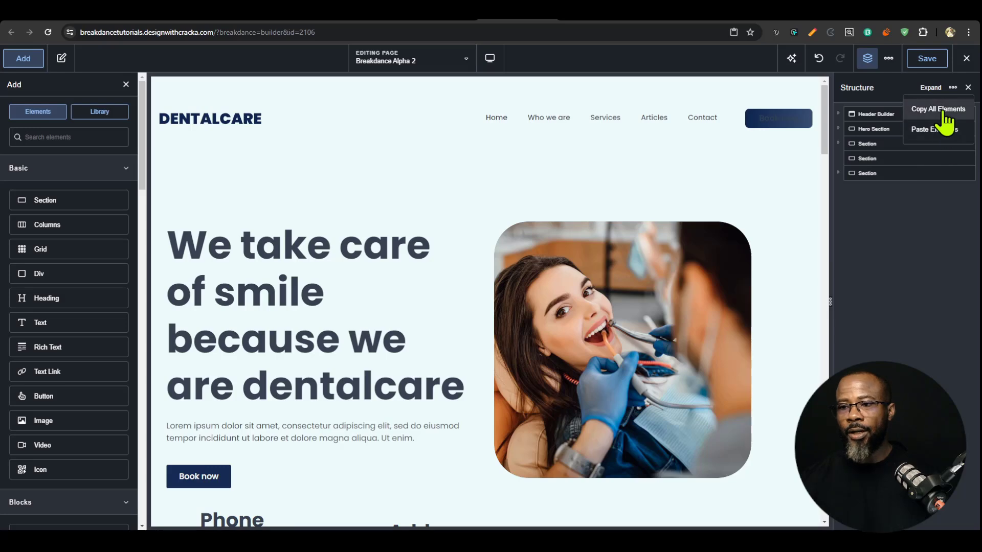
pyautogui.click(940, 107)
# - Switch to the empty page named "Another page" and paste the copied elements into its structure
pyautogui.click(568, 20)
pyautogui.click(889, 59)
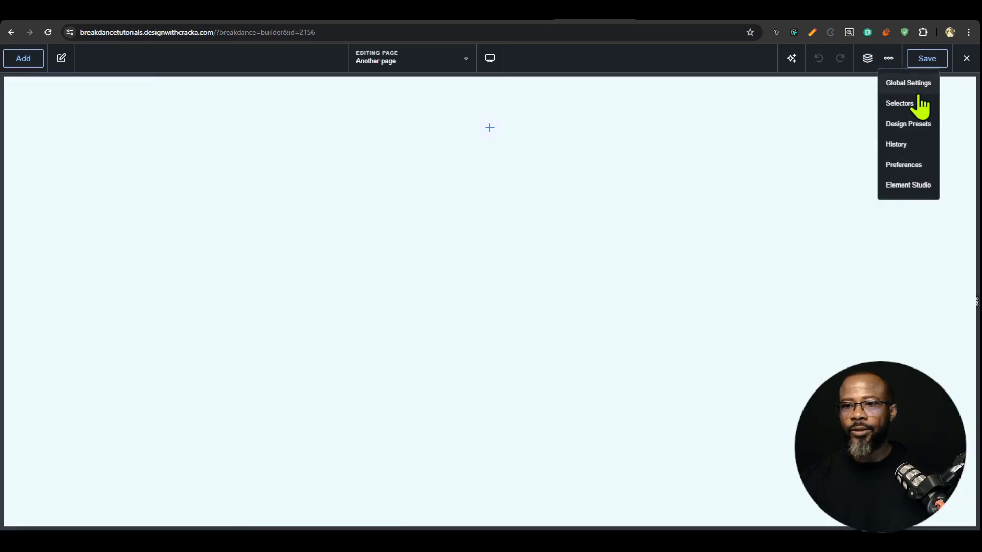
pyautogui.click(868, 59)
pyautogui.click(953, 88)
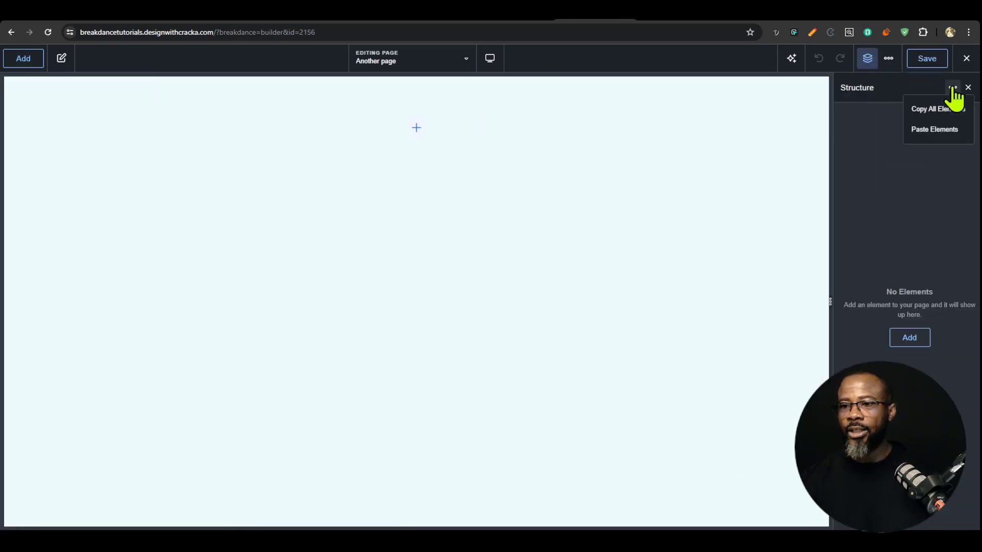
pyautogui.click(929, 129)
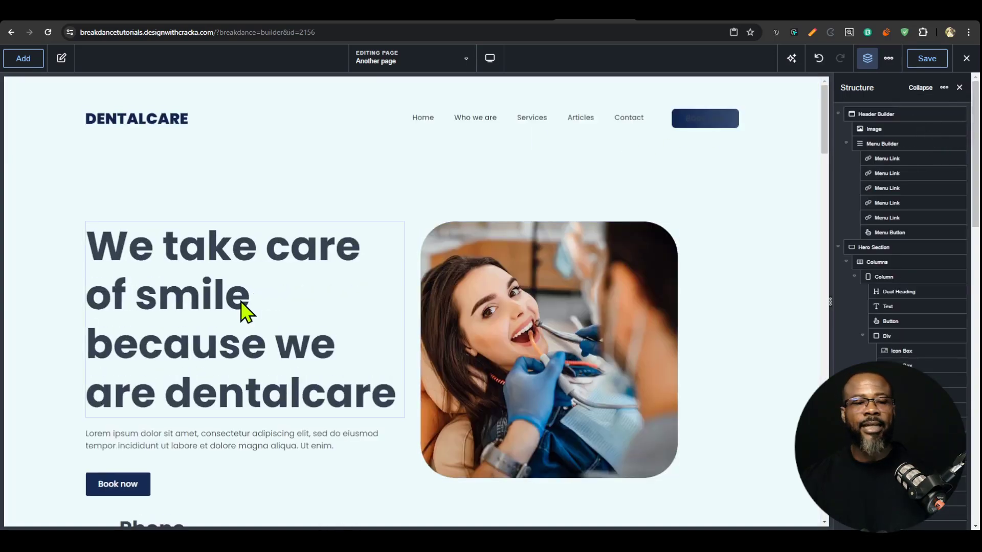
# - Review the pasted content on "Another page" down to its footer and compare it with the structure of "Breakdance Alpha 2"
pyautogui.scroll(-20, 663, 351)
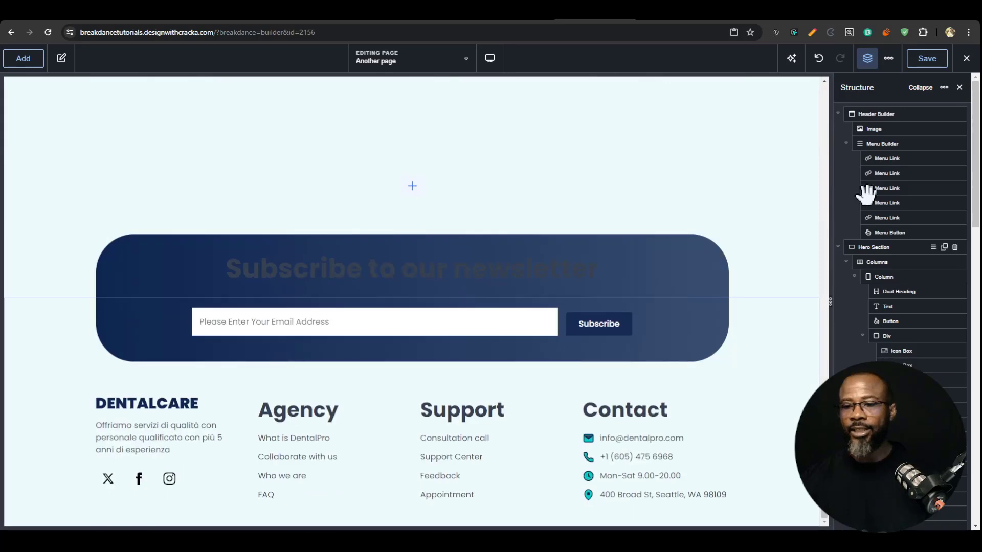
pyautogui.scroll(3, 472, 182)
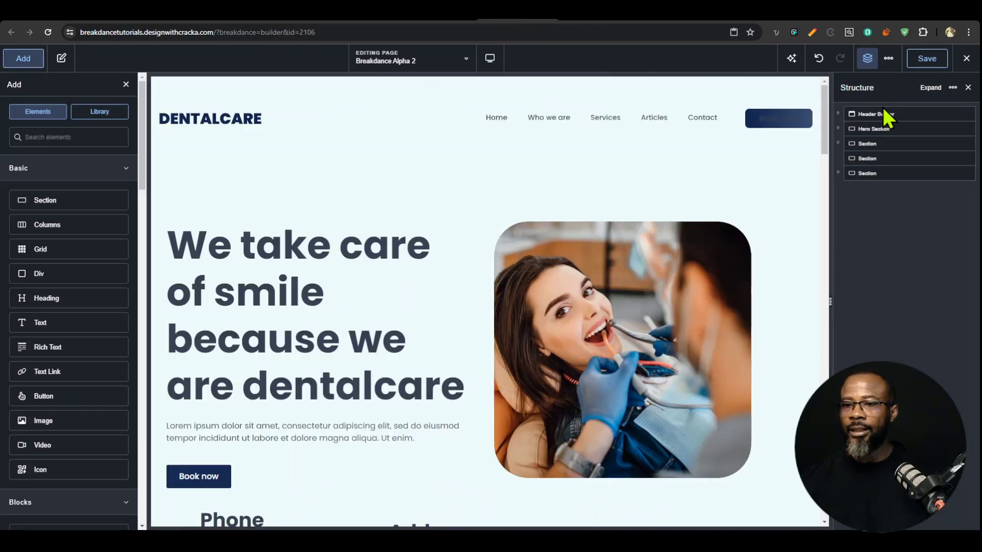
pyautogui.click(885, 129)
pyautogui.click(893, 147)
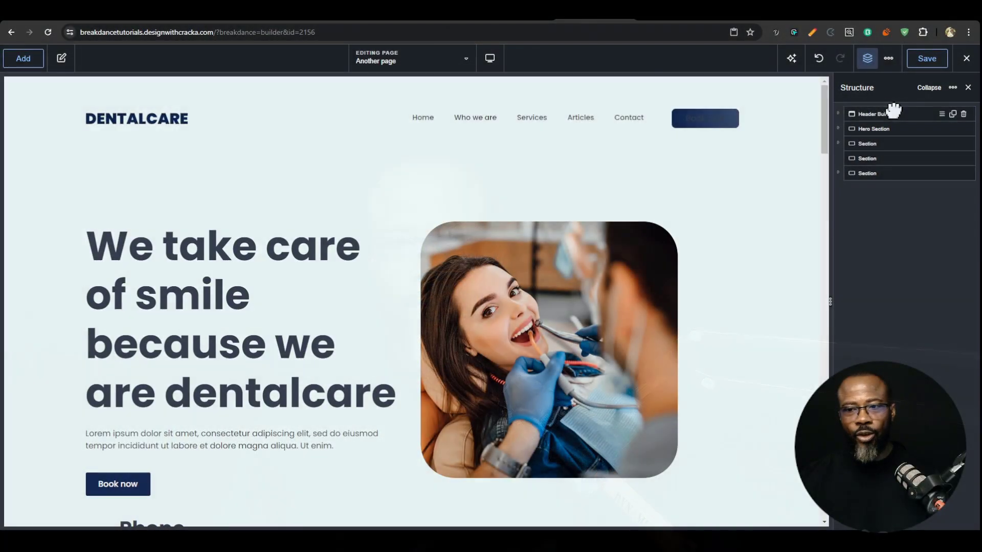
# - Examine the elements inside the Header Builder of "Another page", including its Menu Builder, menu links and menu button
pyautogui.click(894, 109)
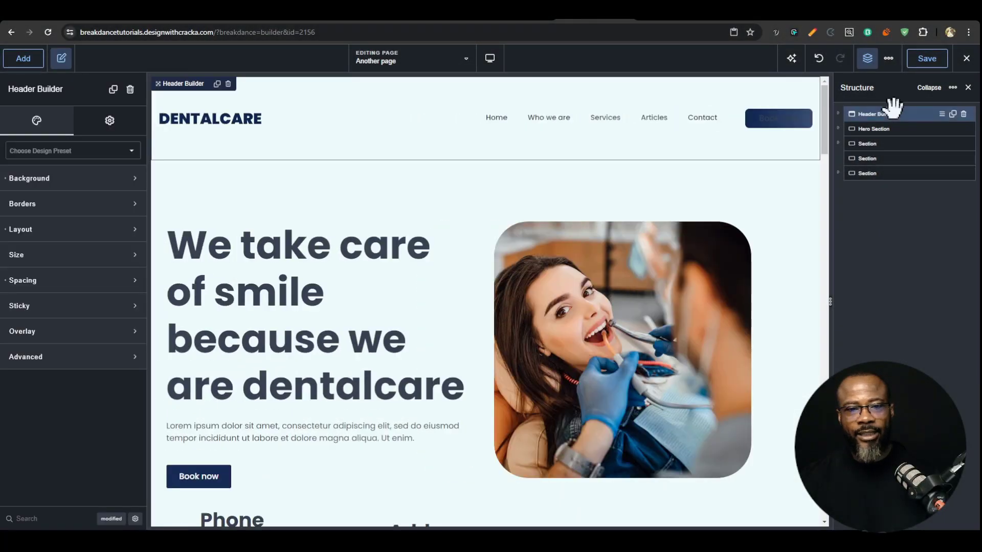
pyautogui.click(604, 119)
pyautogui.click(875, 145)
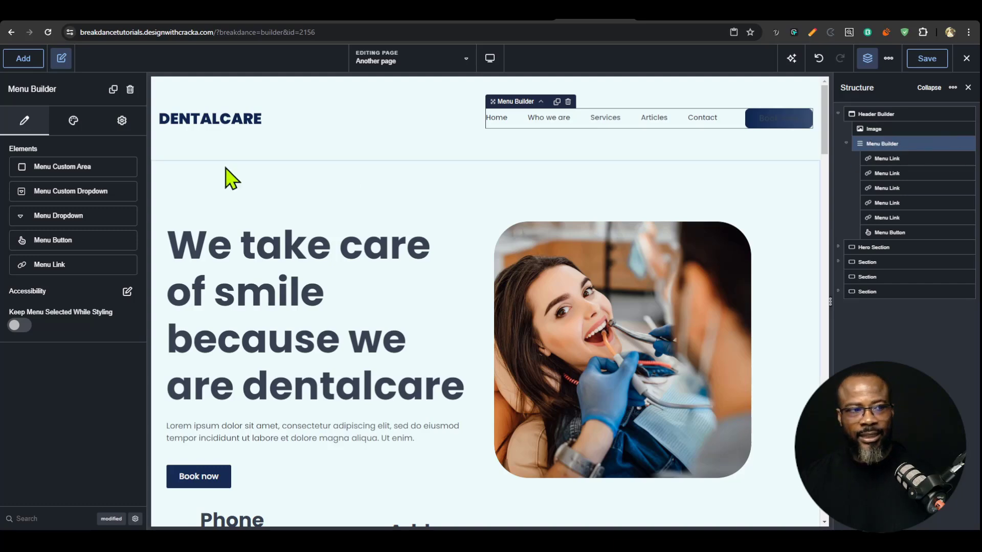
pyautogui.click(894, 159)
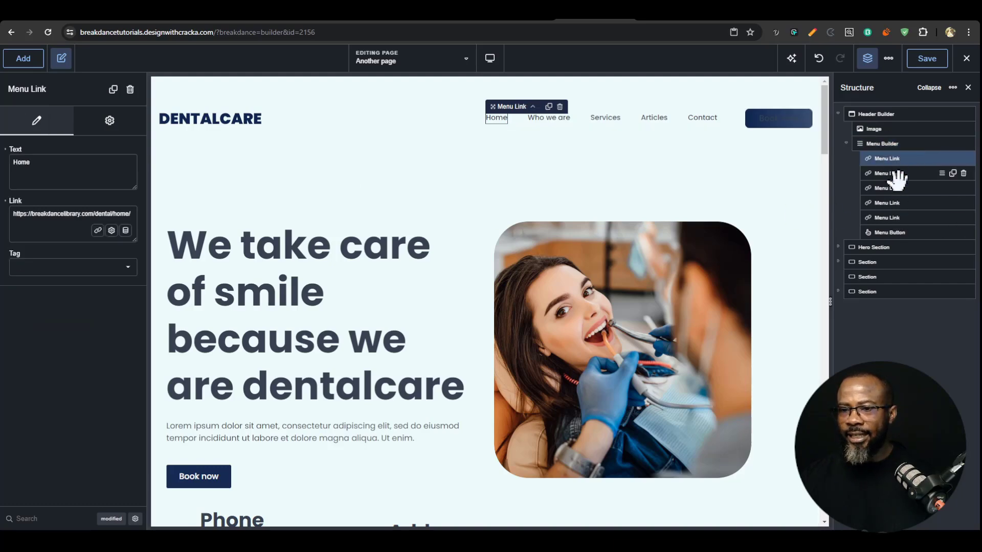
pyautogui.click(894, 188)
pyautogui.click(895, 233)
pyautogui.click(897, 188)
pyautogui.click(895, 174)
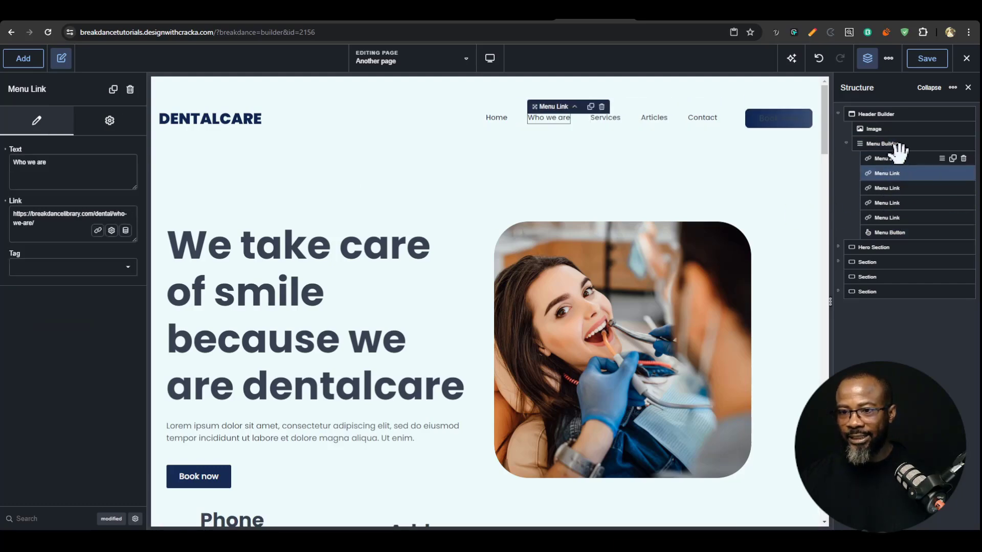
# - Add a Menu Custom Area to the Menu Builder directly before the menu button and delete the Contact menu link
pyautogui.click(899, 144)
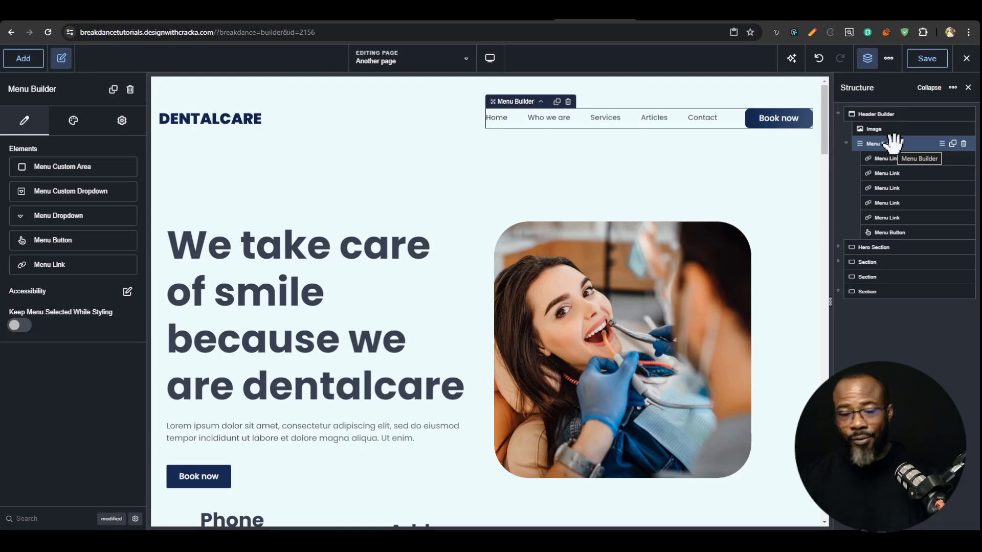
pyautogui.click(79, 167)
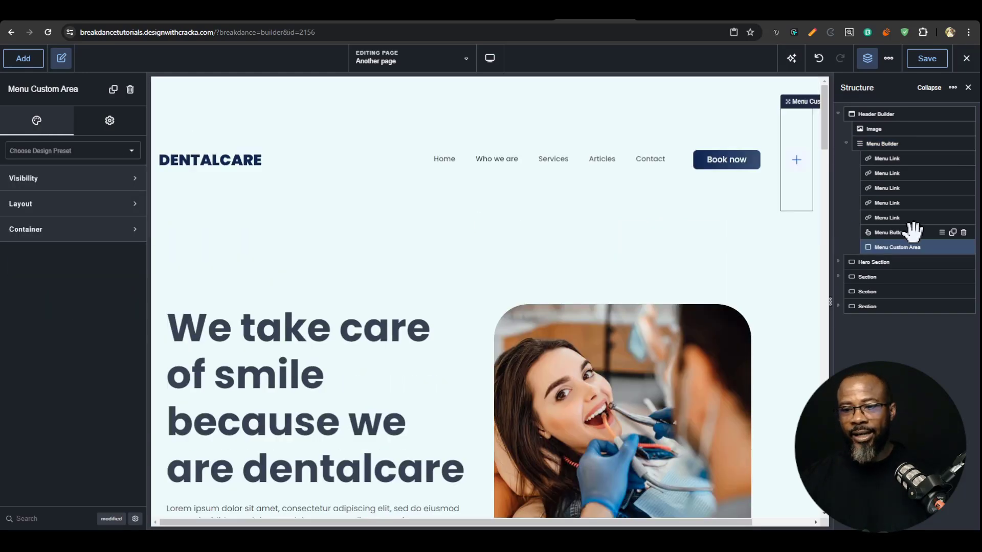
pyautogui.moveTo(900, 246)
pyautogui.mouseDown()
pyautogui.moveTo(894, 153)
pyautogui.moveTo(900, 247)
pyautogui.mouseUp()
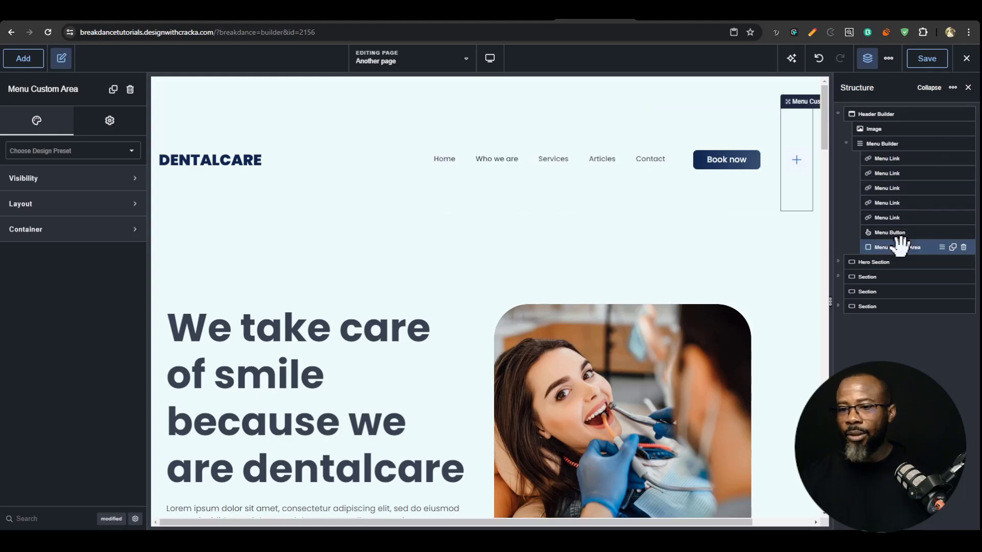
pyautogui.moveTo(900, 247); pyautogui.dragTo(898, 223)
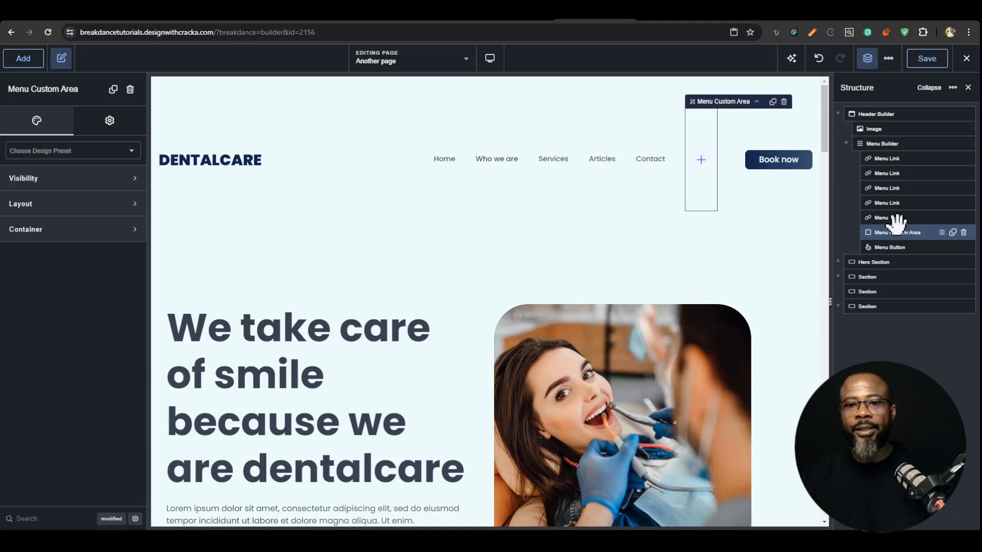
pyautogui.click(915, 216)
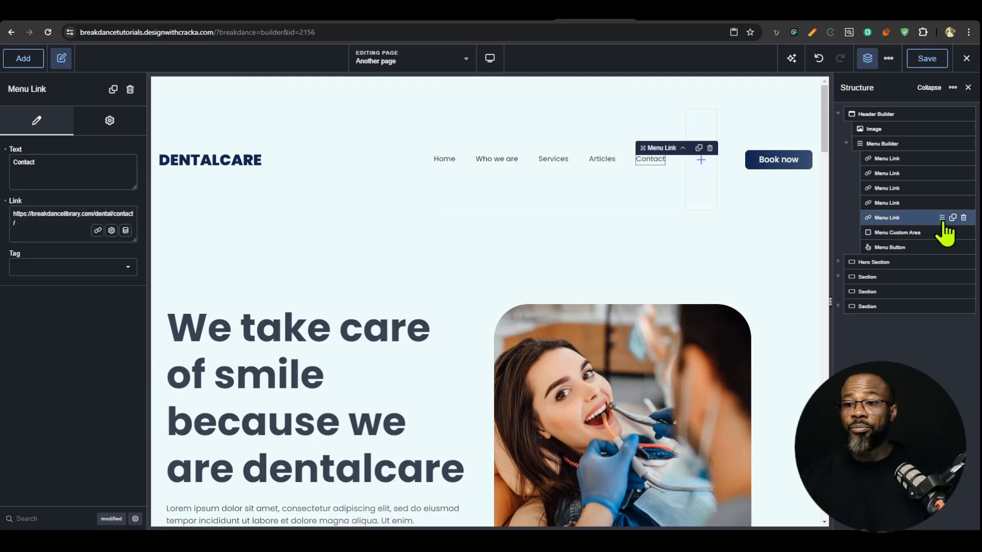
pyautogui.click(966, 217)
# - Add a Button element inside the Menu Custom Area and set its text to "Contact"
pyautogui.click(888, 217)
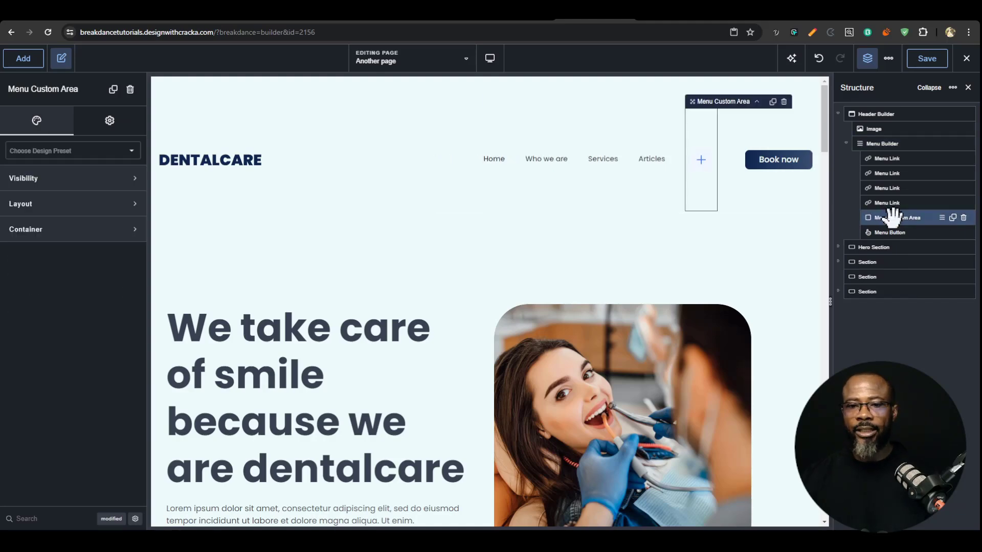
pyautogui.click(23, 64)
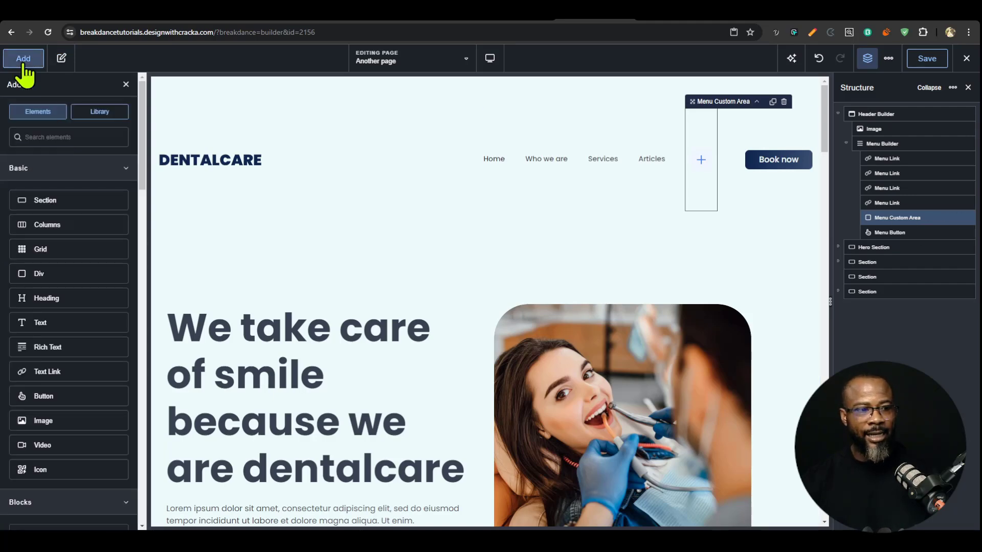
pyautogui.write('bu')
pyautogui.press('Return')
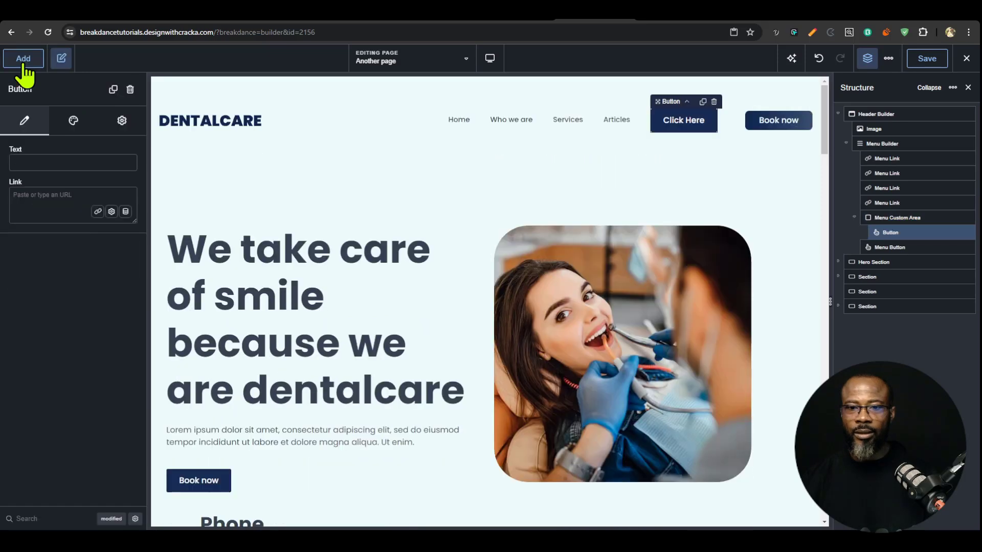
pyautogui.click(678, 124)
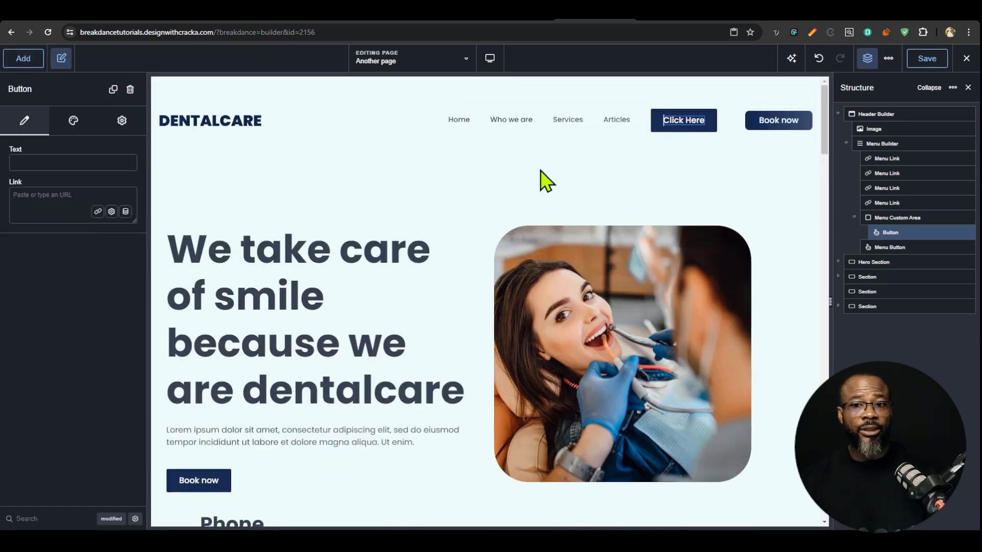
pyautogui.click(46, 164)
pyautogui.write('Contact')
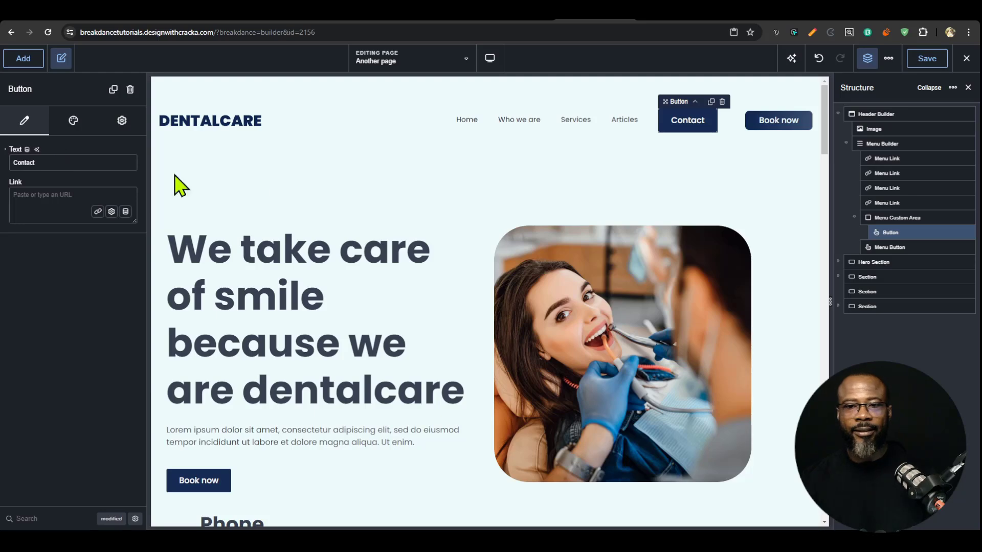
# - Replace the original "Book now" menu button with a duplicate of the Contact button whose text is "Book Now"
pyautogui.click(952, 249)
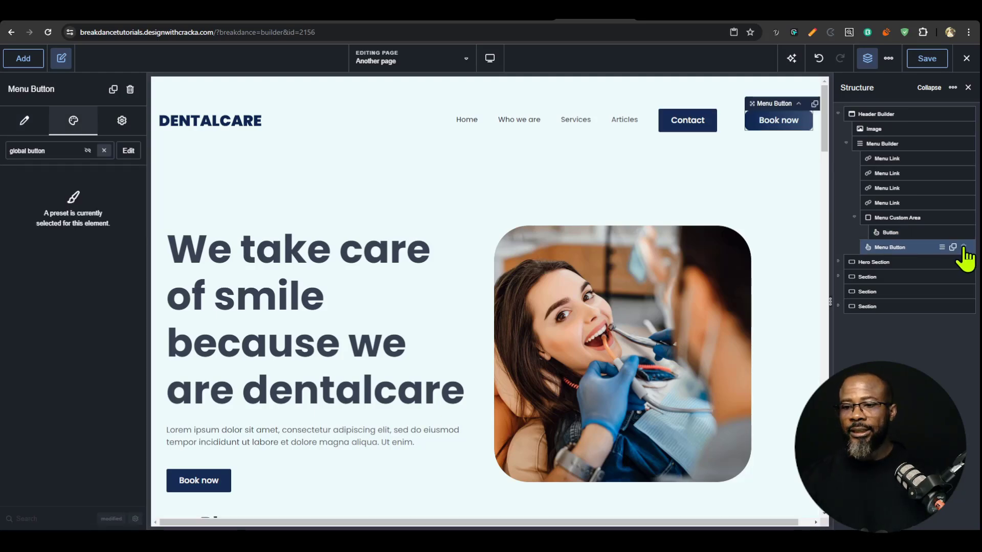
pyautogui.click(964, 248)
pyautogui.click(911, 232)
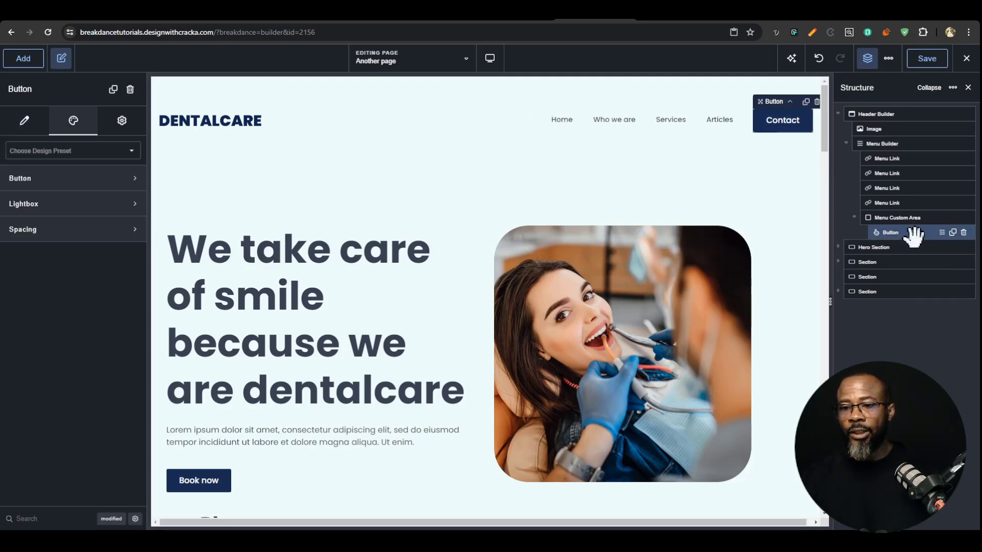
pyautogui.click(964, 233)
pyautogui.click(907, 247)
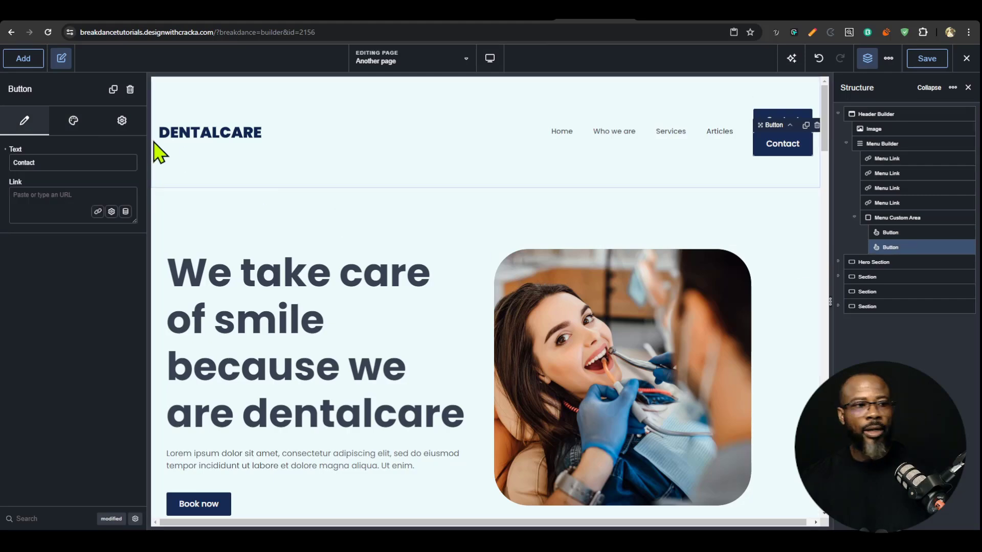
pyautogui.write('Book')
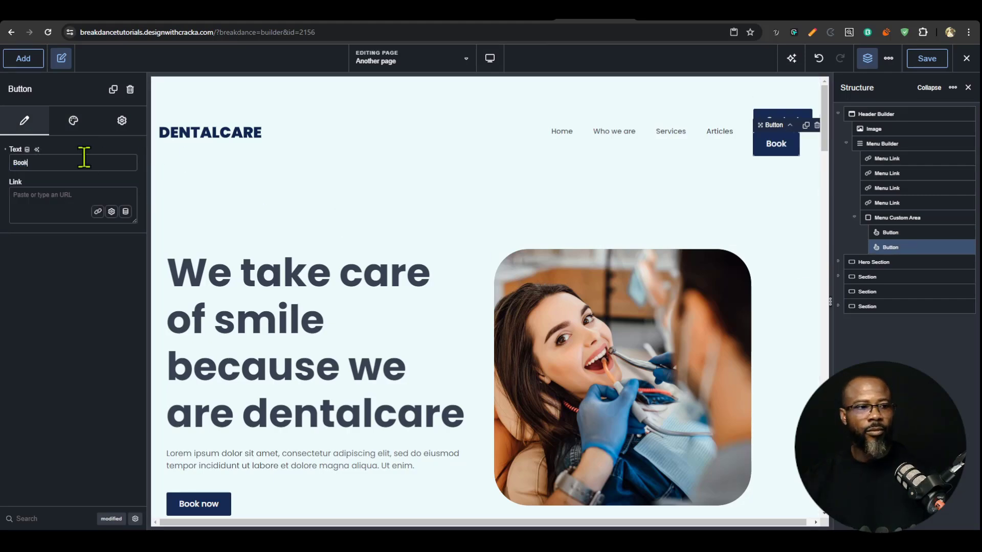
pyautogui.write(' Now')
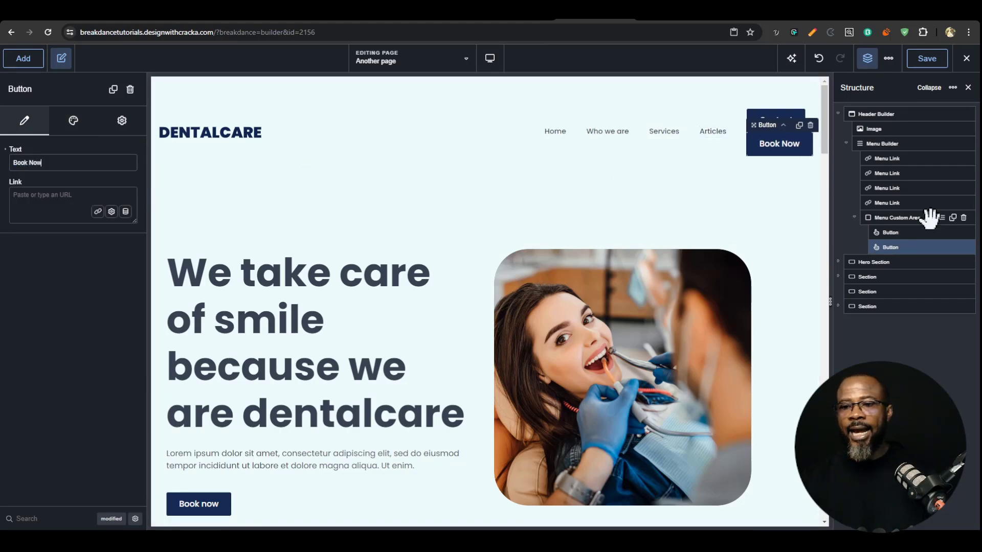
# - Lay out the two buttons in the Menu Custom Area horizontally with a gap of 20 px
pyautogui.click(906, 218)
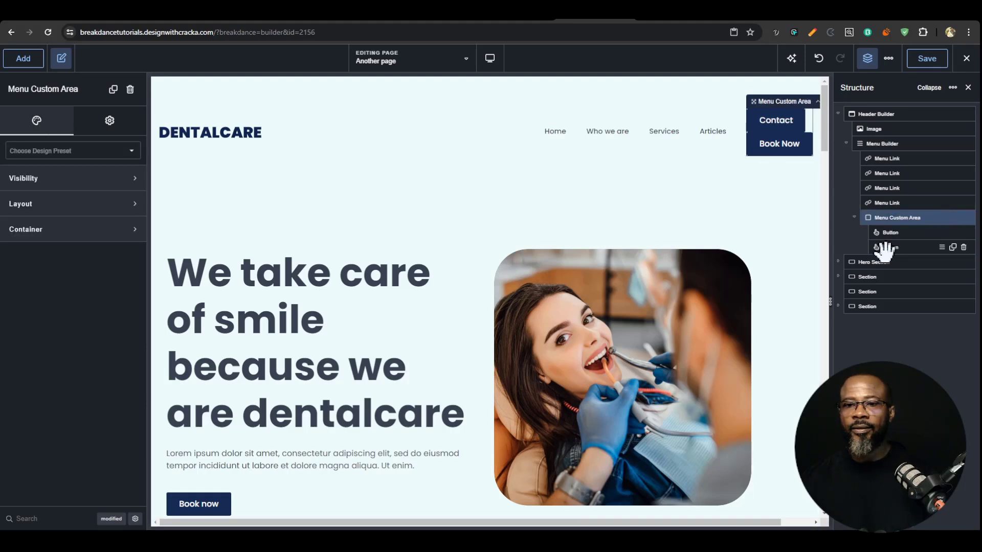
pyautogui.click(142, 210)
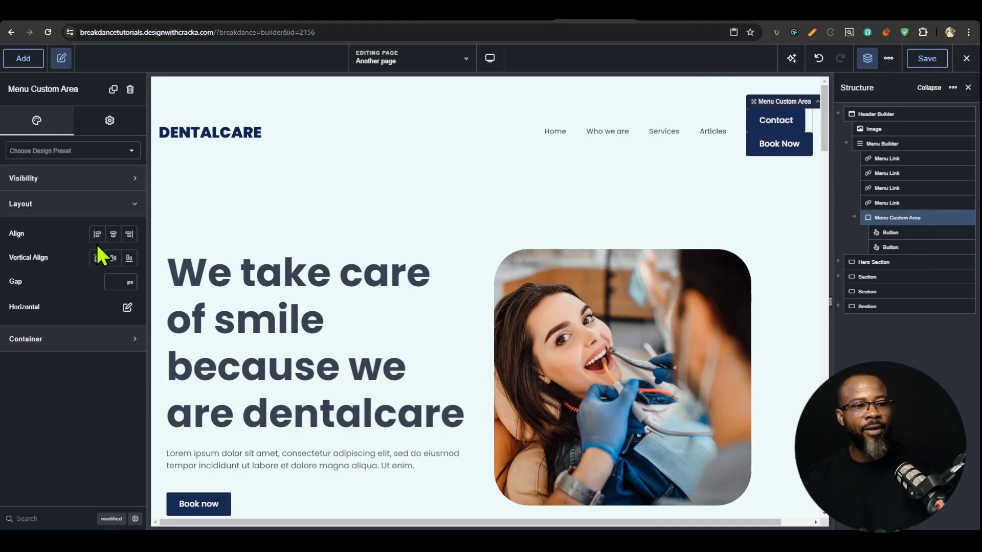
pyautogui.click(126, 307)
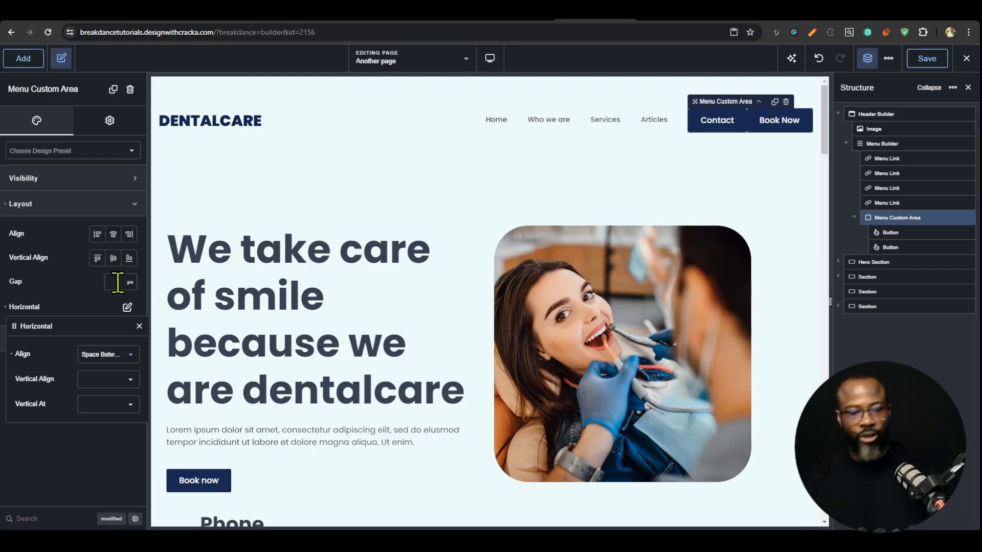
pyautogui.click(118, 282)
pyautogui.write('20')
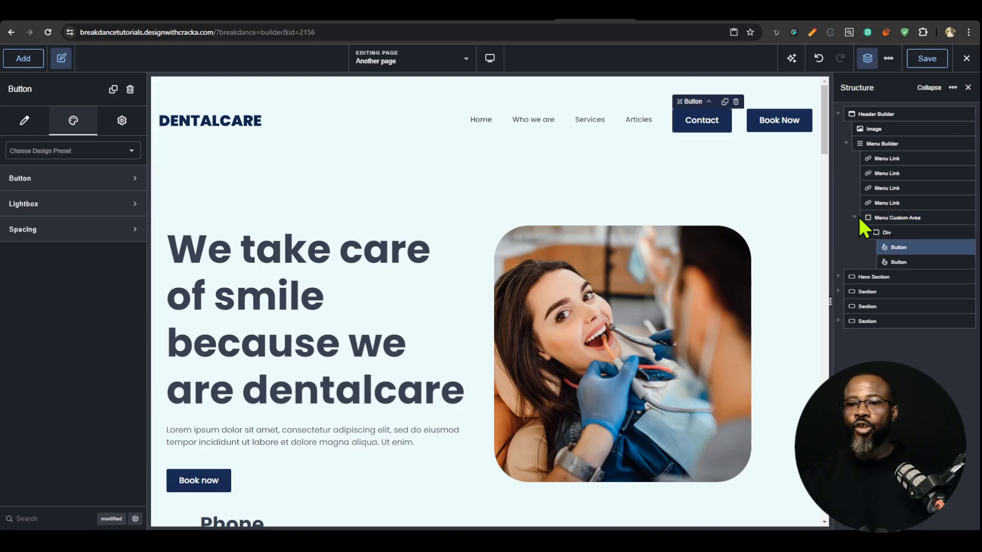
# - Collapse the buttons' Menu Custom Area and add another custom area between the "Who we are" and "Services" menu links
pyautogui.click(863, 217)
pyautogui.click(854, 217)
pyautogui.moveTo(881, 212)
pyautogui.mouseDown()
pyautogui.moveTo(880, 146)
pyautogui.moveTo(888, 167)
pyautogui.moveTo(894, 158)
pyautogui.moveTo(890, 215)
pyautogui.mouseUp()
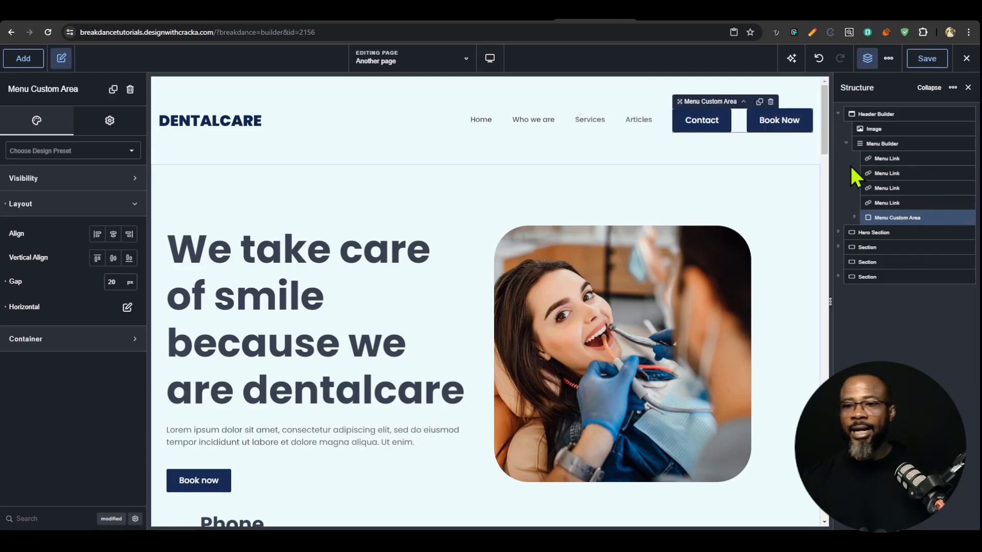
pyautogui.click(910, 130)
pyautogui.click(882, 144)
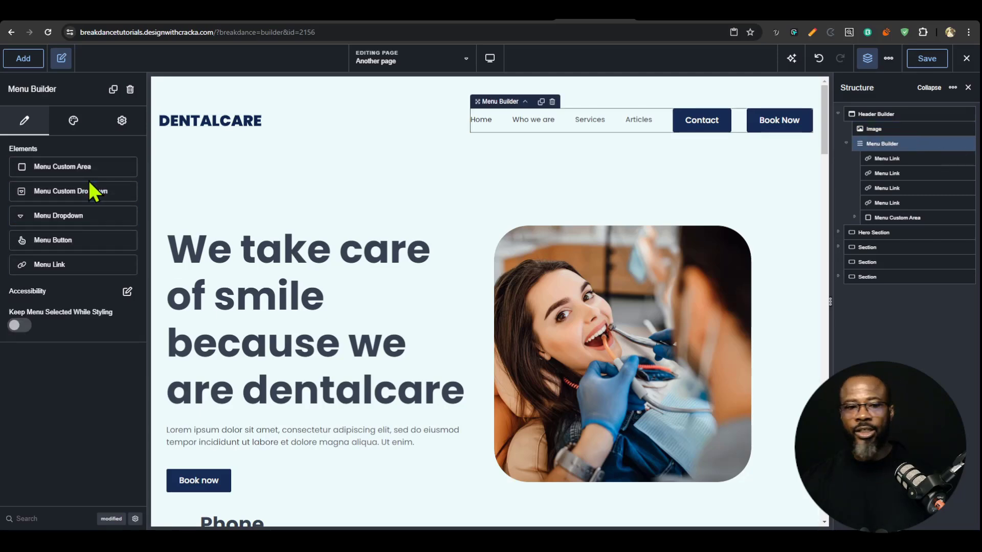
pyautogui.click(81, 165)
pyautogui.moveTo(883, 221); pyautogui.dragTo(878, 188)
# - Move the logo image into the empty Menu Custom Area and delete the custom area that holds the two buttons
pyautogui.click(213, 172)
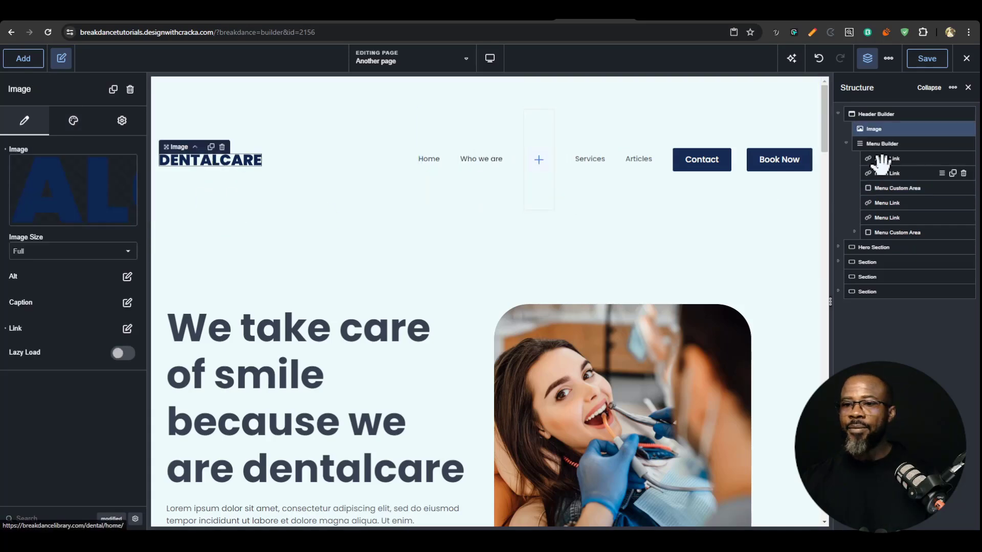
pyautogui.moveTo(868, 130); pyautogui.dragTo(895, 172)
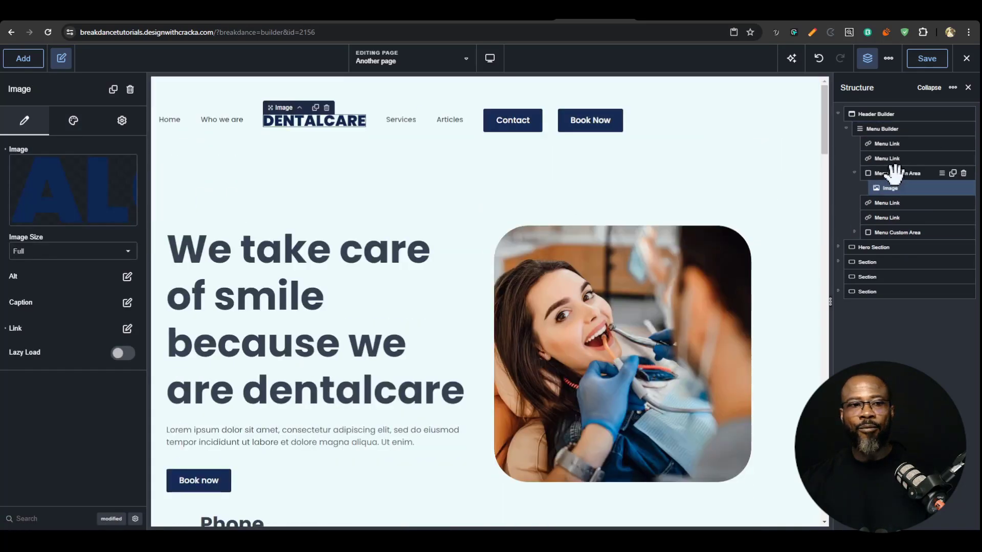
pyautogui.click(895, 173)
pyautogui.click(899, 231)
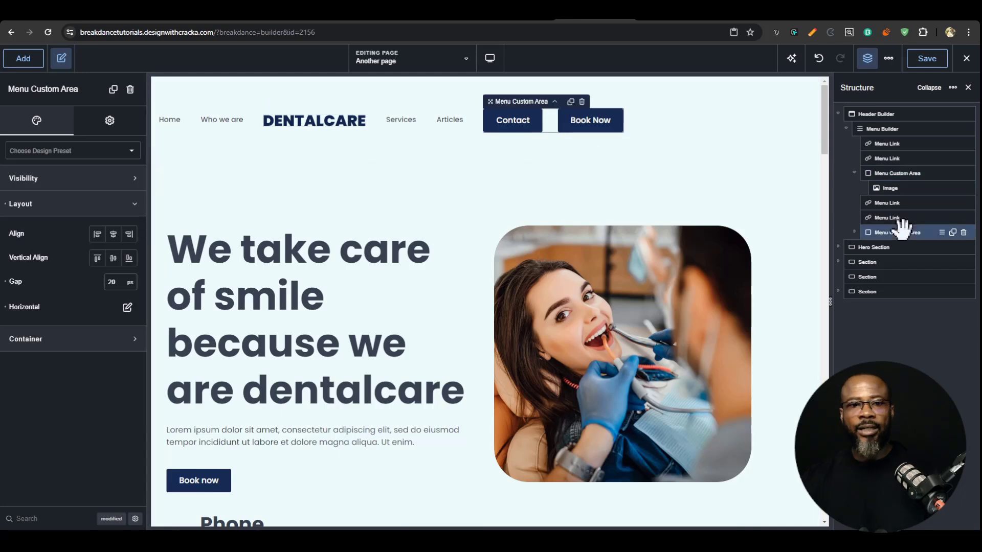
pyautogui.click(963, 233)
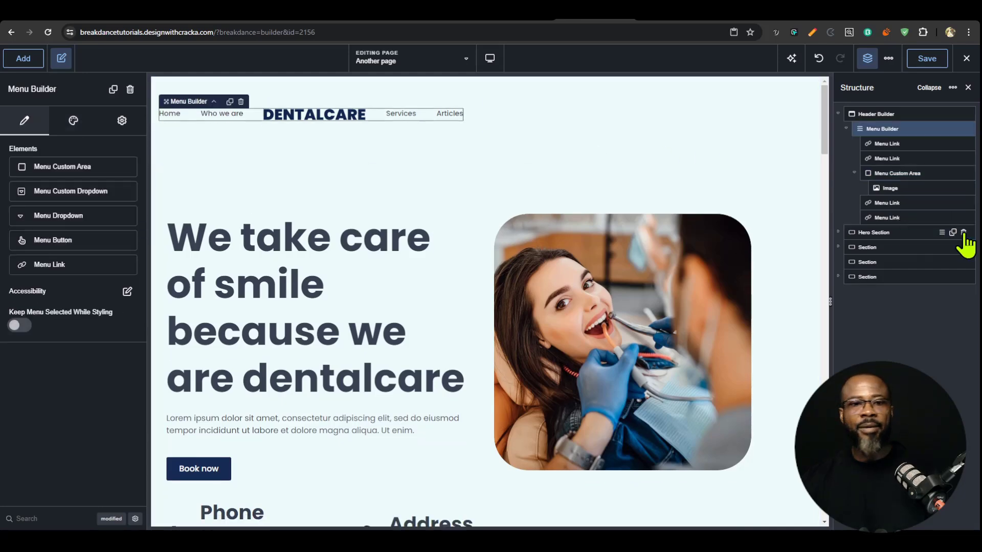
# - Set the Header Builder's layout to stack vertically at Desktop
pyautogui.click(896, 114)
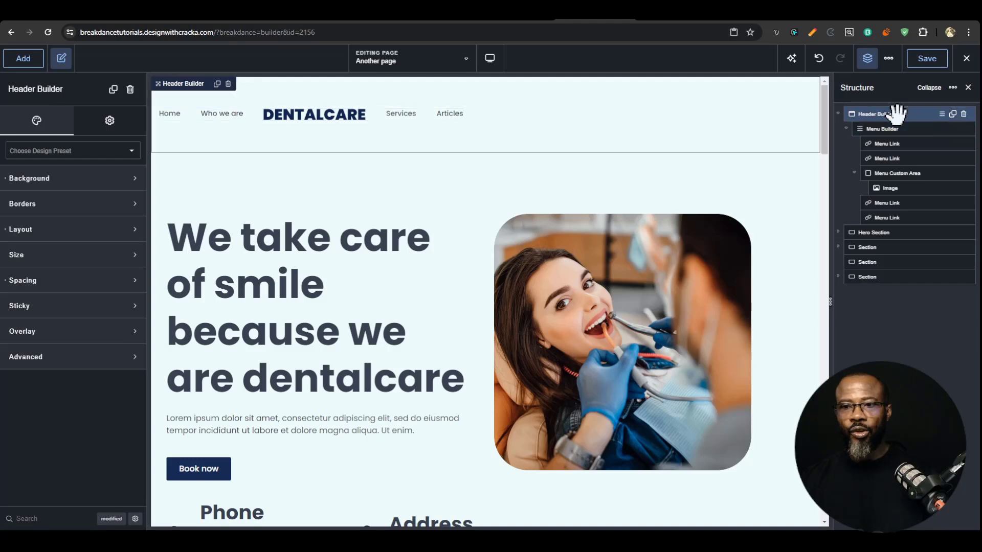
pyautogui.click(91, 230)
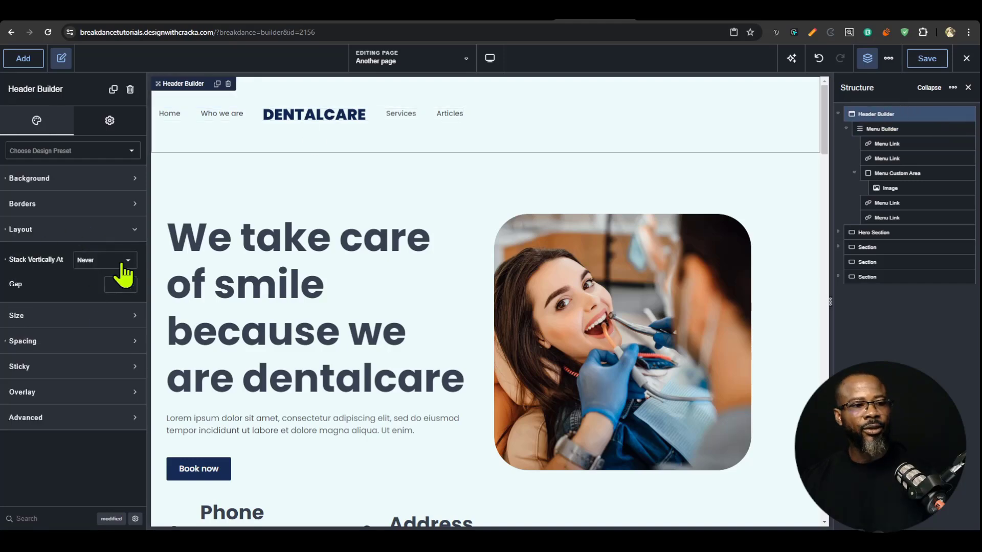
pyautogui.click(94, 261)
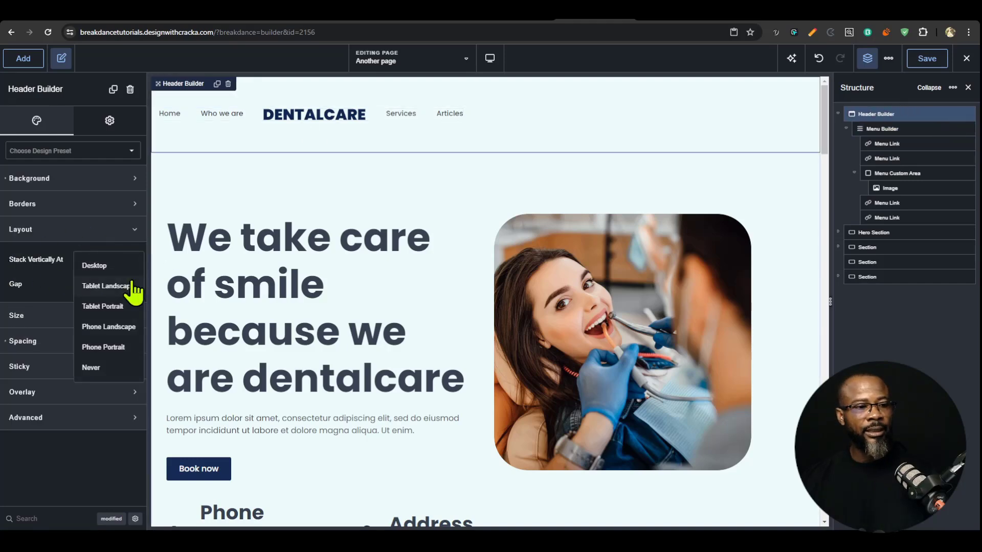
pyautogui.click(107, 262)
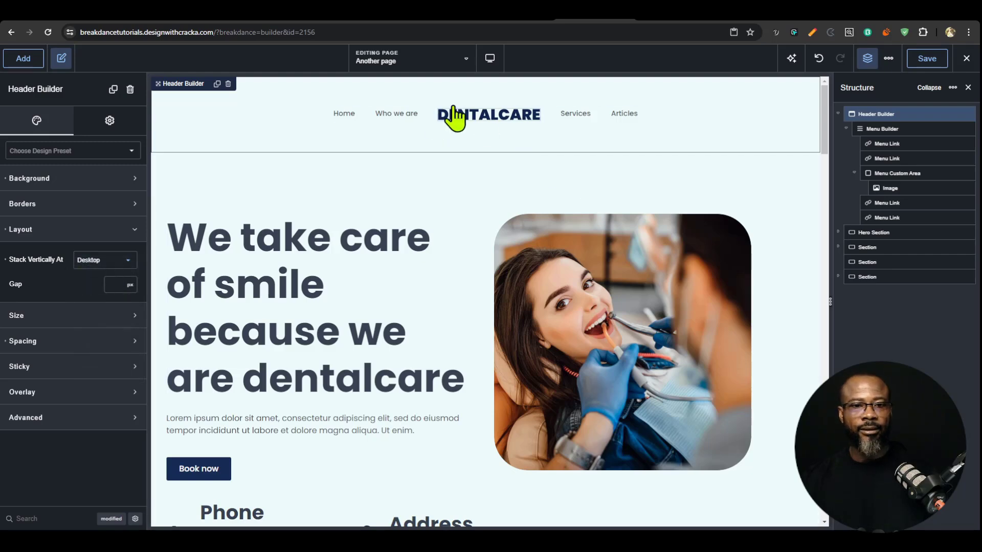
# - Duplicate the header's Menu Builder and delete one of the two copies
pyautogui.click(850, 131)
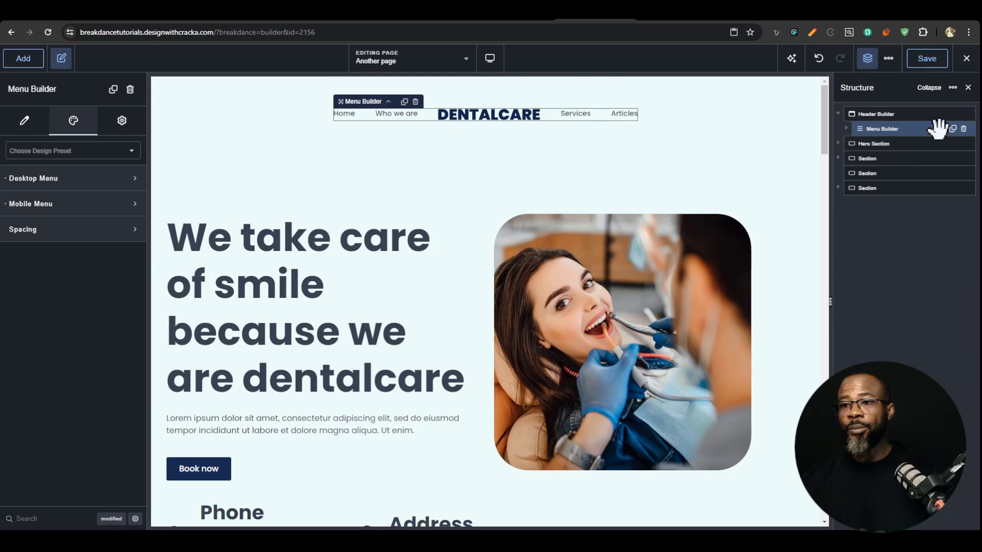
pyautogui.click(953, 129)
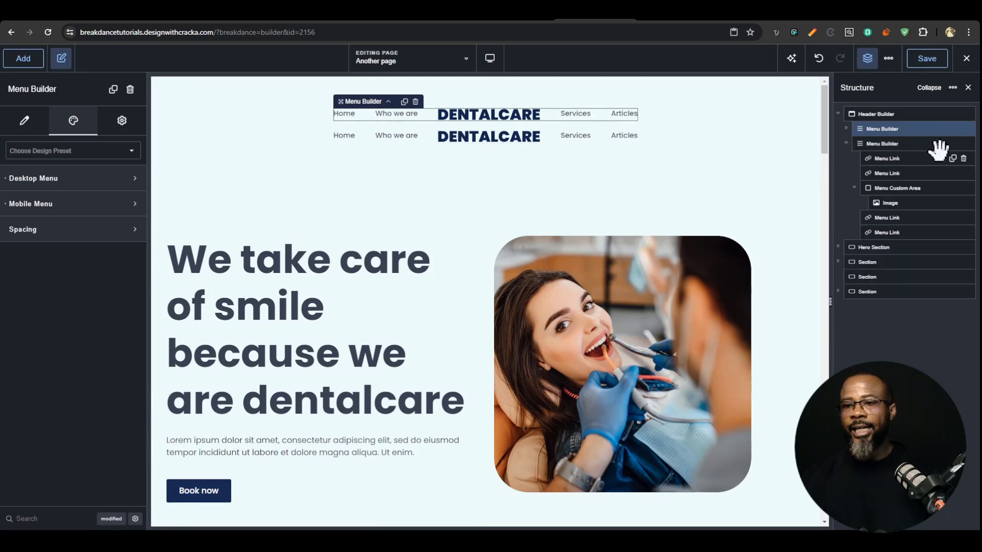
pyautogui.click(964, 144)
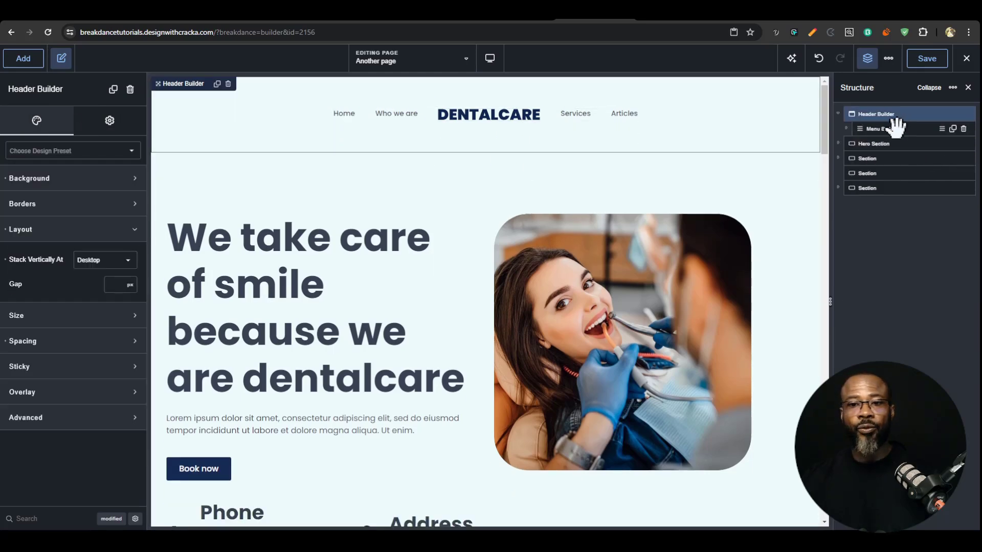
# - Preview the header at Tablet Portrait with its mobile menu opened, and at Tablet Landscape
pyautogui.click(877, 129)
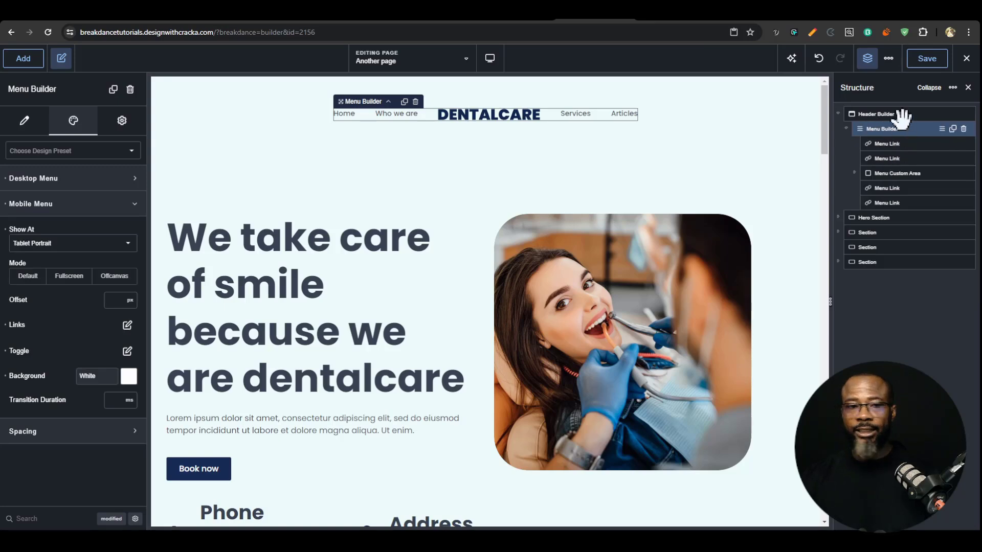
pyautogui.click(892, 174)
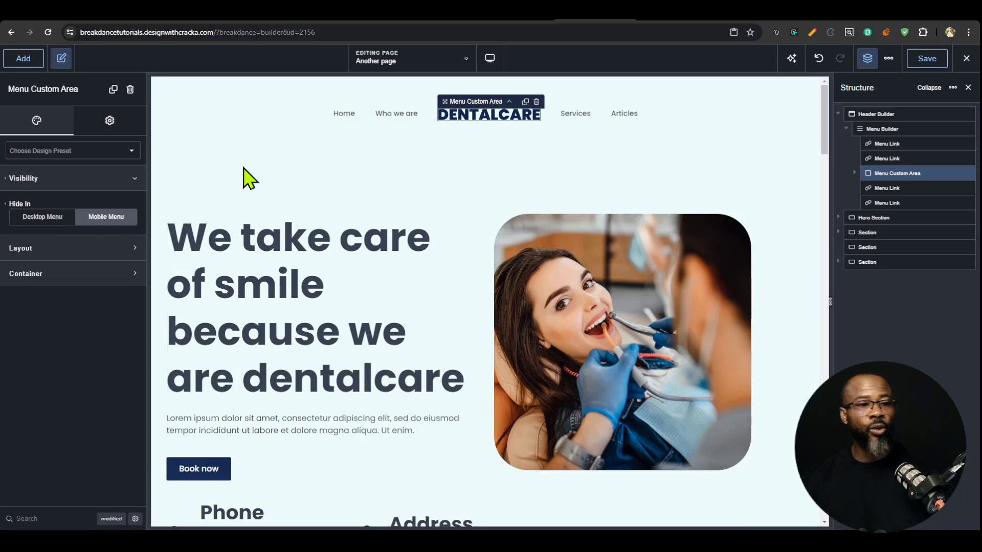
pyautogui.click(489, 59)
pyautogui.click(548, 145)
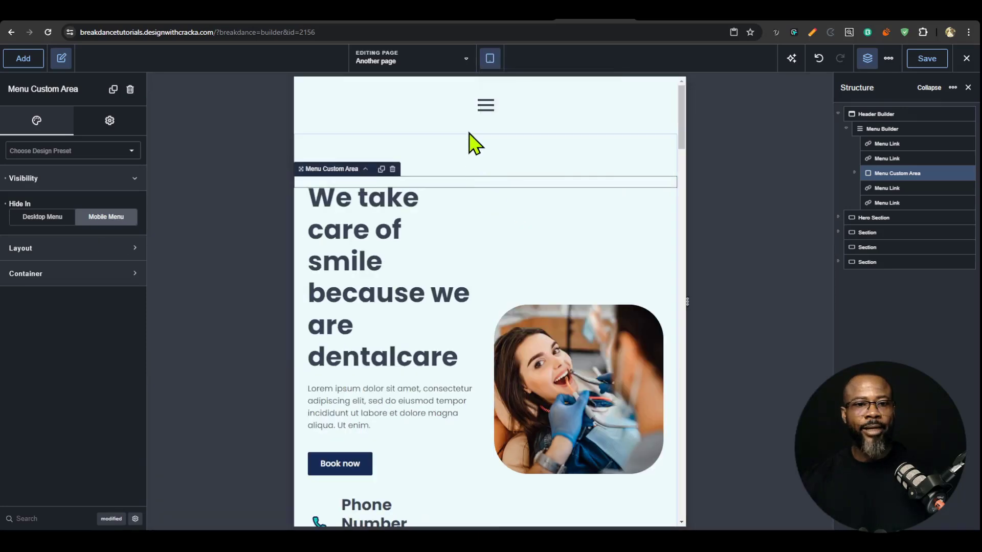
pyautogui.click(486, 105)
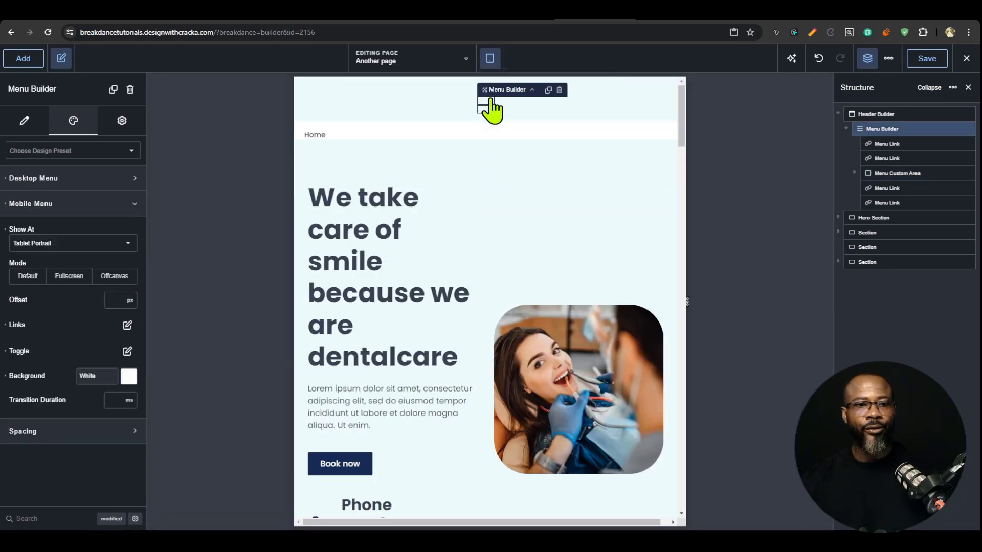
pyautogui.click(490, 59)
pyautogui.click(530, 122)
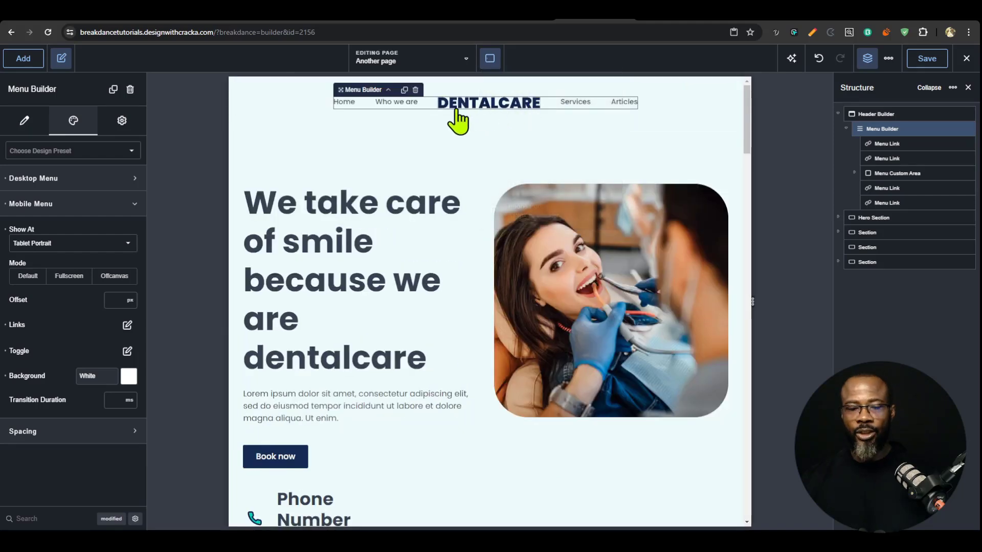
# - Copy the logo image from the Menu Custom Area and place the copy in the Header Builder above the Menu Builder
pyautogui.click(862, 170)
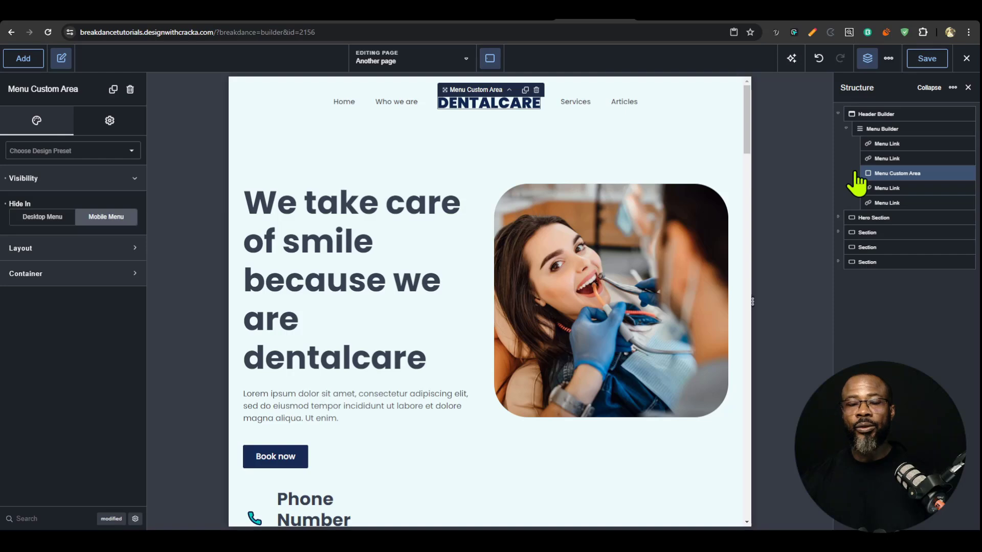
pyautogui.click(855, 174)
pyautogui.click(887, 187)
pyautogui.hotkey('ctrl', 'c')
pyautogui.click(903, 113)
pyautogui.hotkey('ctrl', 'v')
pyautogui.moveTo(868, 231); pyautogui.dragTo(869, 125)
pyautogui.click(868, 144)
pyautogui.click(884, 129)
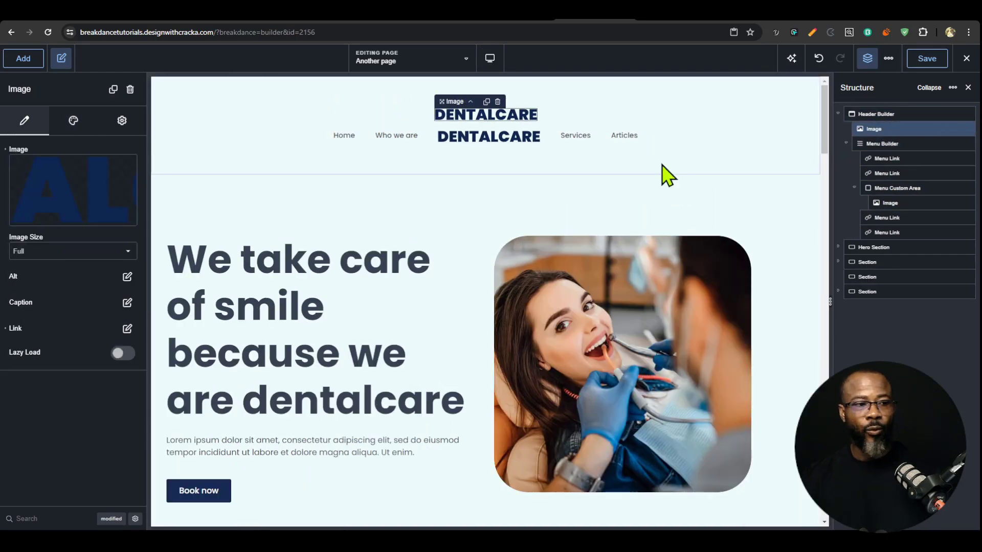
# - Hide the copied logo image on the Desktop, Tablet Landscape and Tablet Portrait breakpoints
pyautogui.click(122, 123)
pyautogui.click(97, 147)
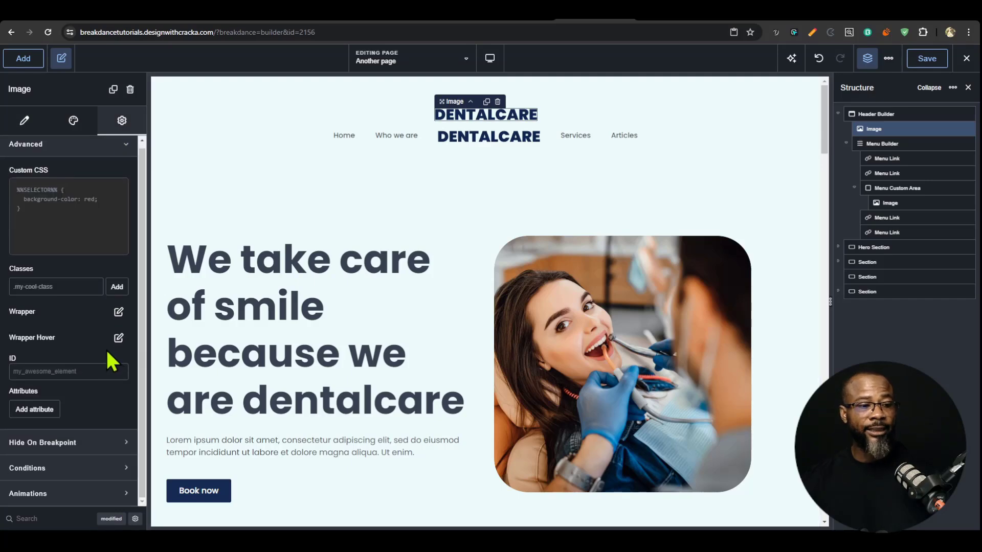
pyautogui.click(95, 444)
pyautogui.scroll(-2, 88, 445)
pyautogui.click(100, 404)
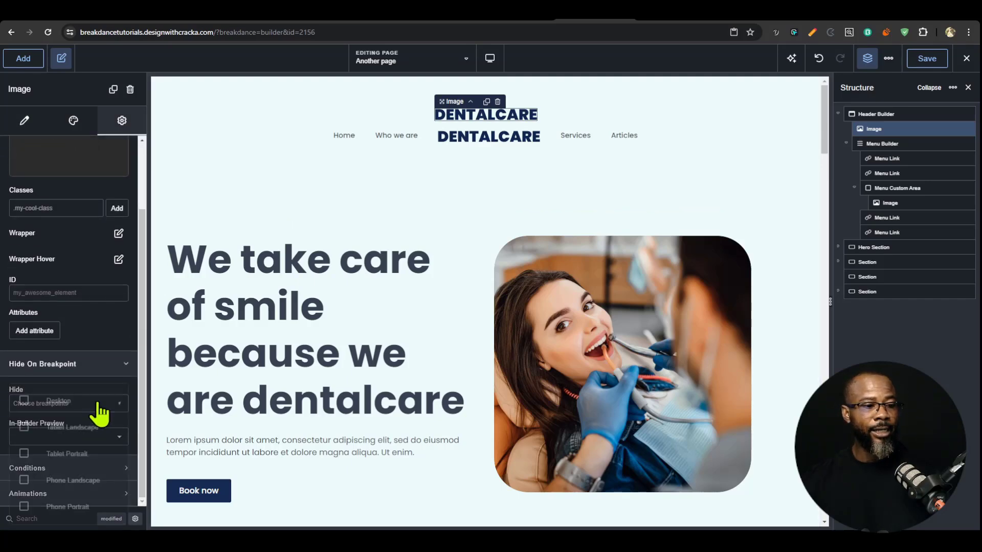
pyautogui.click(69, 401)
pyautogui.click(82, 428)
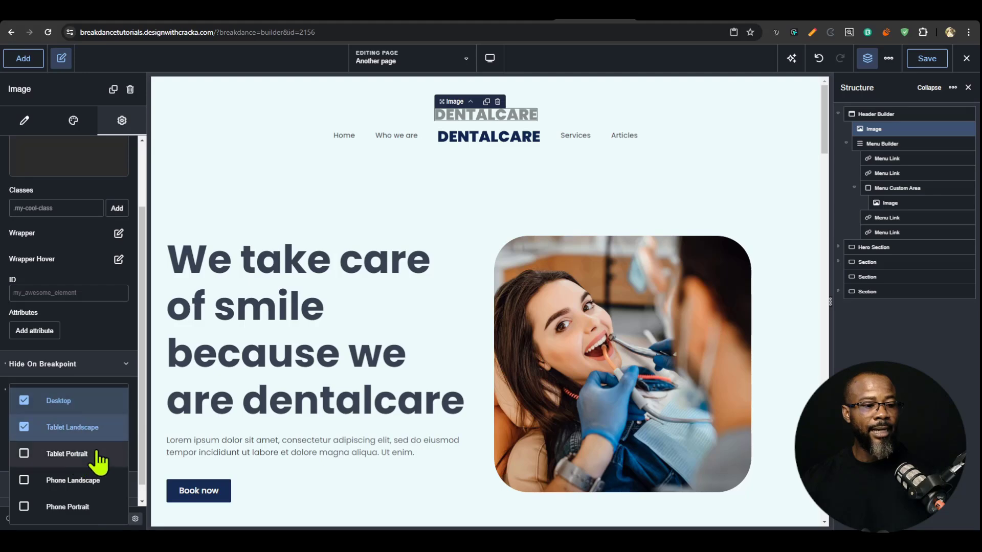
pyautogui.click(82, 454)
# - Preview the page at Tablet Portrait and remove that breakpoint from the copied logo's hide settings
pyautogui.click(490, 58)
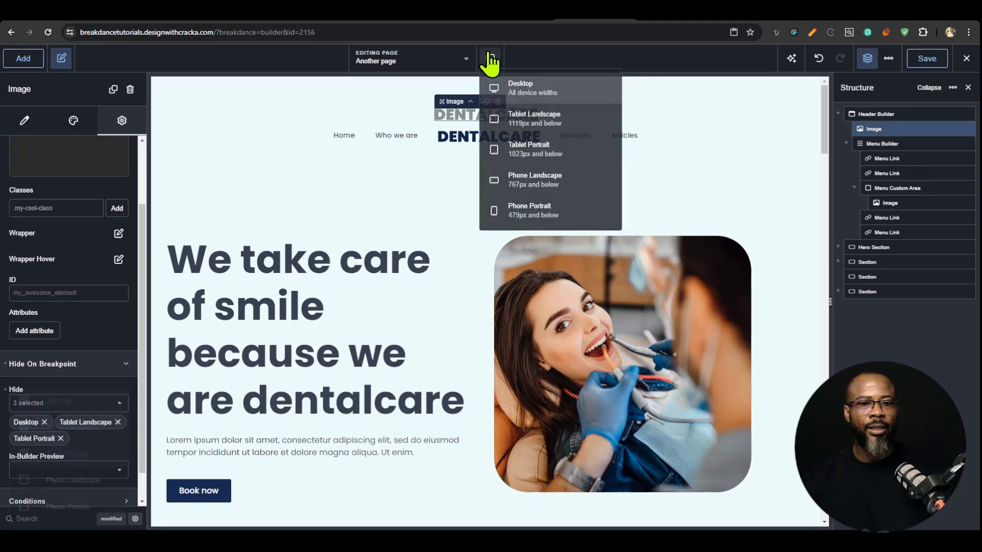
pyautogui.click(535, 149)
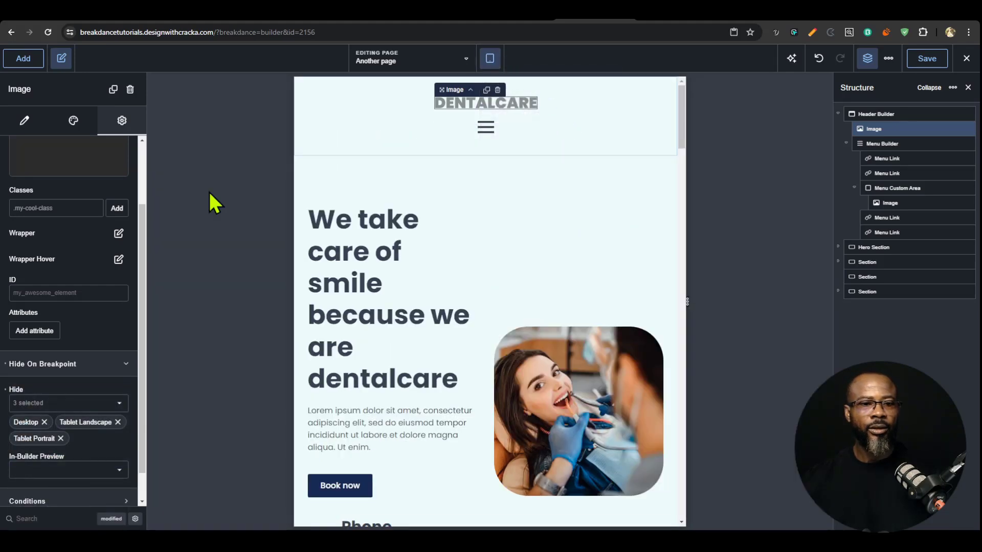
pyautogui.click(61, 438)
# - Check the header at Tablet Landscape and Tablet Portrait, including opening and closing the mobile menu
pyautogui.click(492, 59)
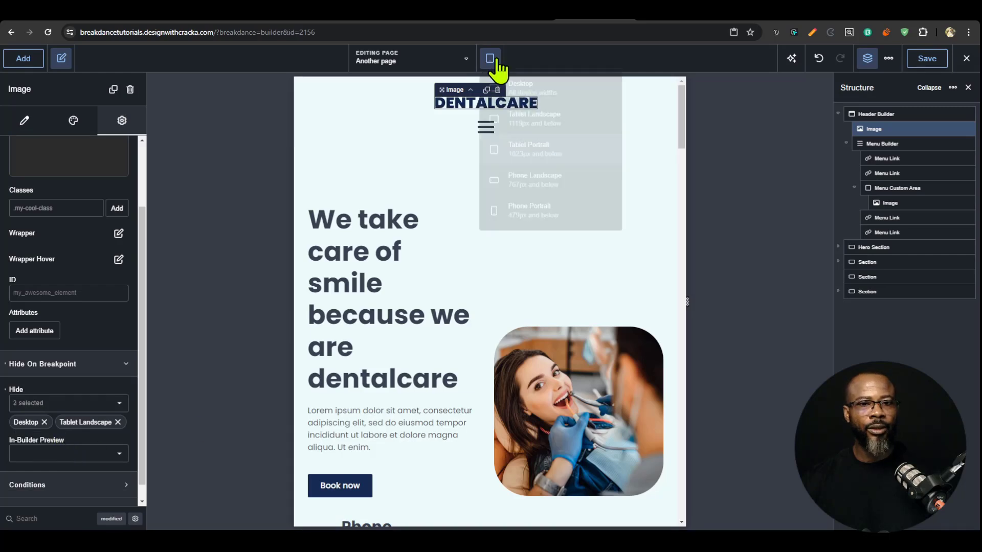
pyautogui.click(583, 123)
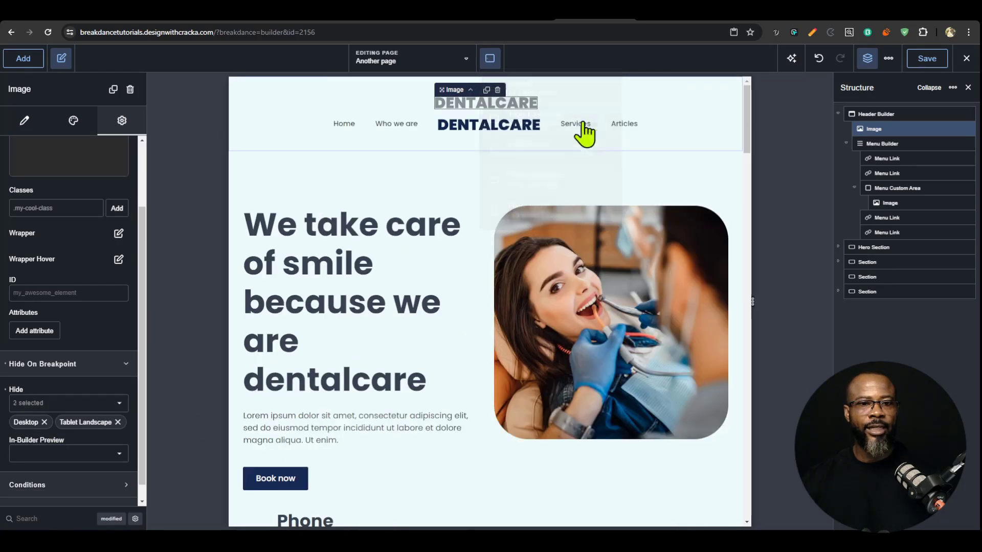
pyautogui.click(489, 58)
pyautogui.click(537, 150)
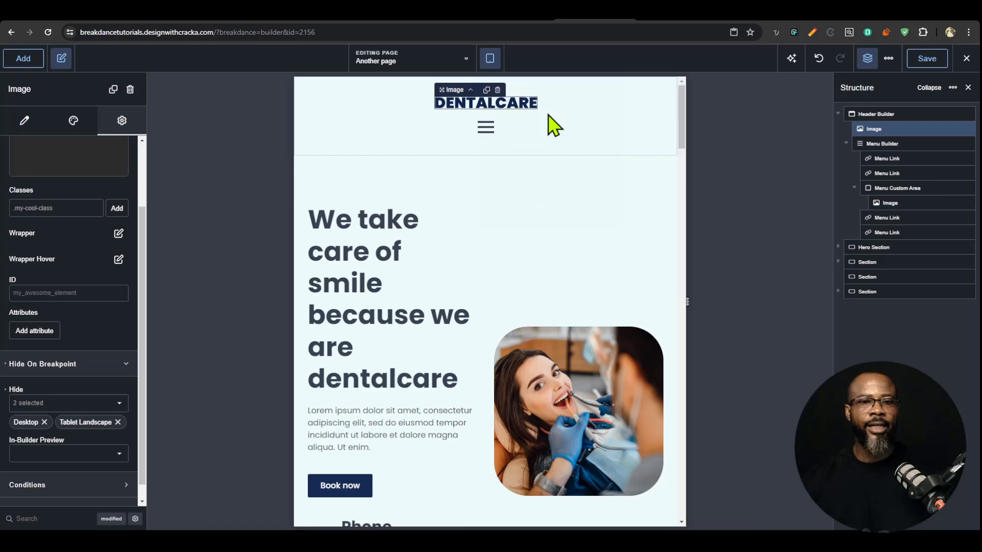
pyautogui.click(486, 129)
pyautogui.click(486, 130)
pyautogui.click(489, 58)
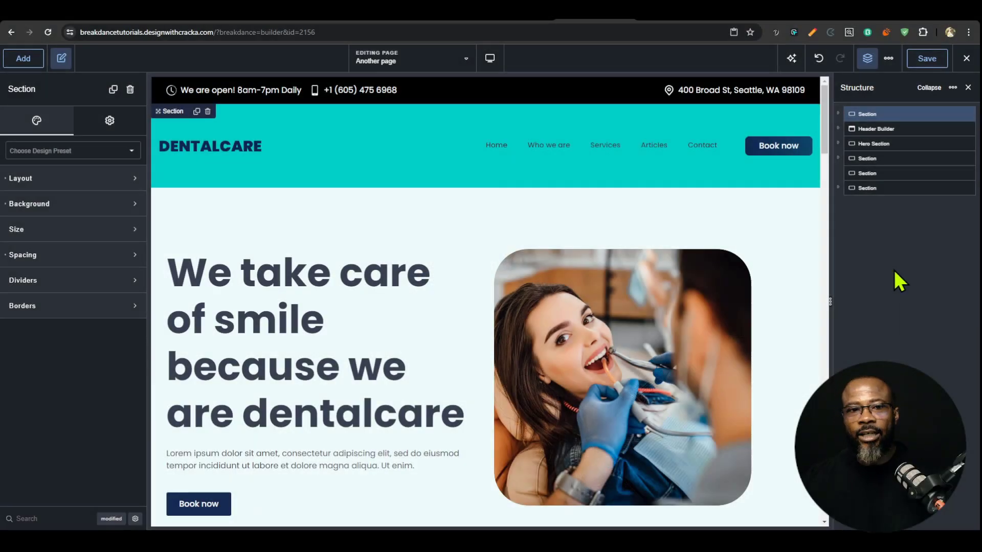
# - Test the Header Builder's sticky setting by repeatedly enabling and disabling it
pyautogui.click(877, 130)
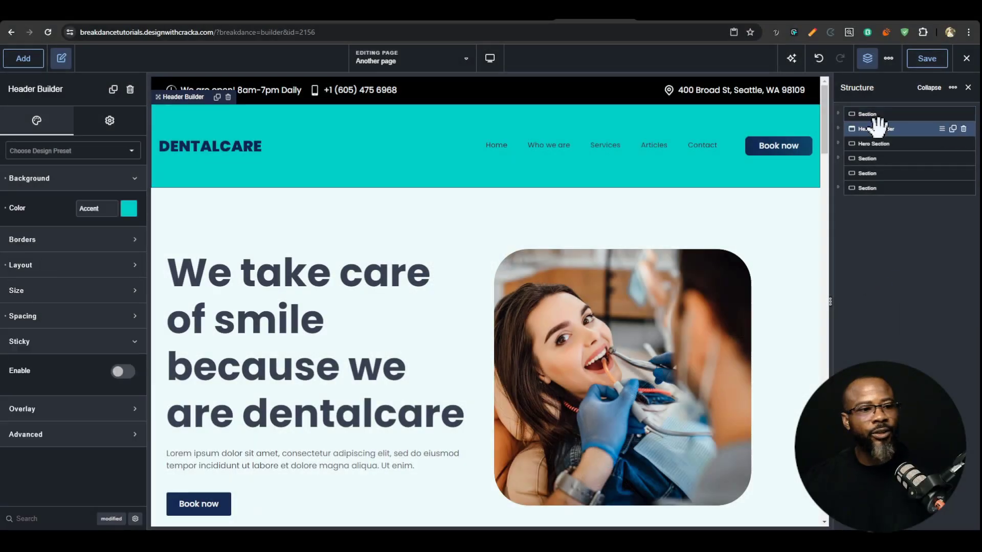
pyautogui.click(123, 371)
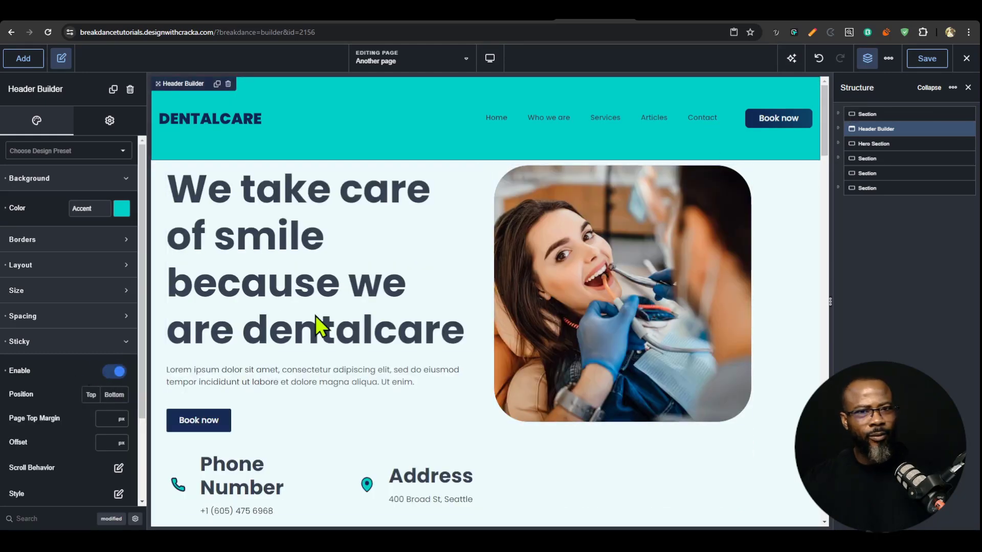
pyautogui.click(120, 373)
pyautogui.click(119, 372)
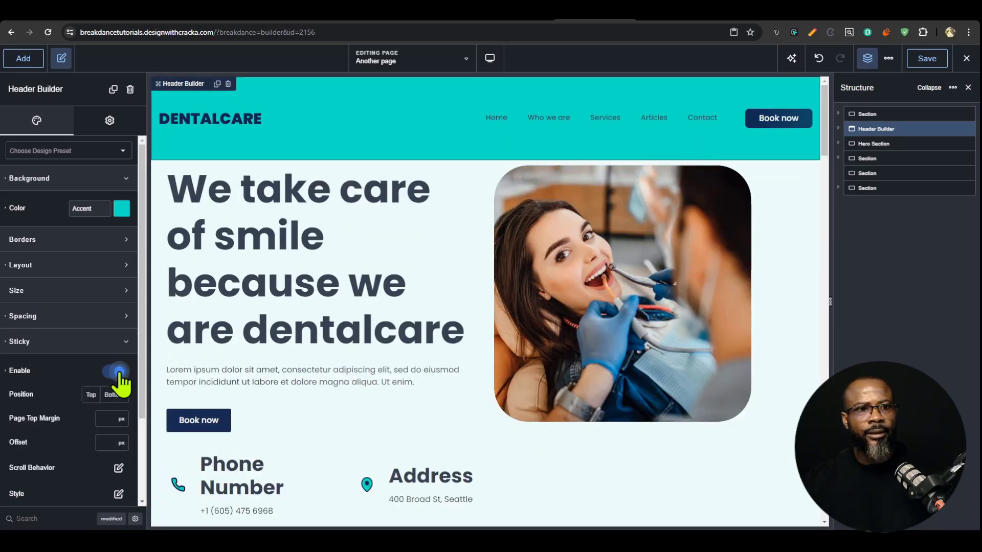
pyautogui.click(120, 373)
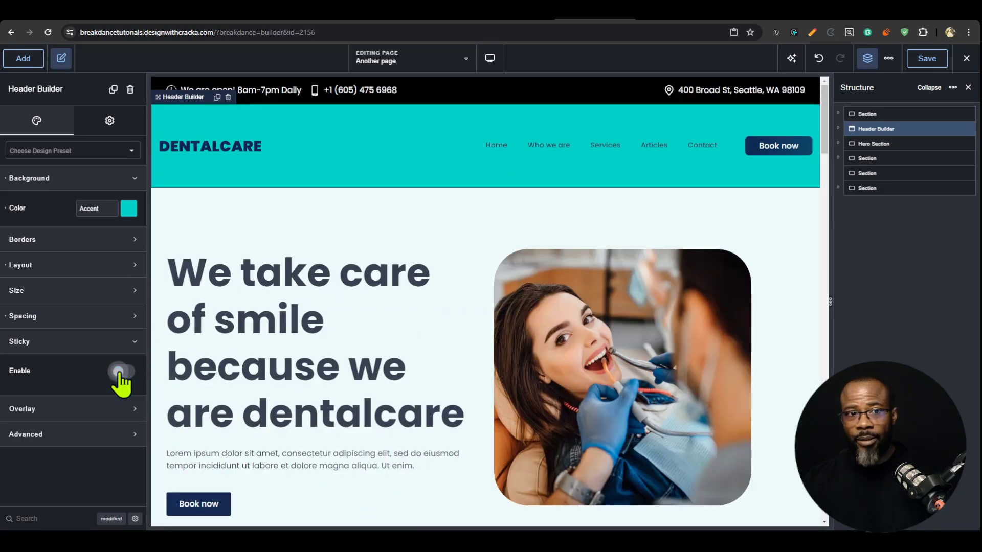
pyautogui.click(120, 372)
pyautogui.click(120, 372)
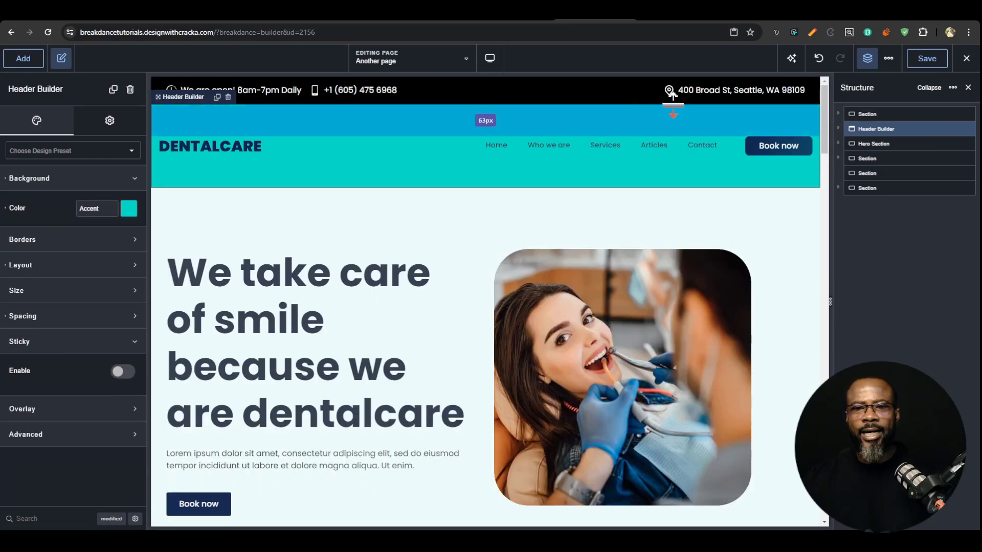
# - Enable sticky positioning on the Header Builder below the black contact bar and set its offset to 65 px
pyautogui.click(522, 88)
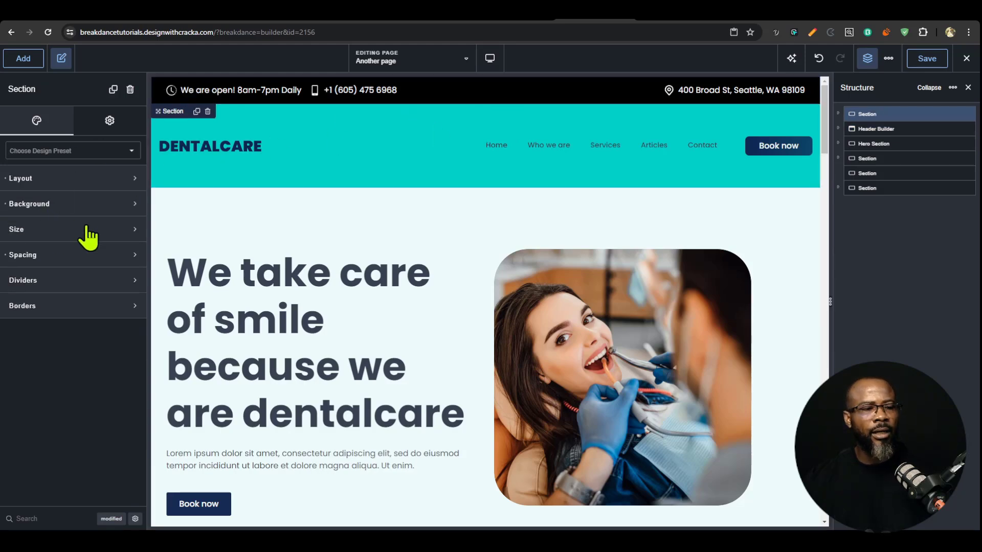
pyautogui.click(614, 95)
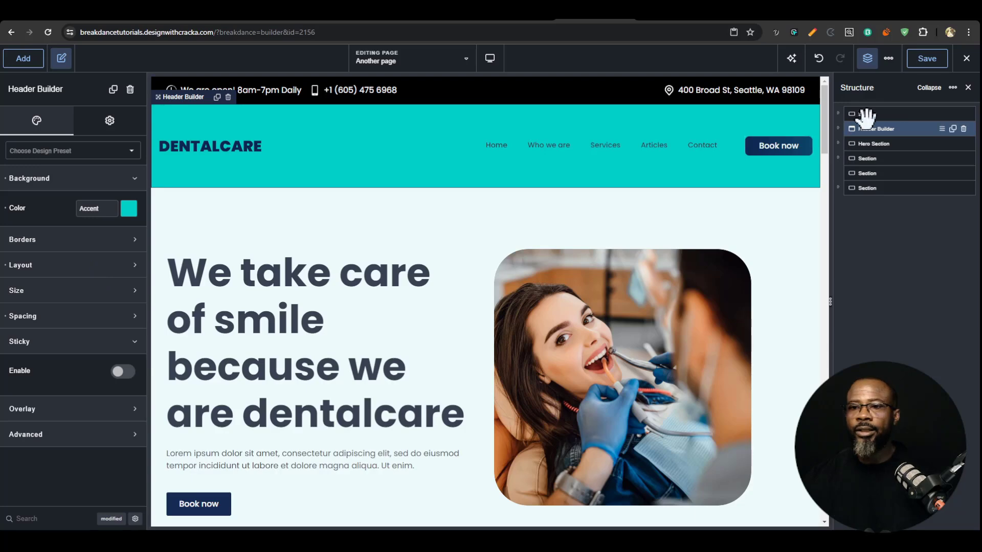
pyautogui.click(116, 348)
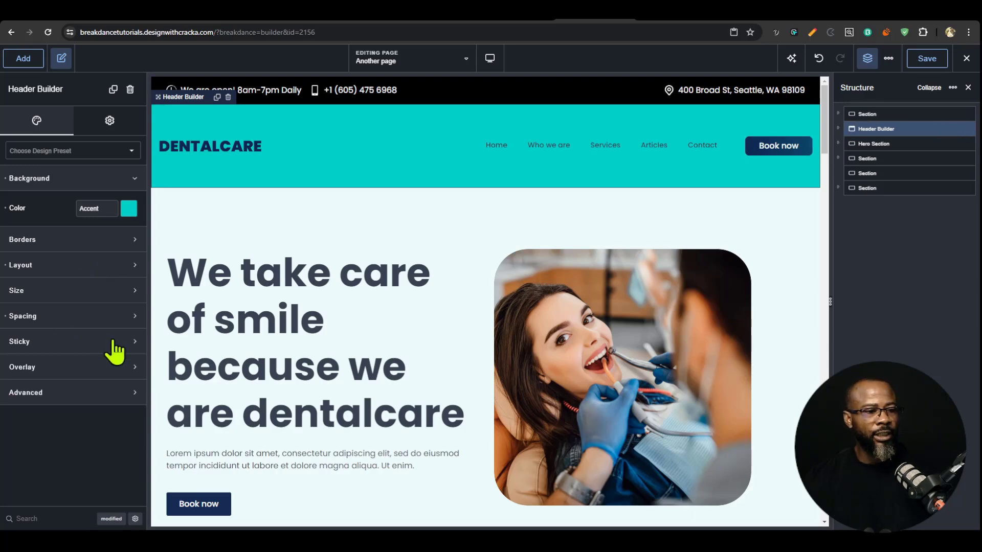
pyautogui.click(130, 349)
pyautogui.click(122, 372)
pyautogui.scroll(-2, 76, 364)
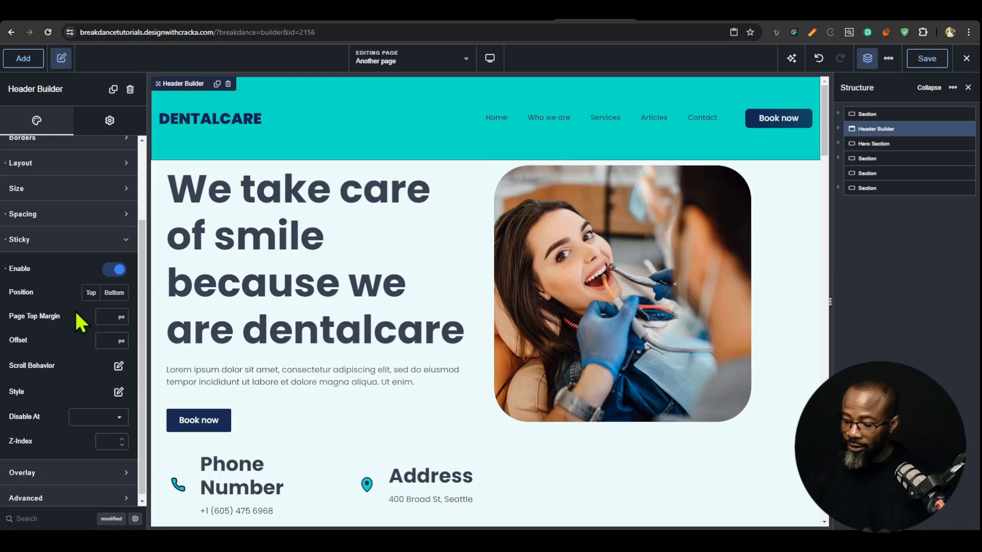
pyautogui.write('65')
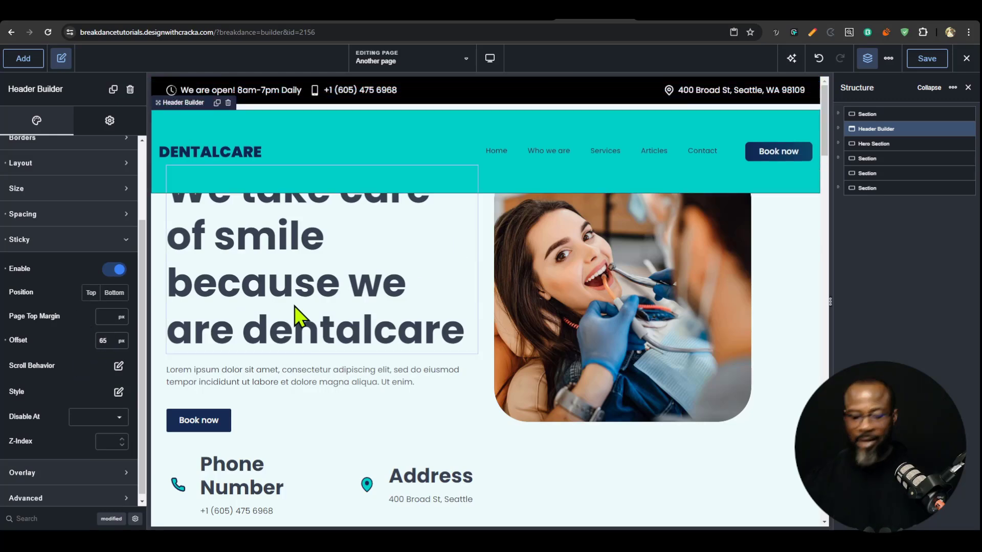
# - Reduce the header's sticky offset to 55 px and finally to 52 px
pyautogui.press('BackSpace')
pyautogui.press('BackSpace')
pyautogui.write('55')
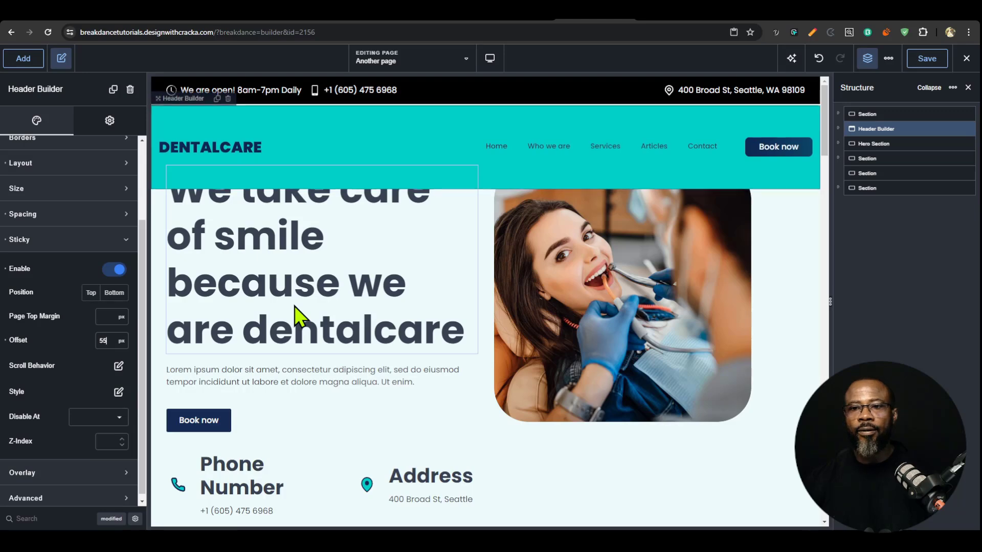
pyautogui.press('BackSpace')
pyautogui.write('2')
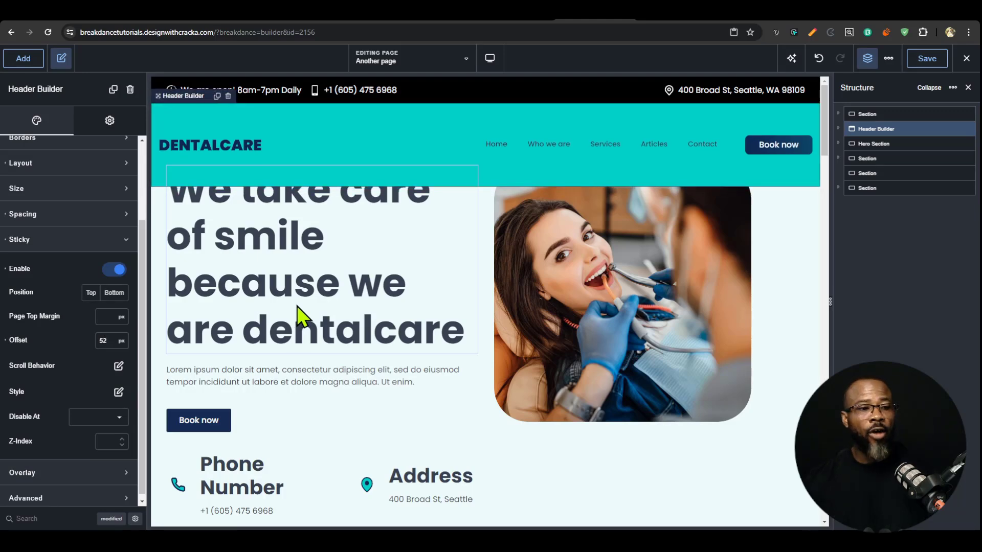
# - Disable and re-enable the Header Builder's sticky setting, and check how the header behaves while the page scrolls
pyautogui.click(114, 270)
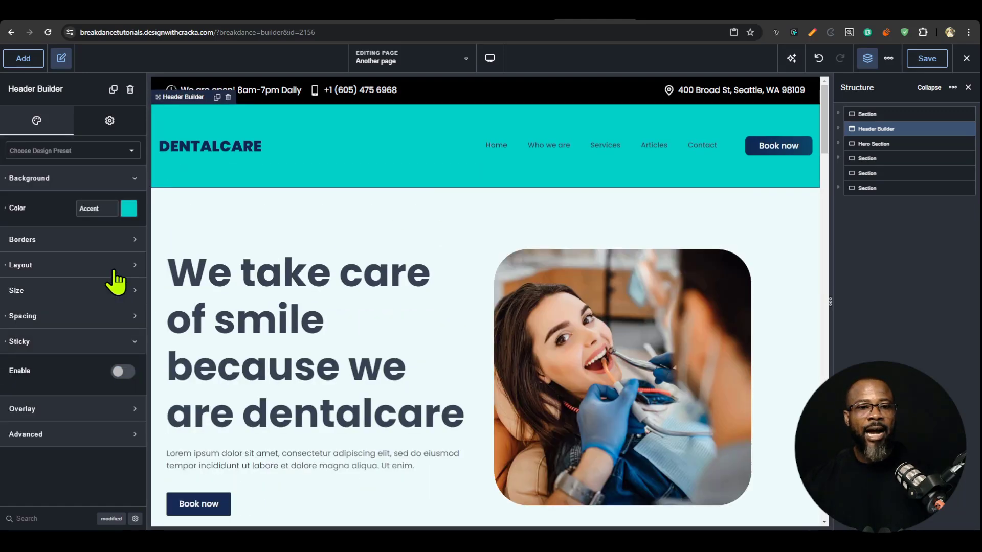
pyautogui.click(116, 271)
pyautogui.click(114, 271)
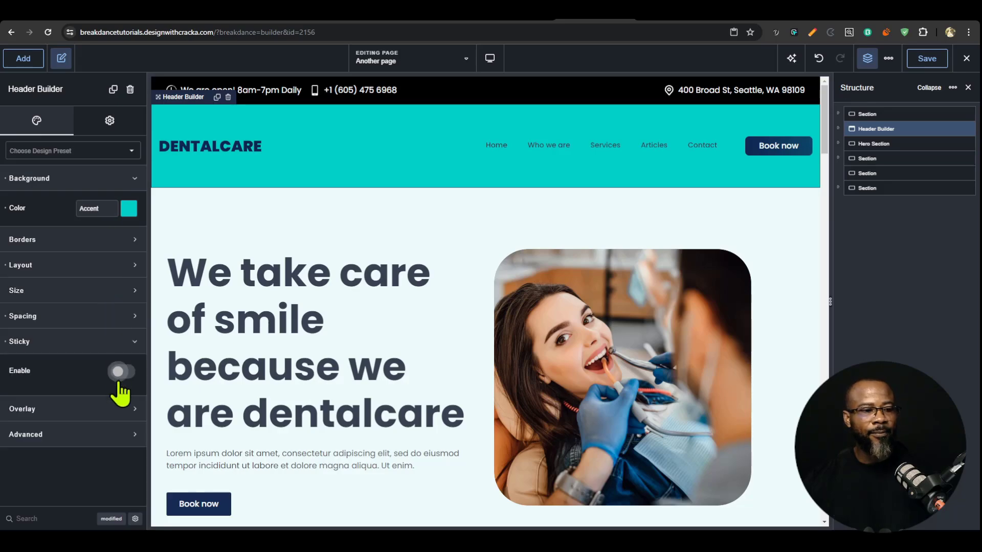
pyautogui.click(115, 372)
pyautogui.scroll(-3, 603, 154)
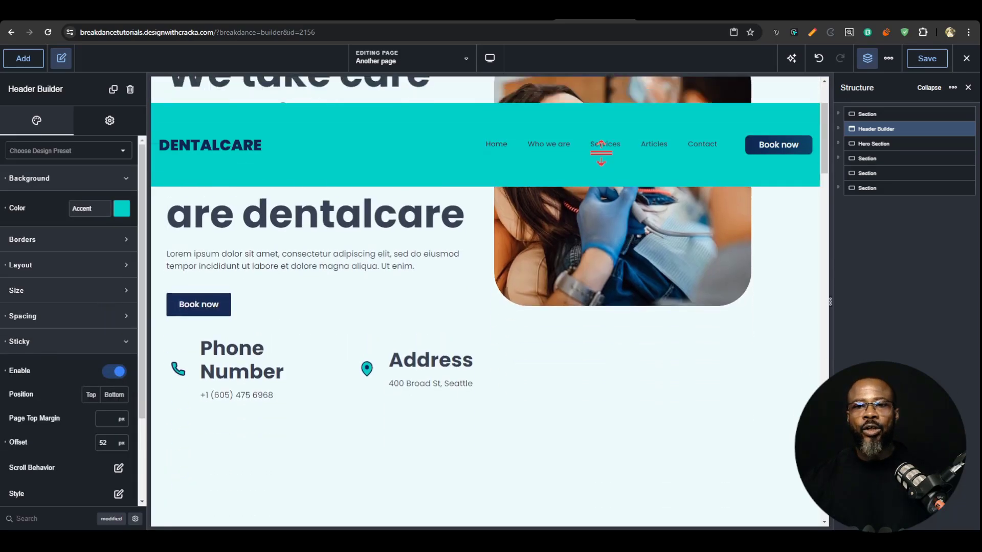
pyautogui.scroll(3, 603, 155)
pyautogui.scroll(-4, 606, 159)
pyautogui.scroll(4, 606, 158)
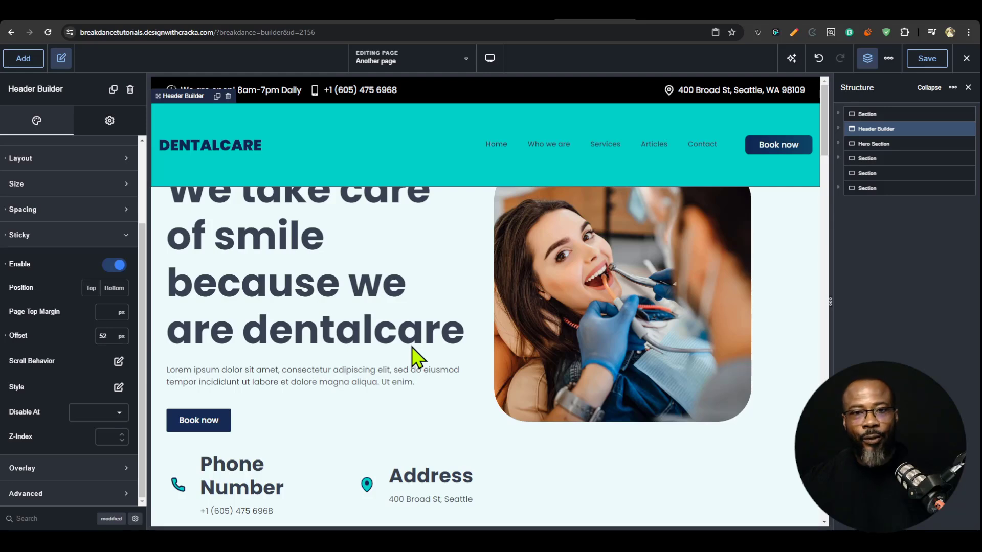
# - Set the sticky header's Offset After Scroll to 0 px and test the header while the page scrolls
pyautogui.click(119, 362)
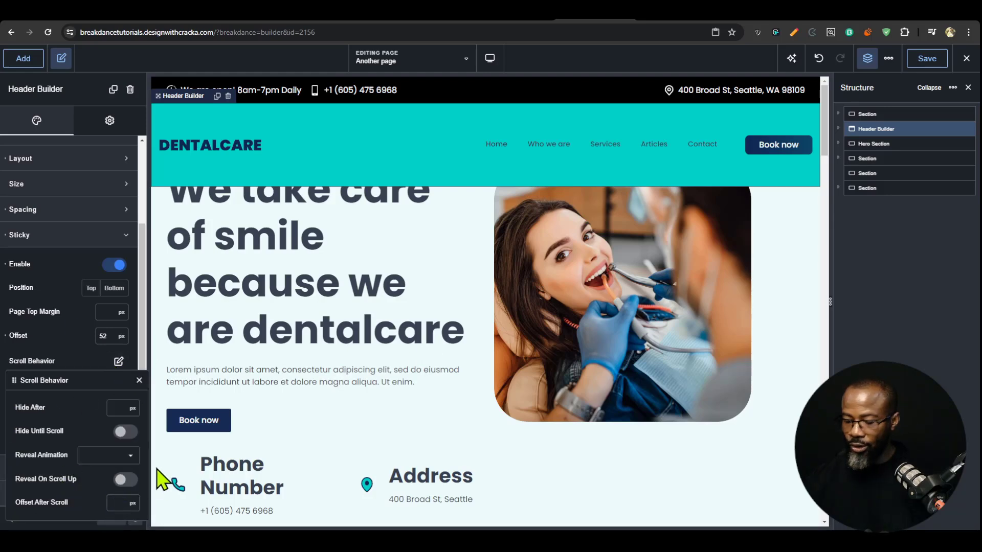
pyautogui.scroll(-4, 325, 279)
pyautogui.scroll(4, 325, 279)
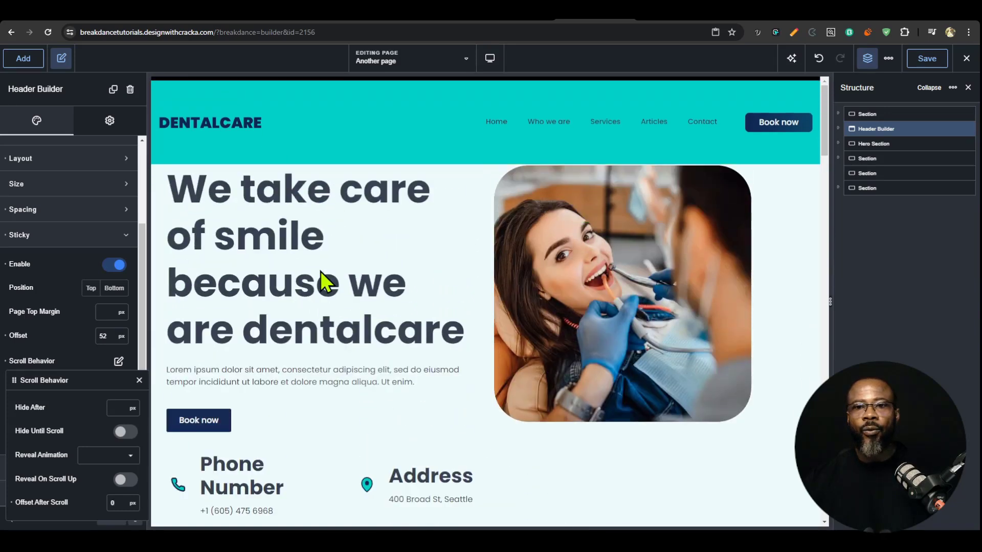
pyautogui.scroll(-3, 320, 271)
pyautogui.scroll(3, 320, 271)
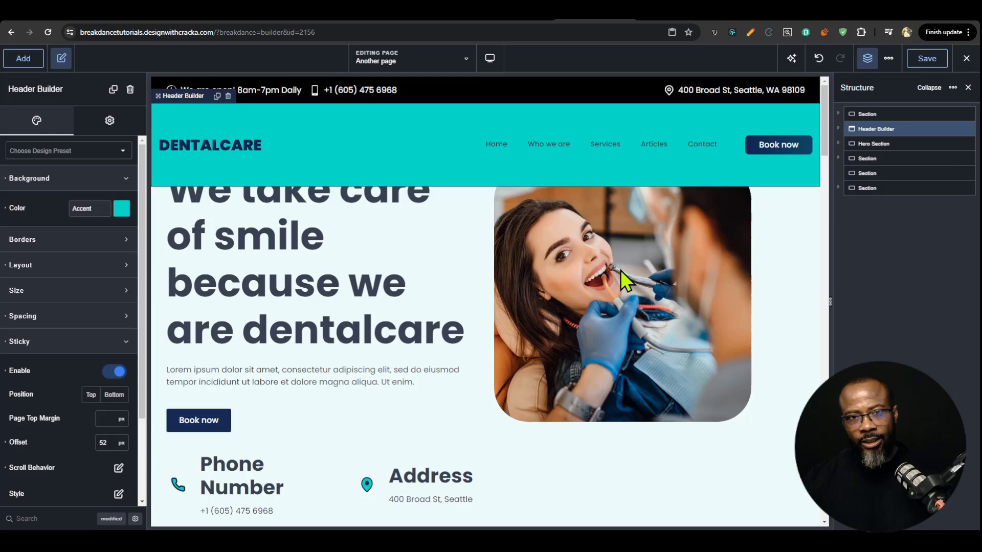
pyautogui.scroll(-1, 621, 270)
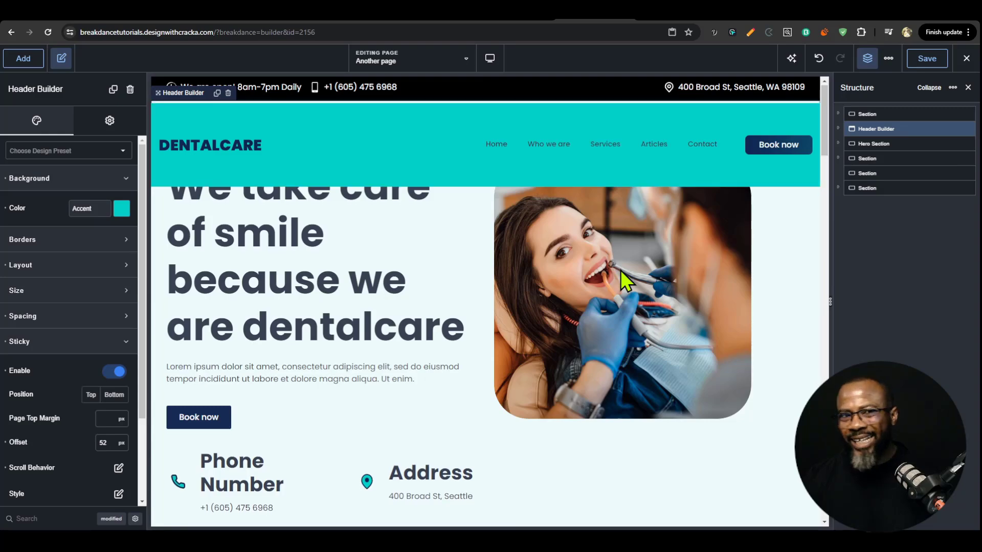
pyautogui.scroll(-4, 620, 271)
pyautogui.scroll(4, 621, 277)
pyautogui.scroll(-4, 622, 277)
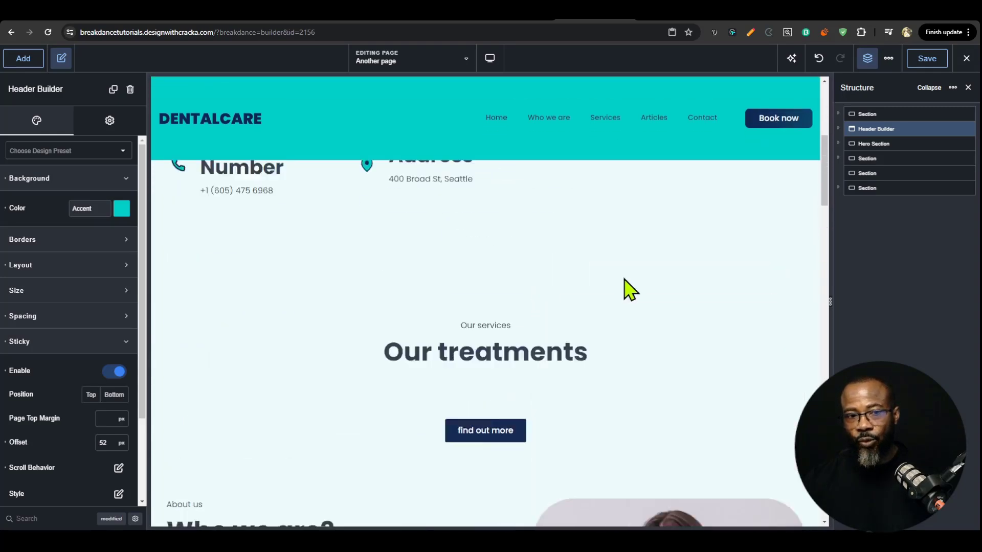
pyautogui.scroll(5, 625, 280)
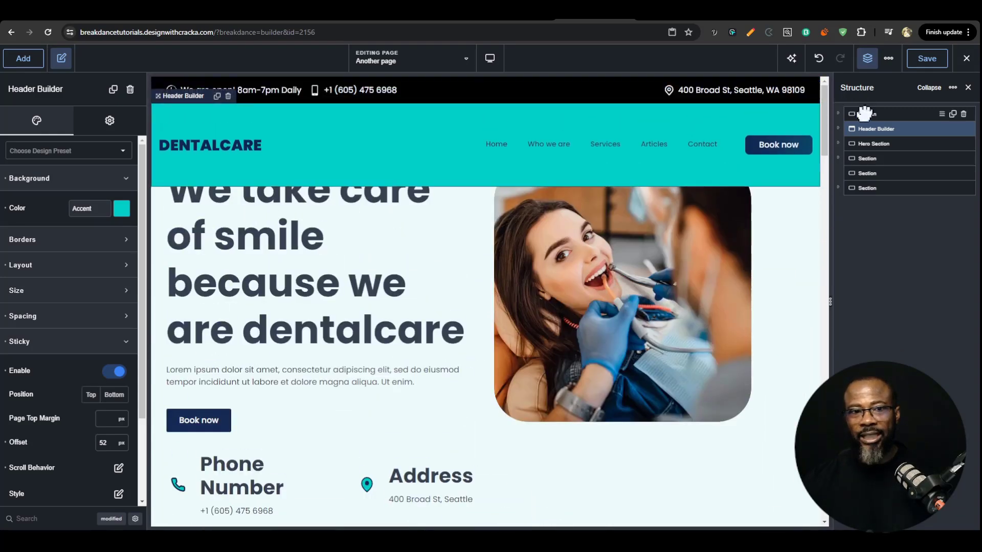
# - Make the black contact bar section above the header sticky with its position set to Top
pyautogui.click(864, 113)
pyautogui.click(119, 323)
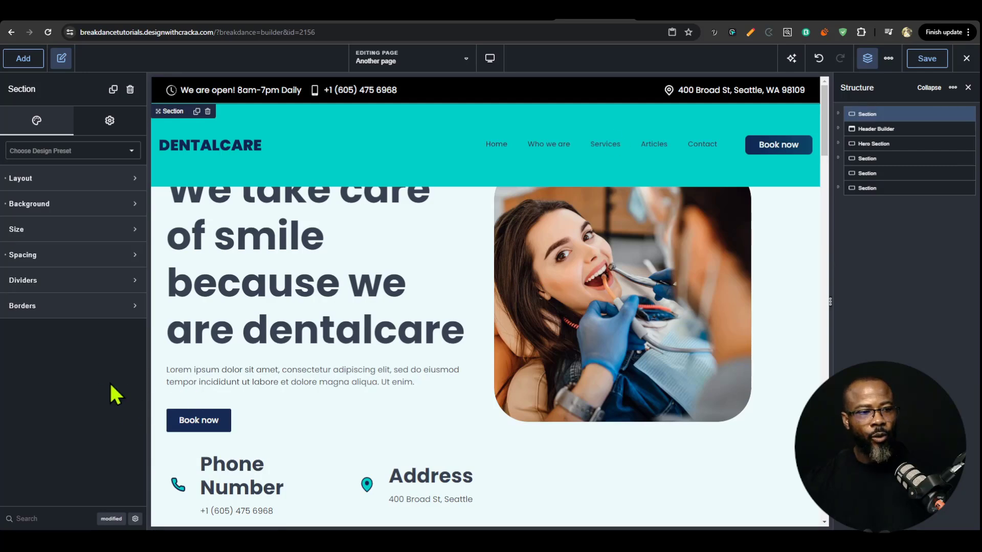
pyautogui.click(110, 121)
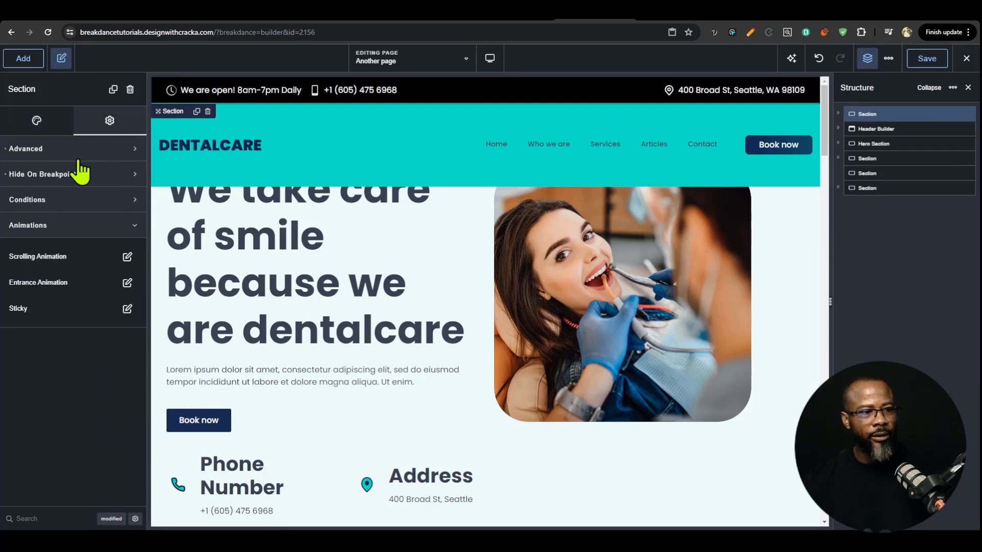
pyautogui.click(124, 313)
pyautogui.click(115, 360)
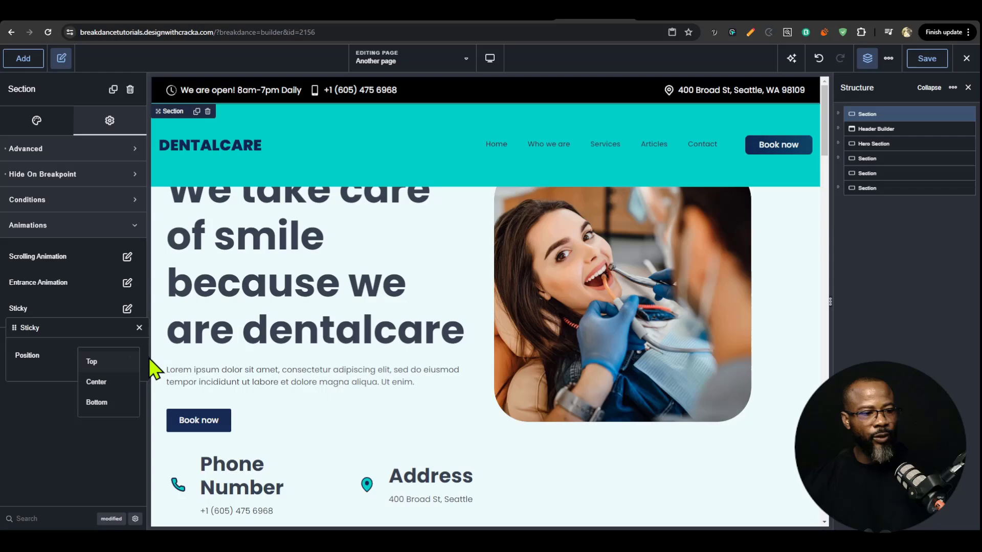
pyautogui.click(92, 361)
# - Examine how the contact bar and the sticky header behave together while the page scrolls
pyautogui.scroll(-5, 689, 279)
pyautogui.scroll(5, 690, 279)
pyautogui.scroll(-5, 690, 279)
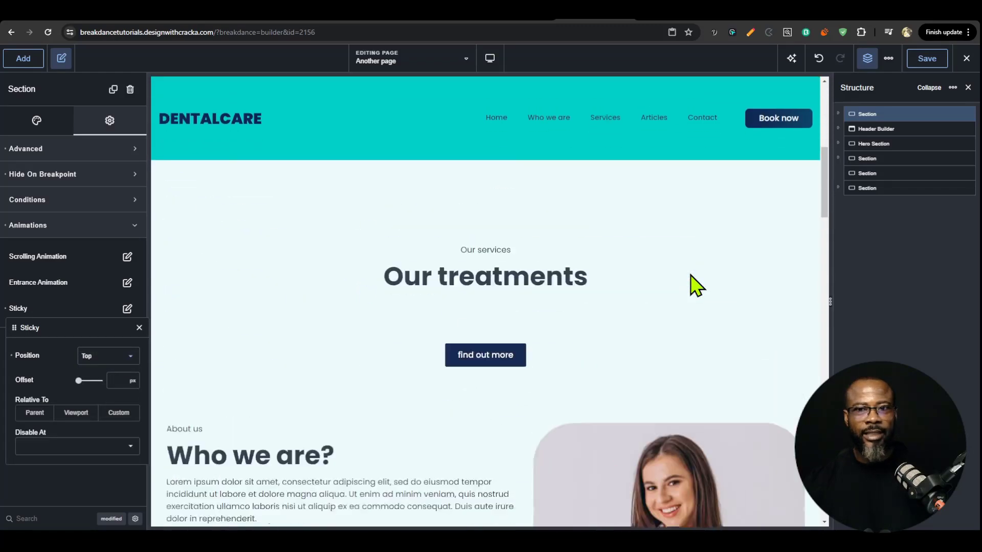
pyautogui.scroll(5, 691, 279)
pyautogui.scroll(-5, 688, 286)
pyautogui.scroll(5, 686, 292)
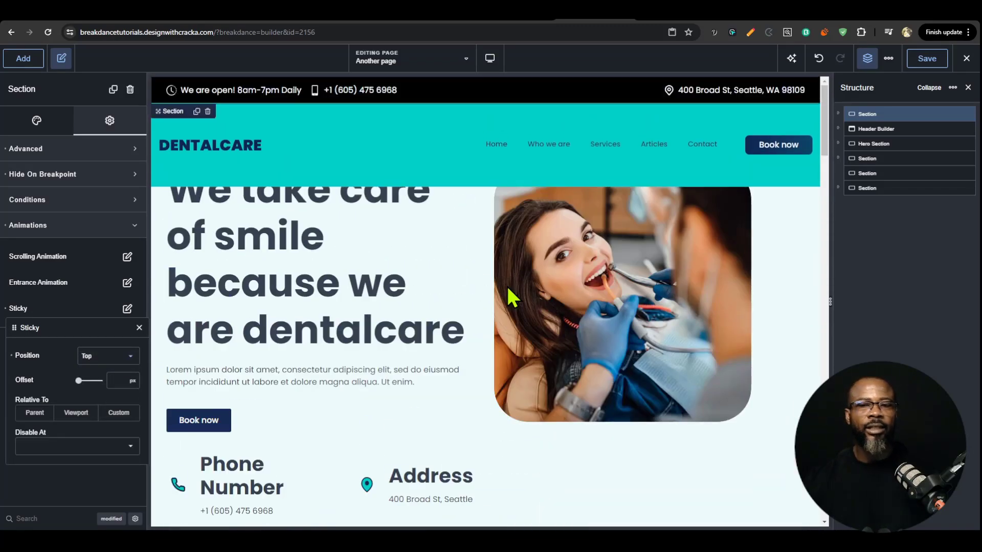
pyautogui.scroll(-5, 516, 298)
pyautogui.scroll(5, 582, 287)
pyautogui.scroll(-3, 584, 287)
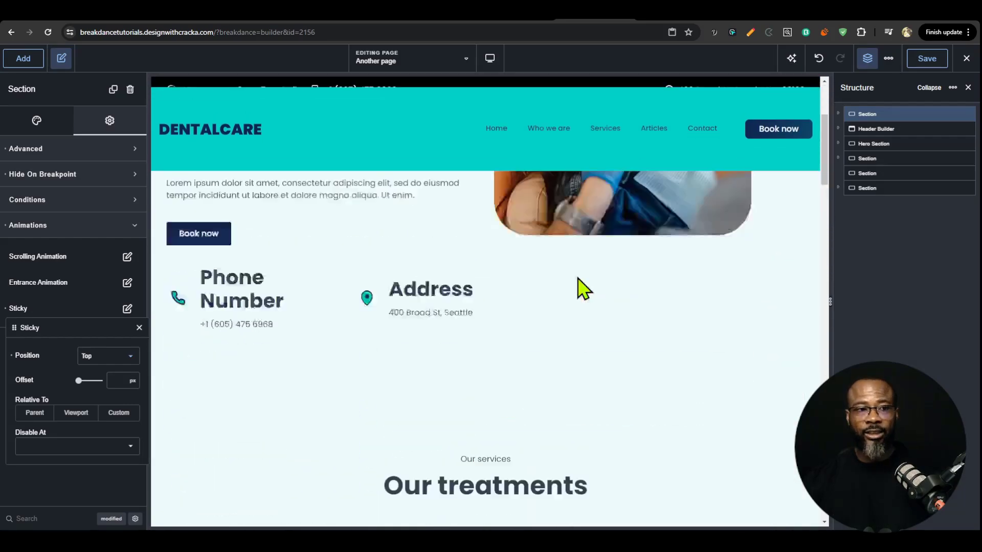
pyautogui.scroll(-5, 580, 281)
pyautogui.scroll(5, 563, 279)
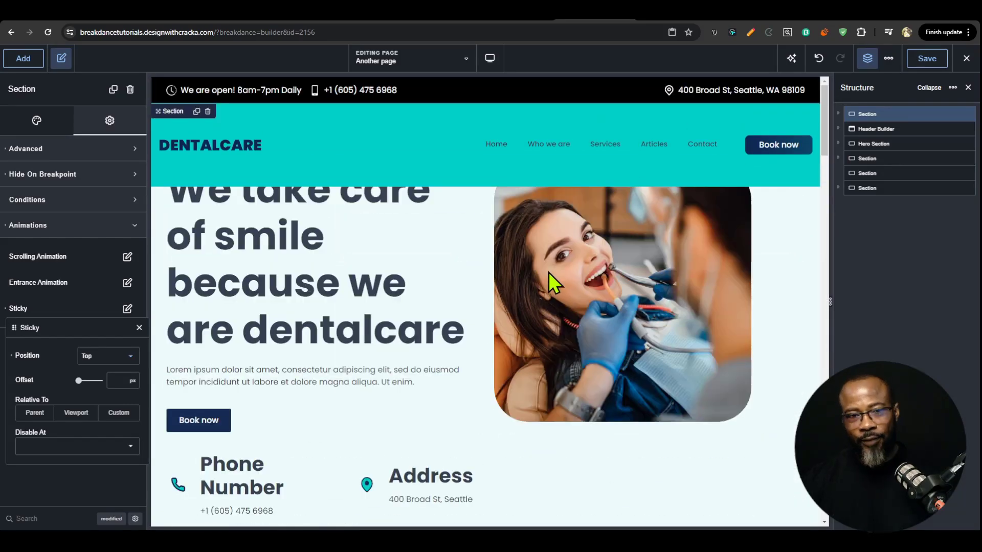
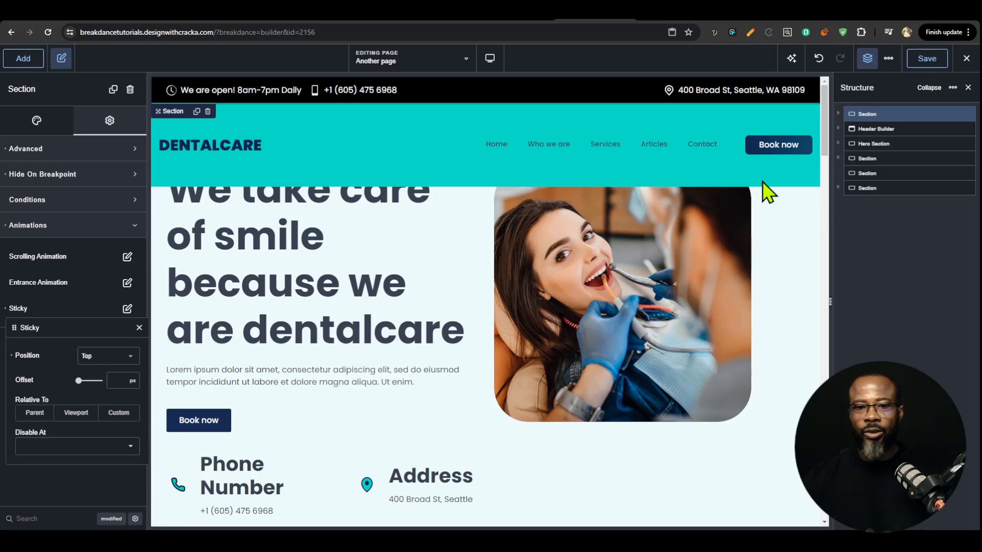
# - Toggle the Header Builder's sticky setting off and on to compare the hero section's position beneath it
pyautogui.click(870, 129)
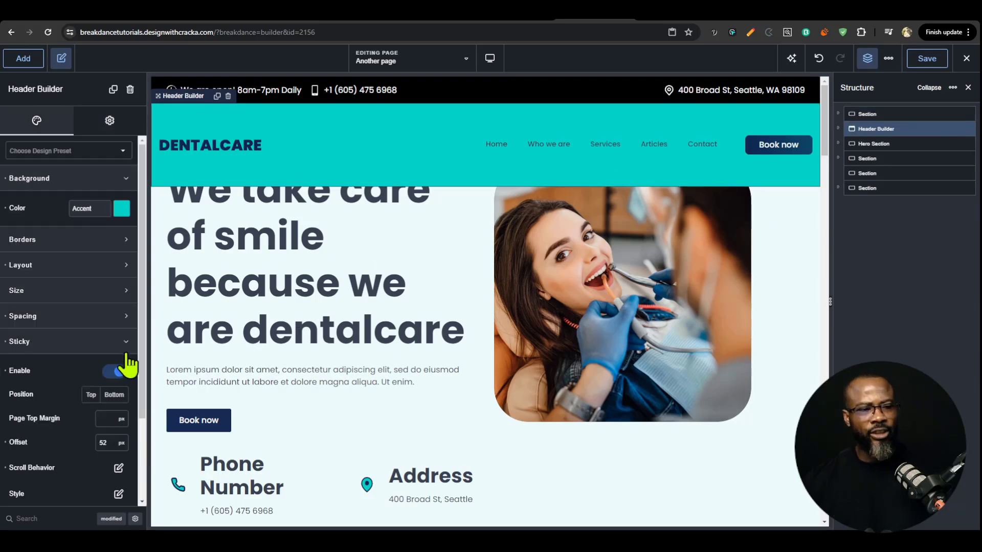
pyautogui.click(119, 372)
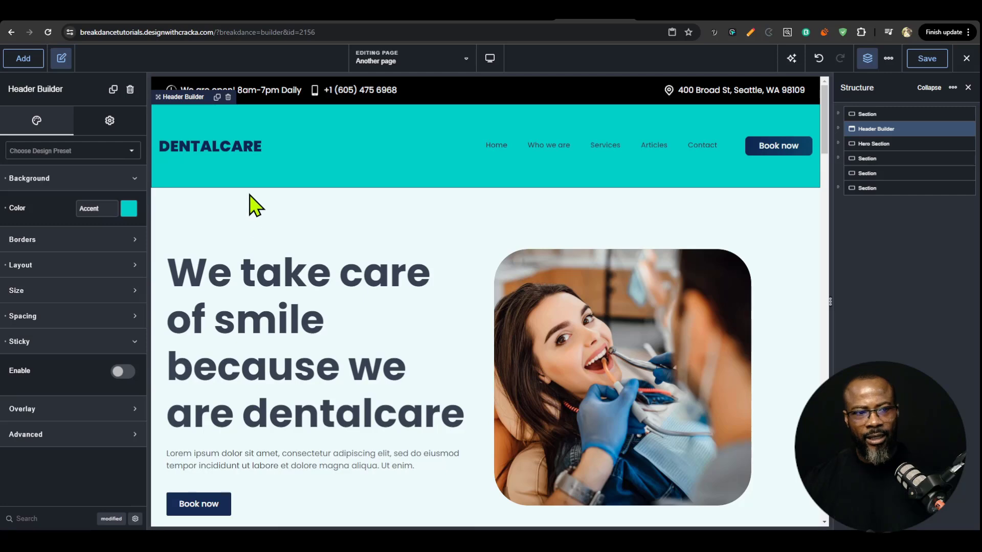
pyautogui.click(118, 371)
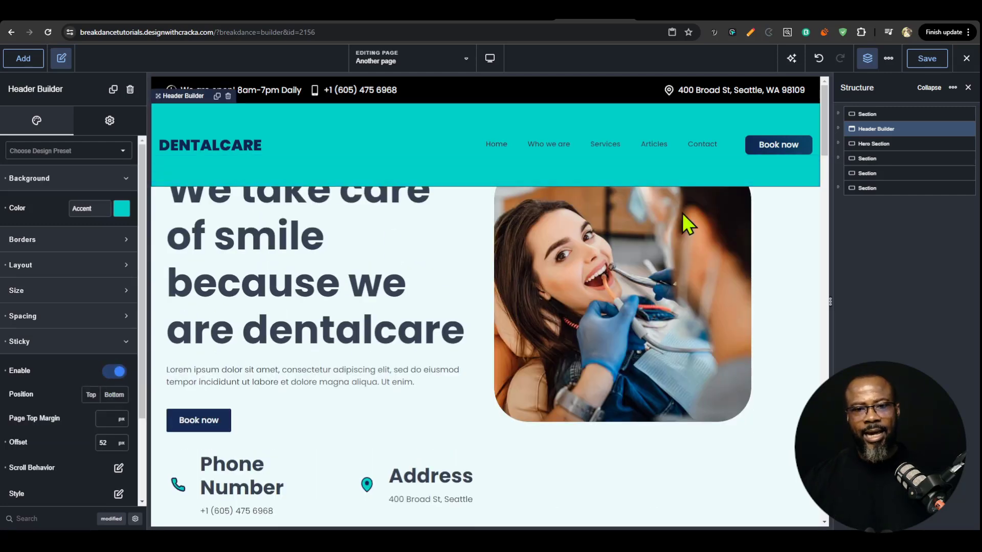
# - Try 165 px of top spacing on the Hero Section to gauge the header overlap, and remove that spacing
pyautogui.click(876, 141)
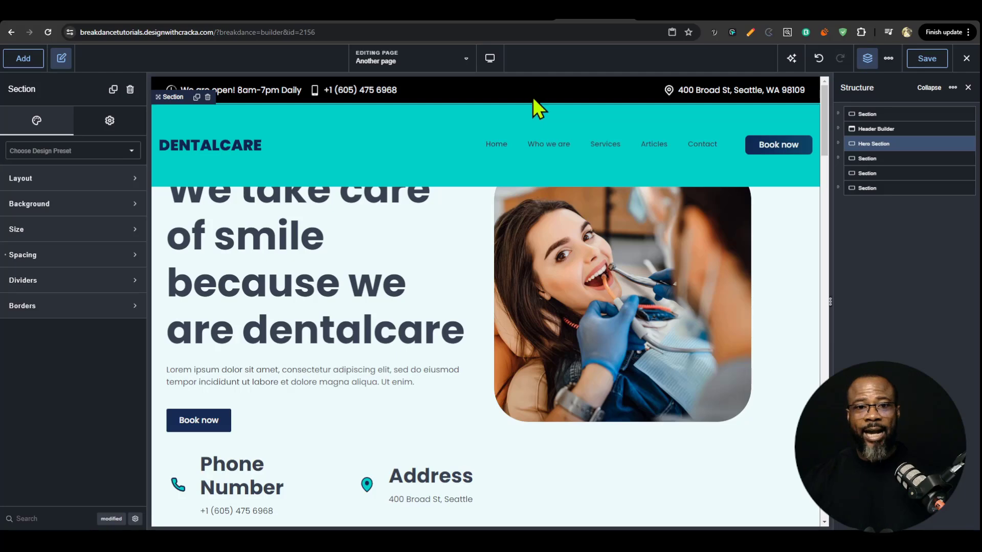
pyautogui.moveTo(531, 95); pyautogui.dragTo(523, 190)
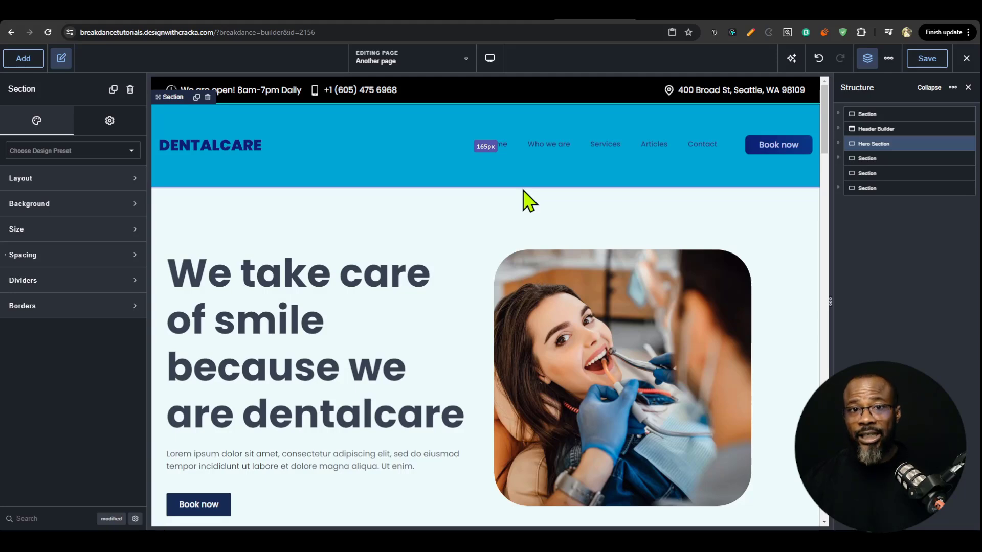
pyautogui.moveTo(523, 190); pyautogui.dragTo(498, 101)
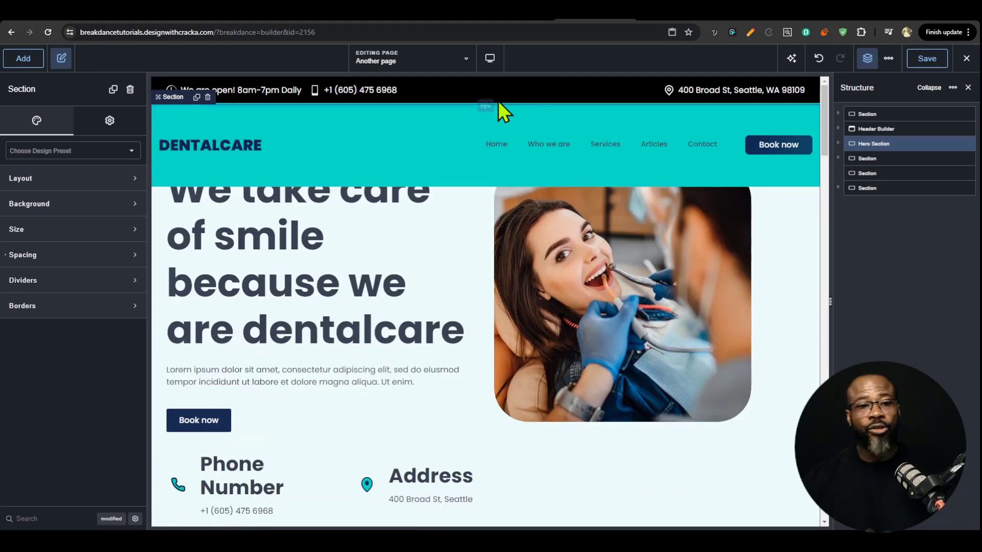
# - Set the Header Builder's sticky Page Top Margin to 165 px
pyautogui.click(874, 128)
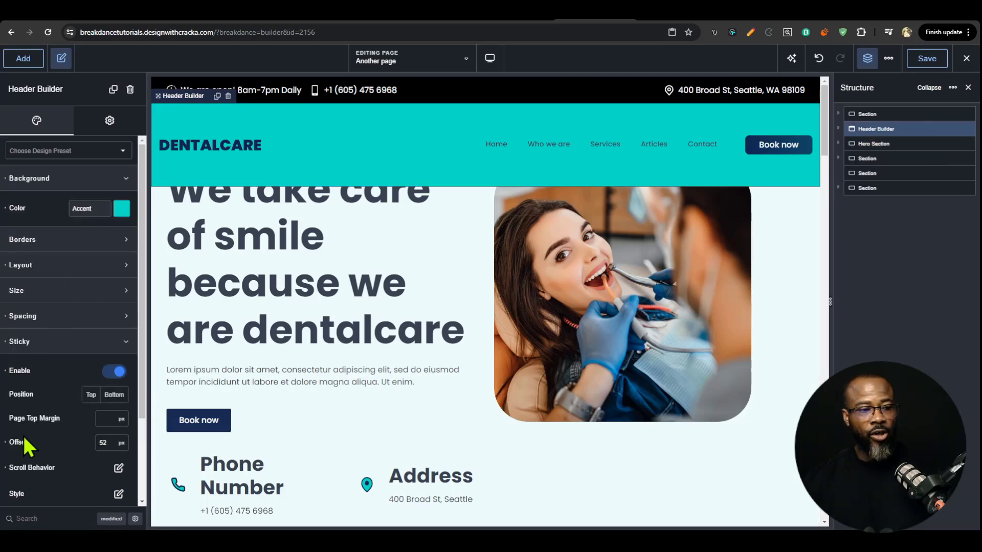
pyautogui.scroll(-2, 23, 438)
pyautogui.click(117, 367)
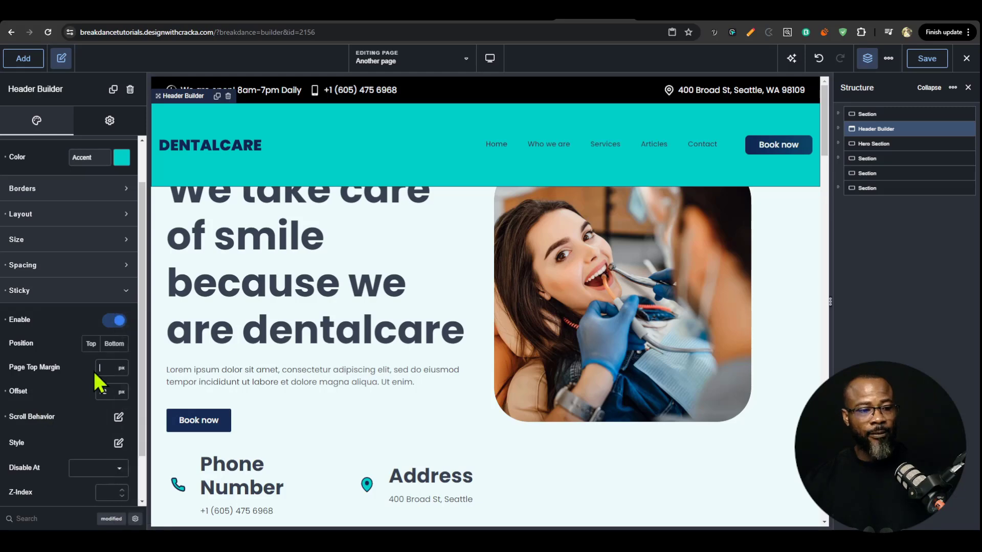
pyautogui.write('165')
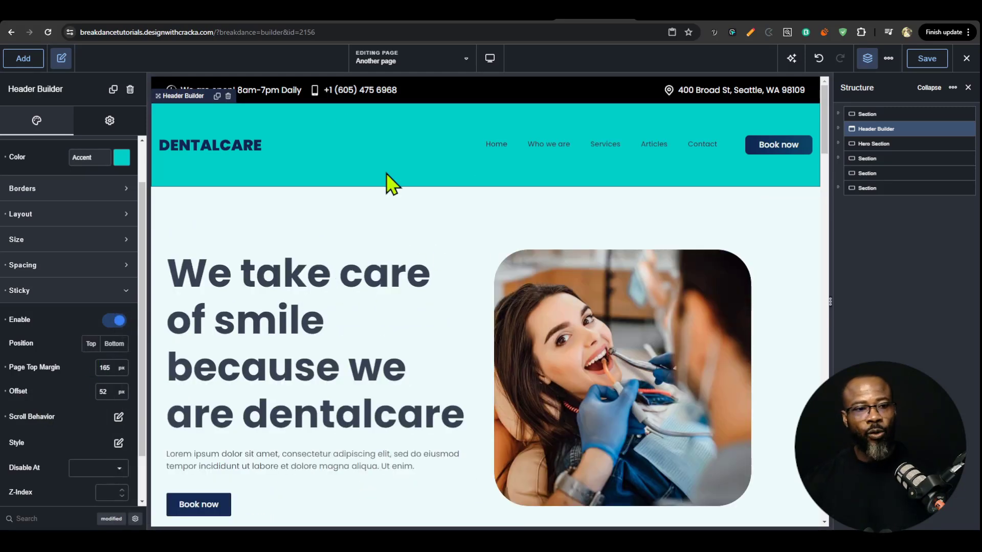
# - Examine the hero section's spacing below the header and the sticky behaviour while the page scrolls
pyautogui.scroll(-5, 526, 259)
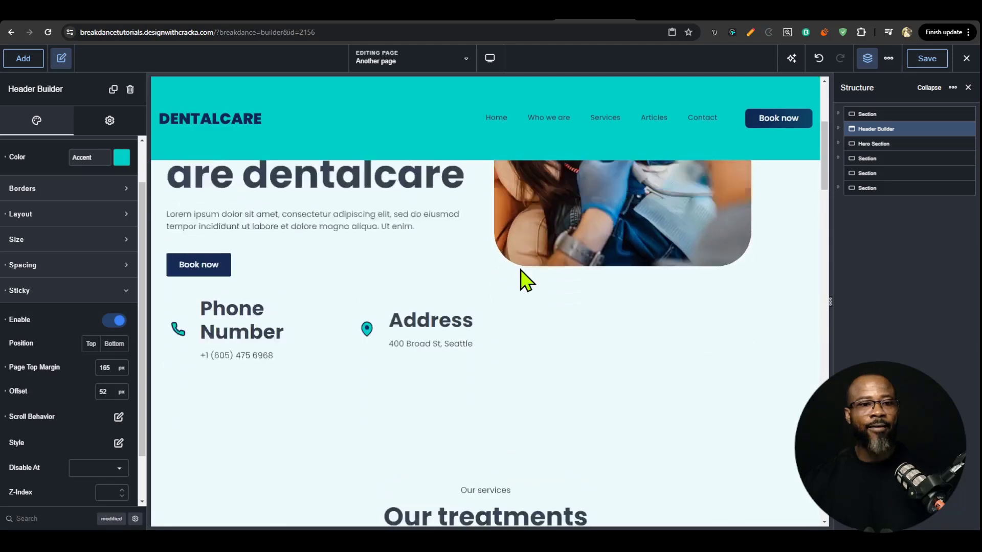
pyautogui.scroll(5, 526, 278)
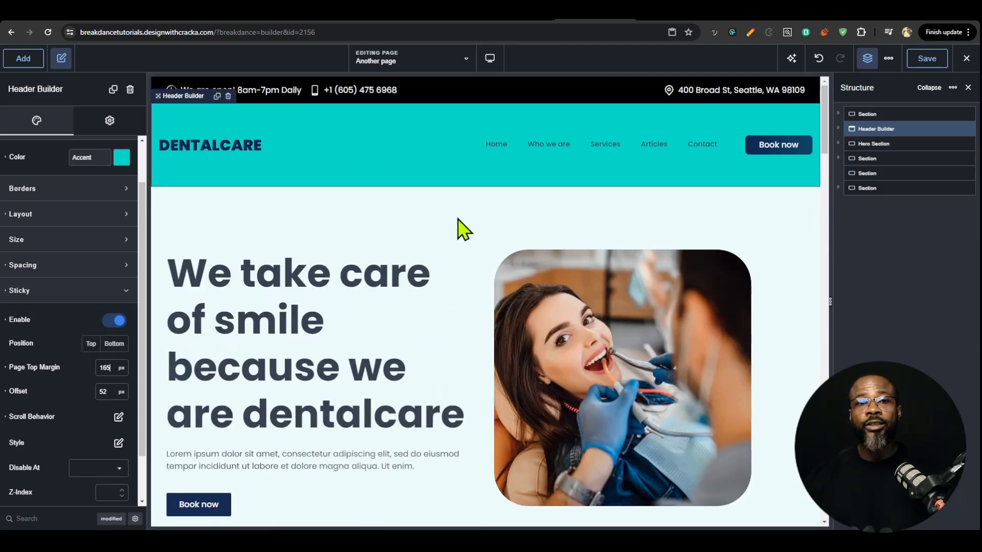
pyautogui.scroll(-3, 458, 230)
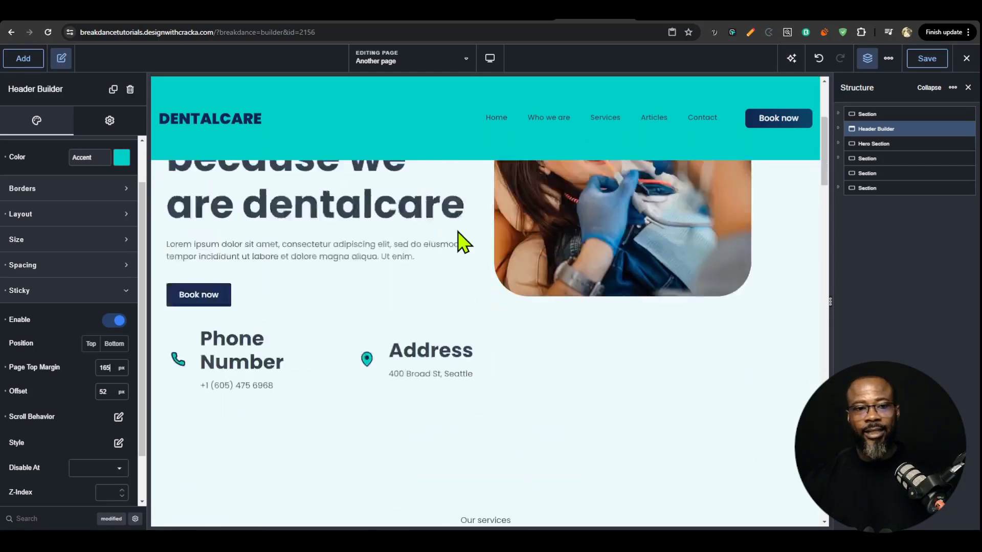
pyautogui.scroll(3, 461, 237)
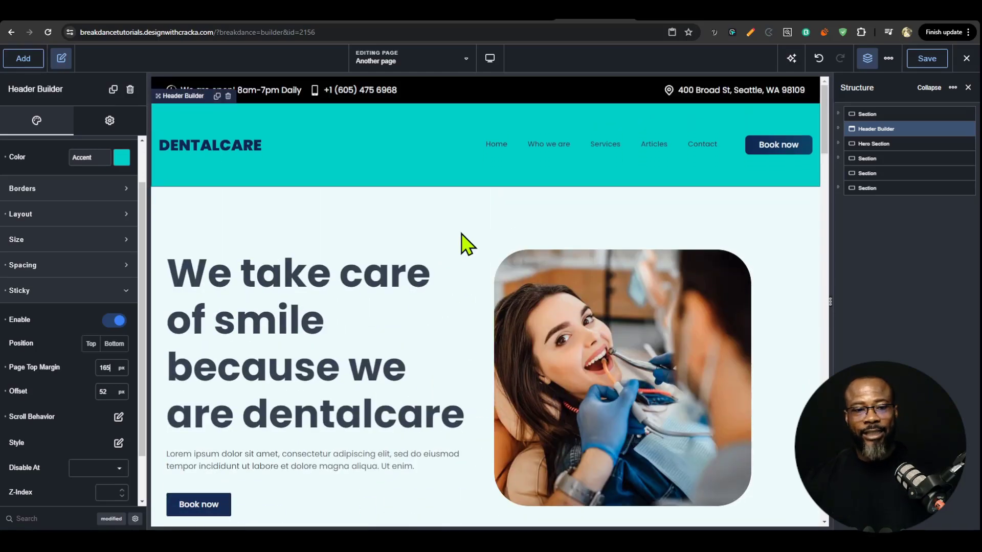
pyautogui.scroll(-7, 465, 263)
pyautogui.scroll(5, 613, 328)
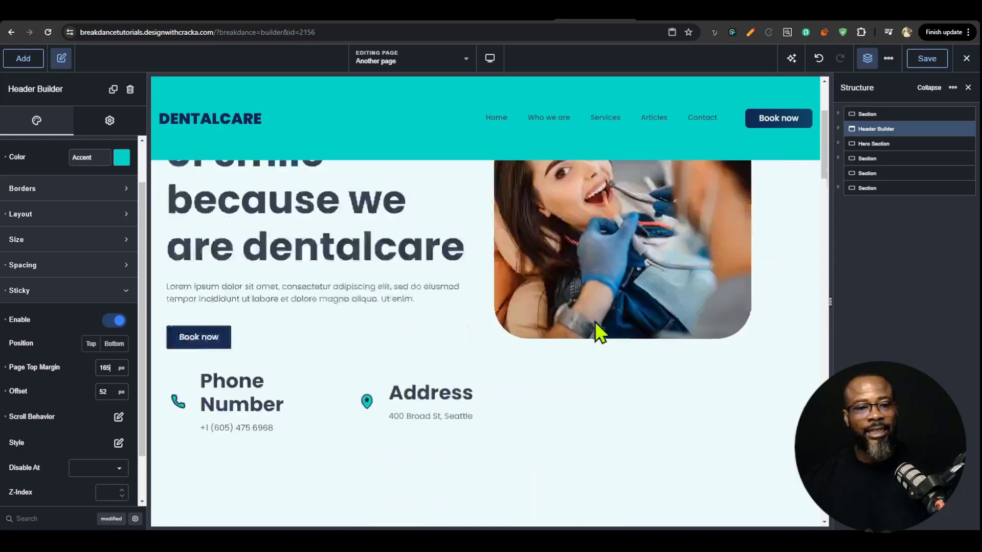
pyautogui.scroll(3, 596, 329)
pyautogui.scroll(-5, 596, 333)
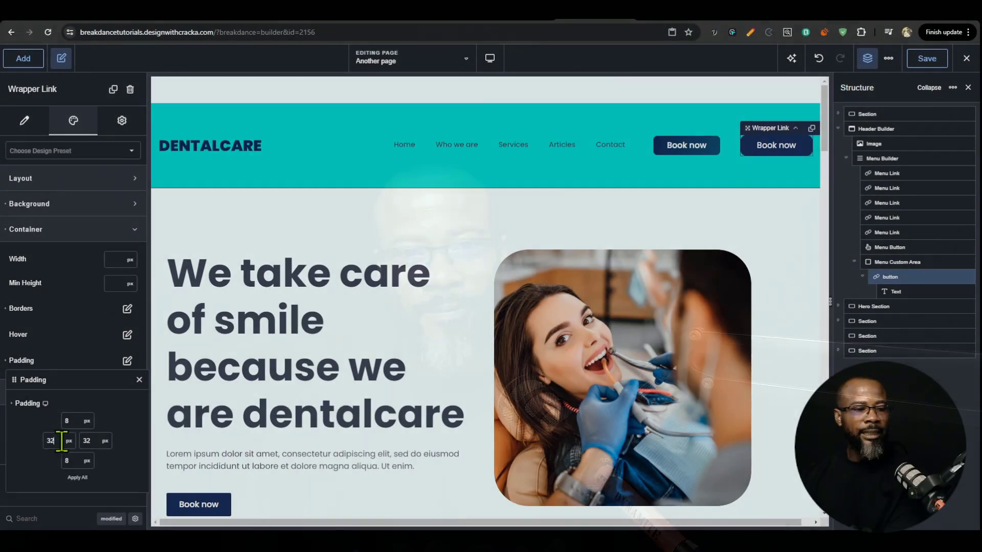
# - Add a Pulse Dot element inside the header's custom menu button, ahead of its Book now text
pyautogui.click(765, 149)
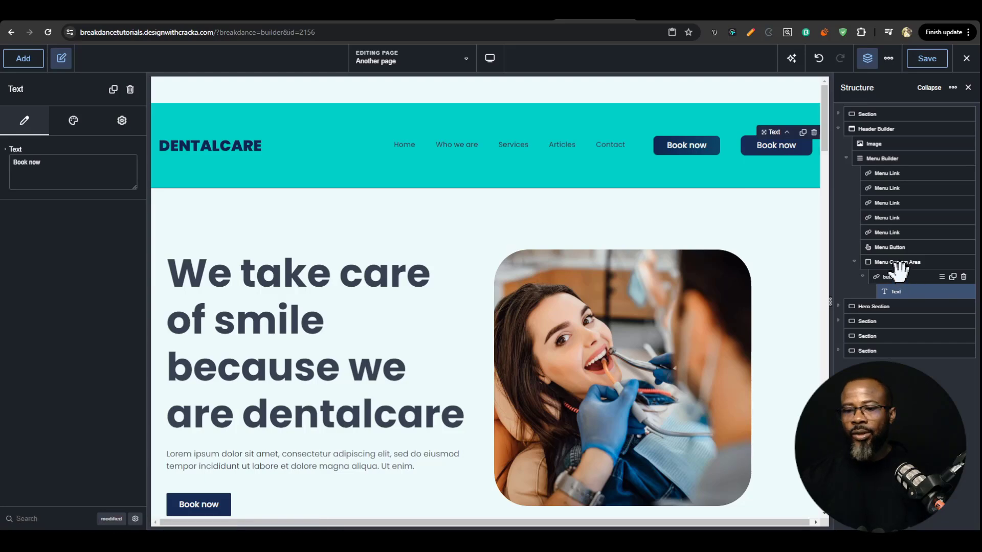
pyautogui.click(899, 276)
pyautogui.click(27, 59)
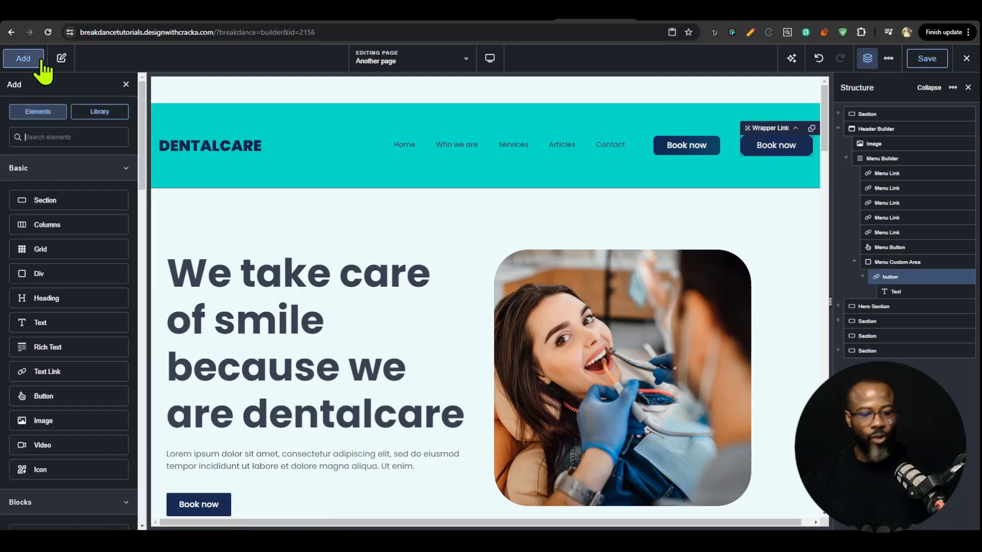
pyautogui.write('pil;s')
pyautogui.press('BackSpace')
pyautogui.press('BackSpace')
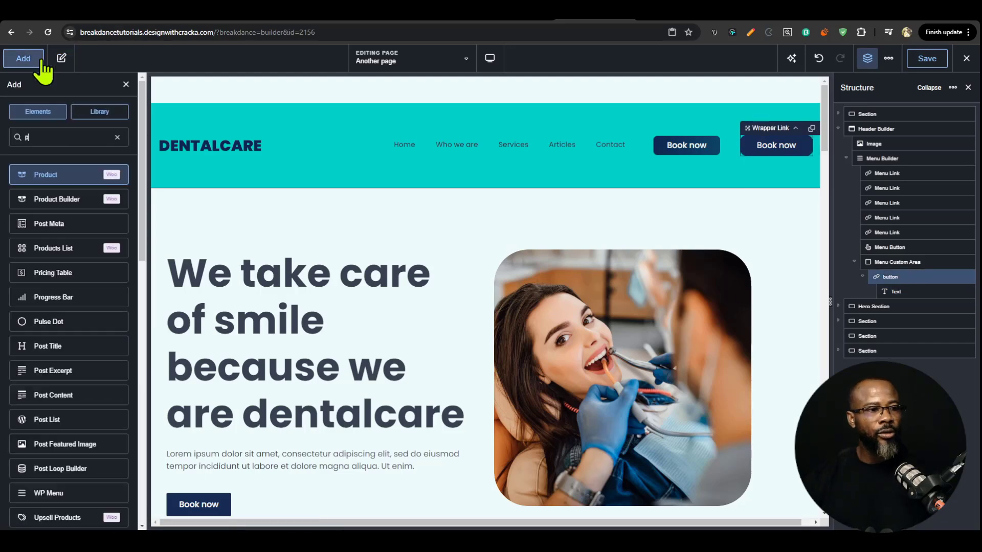
pyautogui.write('ul')
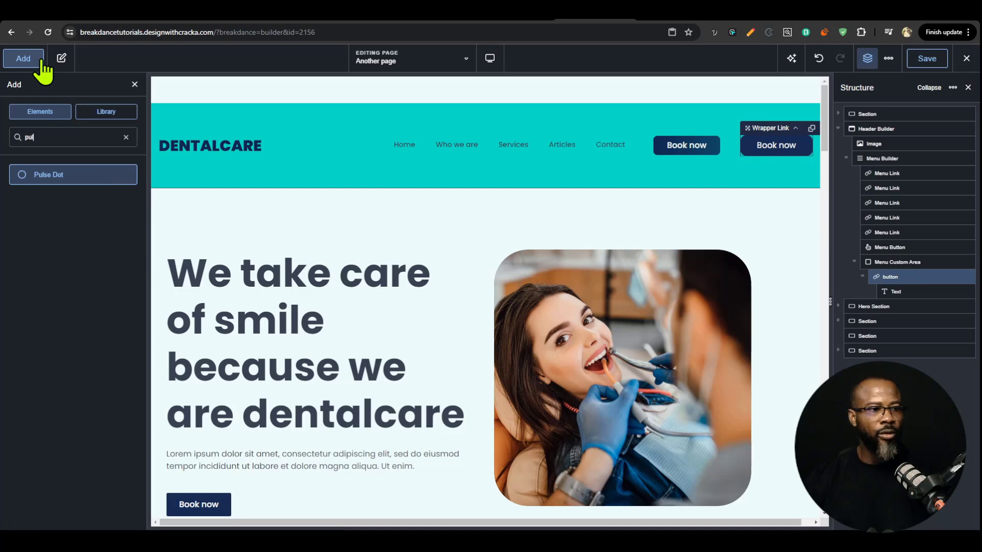
pyautogui.click(59, 169)
pyautogui.moveTo(898, 305); pyautogui.dragTo(900, 274)
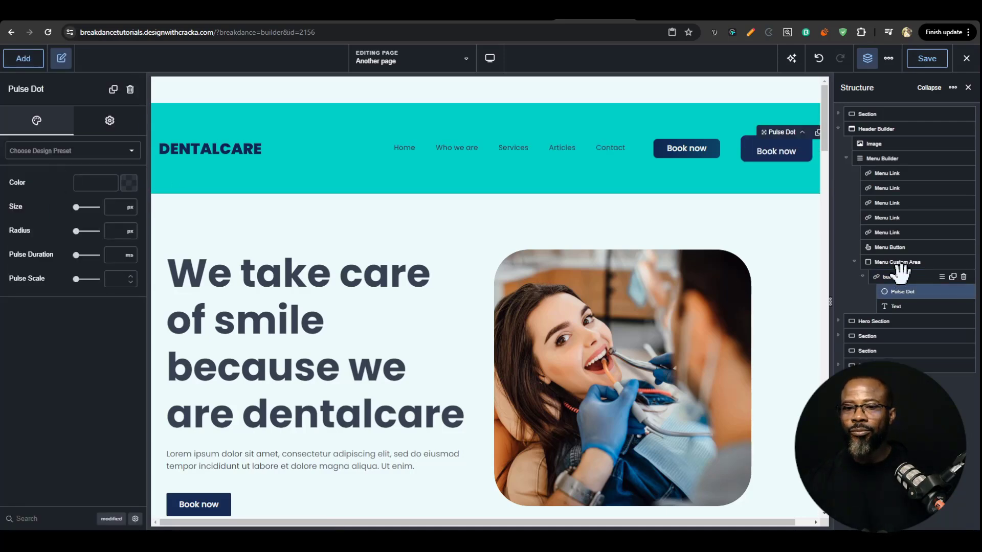
# - Set the Pulse Dot's color to the Accent swatch (#01CFC9)
pyautogui.click(900, 276)
pyautogui.click(896, 292)
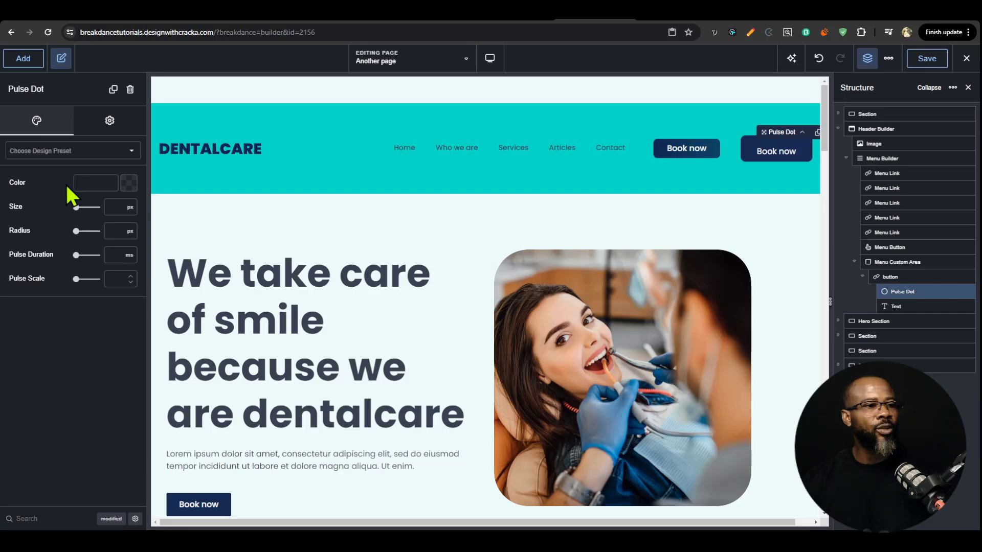
pyautogui.click(133, 184)
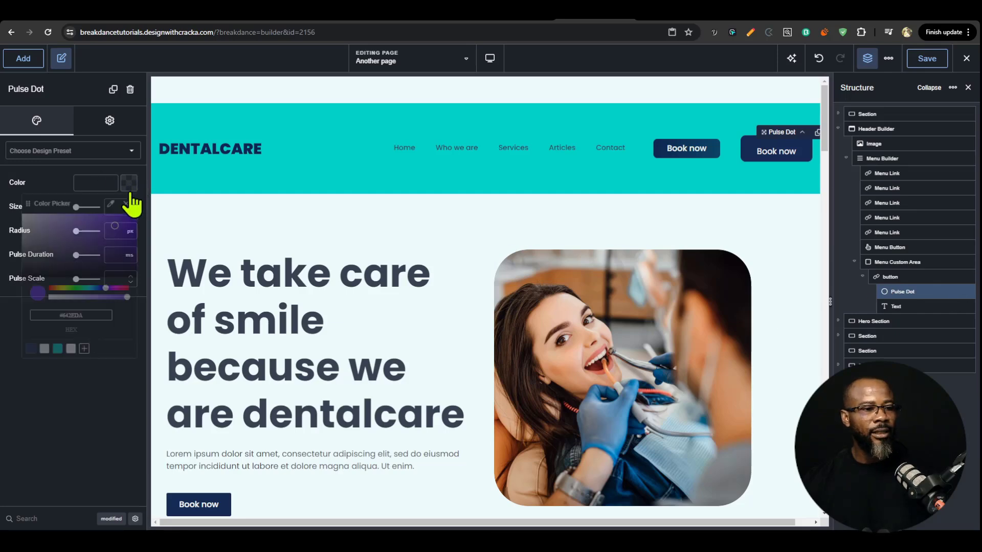
pyautogui.click(58, 349)
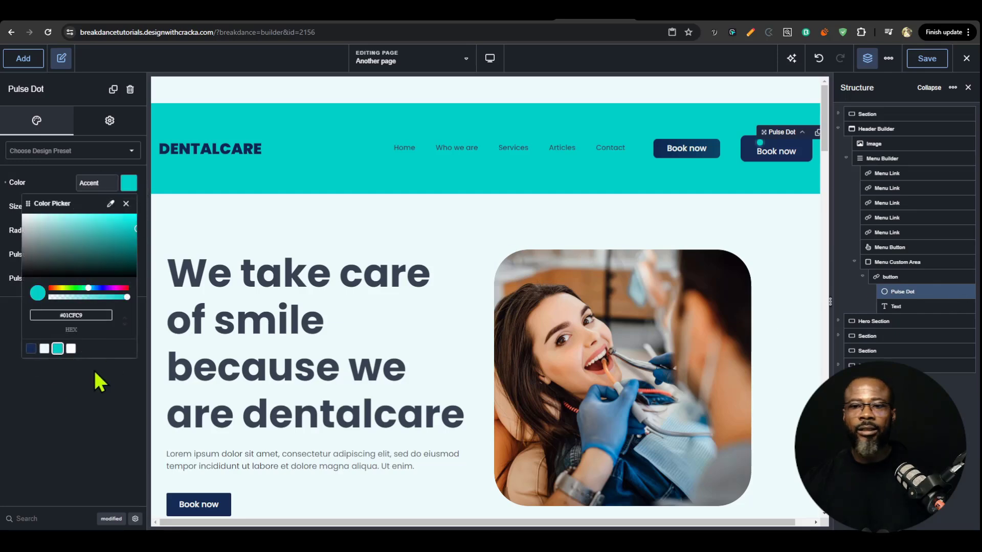
# - Lay out the custom button's contents horizontally with centred vertical alignment, Space Between alignment and a 10 px gap
pyautogui.click(886, 261)
pyautogui.click(890, 277)
pyautogui.click(128, 177)
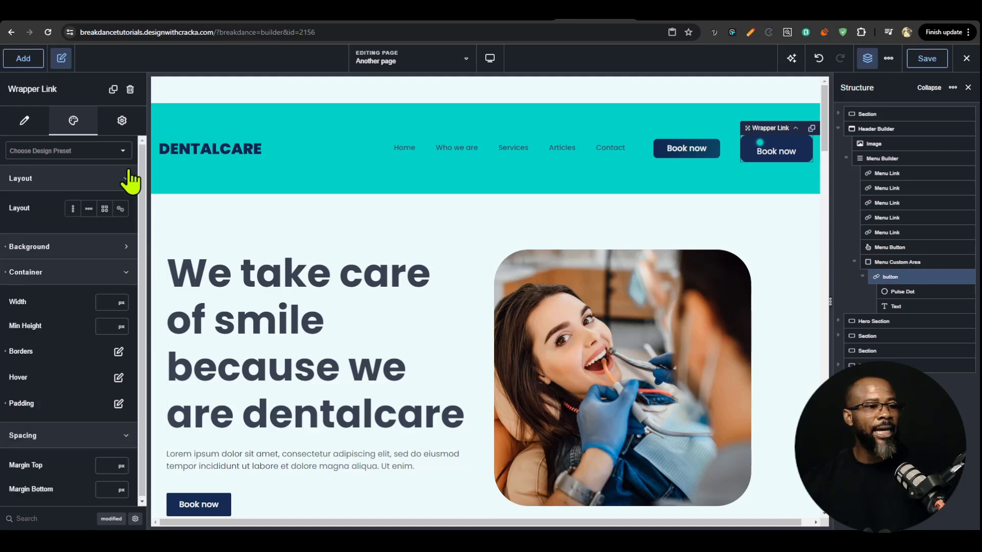
pyautogui.click(88, 209)
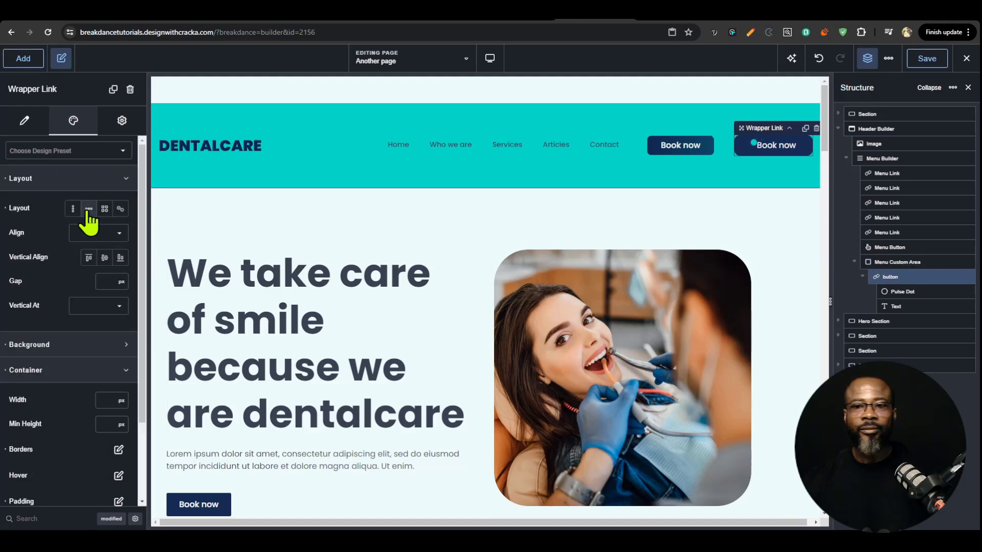
pyautogui.click(104, 254)
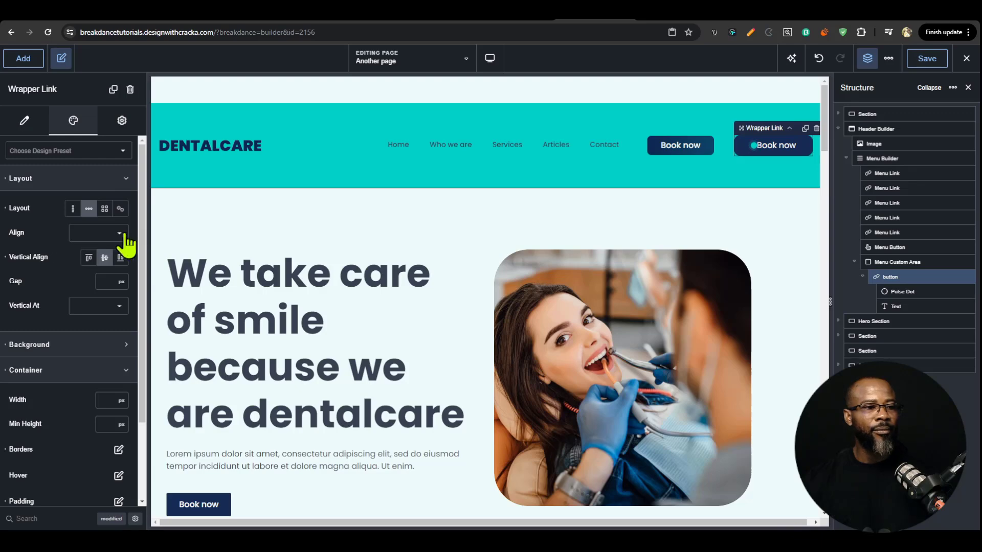
pyautogui.click(119, 235)
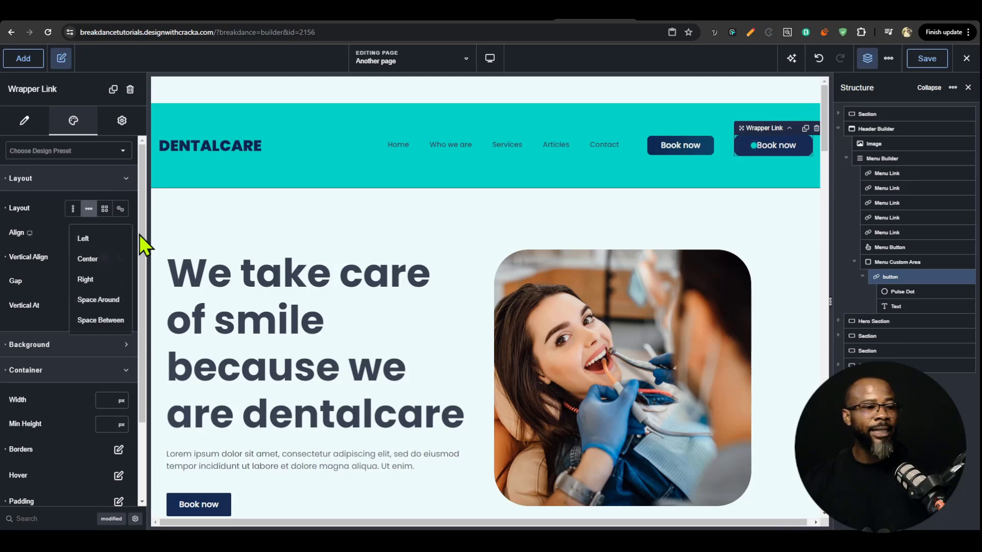
pyautogui.click(110, 319)
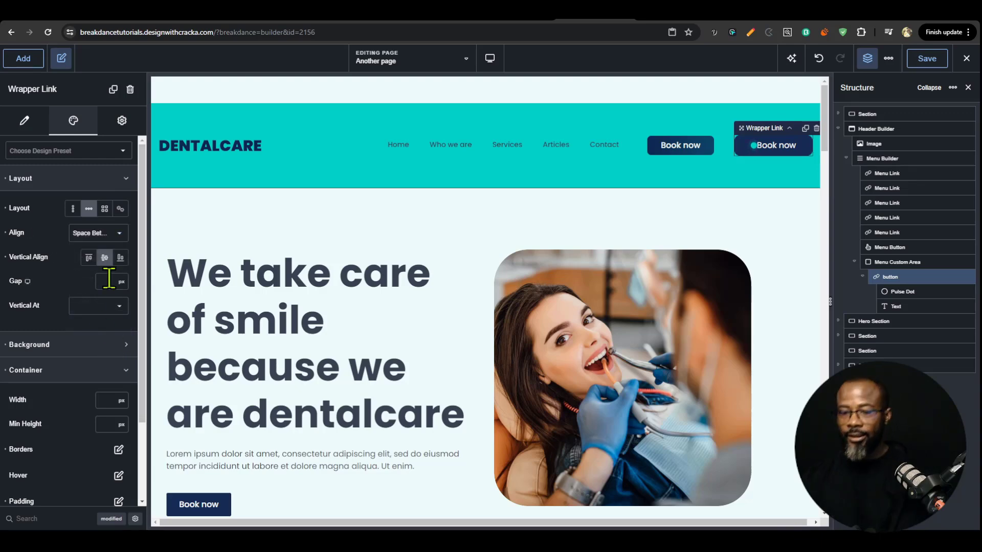
pyautogui.write('20')
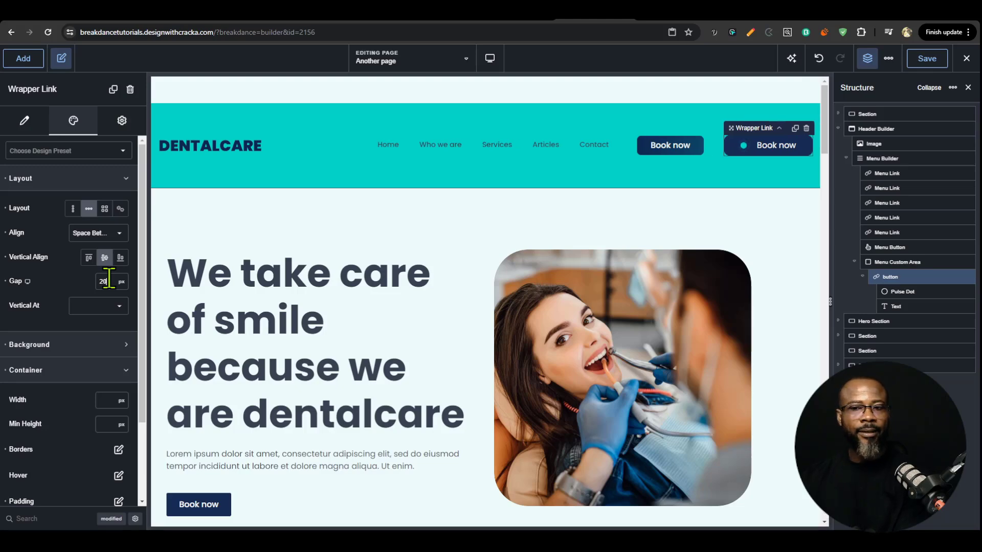
pyautogui.click(102, 281)
pyautogui.write('1')
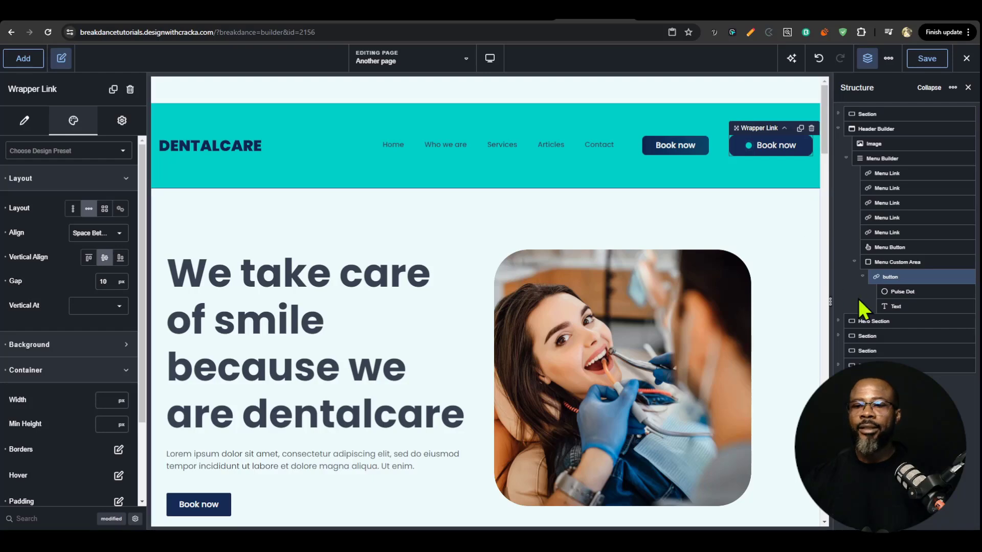
# - Set the Pulse Dot's radius to 11 px, pulse scale to 2 and size to 25 px
pyautogui.click(784, 169)
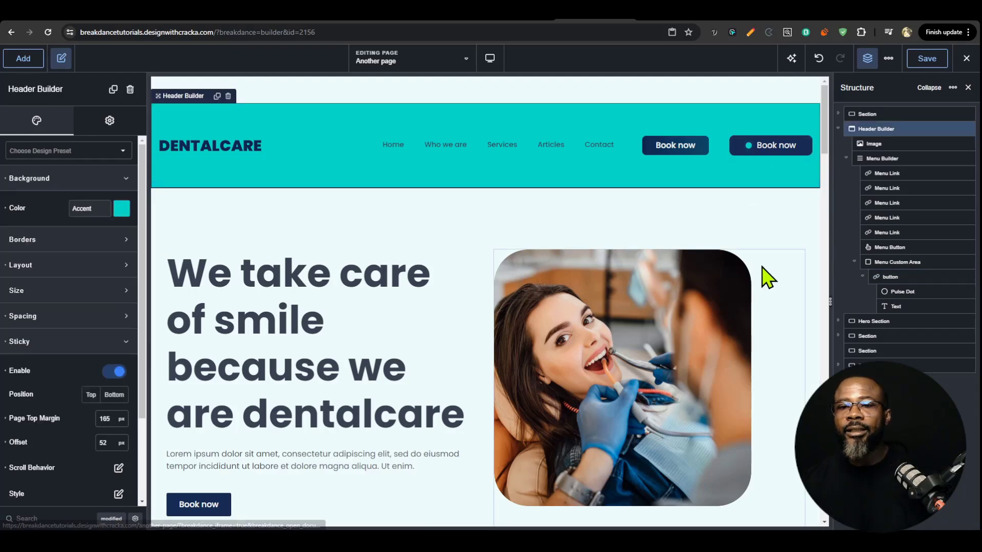
pyautogui.click(900, 292)
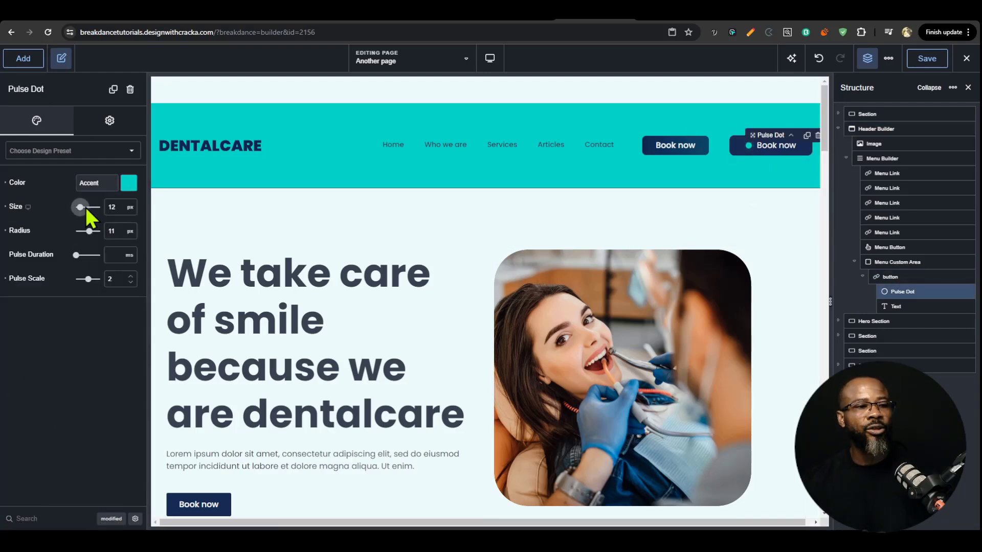
pyautogui.moveTo(86, 209); pyautogui.dragTo(94, 210)
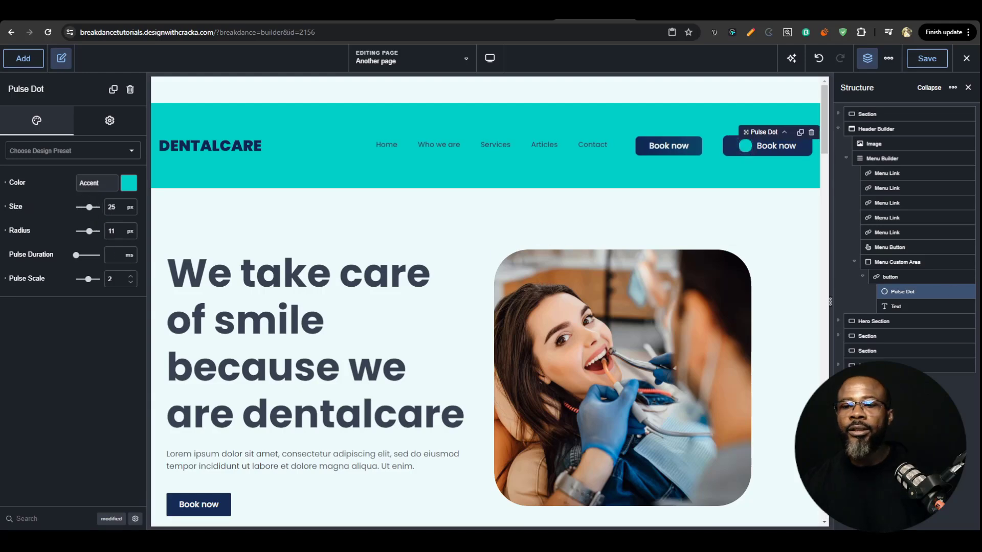
pyautogui.click(899, 262)
pyautogui.click(895, 219)
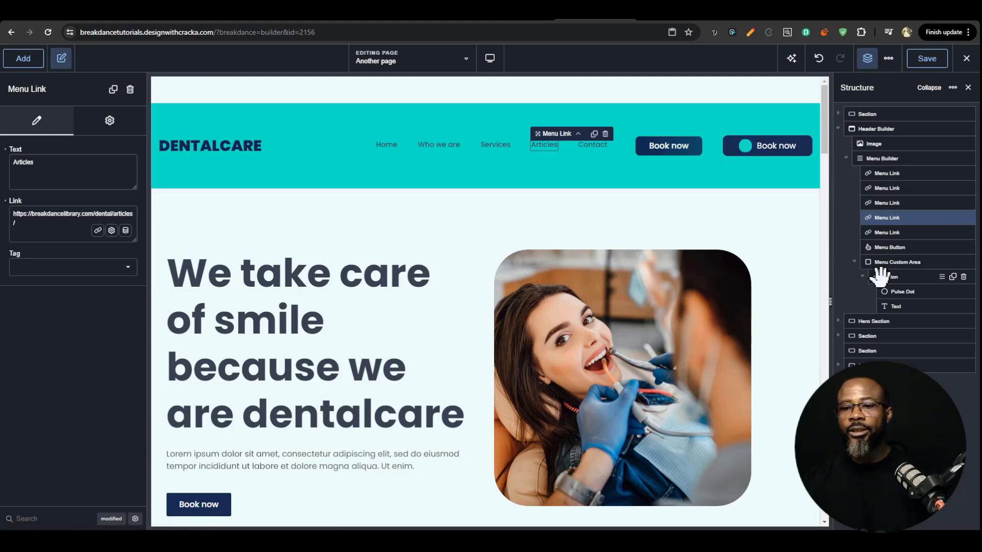
# - Set the Pulse Dot's pulse duration to 500 ms and reduce its size to 14 px
pyautogui.click(904, 291)
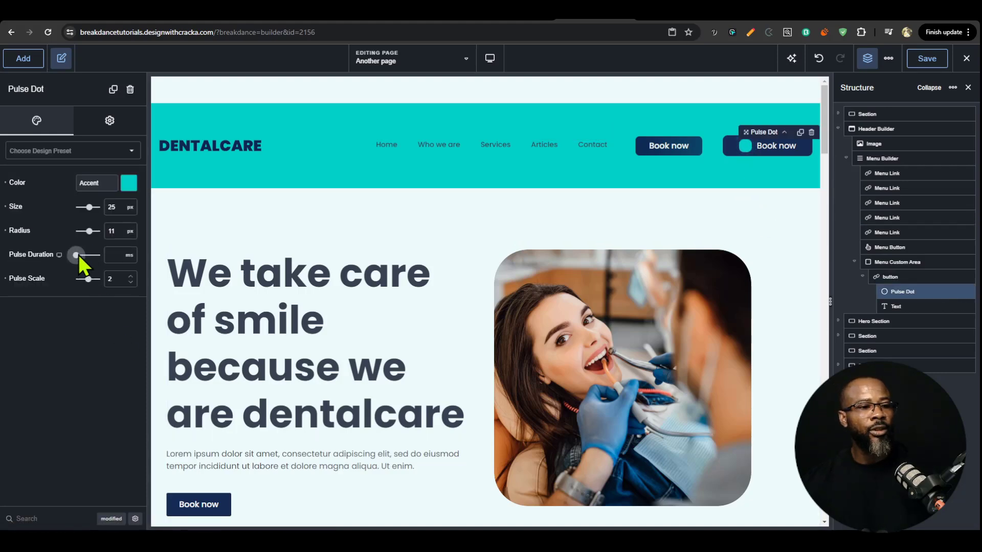
pyautogui.moveTo(78, 255); pyautogui.dragTo(83, 256)
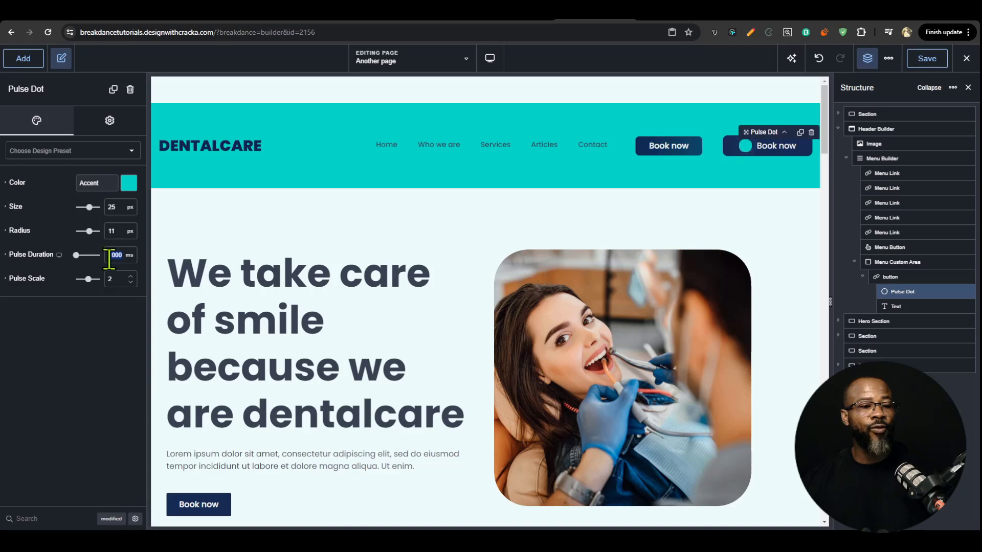
pyautogui.write('00')
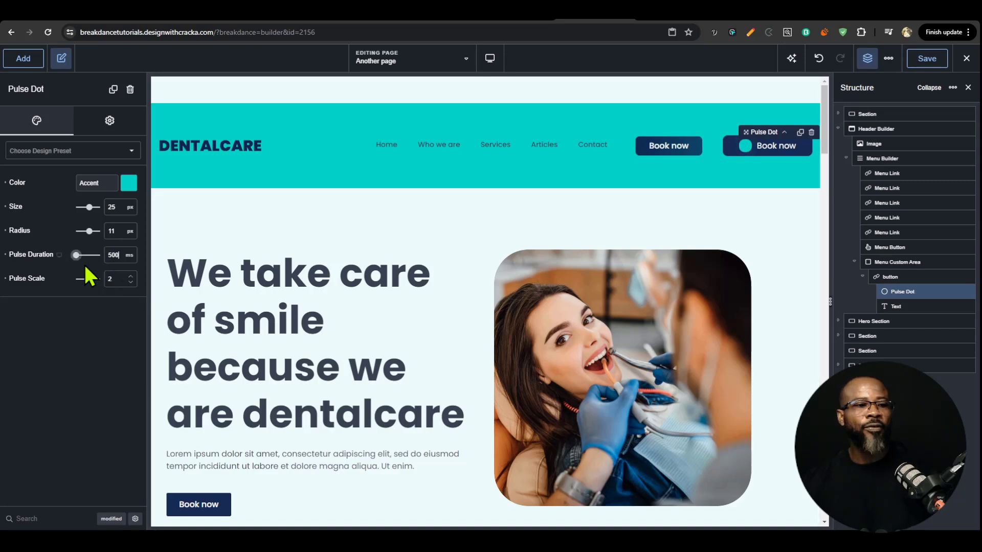
pyautogui.moveTo(94, 217); pyautogui.dragTo(86, 214)
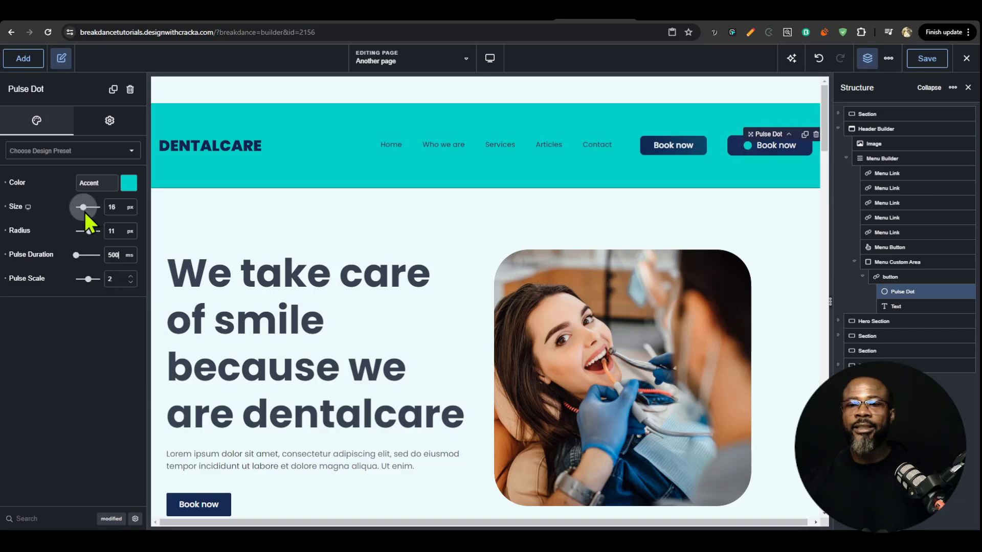
# - Preview the pulsing dot in the header's custom Book now button and reselect the Pulse Dot
pyautogui.click(772, 258)
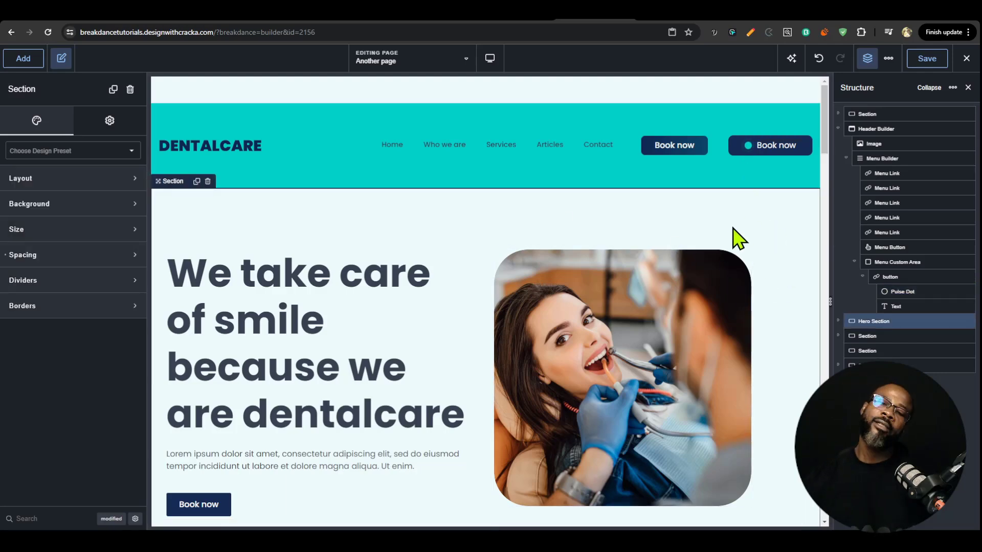
pyautogui.click(910, 275)
pyautogui.click(778, 295)
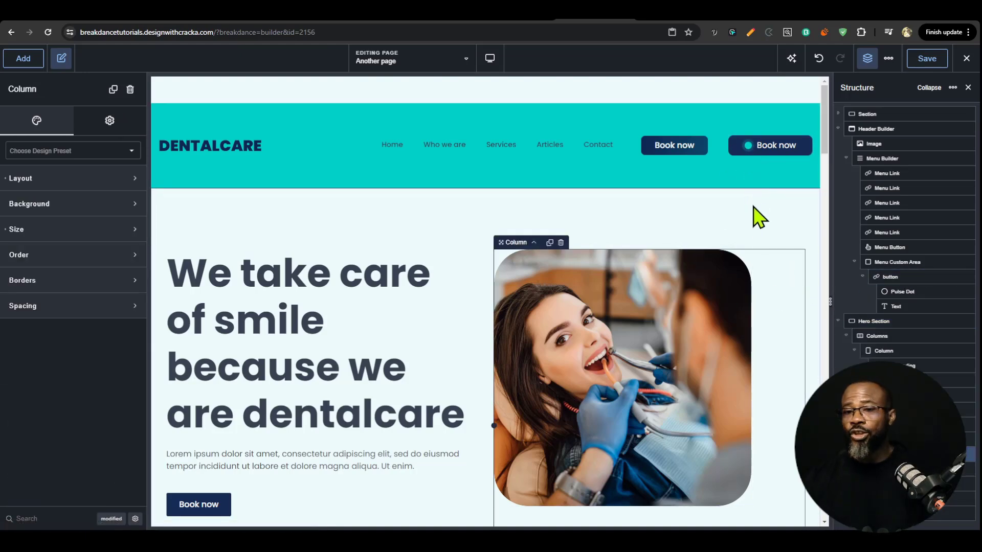
pyautogui.click(900, 292)
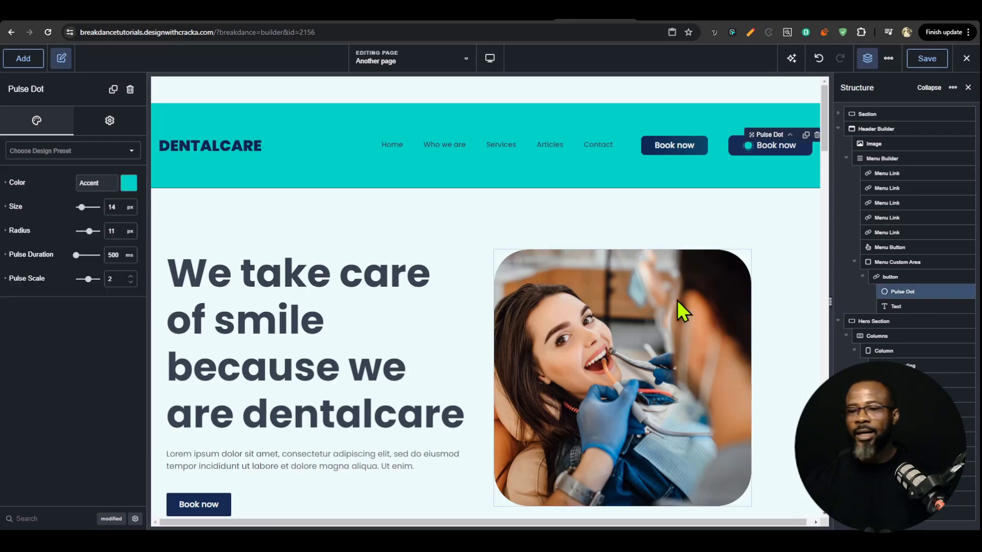
# - Lengthen the paragraph under the "Who we are?" heading by pasting repeated copies of its own text
pyautogui.scroll(-10, 577, 292)
pyautogui.scroll(-15, 662, 287)
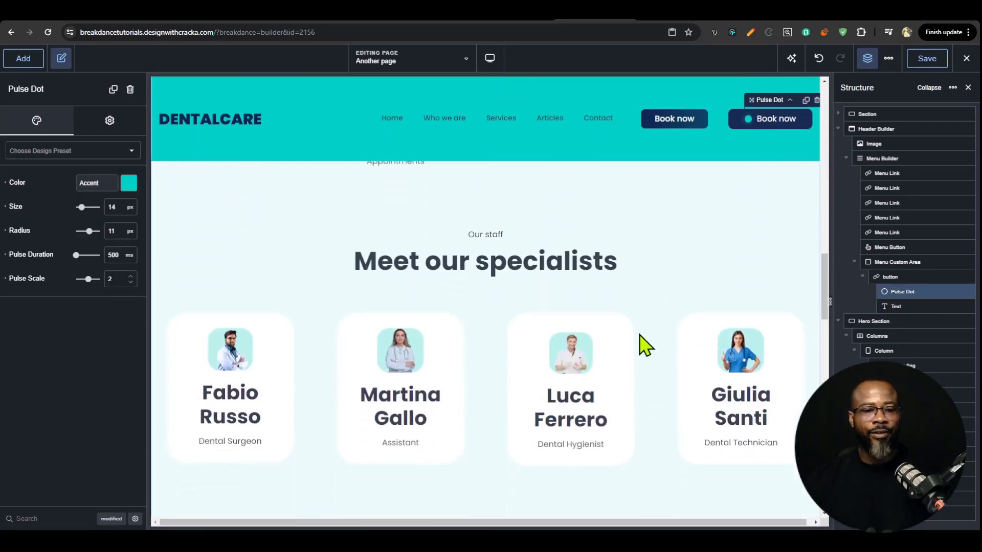
pyautogui.scroll(3, 625, 355)
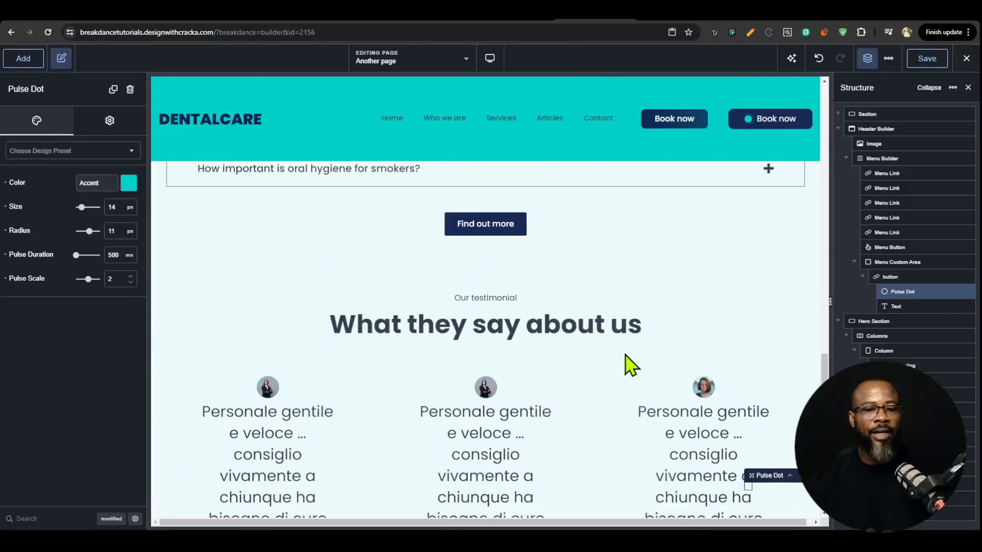
pyautogui.scroll(-8, 625, 354)
pyautogui.scroll(15, 625, 355)
pyautogui.scroll(6, 624, 359)
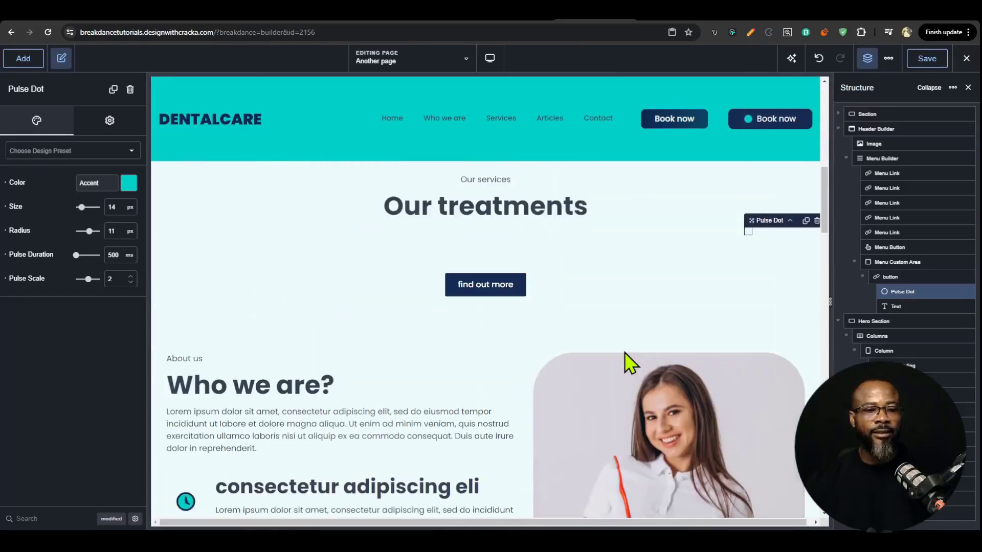
pyautogui.scroll(-2, 625, 358)
pyautogui.click(426, 402)
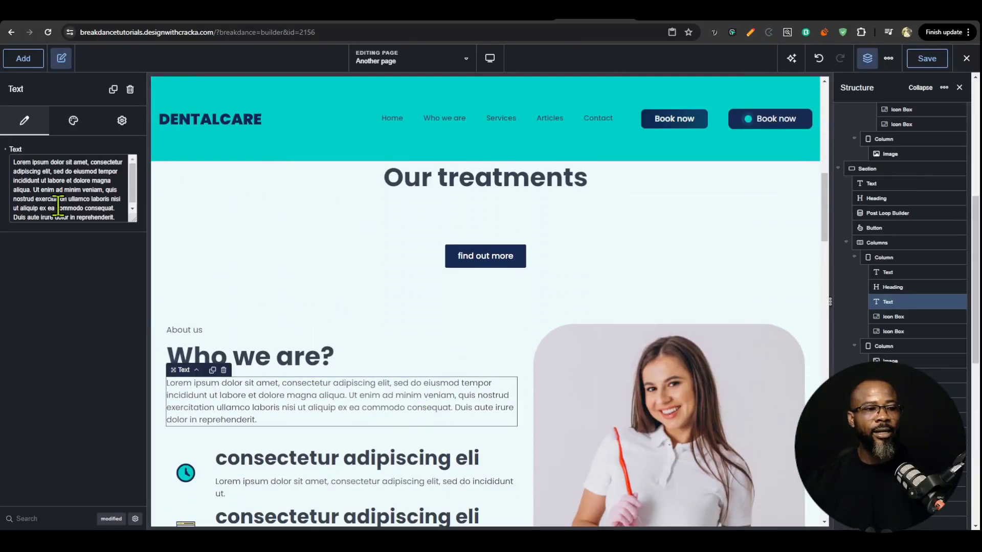
pyautogui.tripleClick(80, 189)
pyautogui.hotkey('ctrl', 'v')
pyautogui.hotkey('ctrl', 'v')
pyautogui.hotkey('ctrl', 'v')
pyautogui.hotkey('ctrl', 'v')
pyautogui.hotkey('ctrl', 'v')
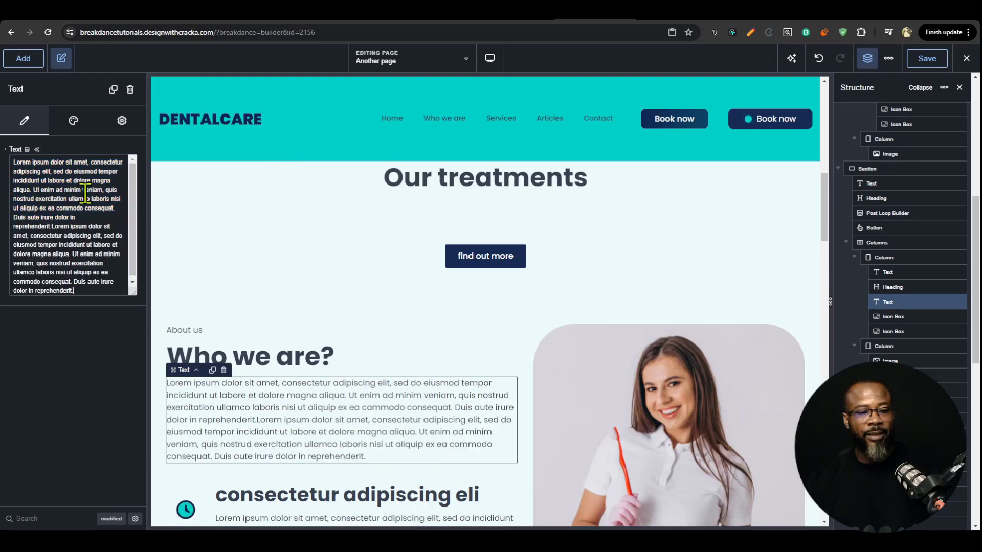
# - Add a Content Reveal element directly after the long paragraph under the "Who we are?" heading
pyautogui.scroll(-7, 393, 299)
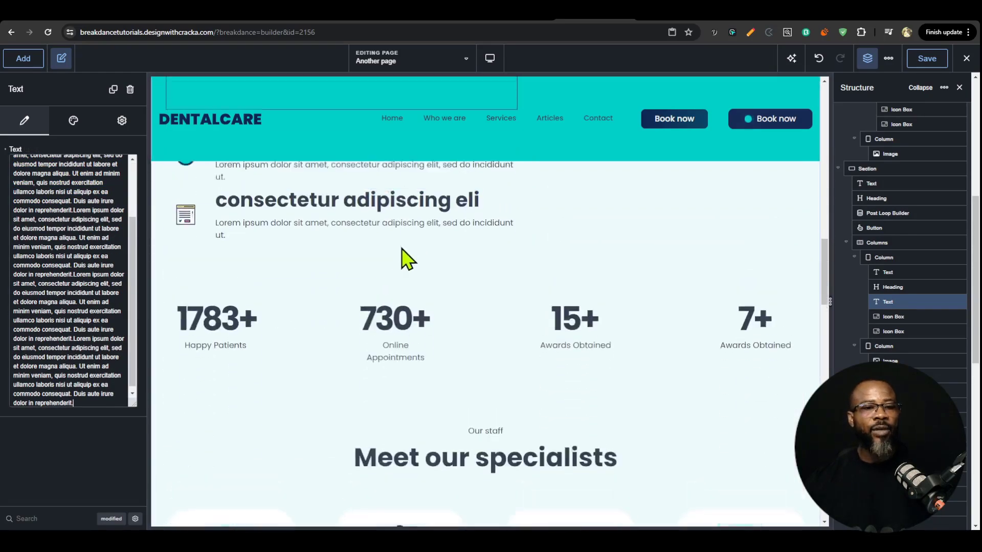
pyautogui.scroll(3, 397, 237)
pyautogui.scroll(1, 384, 259)
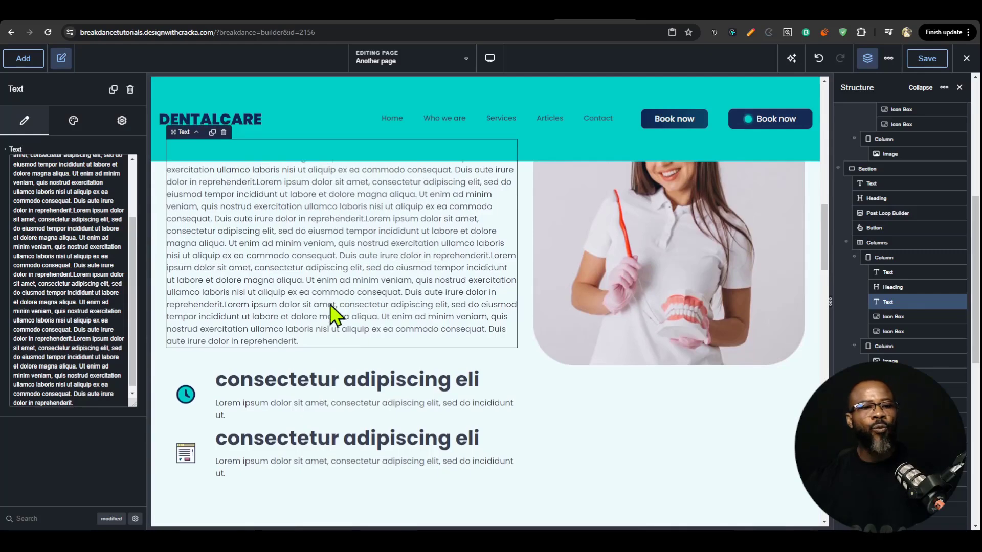
pyautogui.scroll(2, 329, 313)
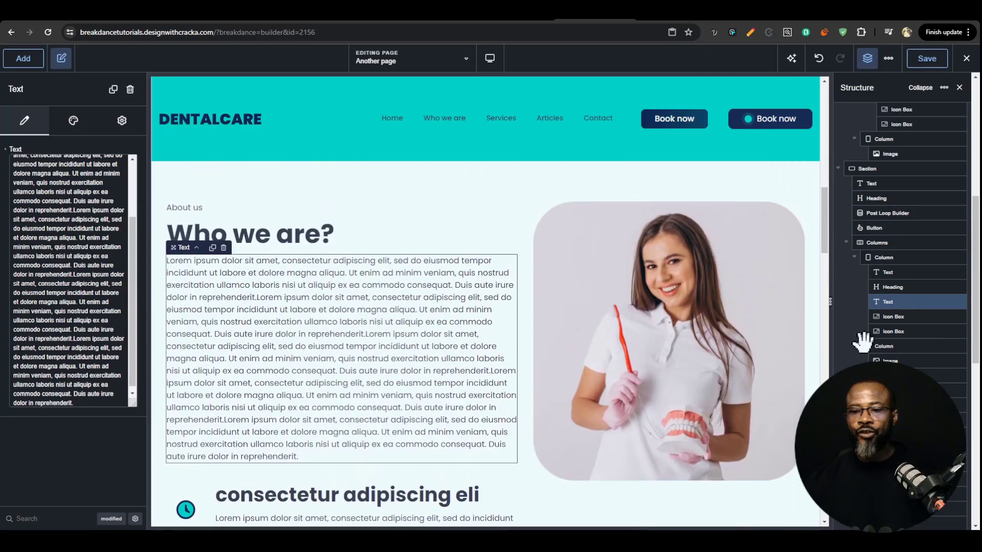
pyautogui.click(23, 59)
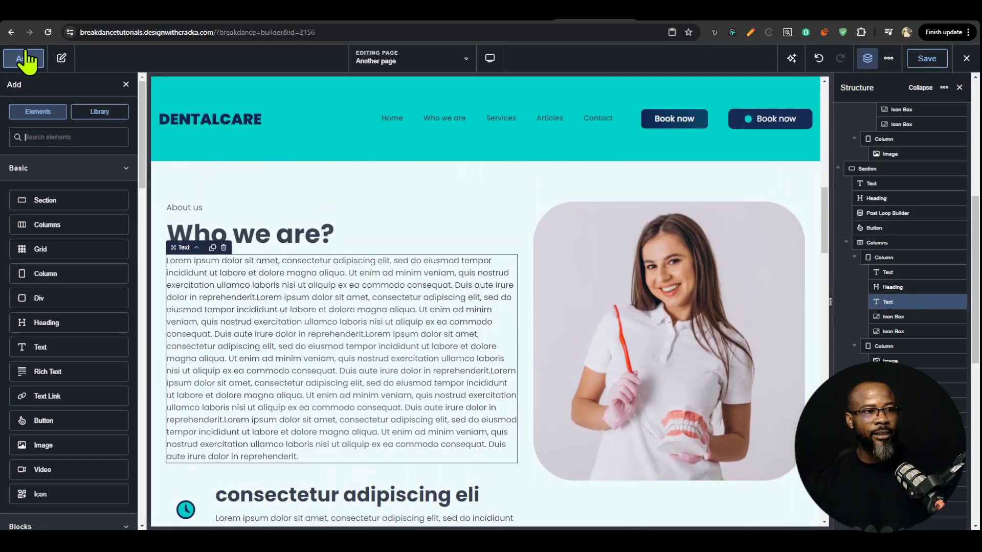
pyautogui.write('rea')
pyautogui.press('BackSpace')
pyautogui.write('v')
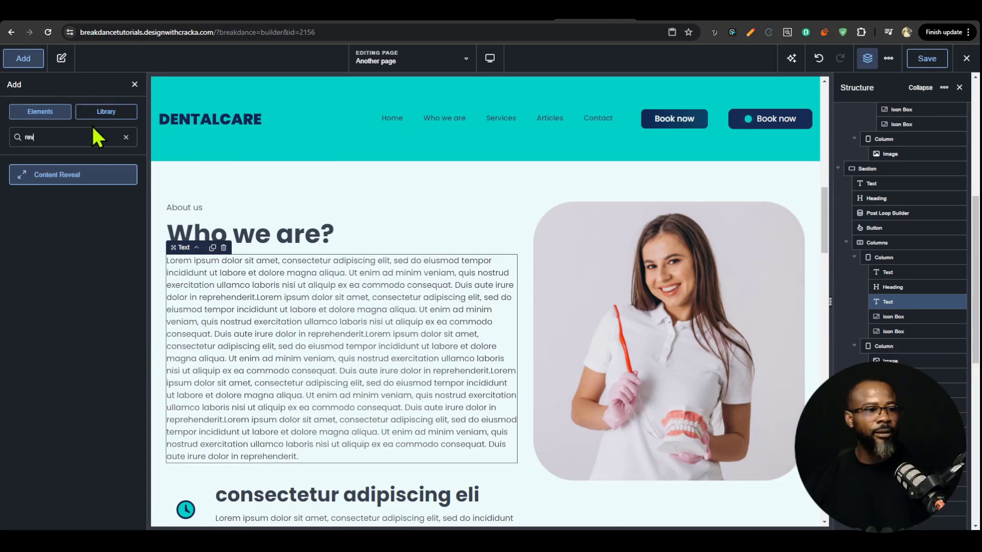
pyautogui.click(86, 173)
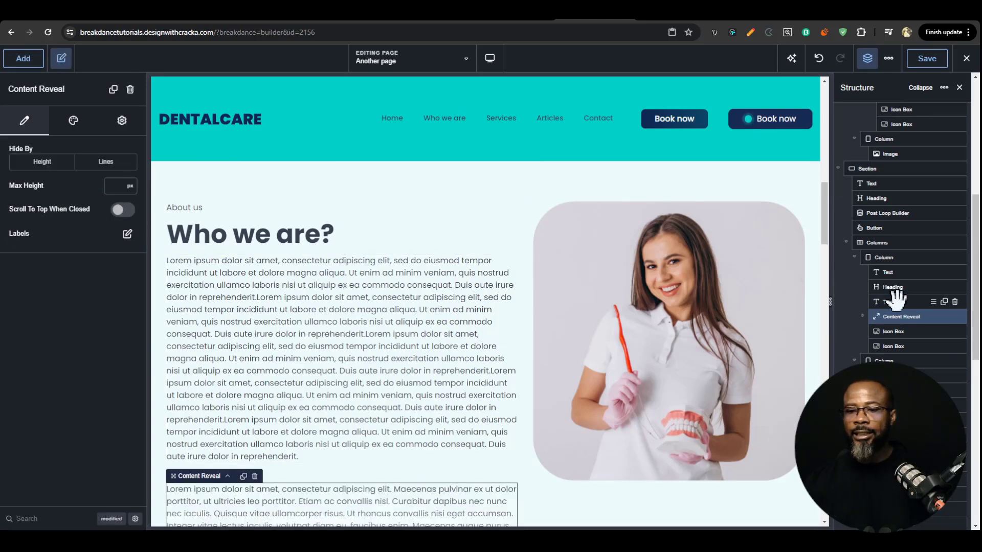
# - Try to move the long paragraph's Text element into the Content Reveal
pyautogui.moveTo(884, 302); pyautogui.dragTo(897, 317)
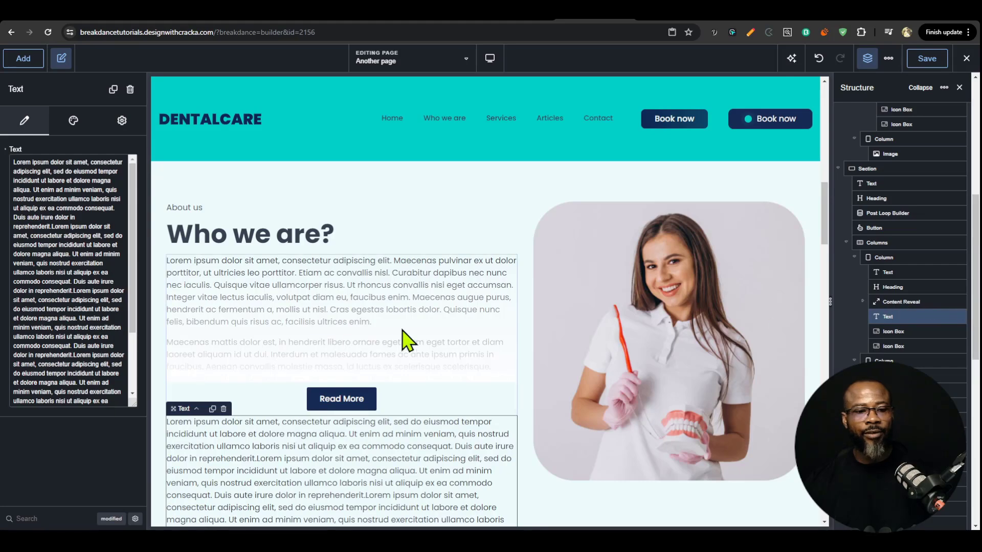
pyautogui.scroll(-6, 357, 324)
pyautogui.scroll(3, 366, 278)
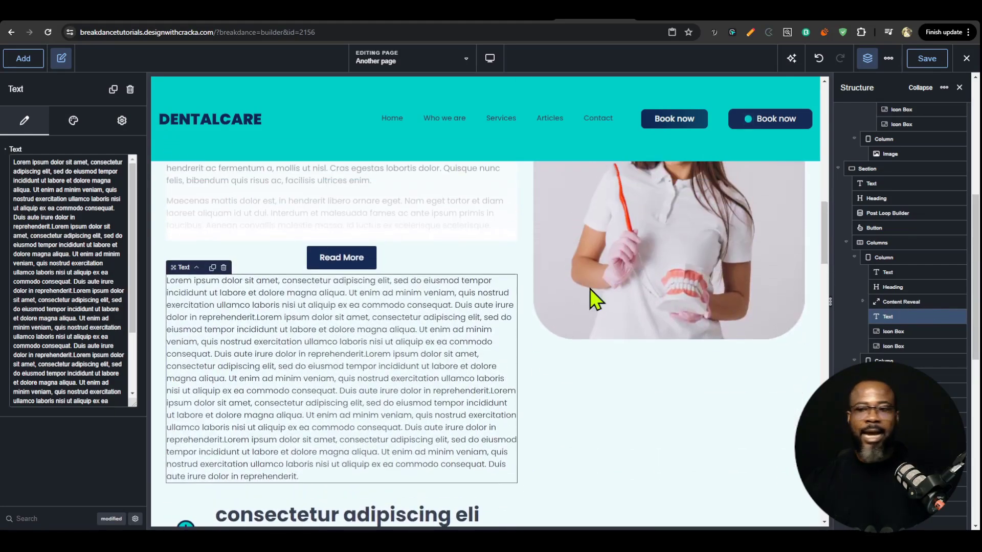
pyautogui.moveTo(914, 313)
pyautogui.mouseDown()
pyautogui.moveTo(901, 293)
pyautogui.moveTo(908, 318)
pyautogui.mouseUp()
# - Take the placeholder Rich Text out of the Content Reveal and delete it
pyautogui.click(867, 303)
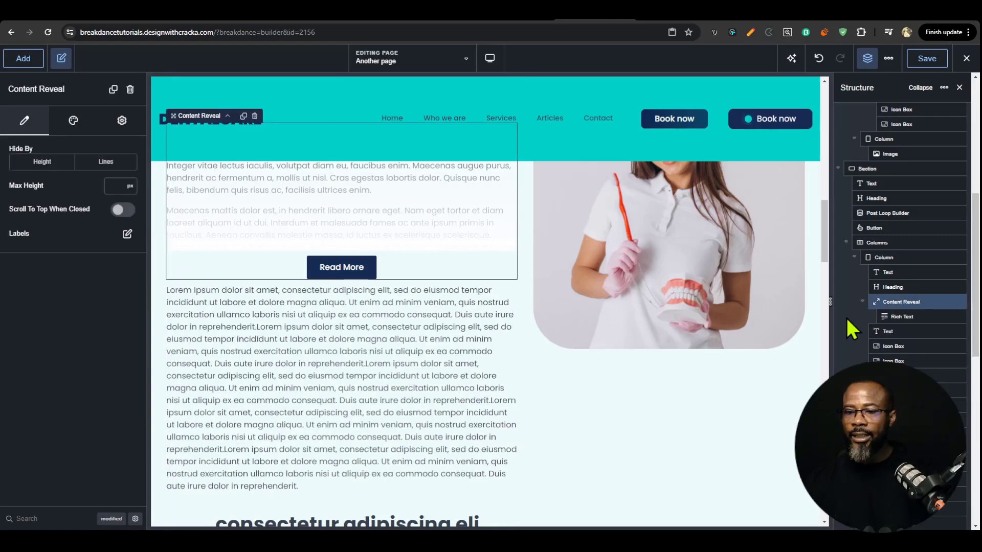
pyautogui.click(890, 318)
pyautogui.scroll(2, 344, 347)
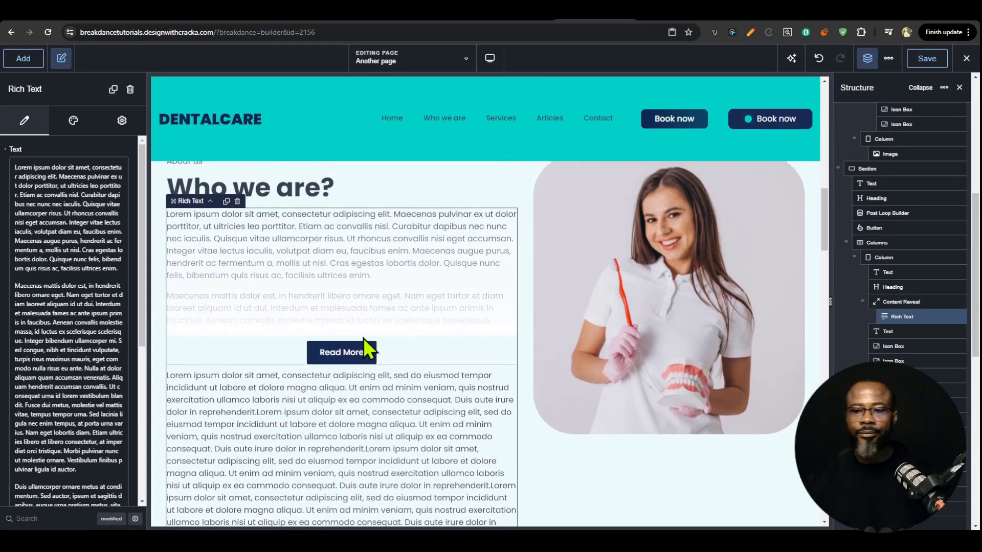
pyautogui.click(887, 331)
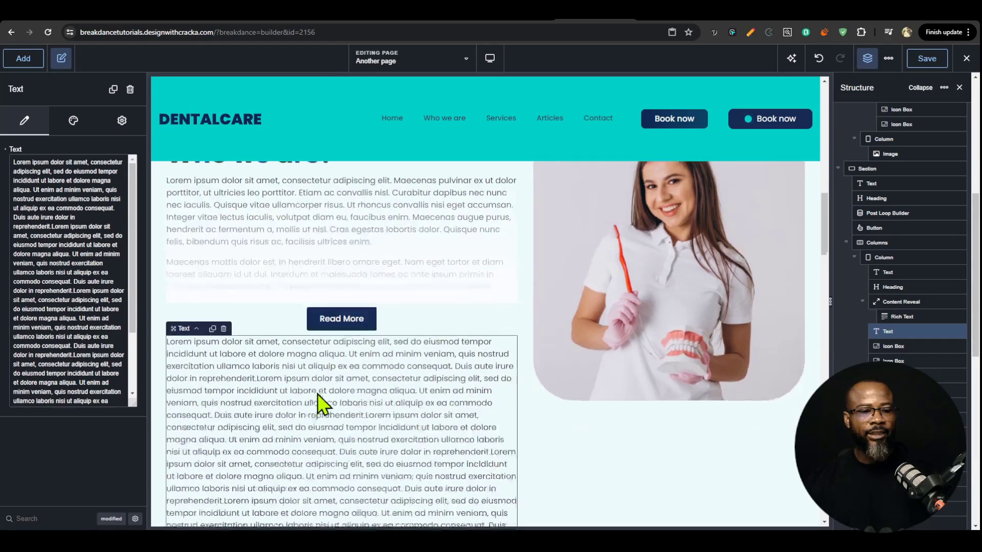
pyautogui.scroll(3, 344, 375)
pyautogui.click(892, 317)
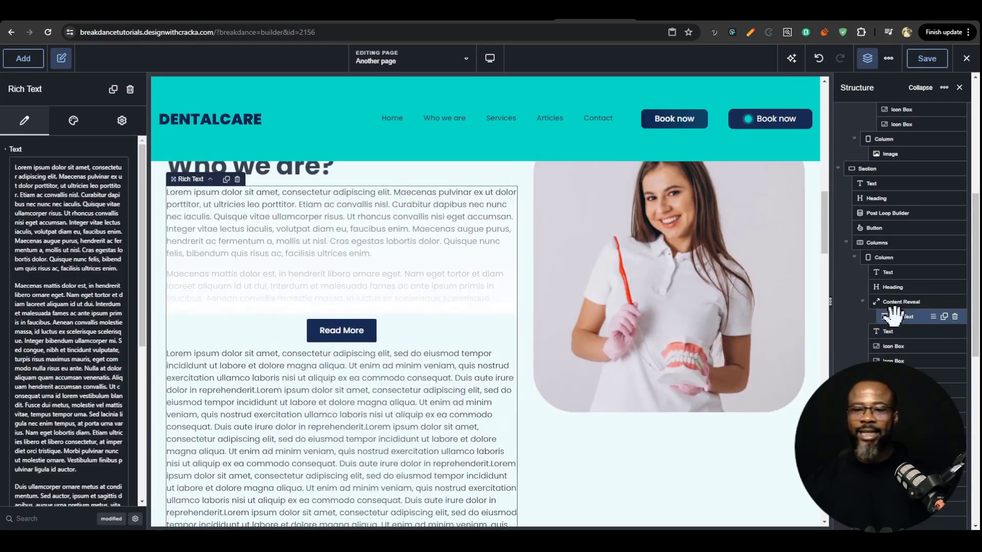
pyautogui.moveTo(892, 316); pyautogui.dragTo(897, 295)
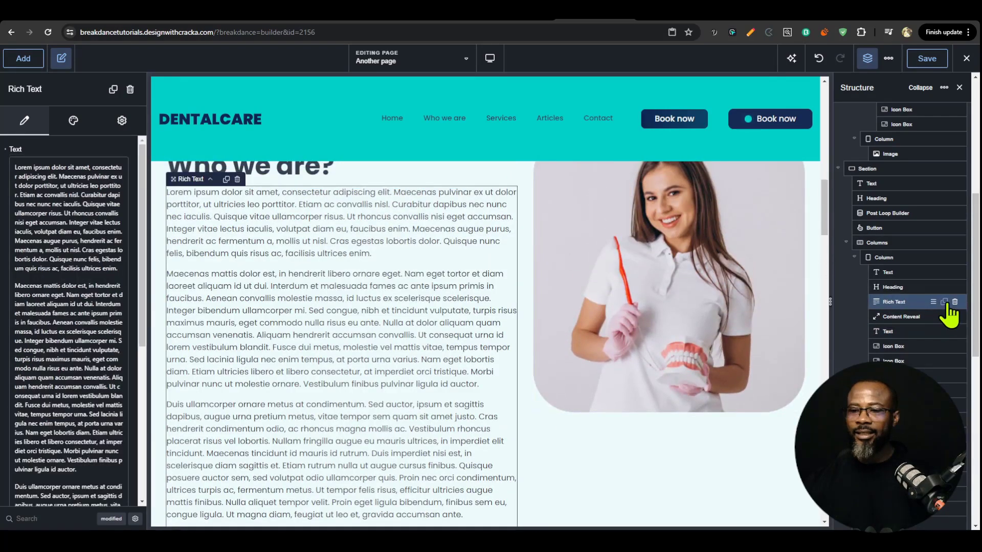
pyautogui.click(955, 302)
# - Nest the long "Who we are?" paragraph's Text element inside the empty Content Reveal
pyautogui.click(894, 317)
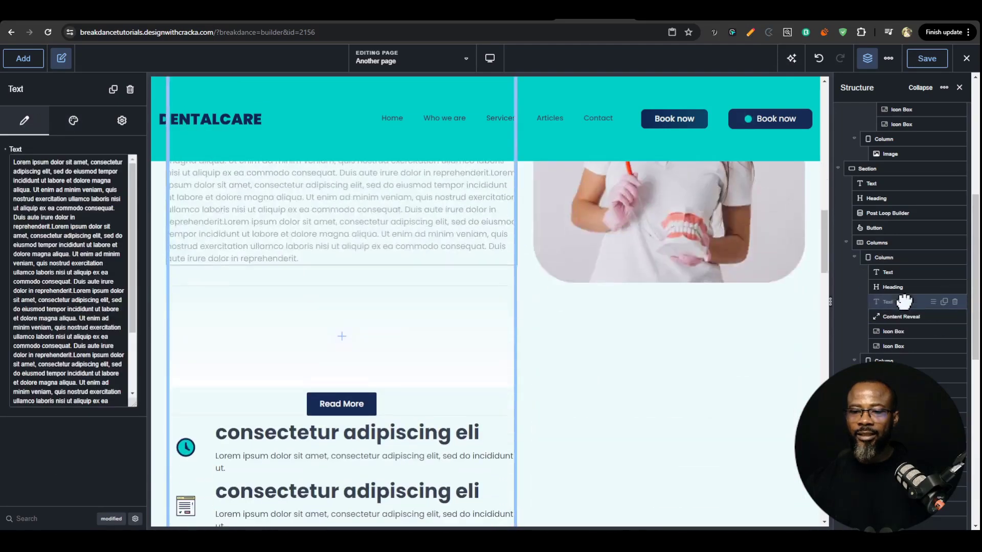
pyautogui.click(901, 301)
pyautogui.scroll(-2, 402, 341)
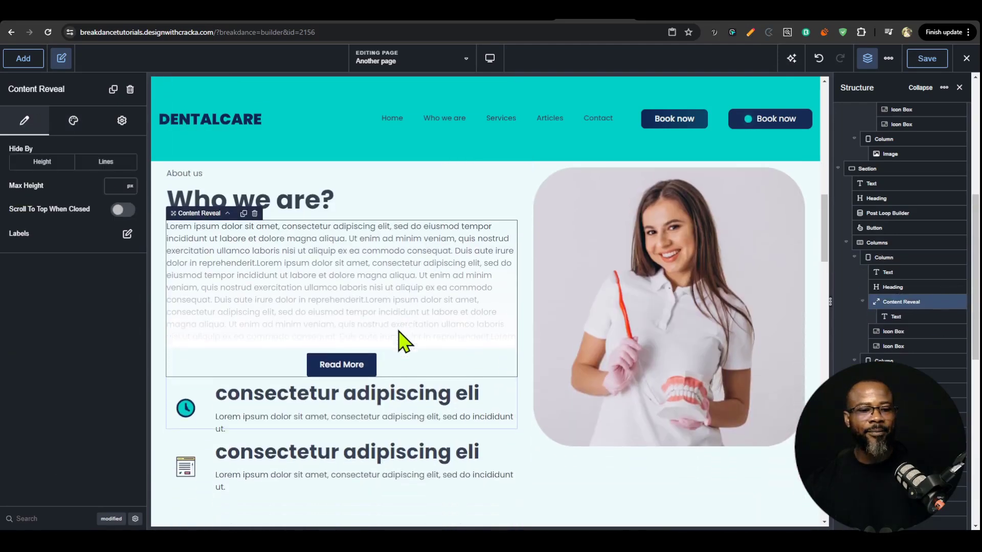
# - Test expanding and collapsing the paragraph twice with the Content Reveal's Read More button
pyautogui.click(356, 340)
pyautogui.click(353, 424)
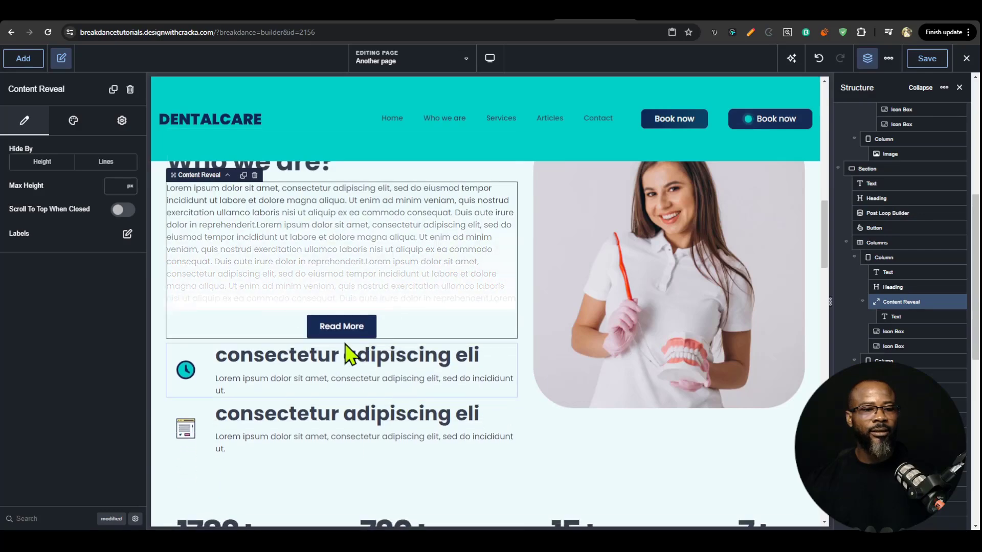
pyautogui.click(349, 346)
pyautogui.click(351, 420)
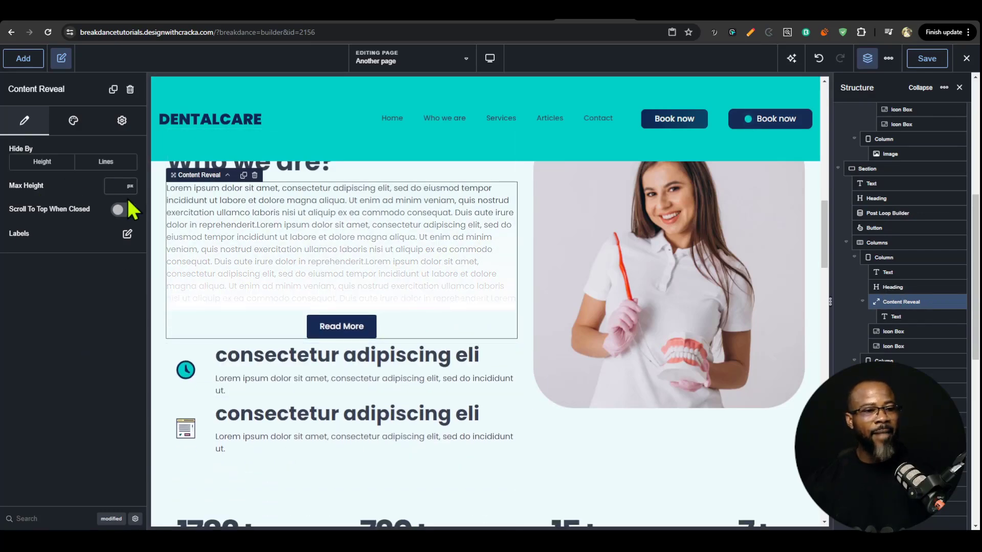
# - Set the Content Reveal's max height to 200 px and enable Scroll To Top When Closed
pyautogui.scroll(1, 386, 305)
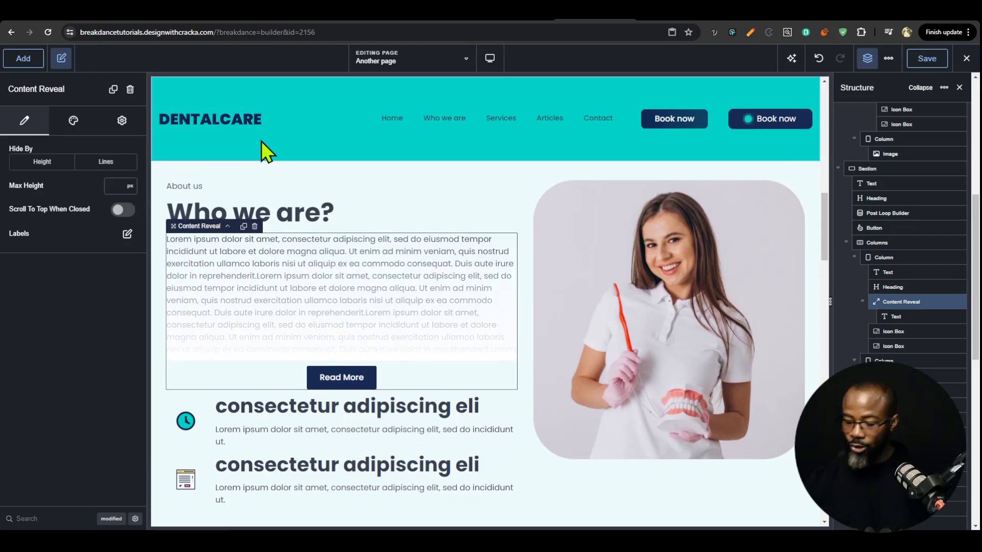
pyautogui.write('200')
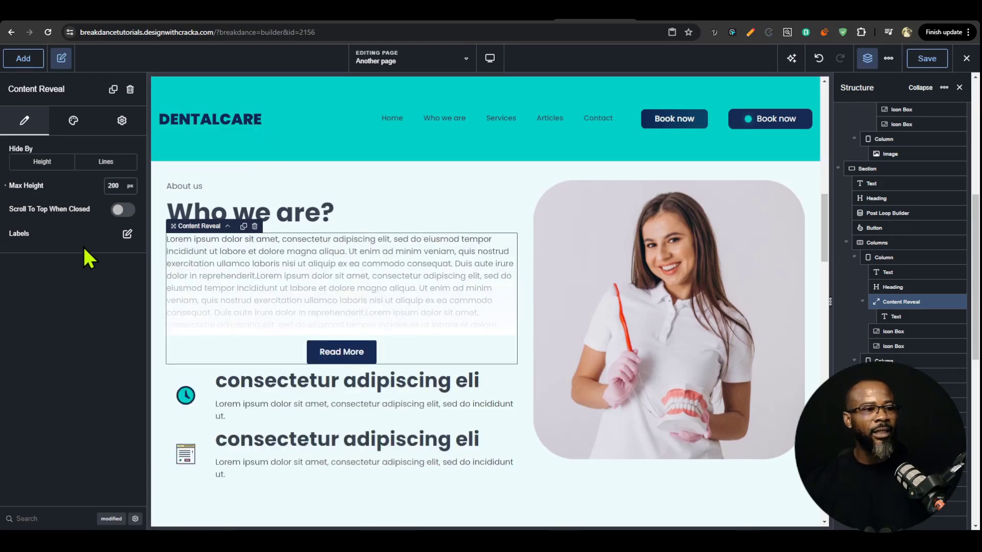
pyautogui.click(118, 211)
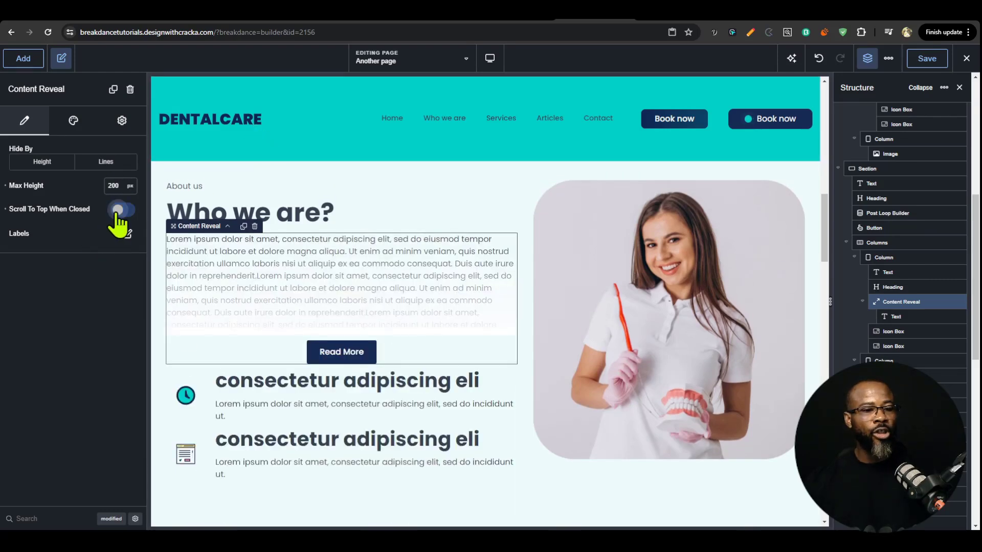
# - Expand and collapse the revealed paragraph twice to check the scroll-to-top behaviour on closing
pyautogui.click(352, 358)
pyautogui.click(355, 467)
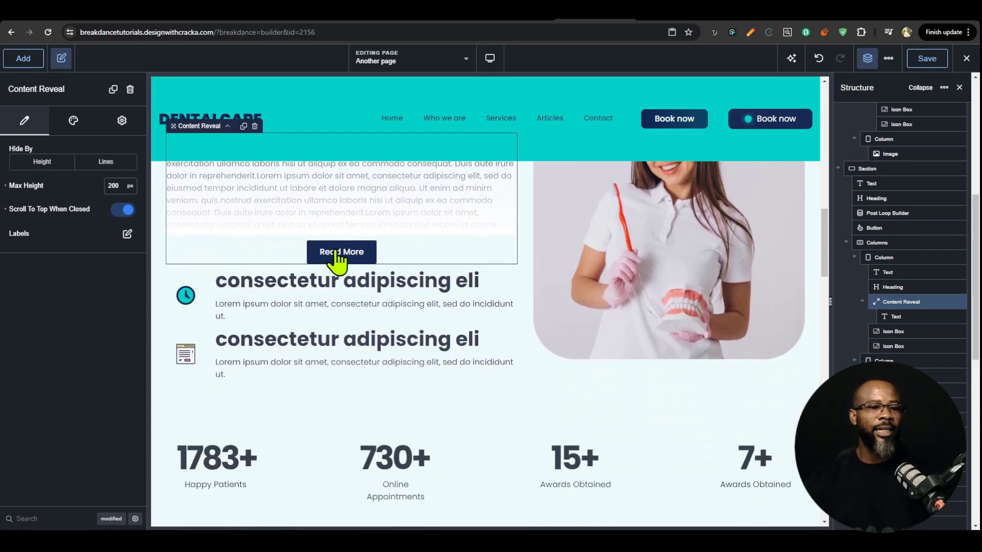
pyautogui.click(337, 254)
pyautogui.click(354, 375)
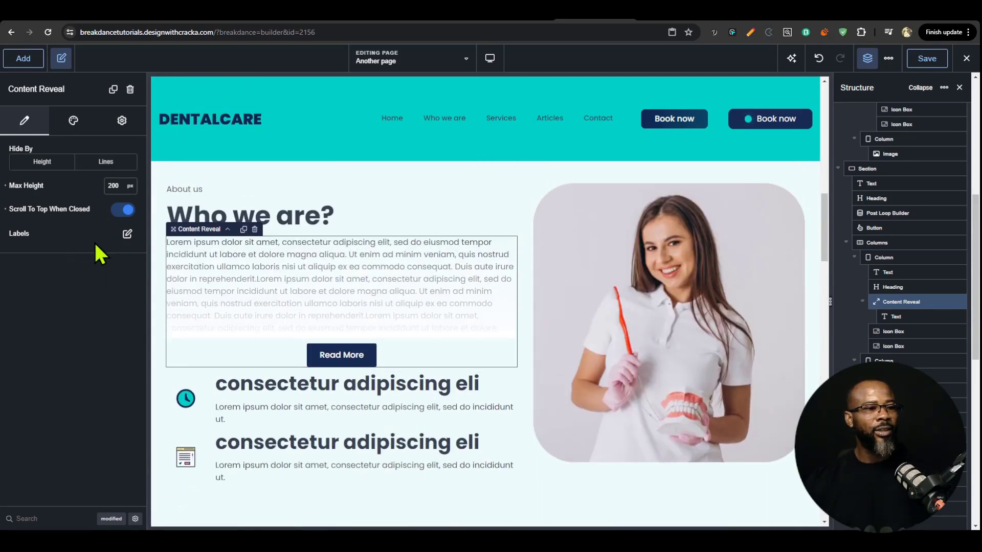
# - Label the Content Reveal's button "see more" for revealing and "see less" for hiding, and test both states
pyautogui.click(127, 234)
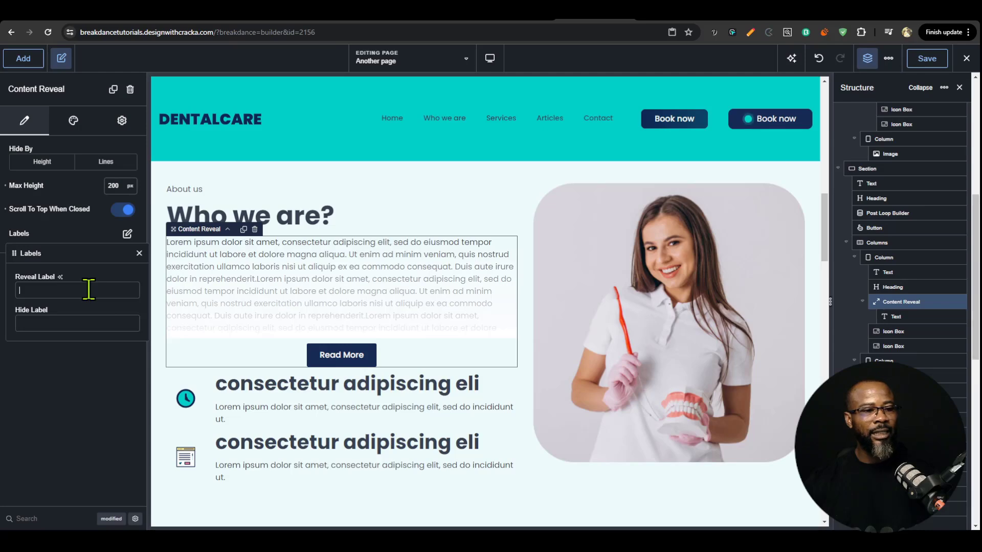
pyautogui.click(122, 293)
pyautogui.write('see more')
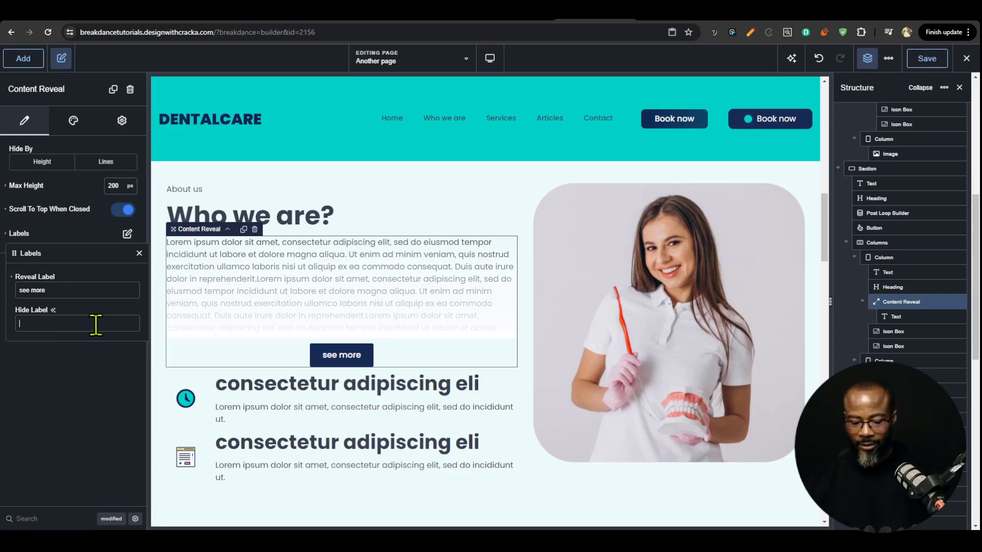
pyautogui.click(357, 358)
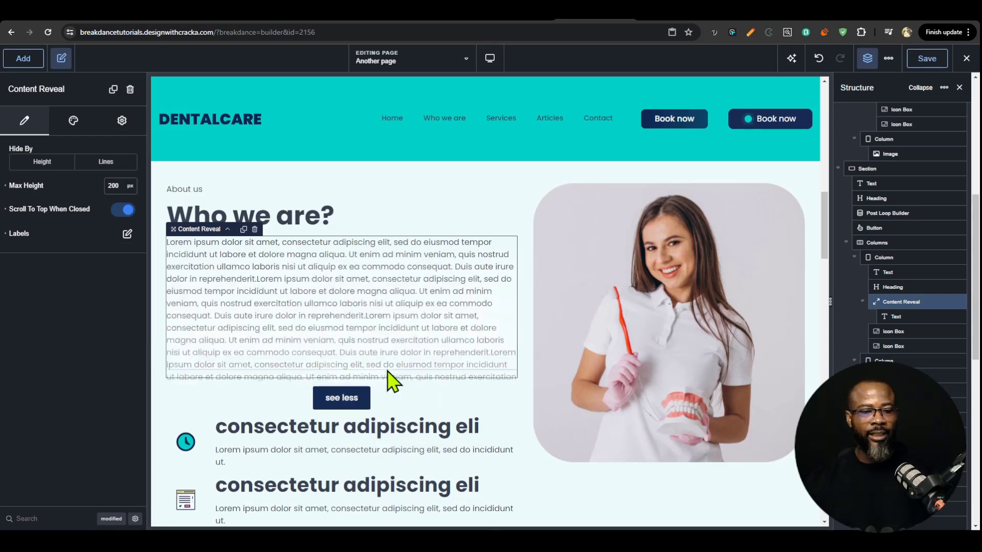
pyautogui.click(347, 473)
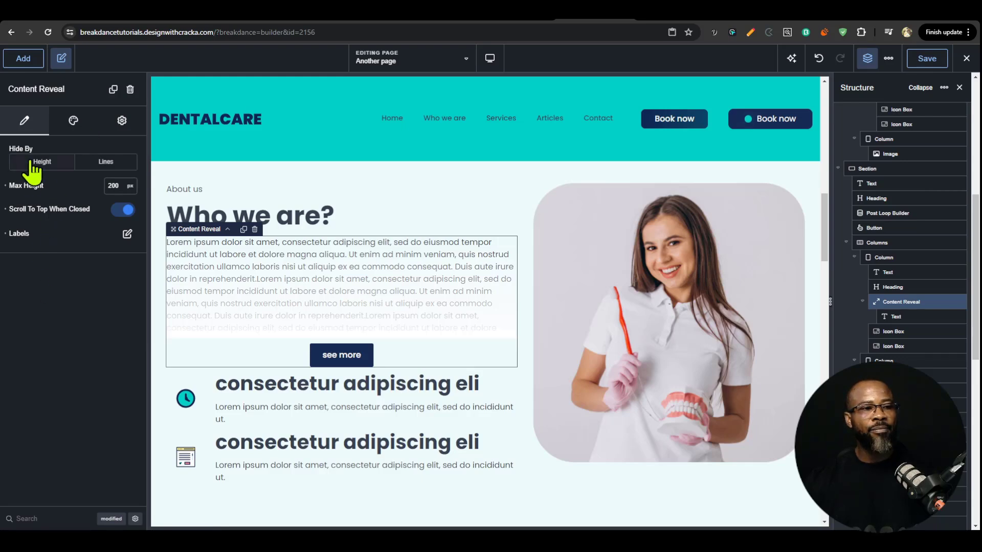
# - Make the Content Reveal hide its content by lines, with max lines set to 8
pyautogui.click(101, 162)
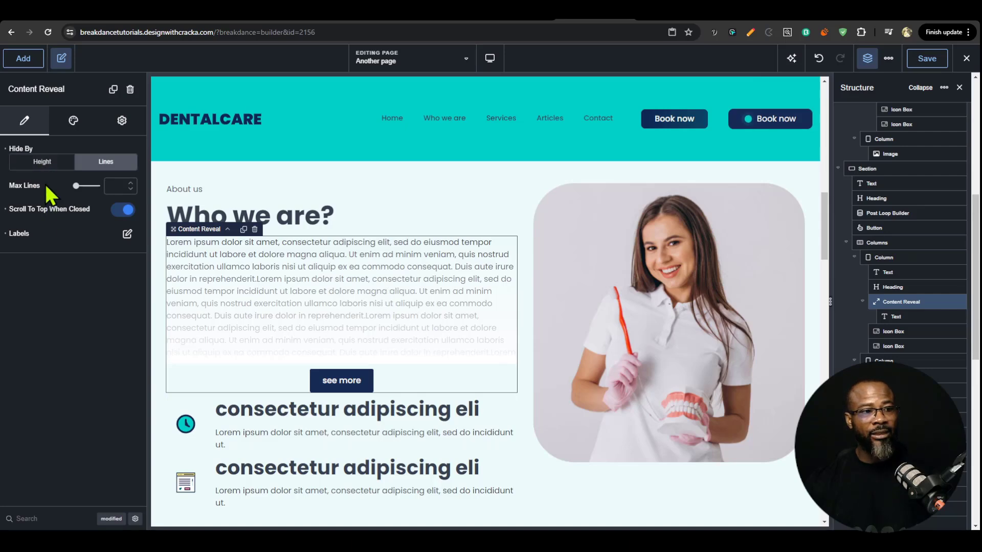
pyautogui.click(112, 187)
pyautogui.write('8')
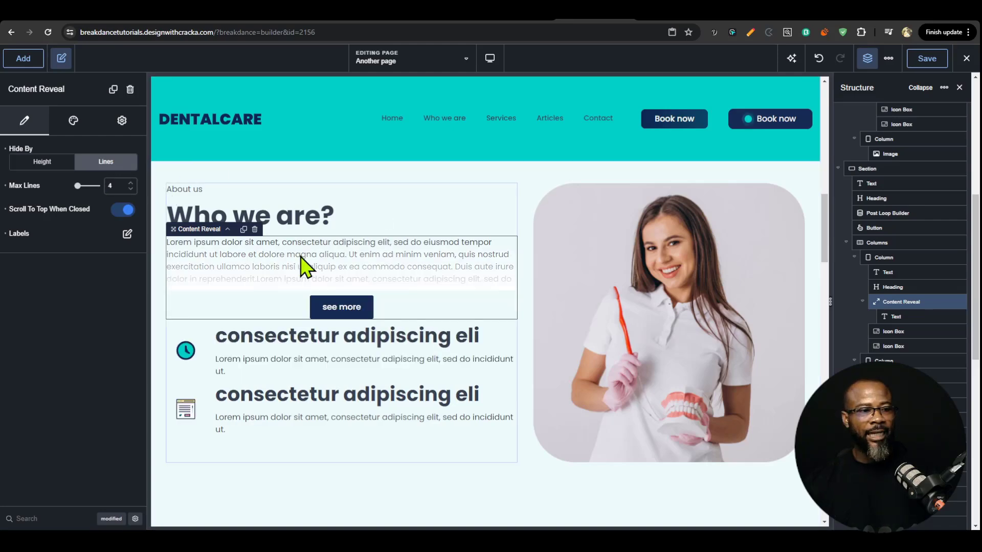
pyautogui.click(381, 265)
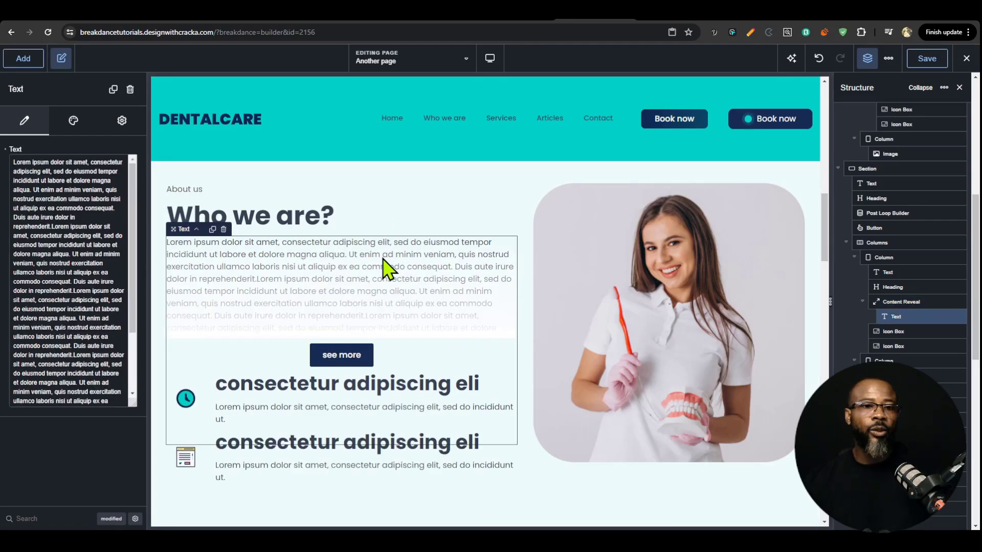
# - Add another Menu Custom Area to the header's Menu Builder and place it before the Home link
pyautogui.click(395, 121)
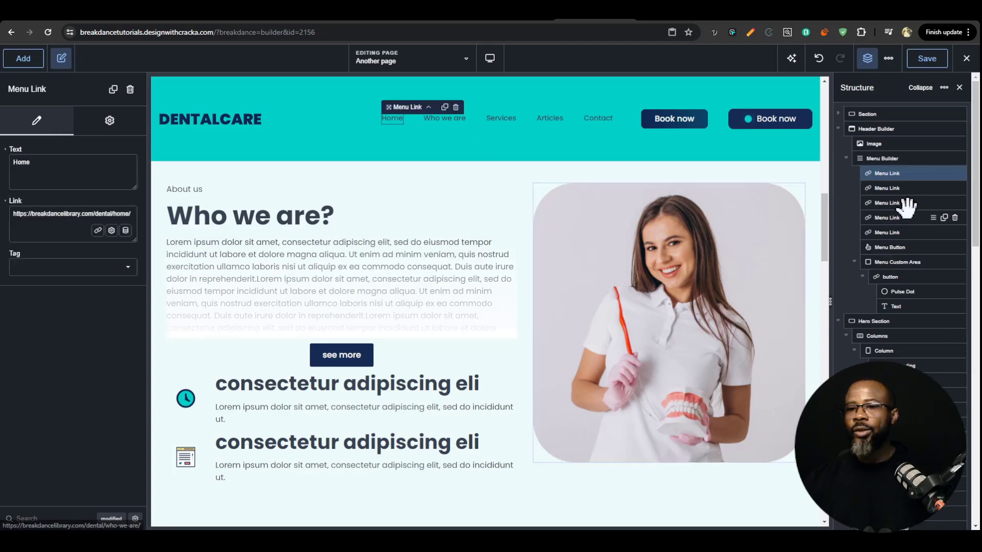
pyautogui.click(884, 158)
pyautogui.click(61, 167)
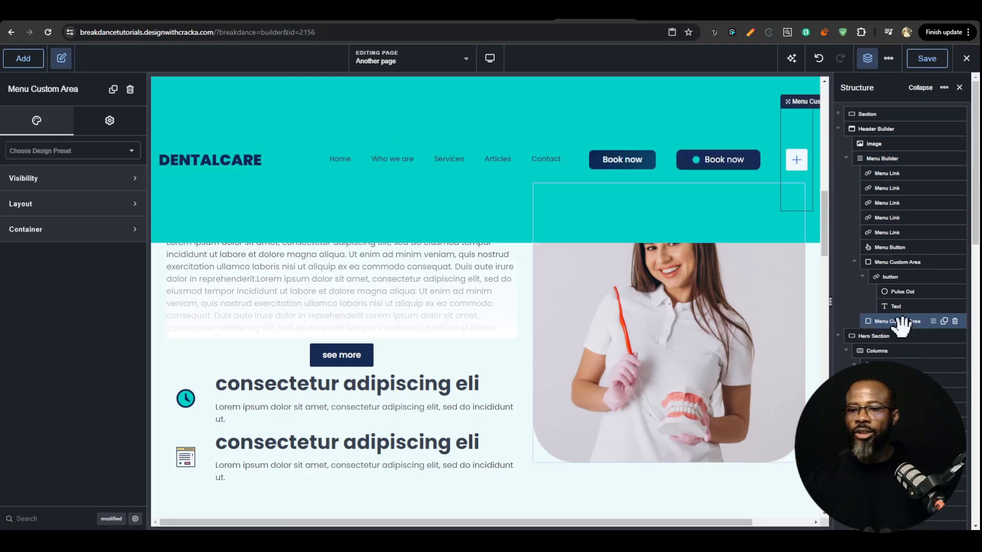
pyautogui.moveTo(898, 322); pyautogui.dragTo(890, 164)
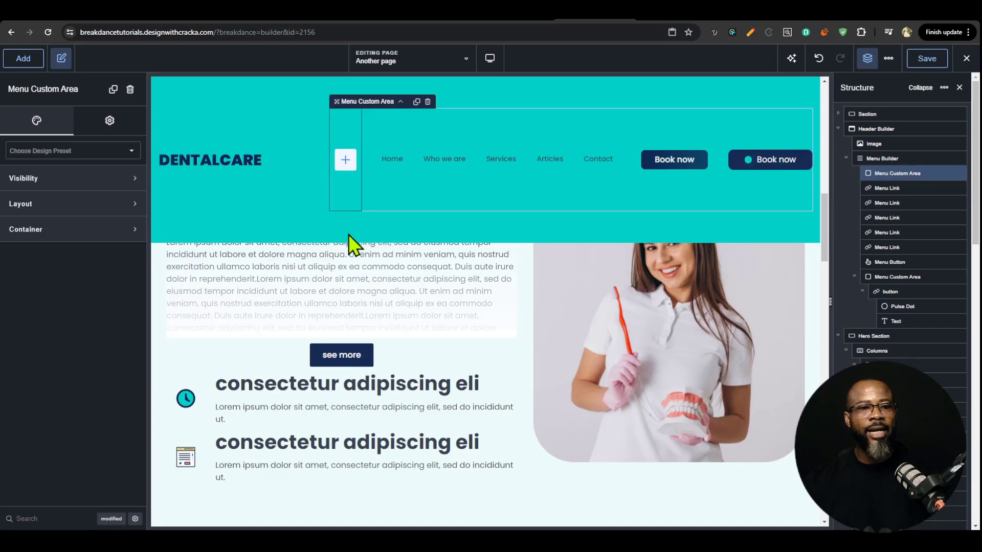
# - Insert a Badge element into the empty Menu Custom Area before the Home link
pyautogui.click(346, 164)
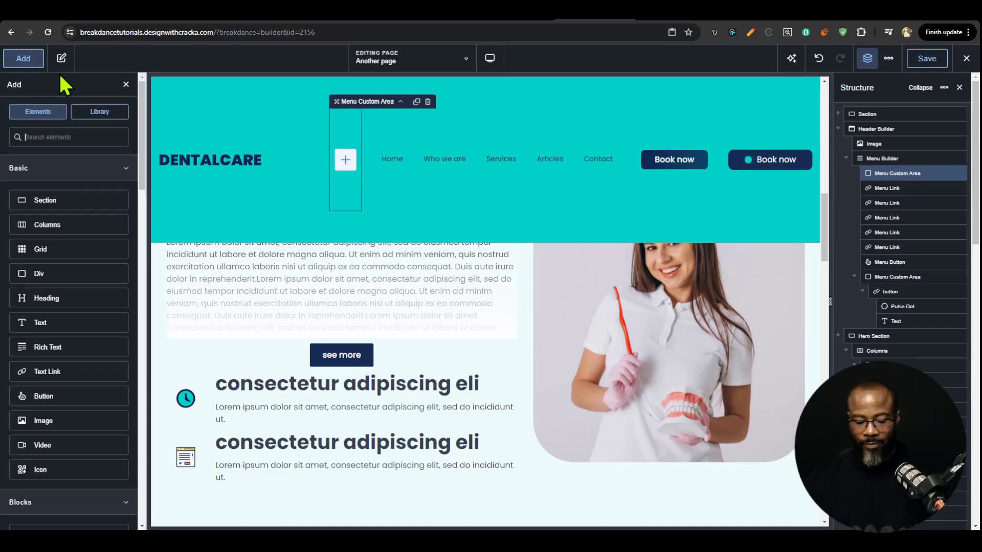
pyautogui.write('vs')
pyautogui.press('BackSpace')
pyautogui.press('BackSpace')
pyautogui.write('bad')
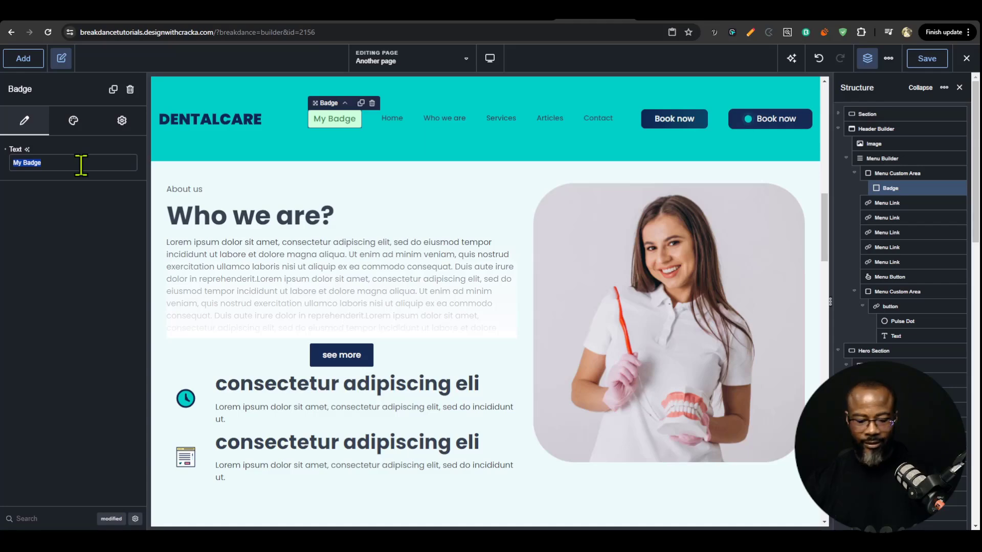
# - Replace the Badge's text with "Breakdance v2.0 ins now available"
pyautogui.write('BREAK')
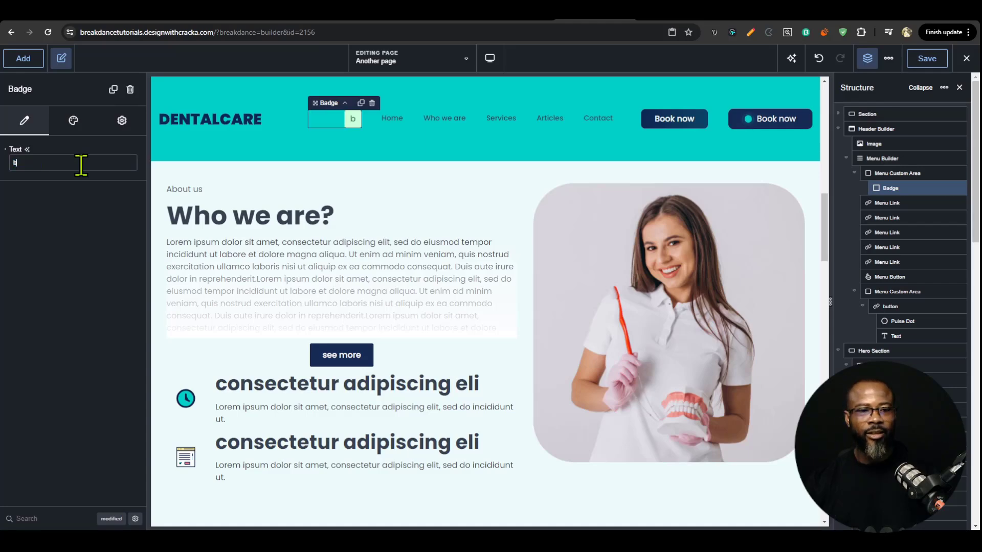
pyautogui.press('BackSpace')
pyautogui.press('BackSpace')
pyautogui.press('BackSpace')
pyautogui.press('BackSpace')
pyautogui.press('BackSpace')
pyautogui.write('bre')
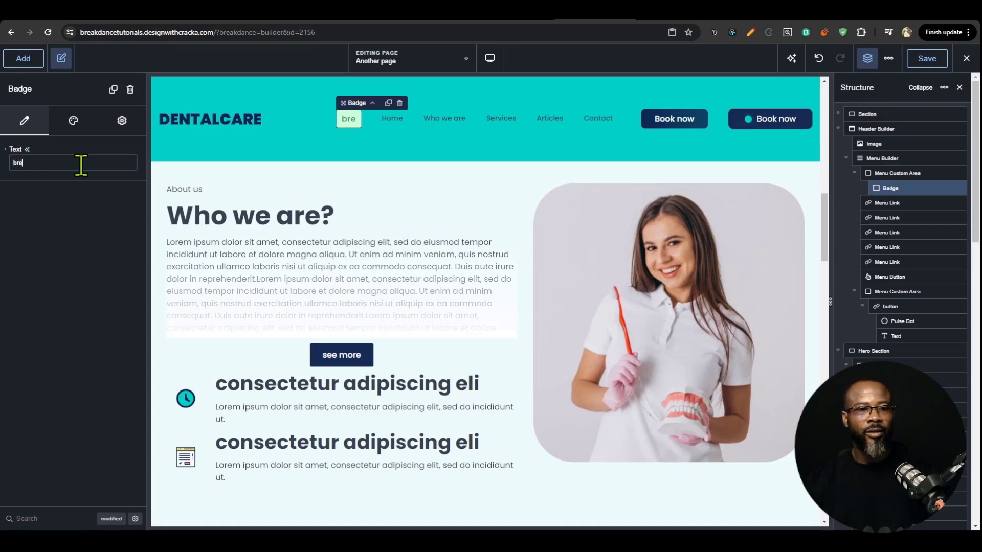
pyautogui.press('BackSpace')
pyautogui.press('BackSpace')
pyautogui.press('BackSpace')
pyautogui.write('Breakda')
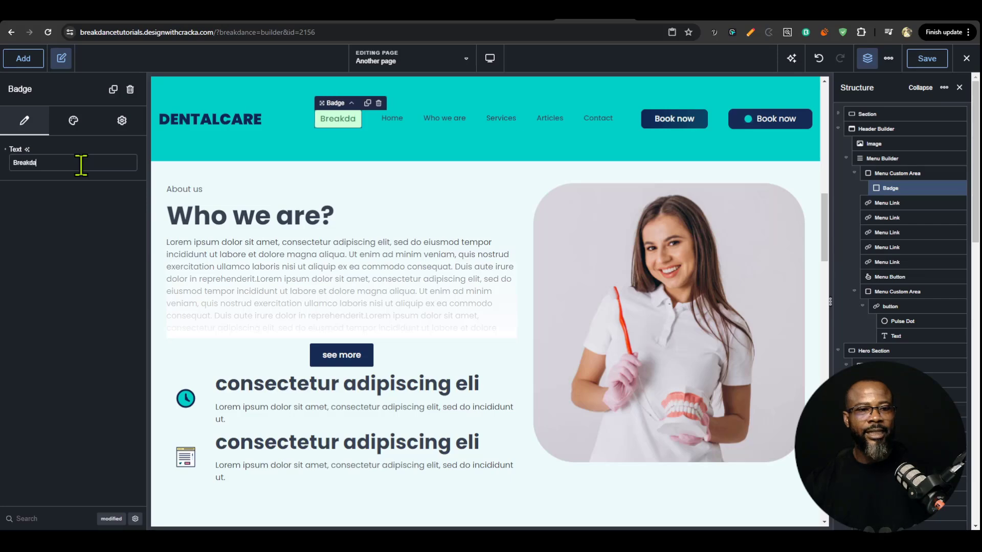
pyautogui.write('nce v2.')
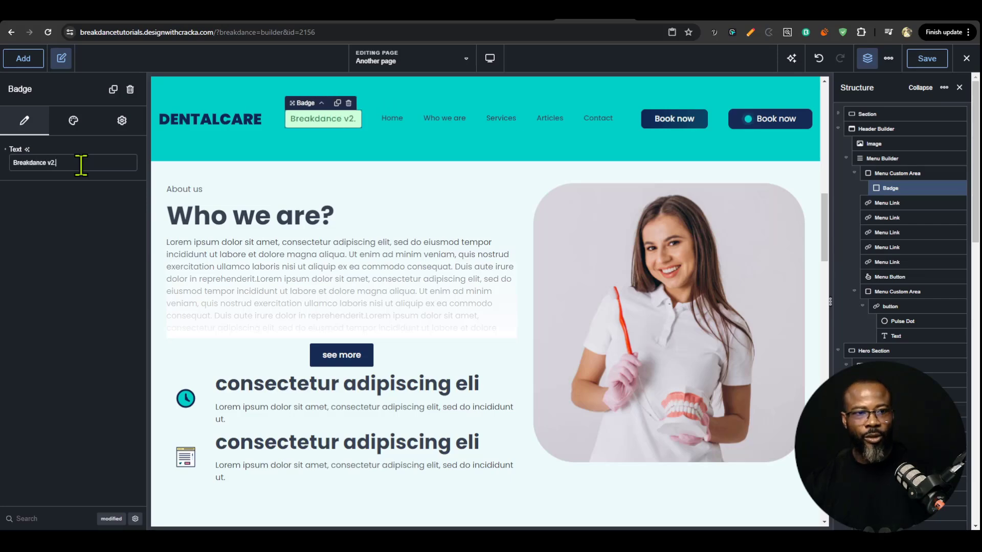
pyautogui.write('0 ins now a')
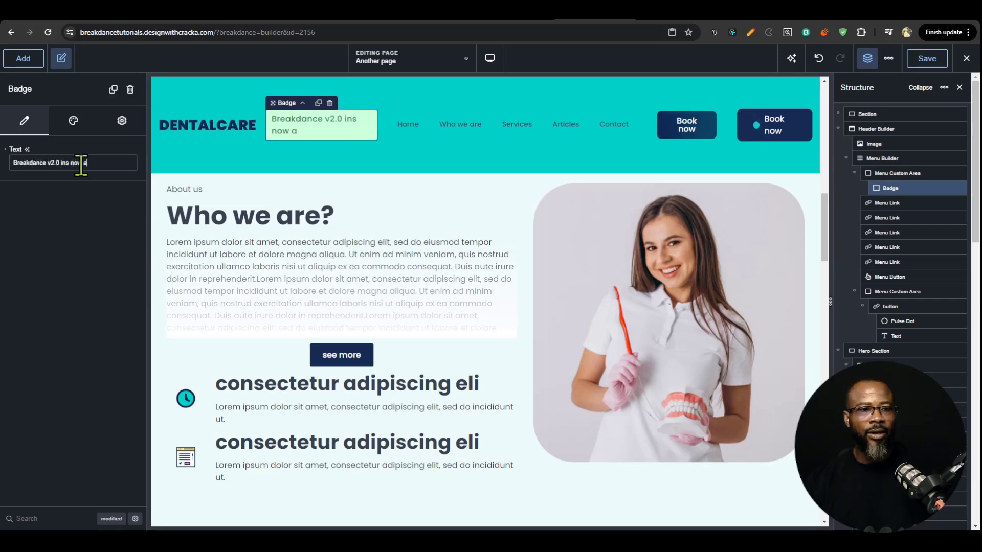
pyautogui.write('vailable')
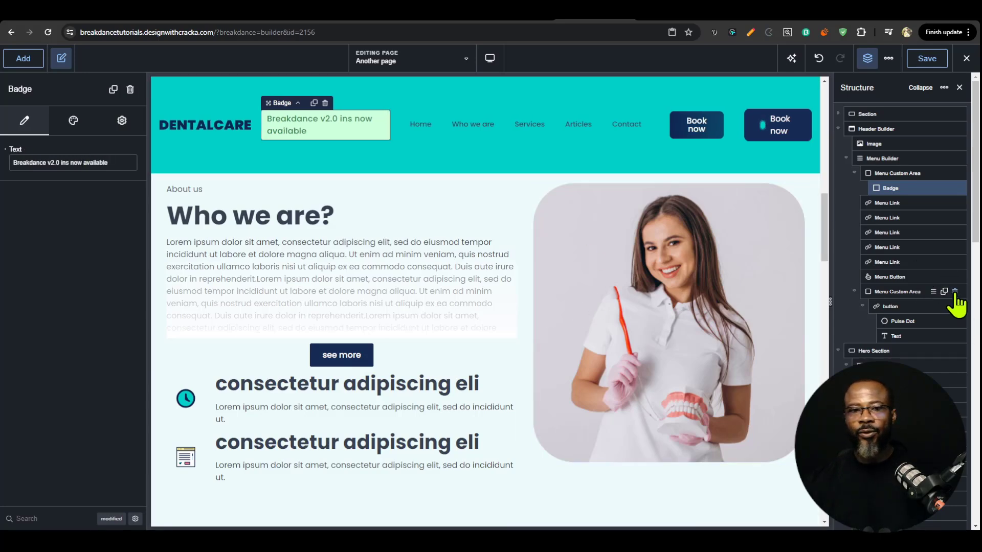
# - Delete the Menu Custom Area holding the Pulse Dot button and append an exclamation mark to the Badge's text
pyautogui.click(955, 291)
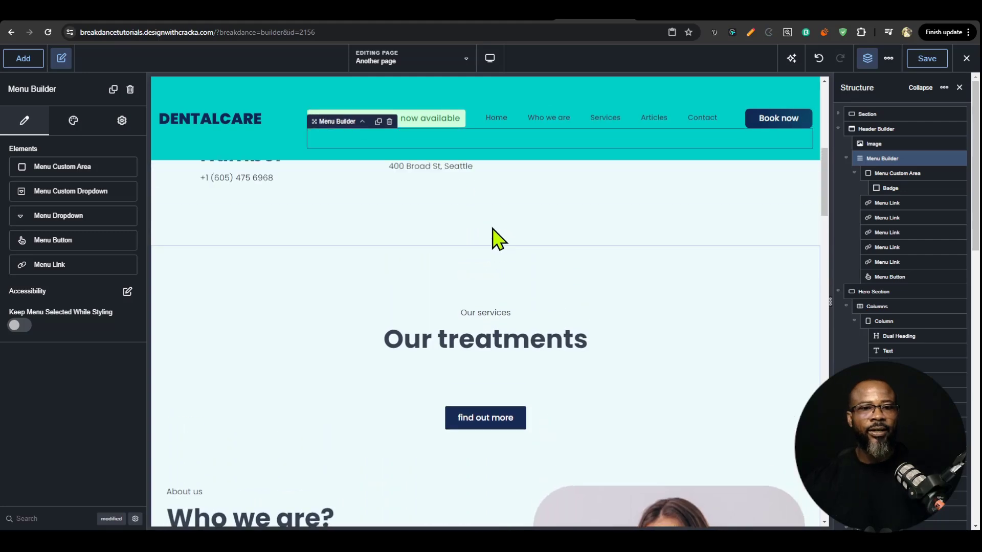
pyautogui.scroll(3, 481, 194)
pyautogui.click(436, 121)
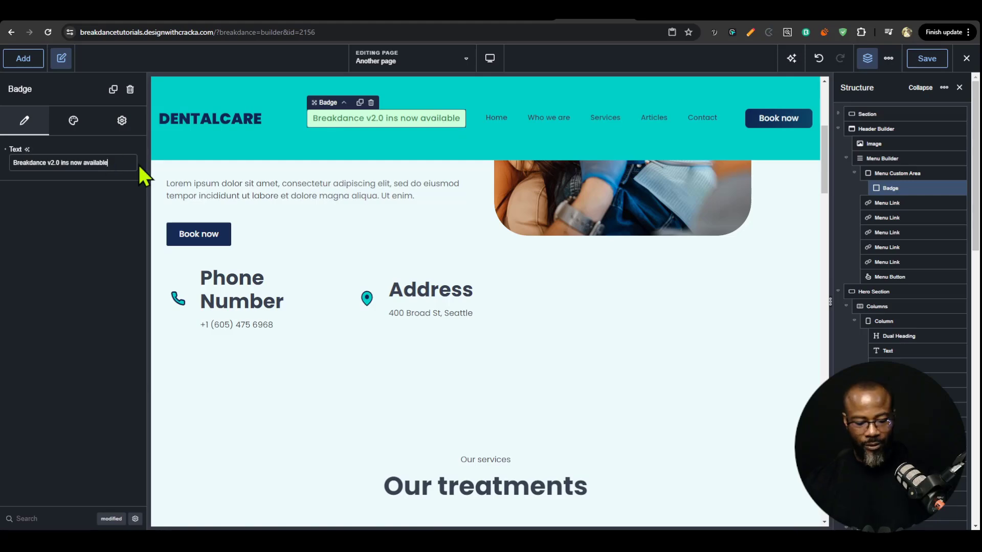
pyautogui.write('!')
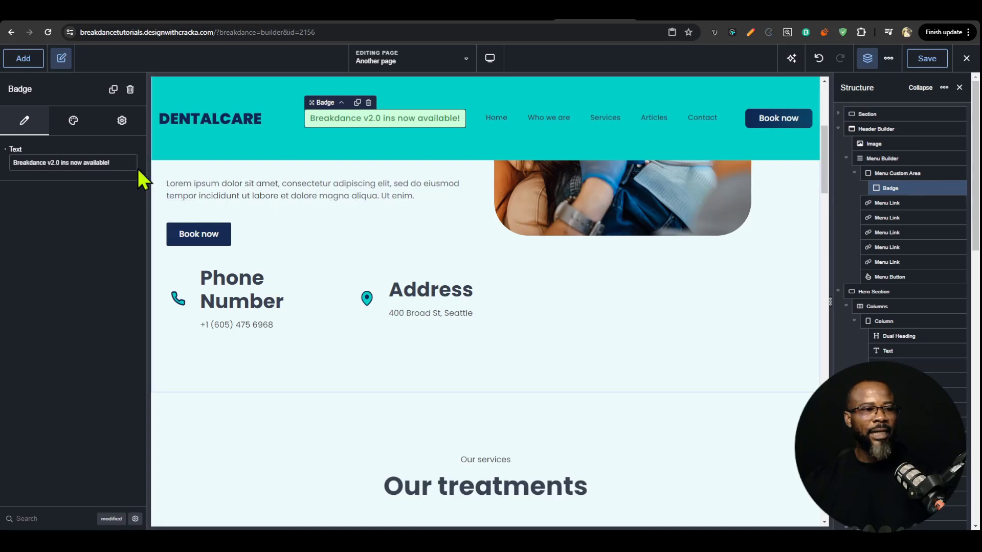
# - Review the Badge's background, border and radius options and set its typography font size to 12 px
pyautogui.click(74, 122)
pyautogui.click(95, 180)
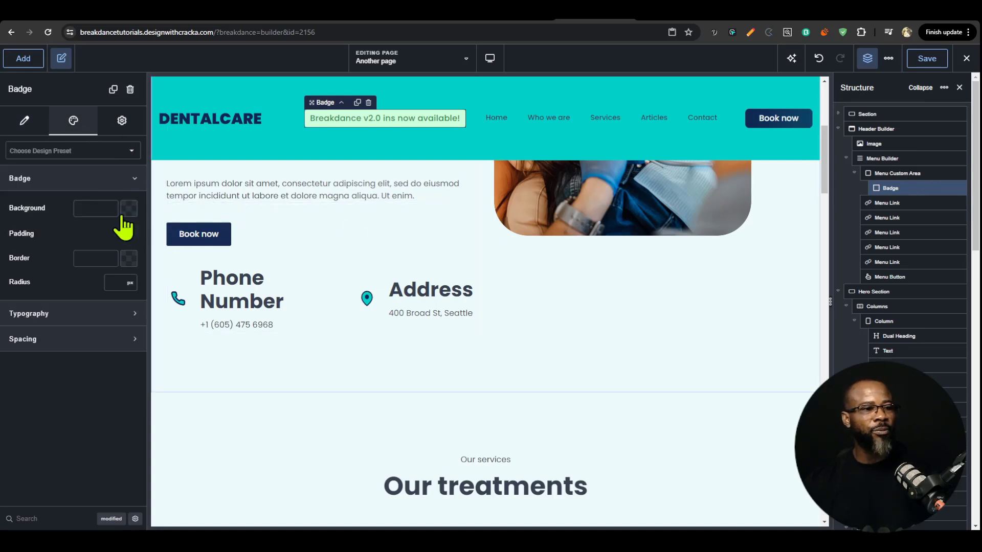
pyautogui.click(88, 179)
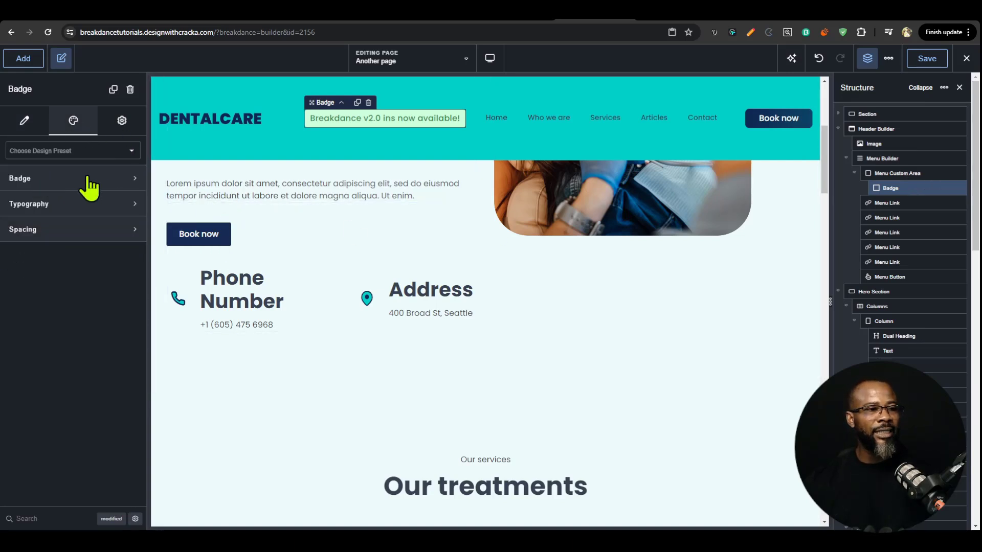
pyautogui.click(87, 204)
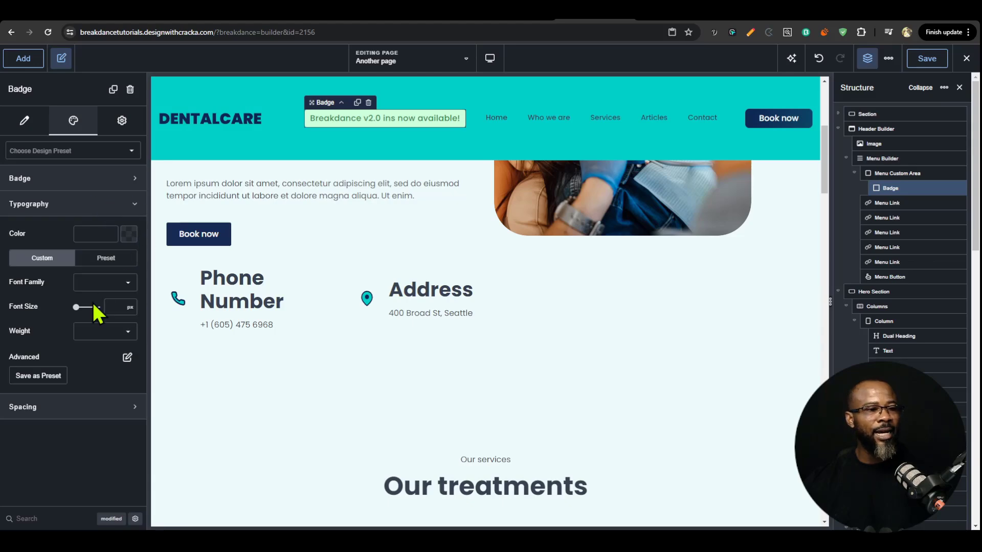
pyautogui.write('12')
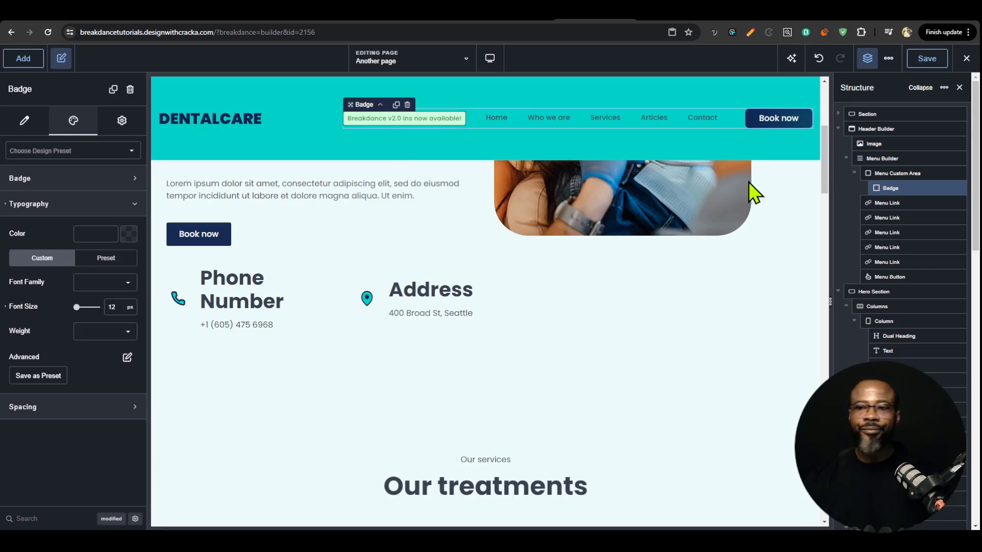
# - Move the Badge's Menu Custom Area behind the Book now Menu Button, at the end of the Menu Builder
pyautogui.moveTo(894, 175); pyautogui.dragTo(875, 278)
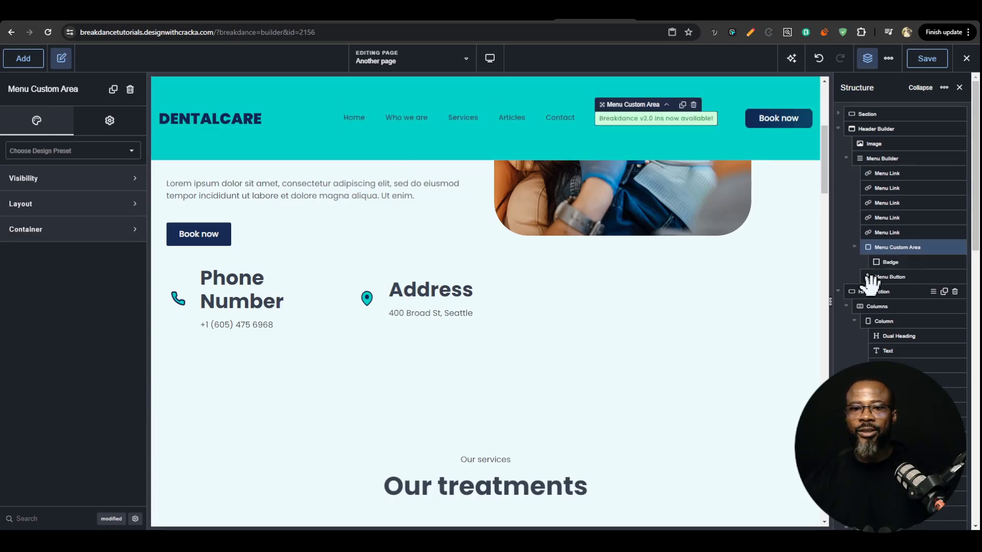
pyautogui.moveTo(890, 245); pyautogui.dragTo(891, 278)
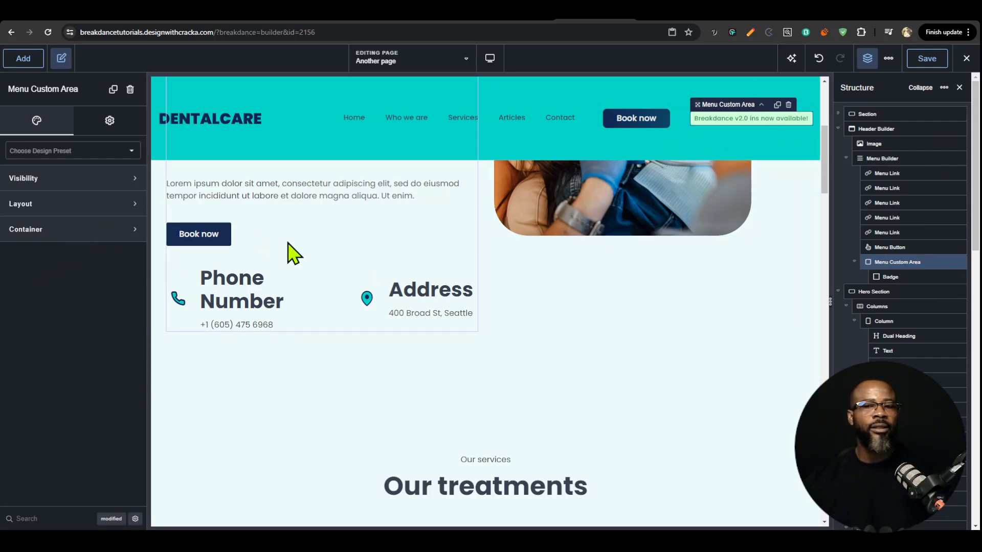
pyautogui.click(729, 118)
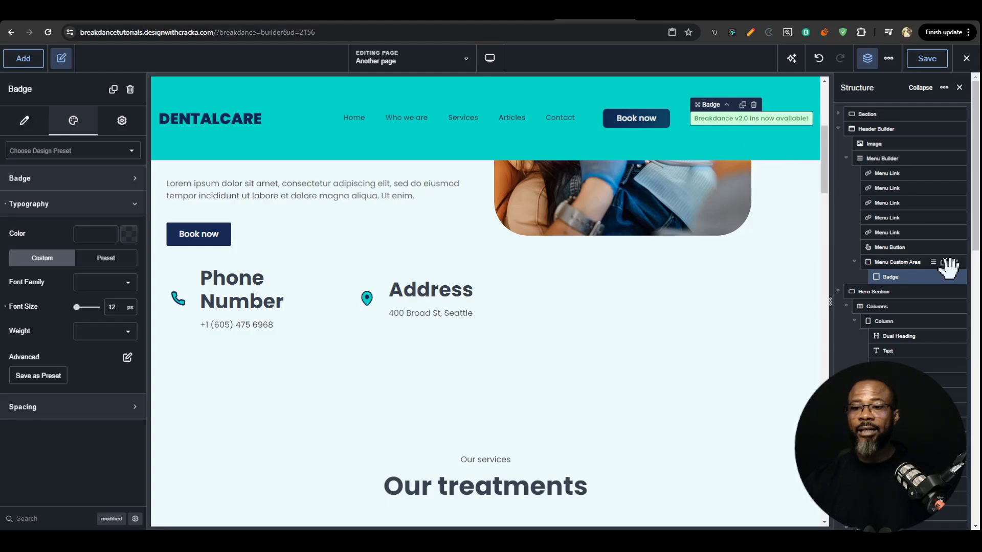
# - Add a Wrapper Link to the Badge's Menu Custom Area and nest the Badge inside it
pyautogui.click(889, 262)
pyautogui.click(22, 61)
pyautogui.write('wrap')
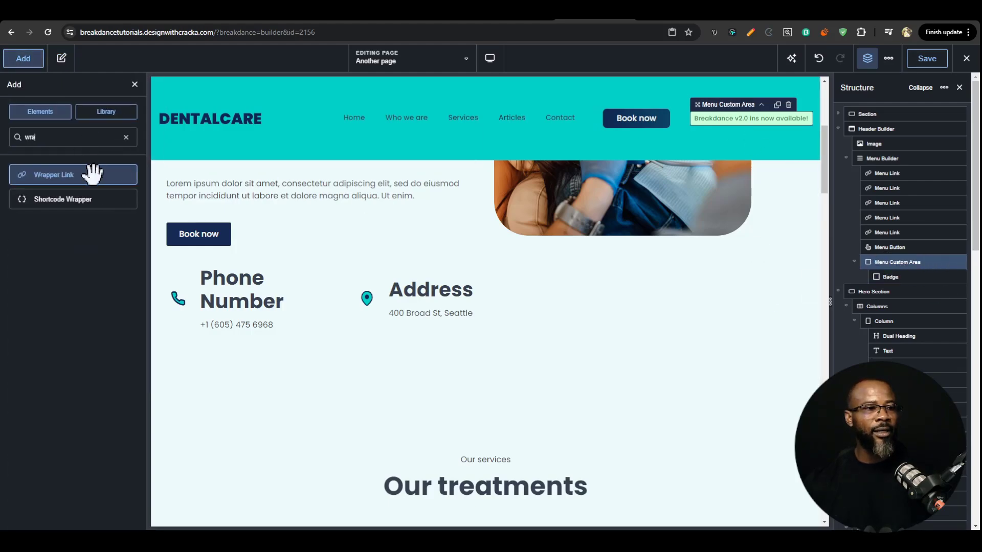
pyautogui.click(92, 170)
pyautogui.moveTo(882, 279); pyautogui.dragTo(919, 295)
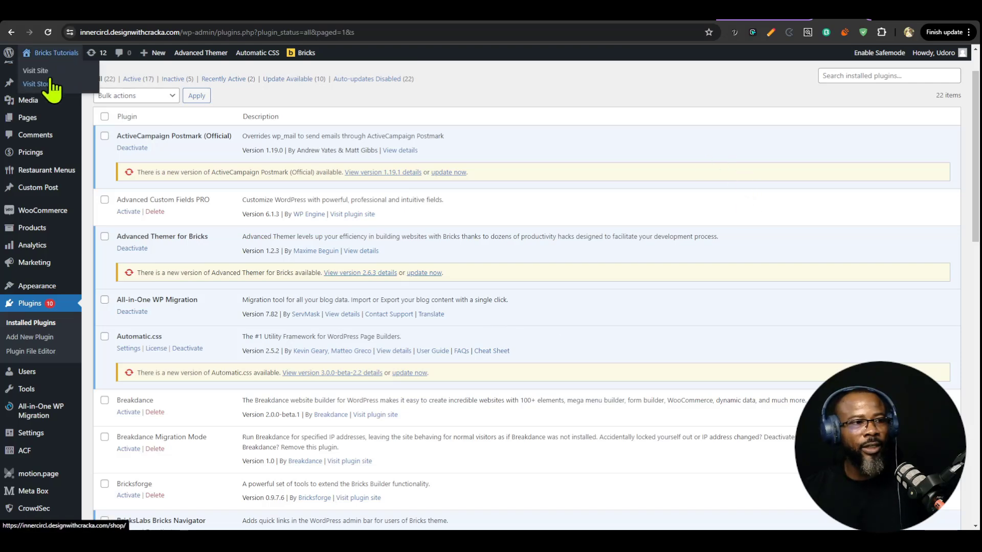
# - Browse the Bricks-built shop's front page while logged in, and open and close its side menu
pyautogui.click(847, 14)
pyautogui.scroll(-8, 661, 310)
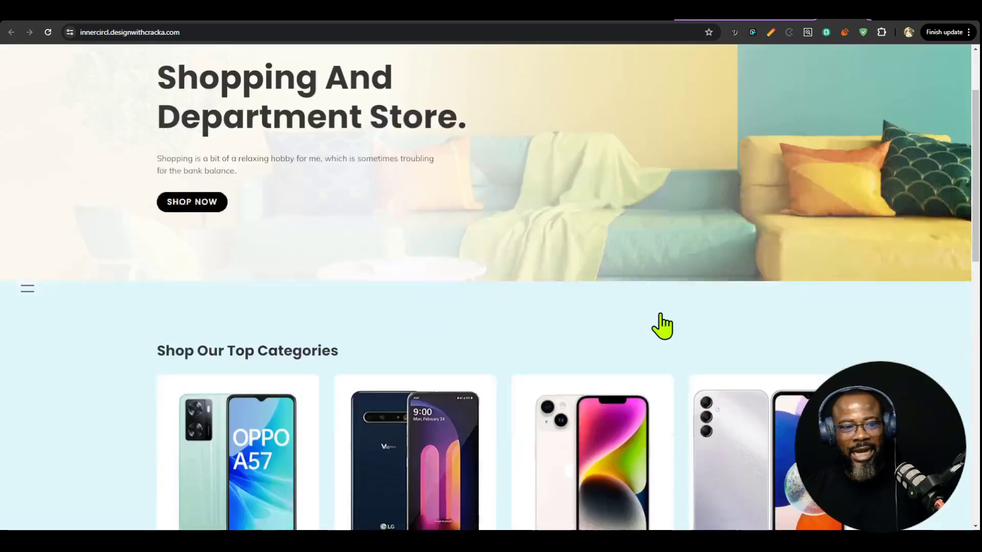
pyautogui.scroll(8, 358, 307)
pyautogui.click(61, 301)
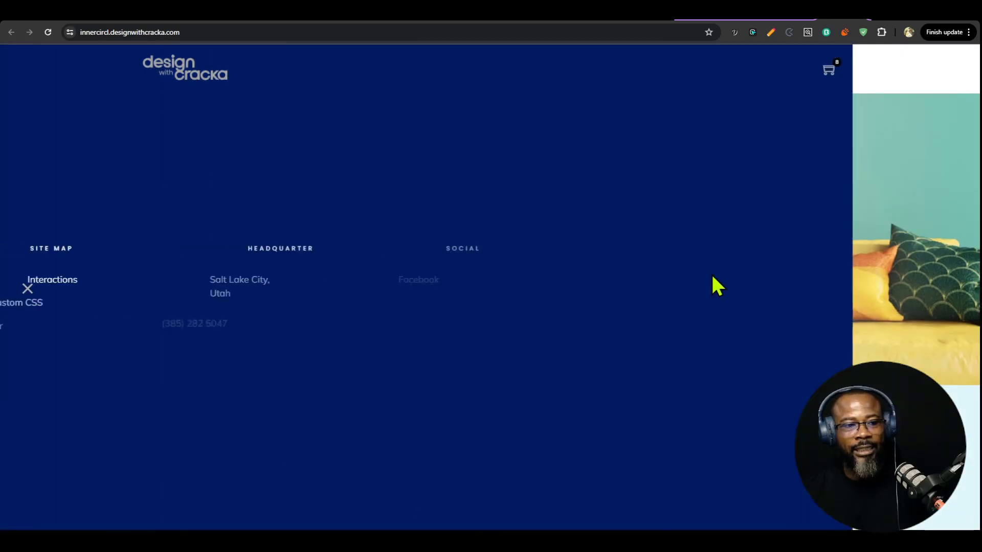
pyautogui.press('Escape')
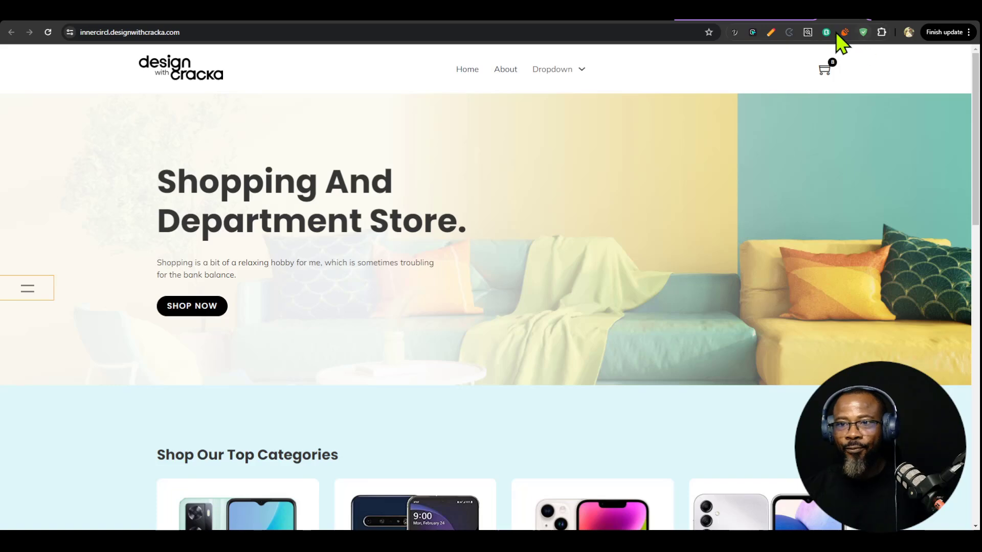
# - Load innercircl.designwithcracka.com in a new incognito window and test its side menu as a logged-out visitor
pyautogui.click(361, 32)
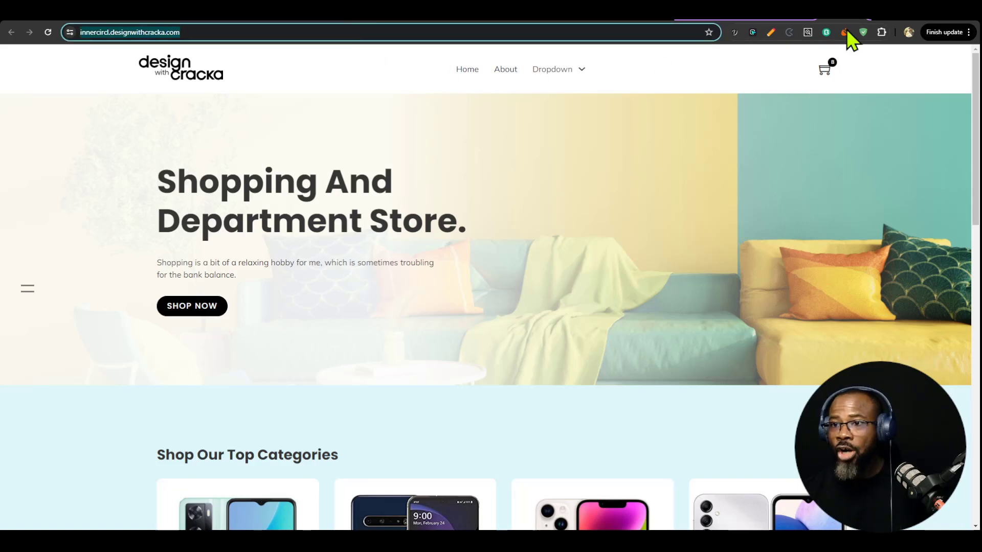
pyautogui.click(971, 35)
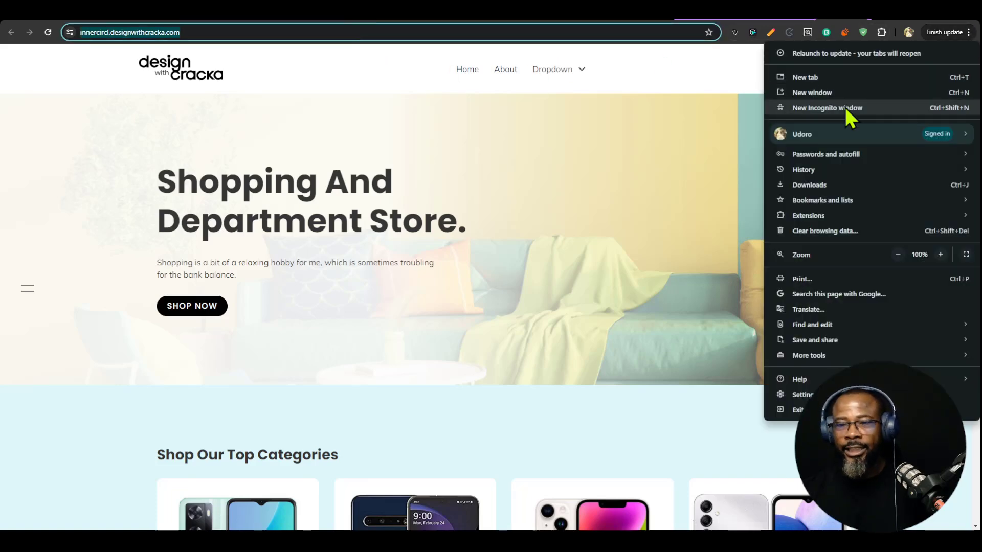
pyautogui.click(847, 108)
pyautogui.write('innercircl.designwithcracka.com')
pyautogui.press('Return')
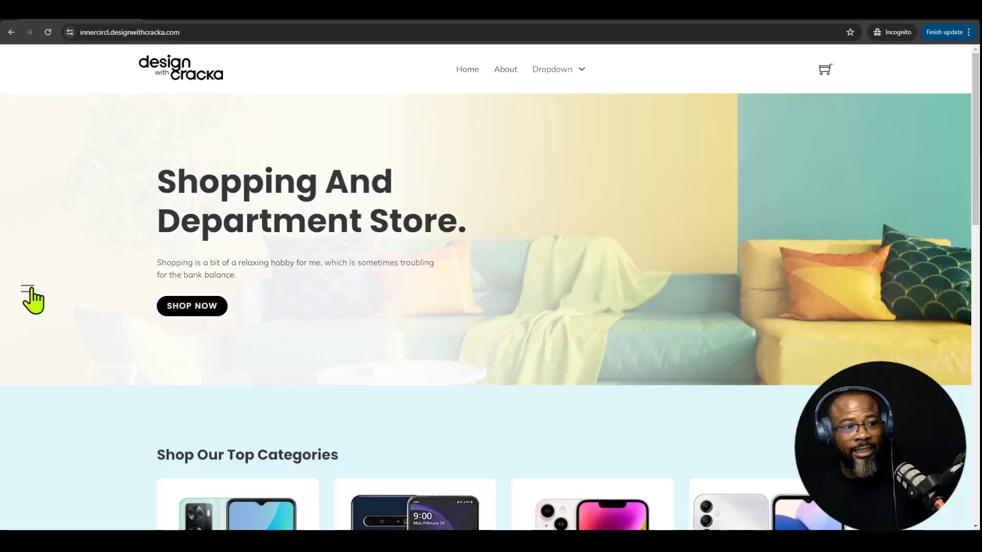
pyautogui.click(30, 287)
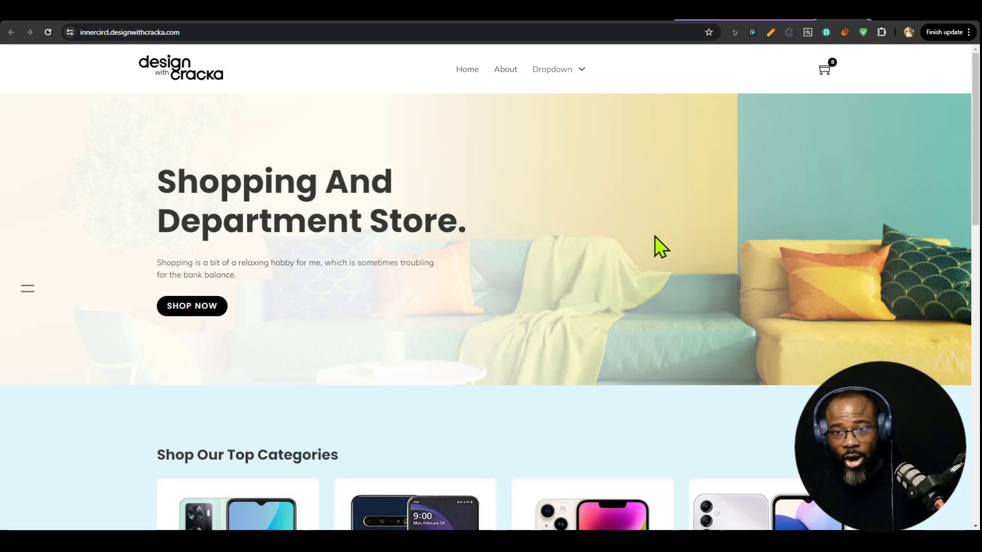
# - Activate the Breakdance plugin on the Bricks shop site and reload the site's front page
pyautogui.click(793, 7)
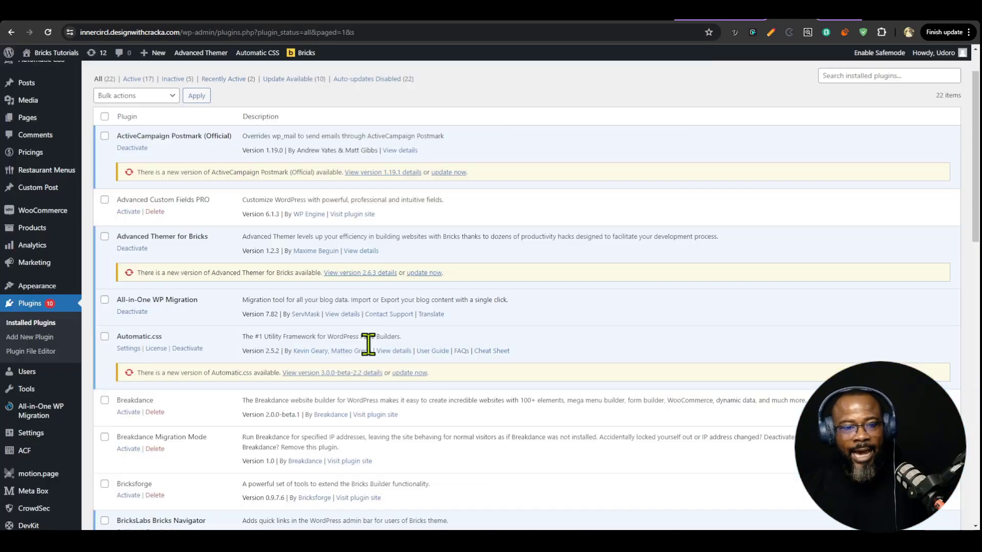
pyautogui.click(127, 413)
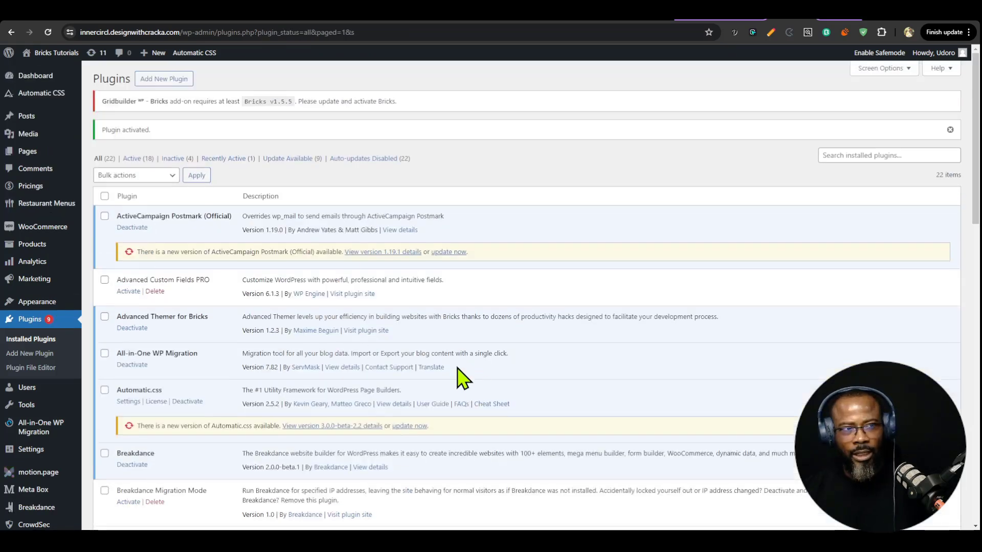
pyautogui.click(824, 7)
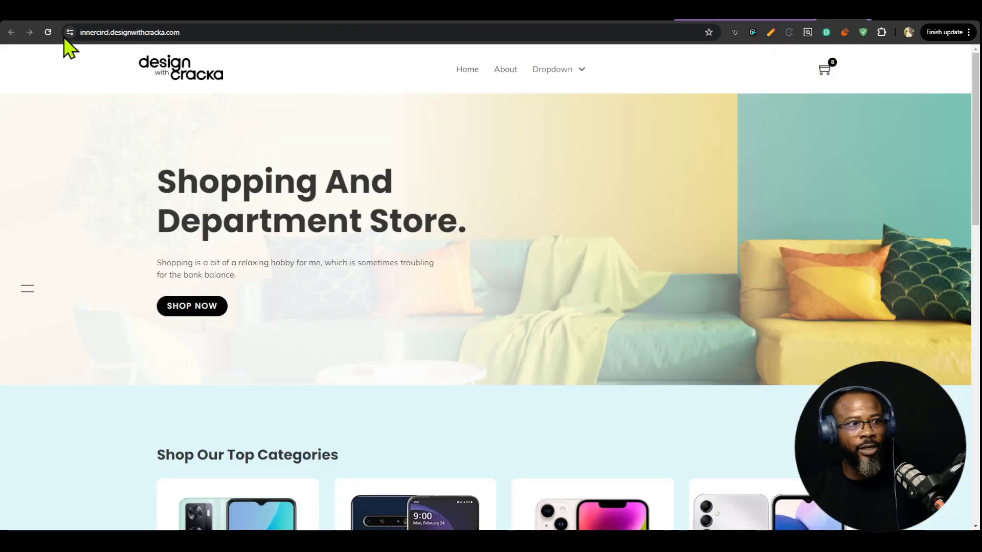
pyautogui.click(49, 34)
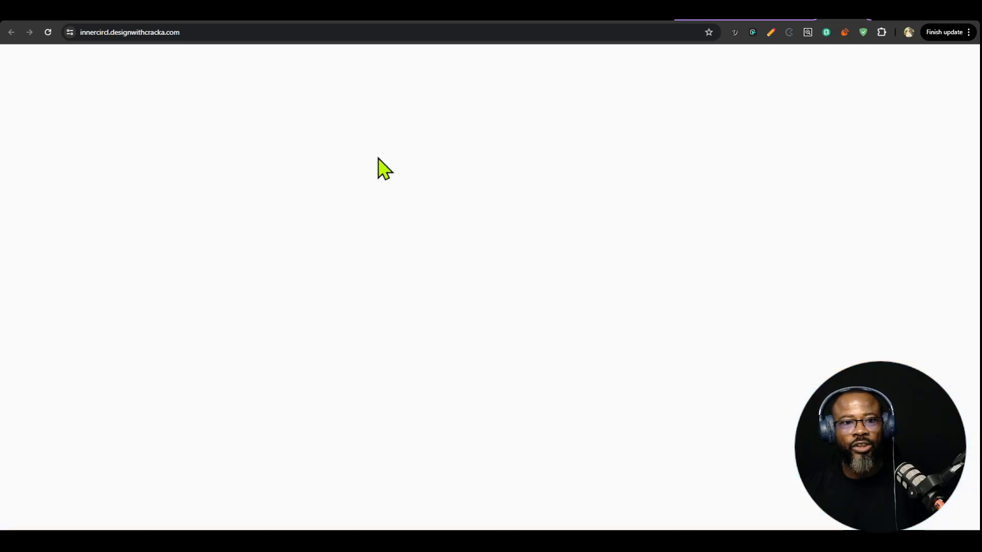
# - Check innercircl.designwithcracka.com in a new incognito window with Breakdance active, and close that window
pyautogui.click(968, 32)
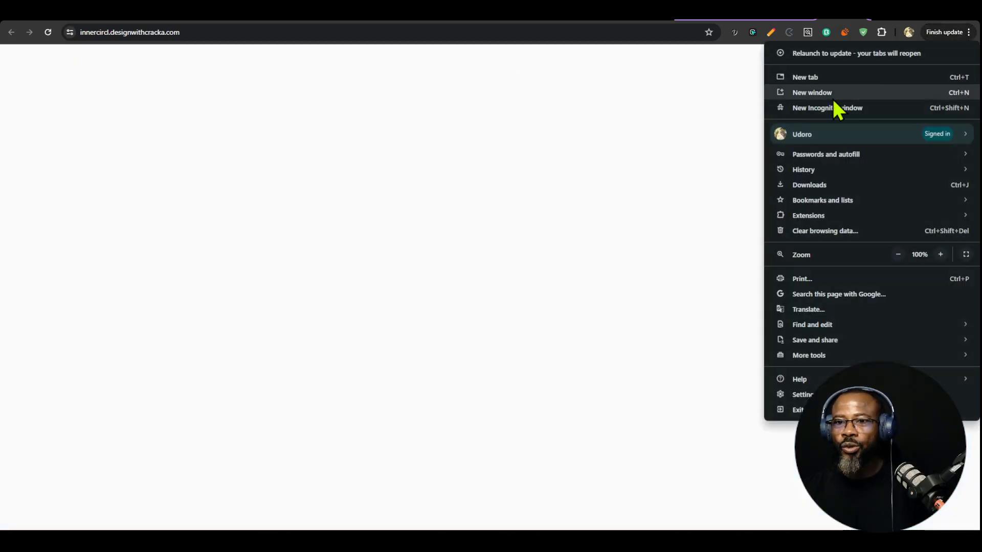
pyautogui.click(837, 107)
pyautogui.write('https://innercircl.designwithcracka.com/')
pyautogui.press('Return')
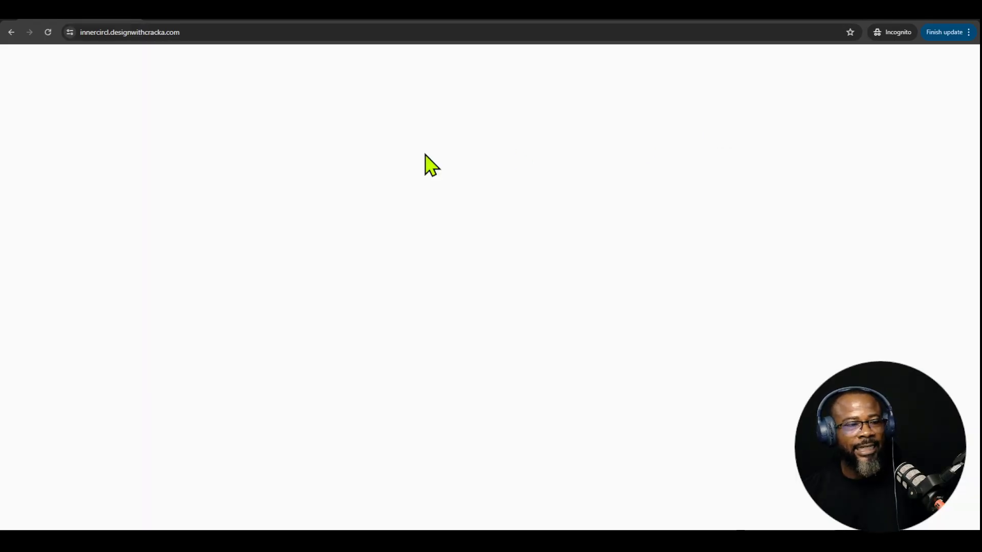
pyautogui.click(972, 20)
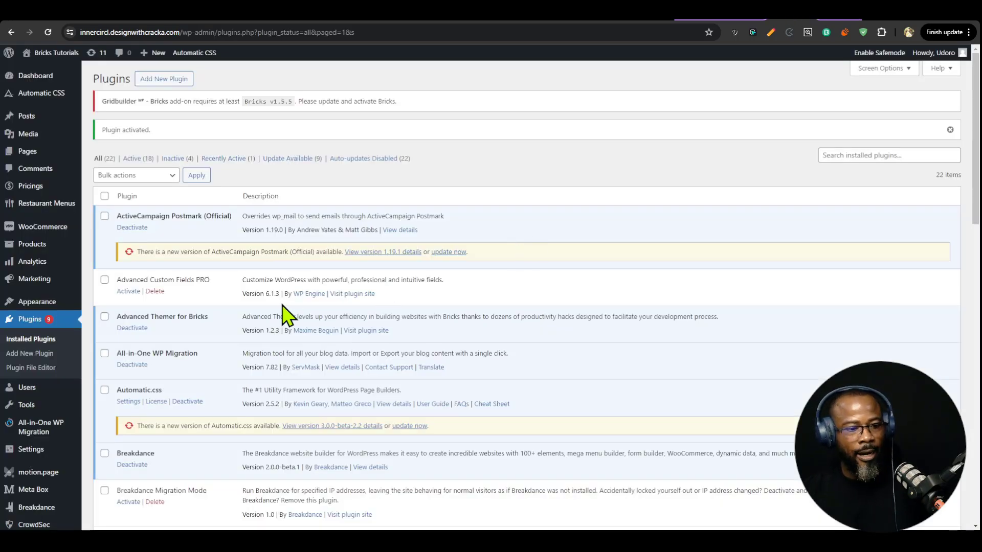
# - Activate the Breakdance Migration Mode plugin and reload the shop site's front page
pyautogui.scroll(-1, 281, 257)
pyautogui.scroll(-2, 418, 268)
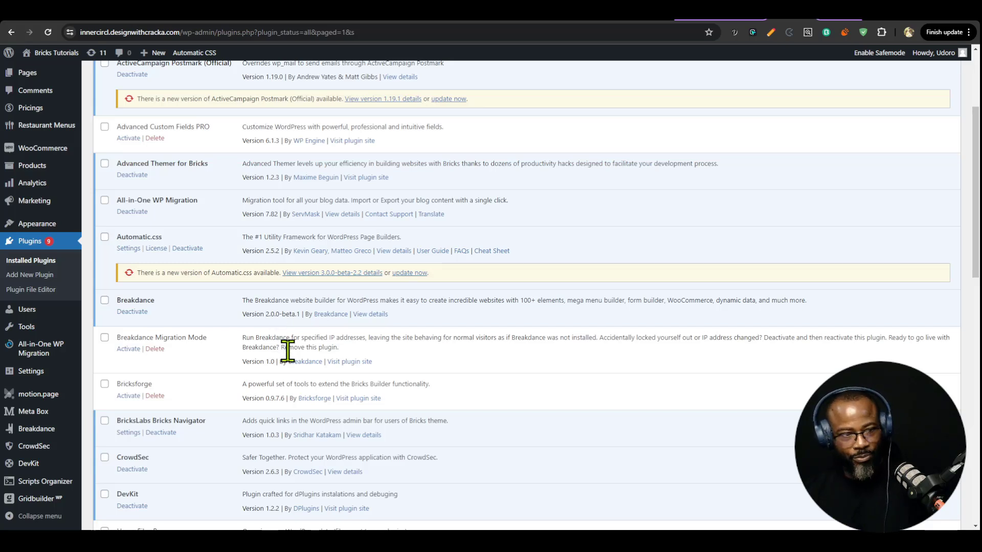
pyautogui.click(128, 349)
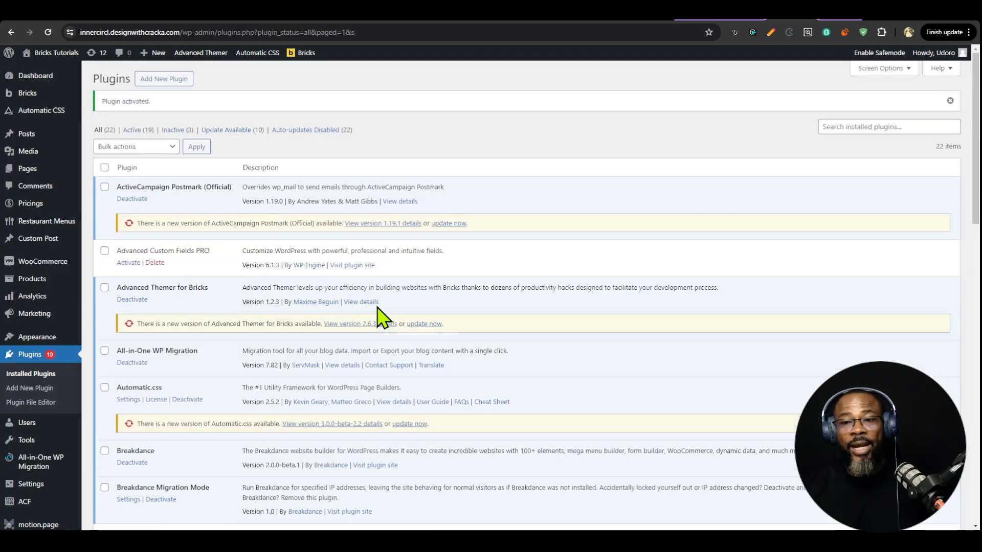
pyautogui.click(796, 19)
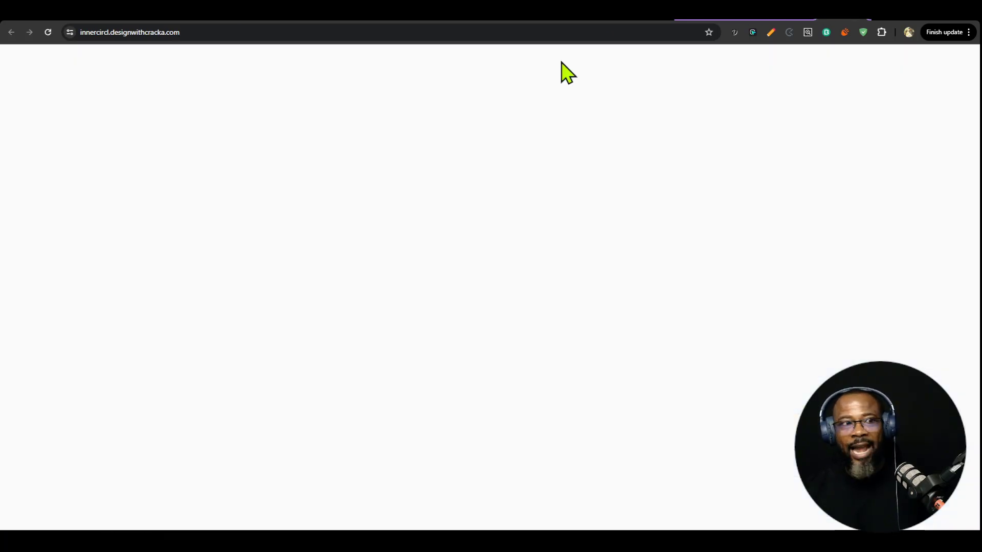
pyautogui.click(47, 32)
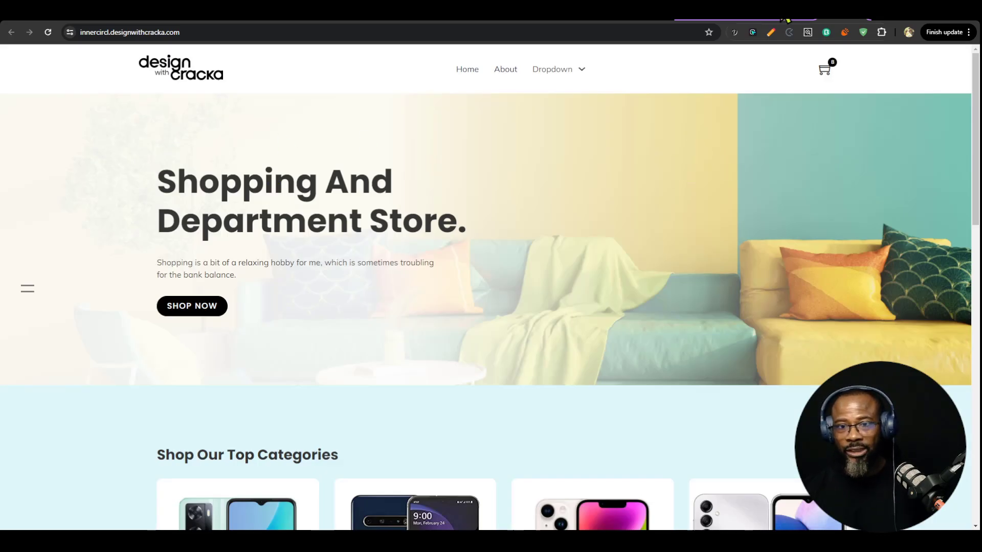
# - Return to the shop site's installed plugins and deactivate Breakdance Migration Mode
pyautogui.click(773, 23)
pyautogui.scroll(-3, 275, 383)
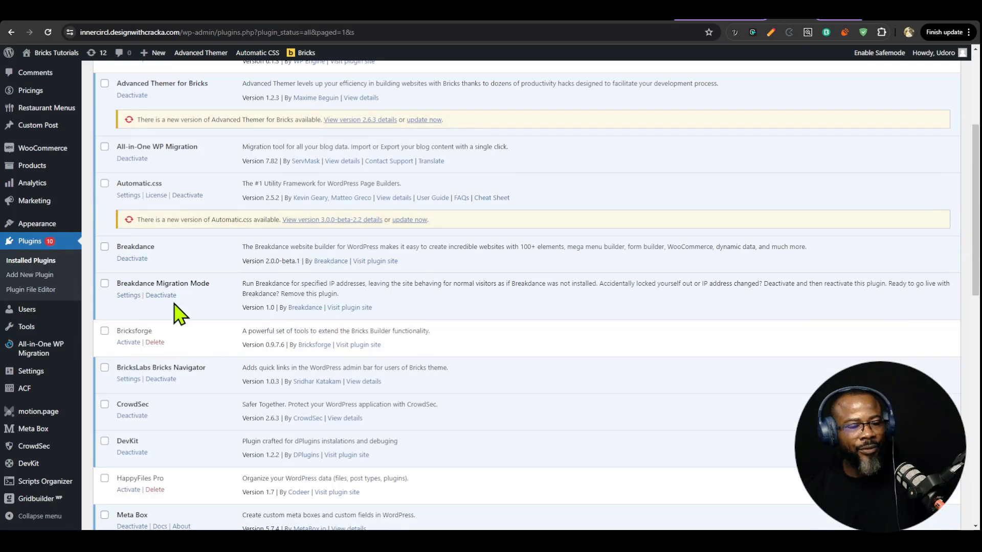
pyautogui.click(161, 296)
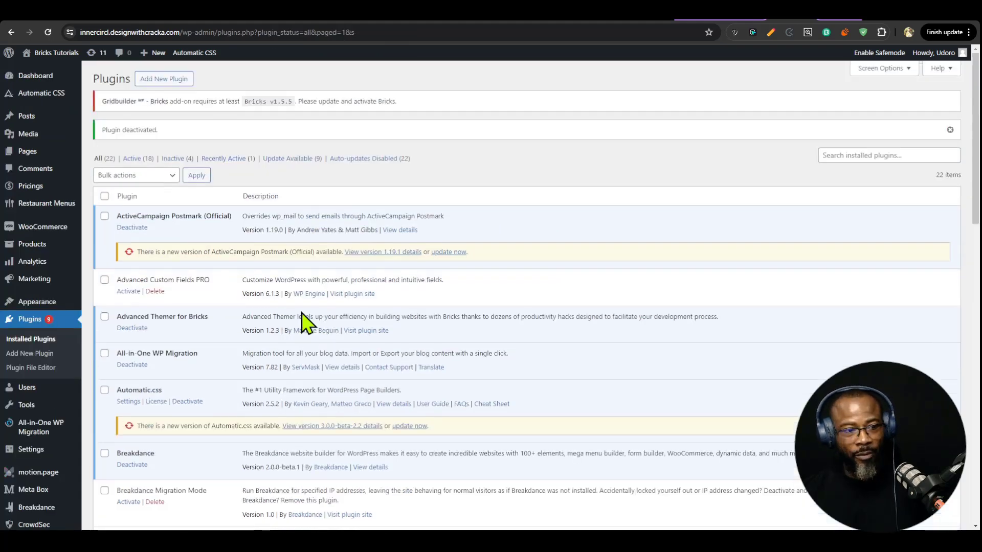
# - Reactivate the Breakdance Migration Mode plugin and switch back to the site's front page to recheck it
pyautogui.scroll(-2, 300, 322)
pyautogui.click(131, 400)
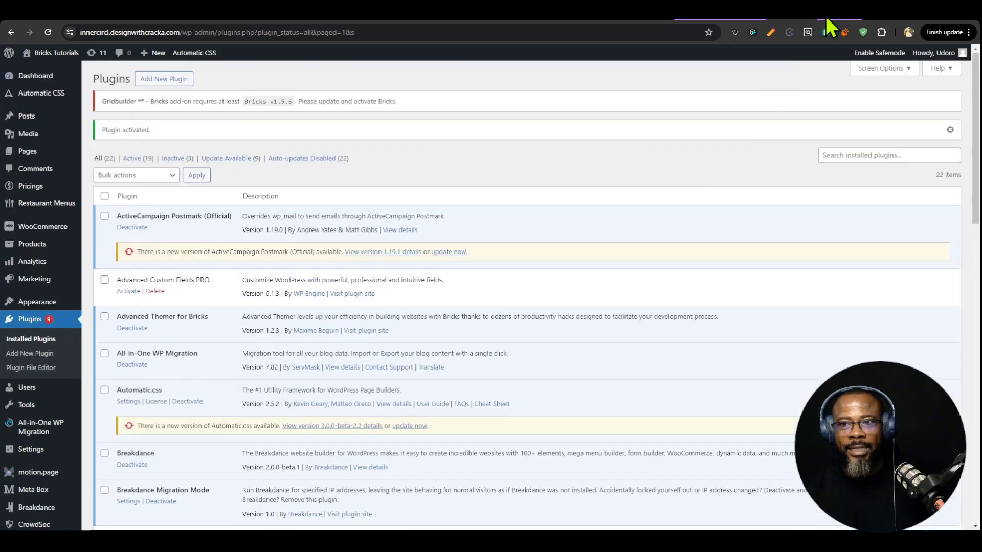
pyautogui.click(826, 16)
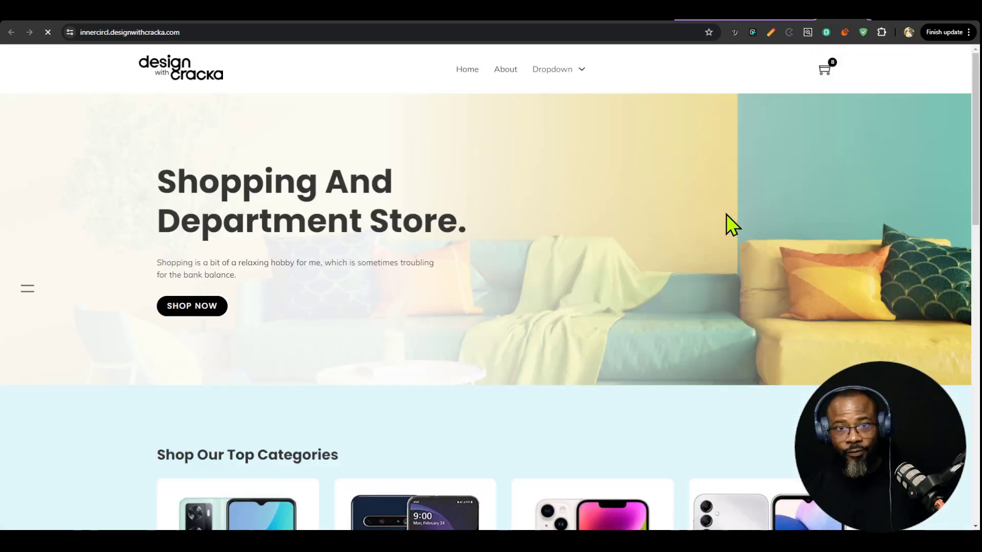